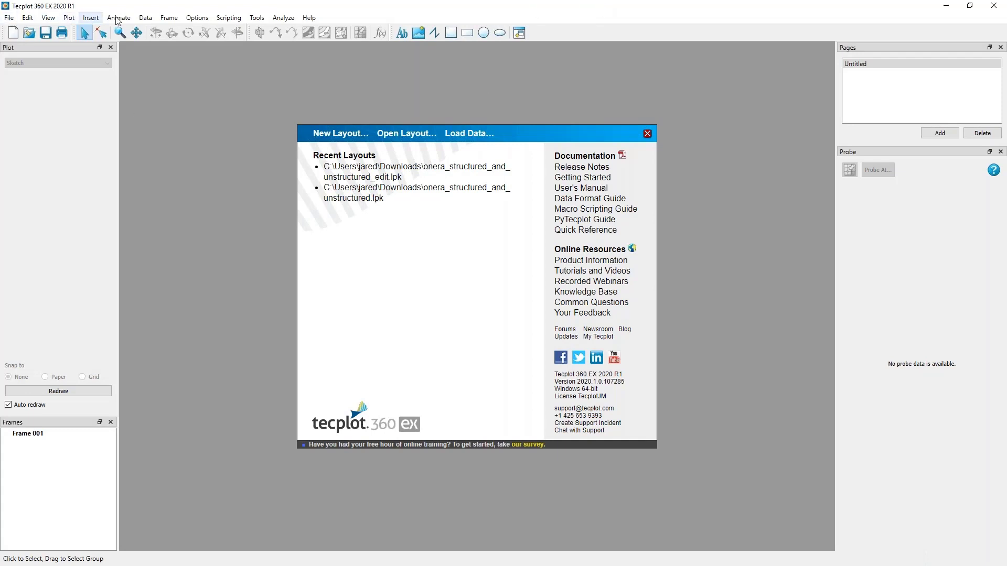
left_click(9, 19)
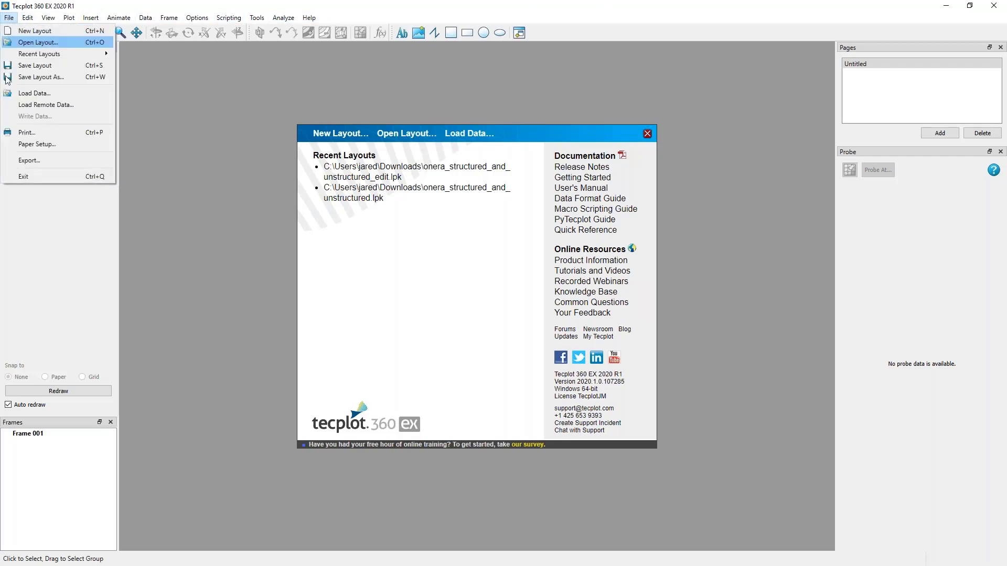
left_click(55, 19)
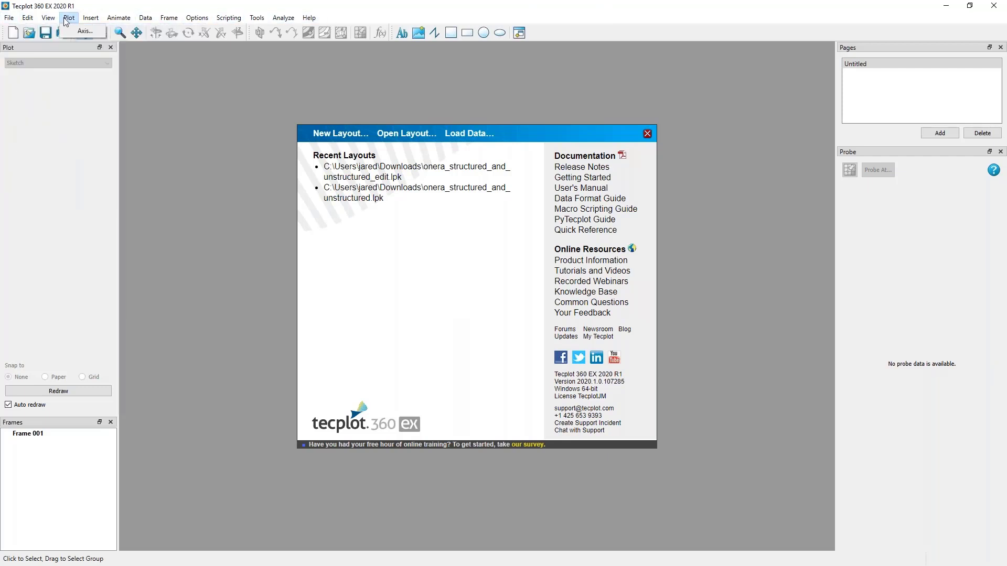
left_click(145, 18)
mouse_move(138, 64)
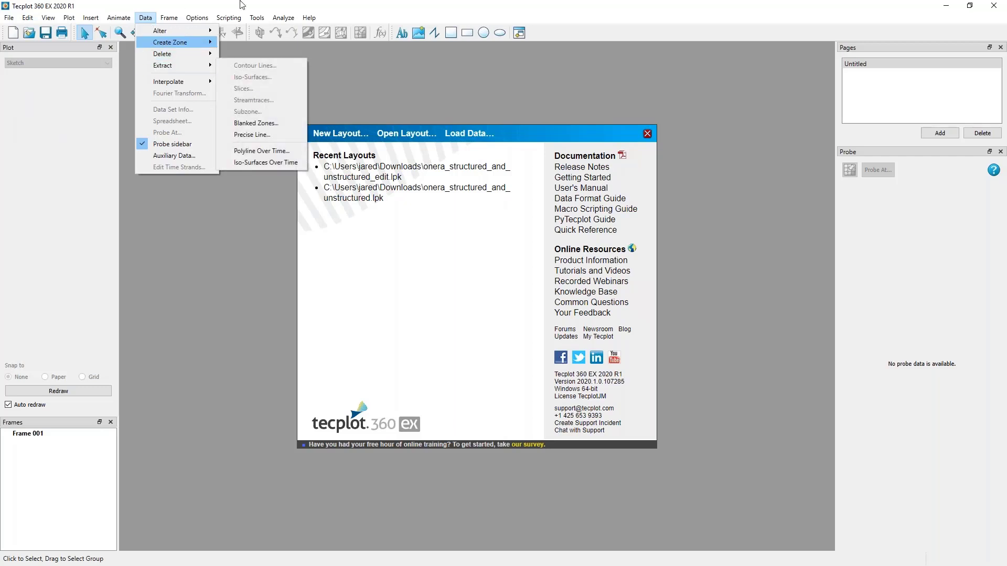
mouse_move(283, 18)
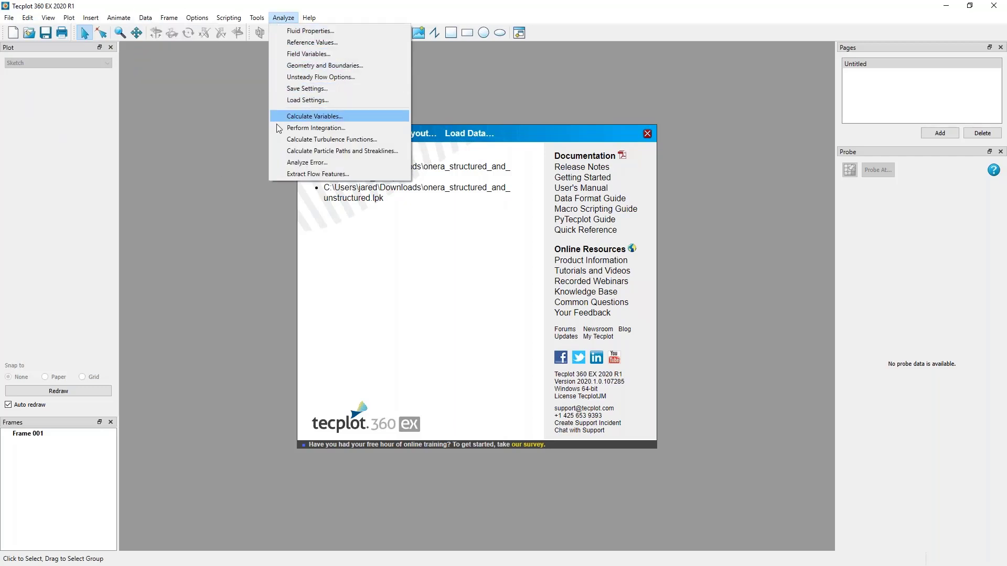
left_click(283, 4)
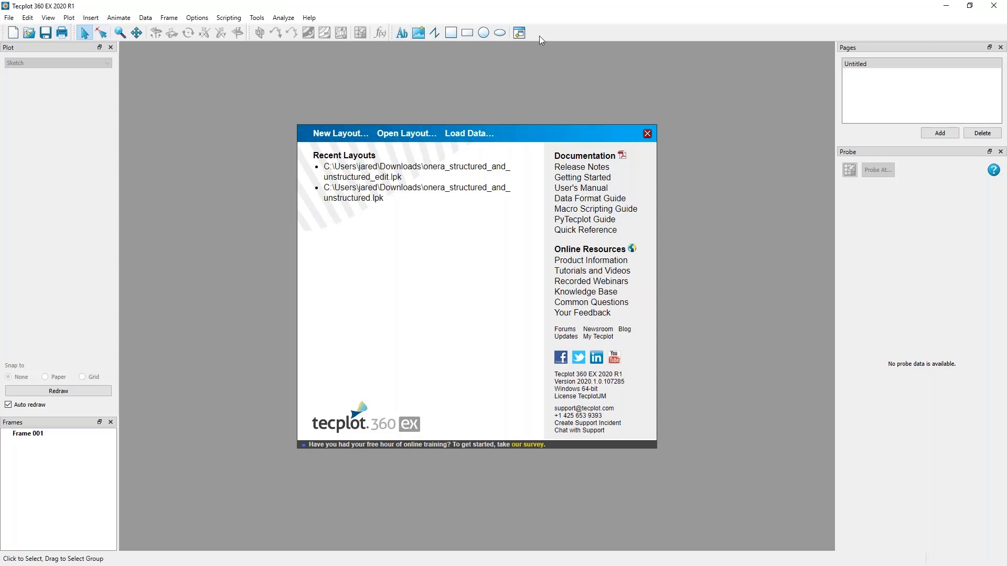
right_click(3, 33)
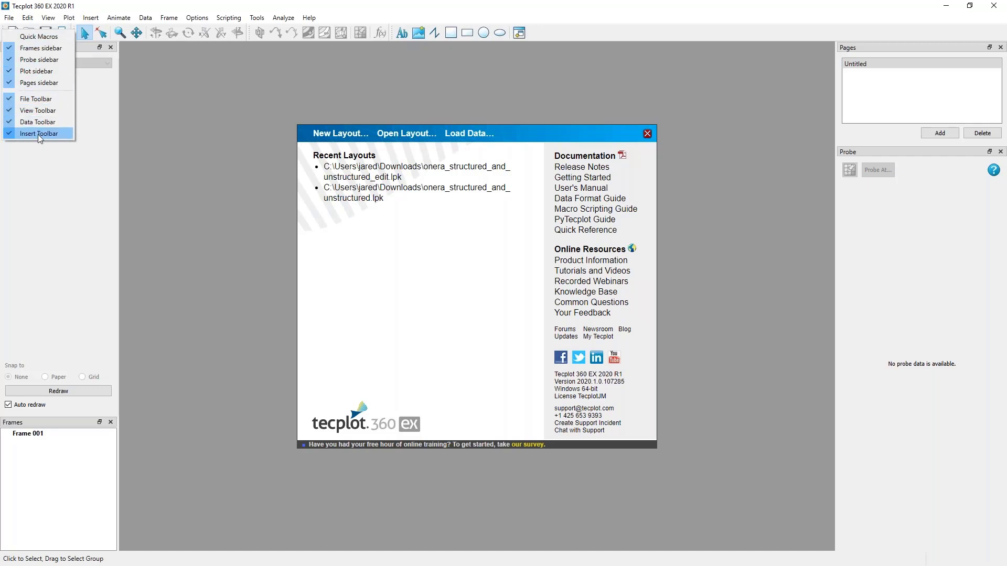
left_click(117, 8)
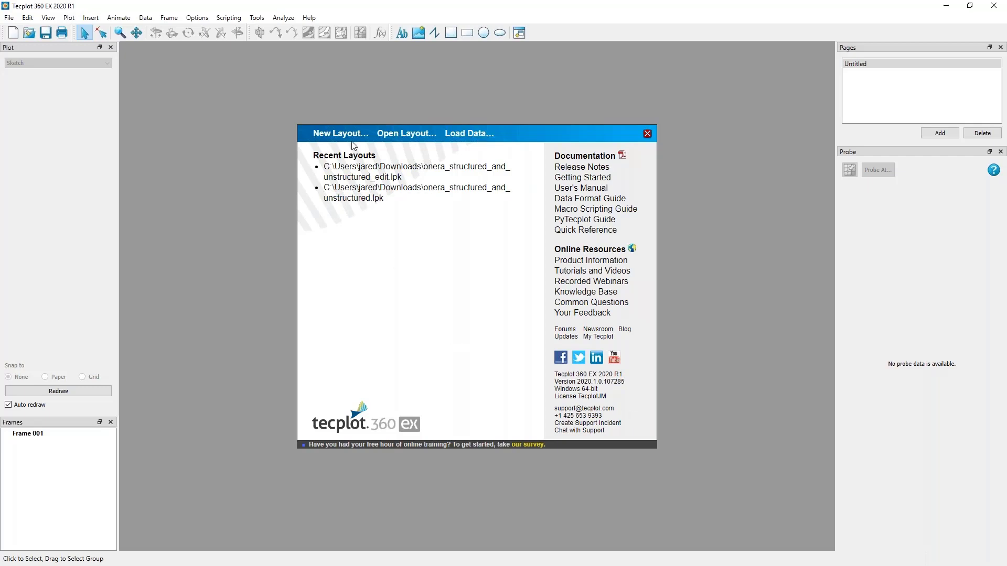
- Load all the PLT files from the ICE_GDI_Run1_Liter folder with the Tecplot Data Loader
left_click(9, 17)
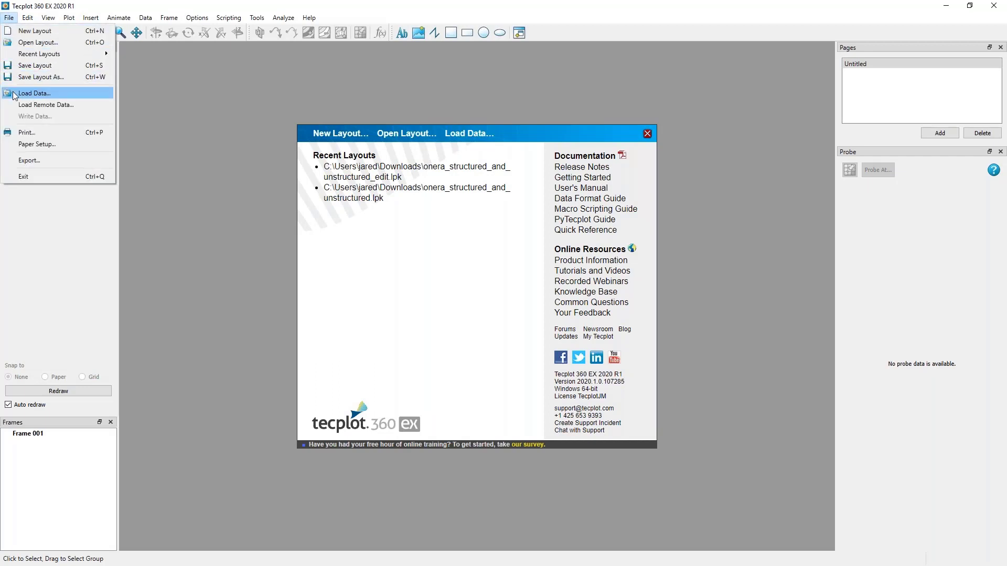
left_click(31, 93)
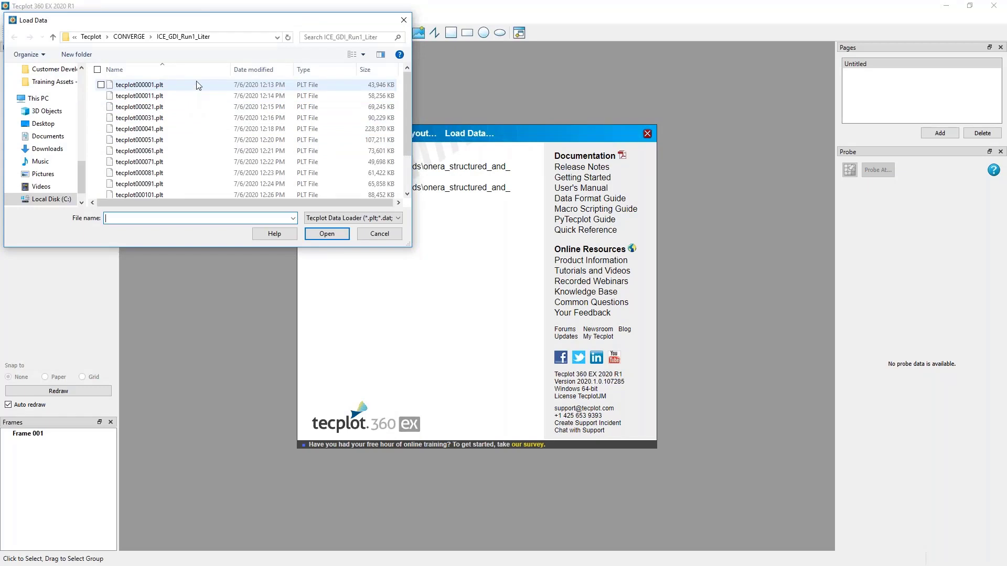
mouse_move(405, 104)
left_mouse_down()
mouse_move(408, 157)
mouse_move(409, 89)
left_mouse_up()
left_click(212, 85)
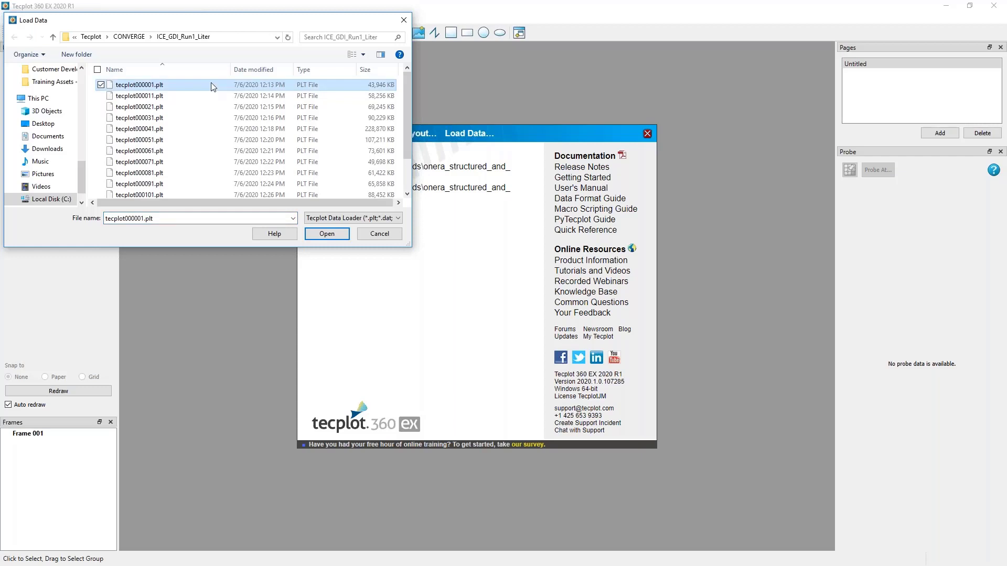
key("ctrl+a")
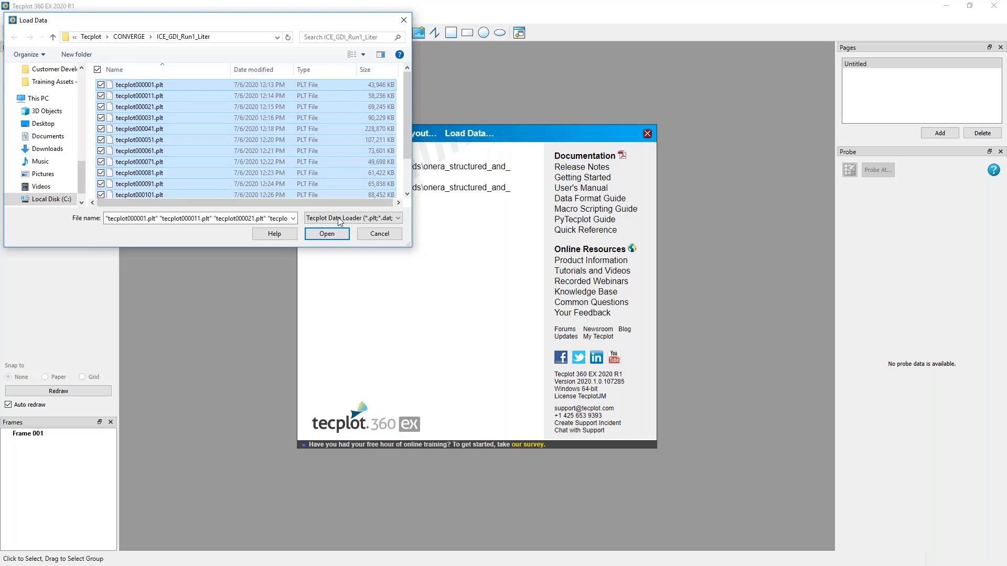
left_click(336, 236)
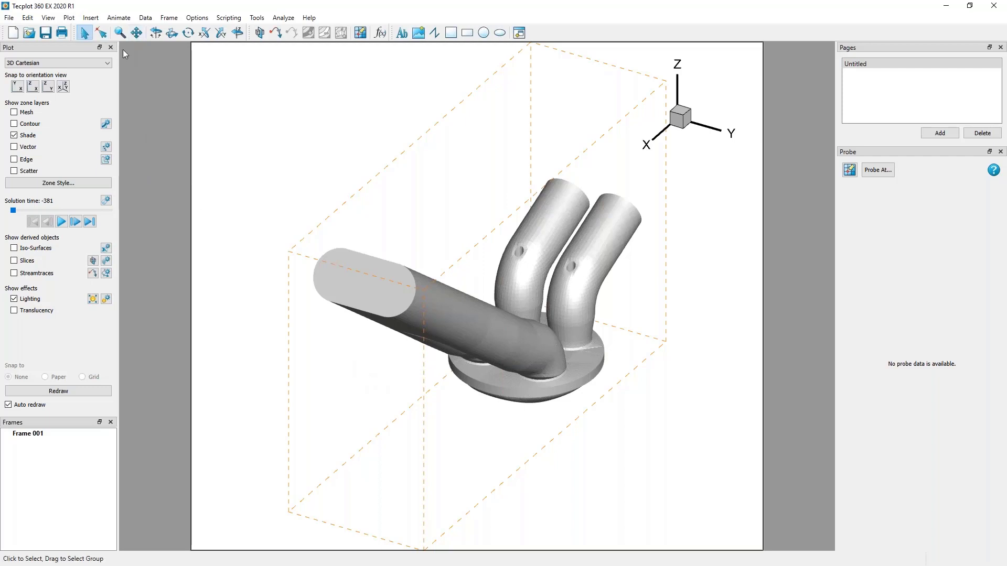
- Select and deselect the orientation axis, and pick the intake port zone on the model with the zone adjustment tool
left_click(458, 326)
left_click(674, 120)
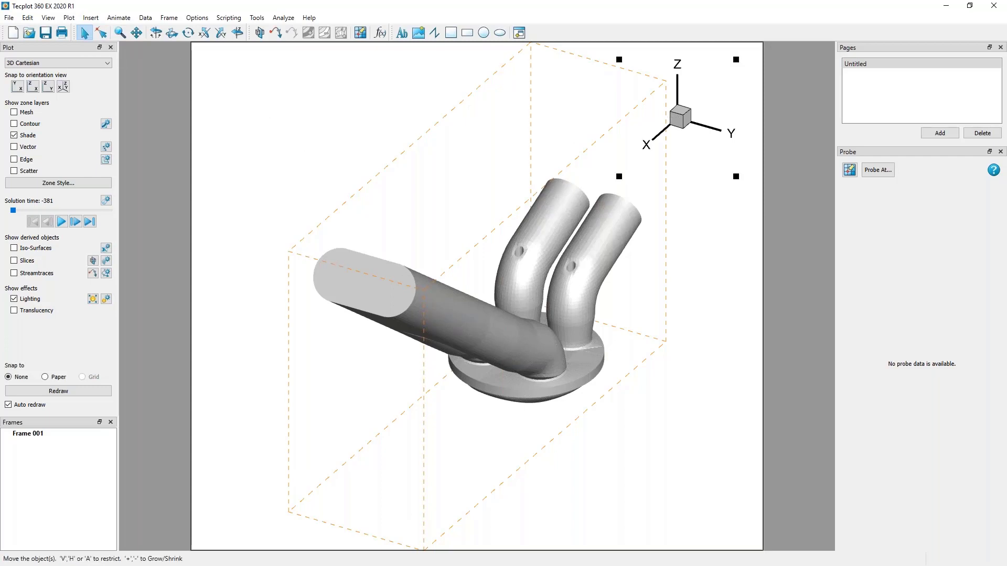
left_click(292, 105)
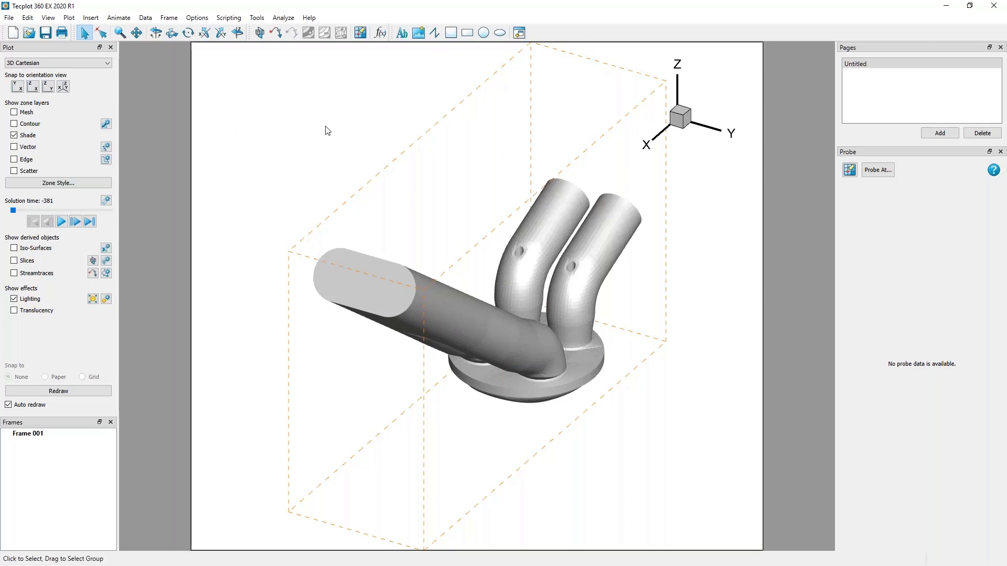
left_click(101, 32)
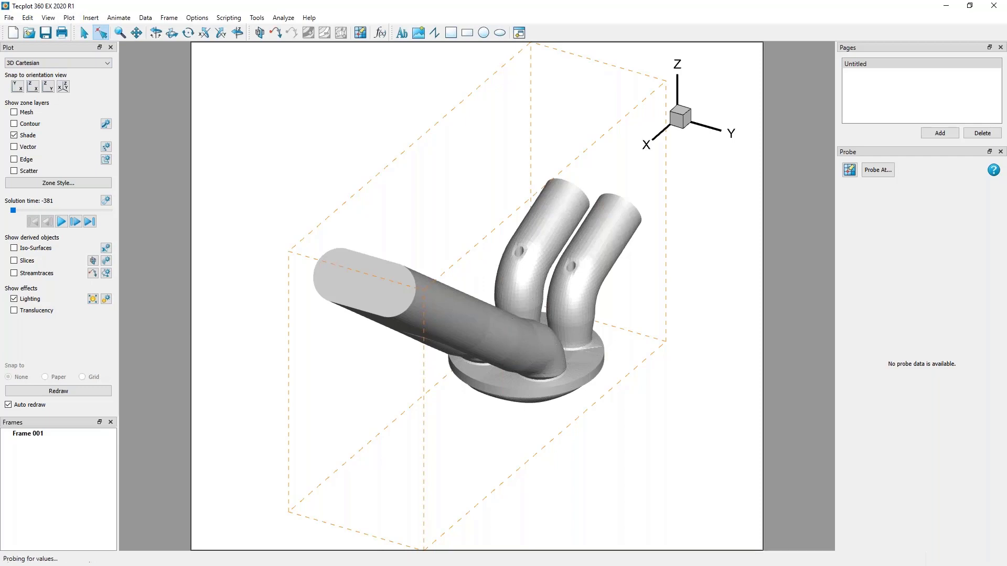
left_click(513, 335)
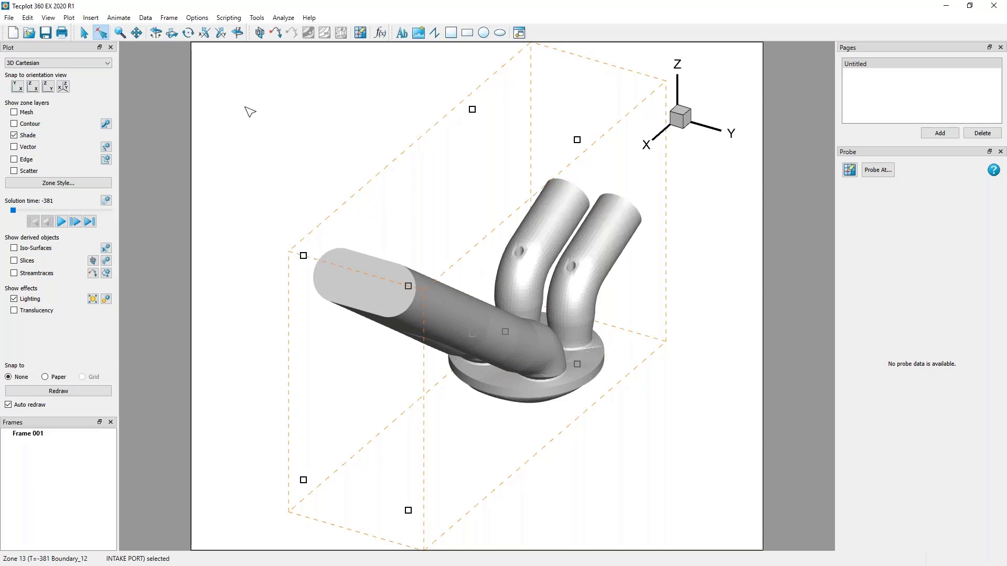
- Zoom in closely on the intake pipe near the flange, zoom back out, and fit the surfaces to the frame
left_click(120, 33)
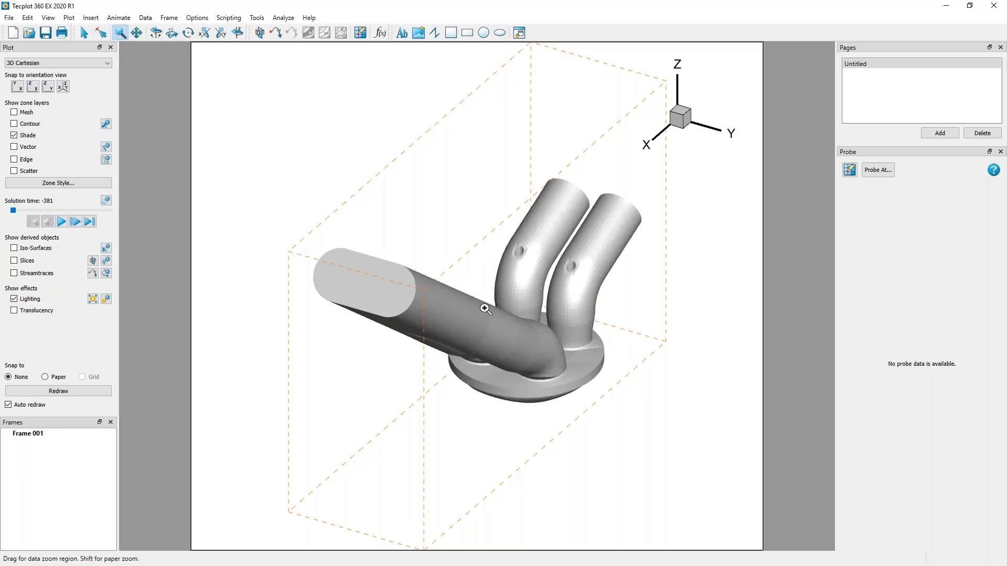
left_click_drag(435, 289, 625, 423)
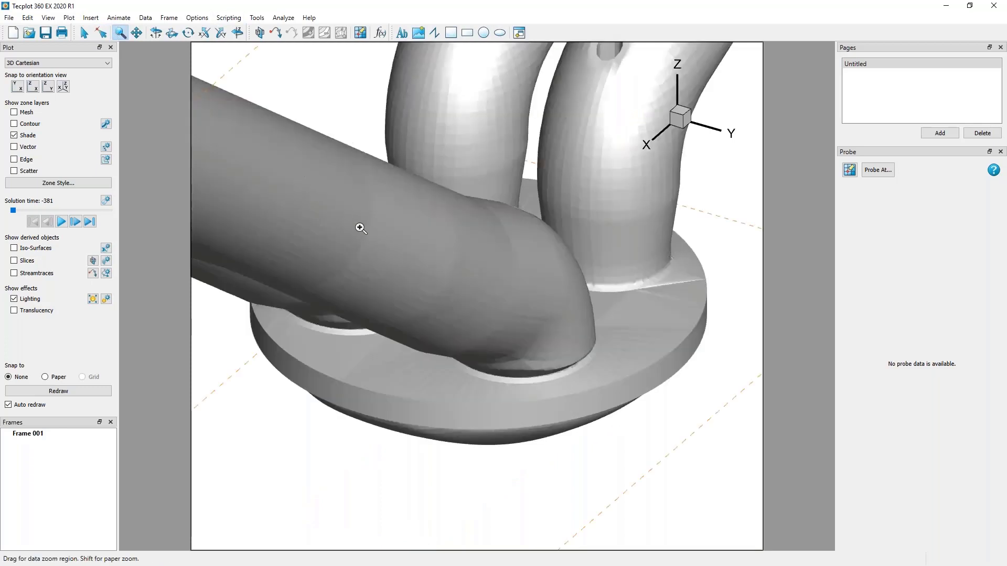
left_click_drag(411, 263, 420, 287)
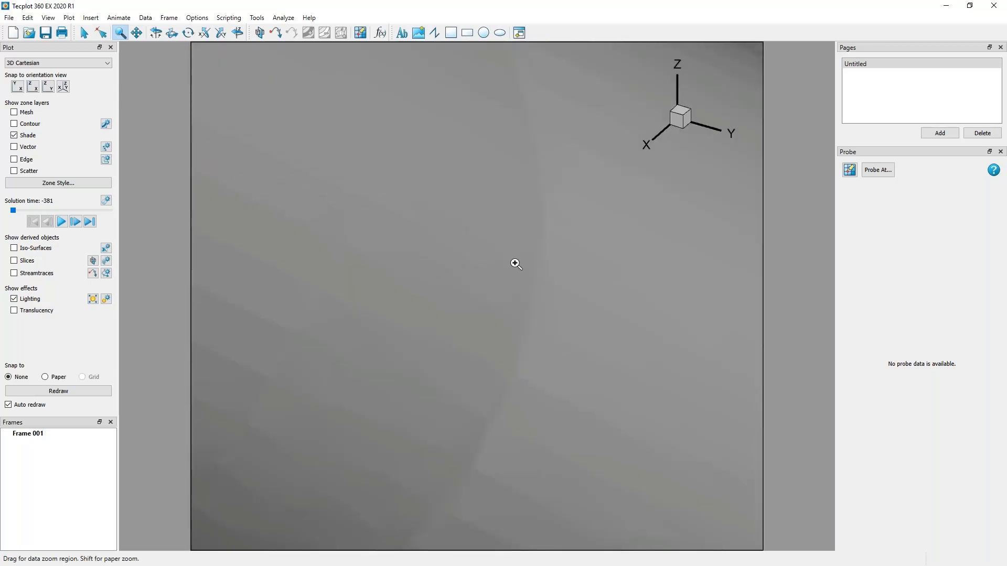
left_click(474, 261, "ctrl")
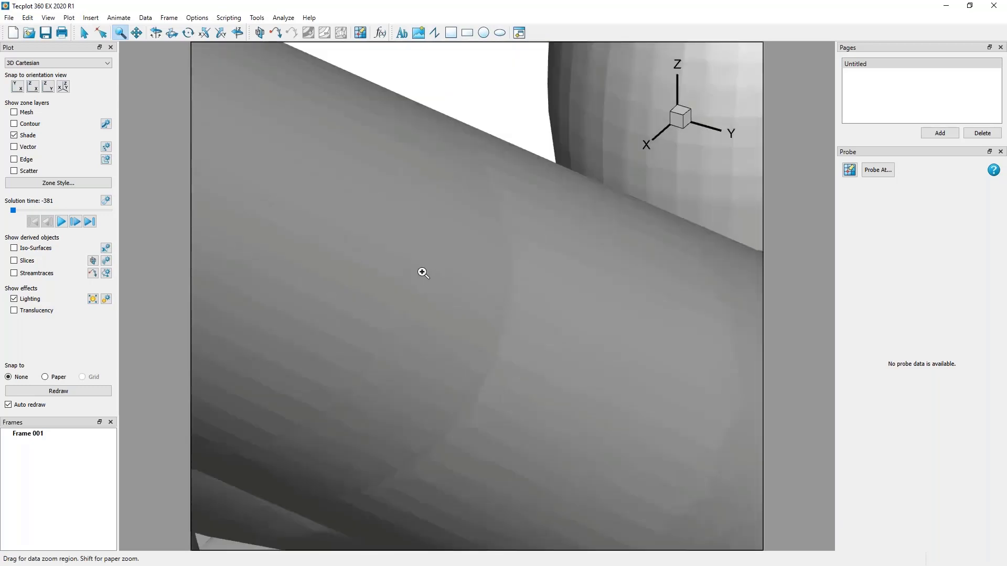
left_click(422, 271, "ctrl")
key("ctrl+f")
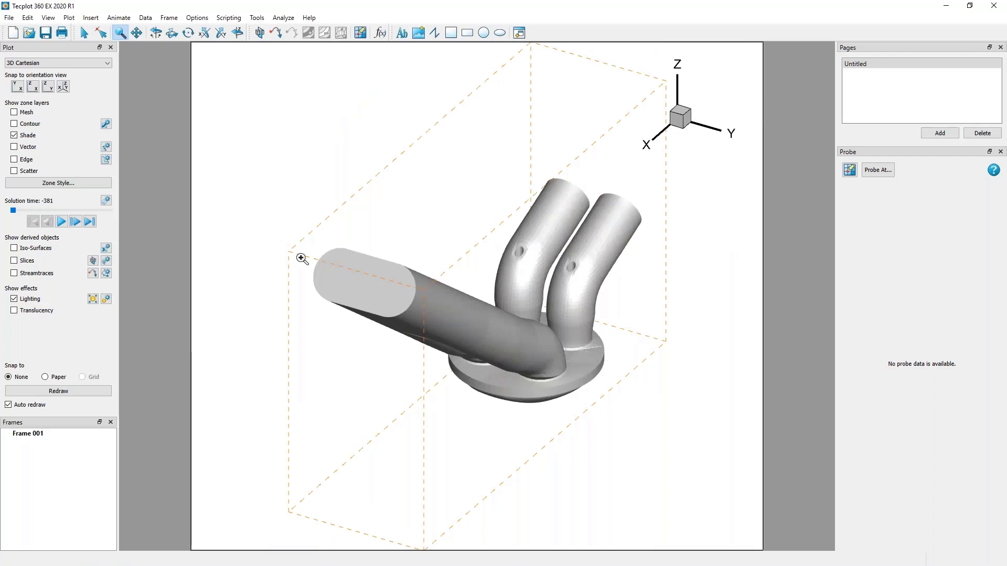
left_click(48, 17)
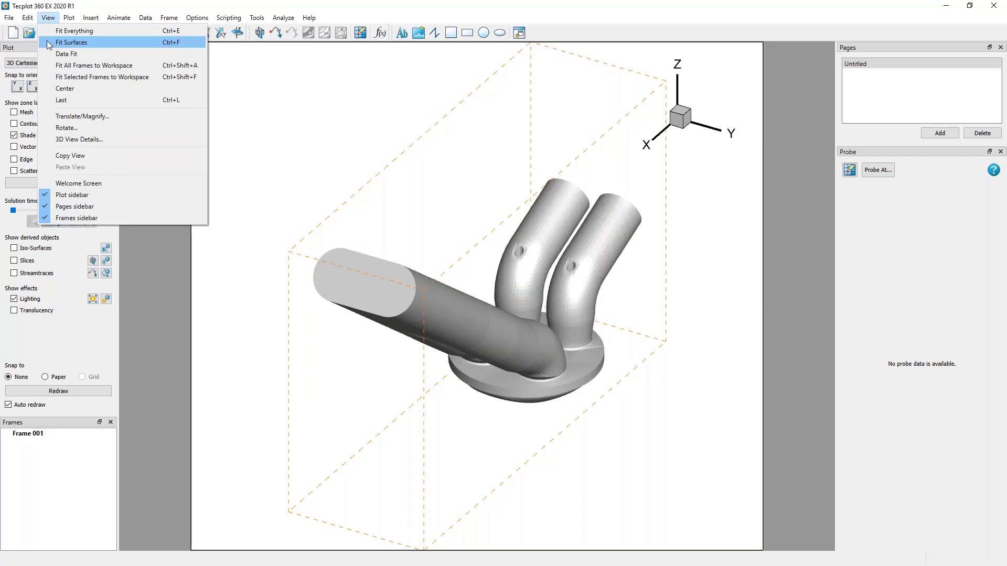
left_click(68, 43)
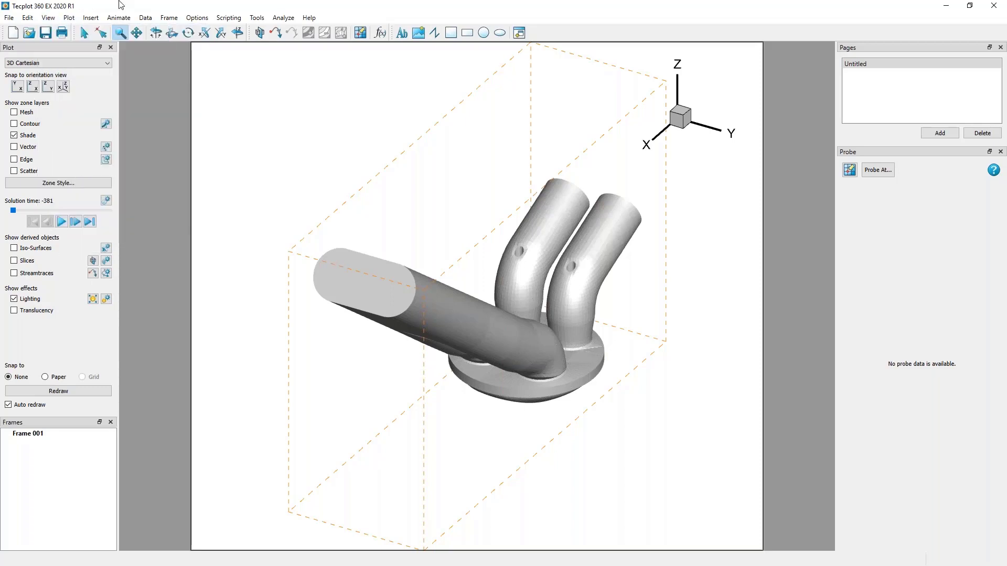
- Shift the engine model within the frame and rotate it about the Z-axis
left_click(136, 32)
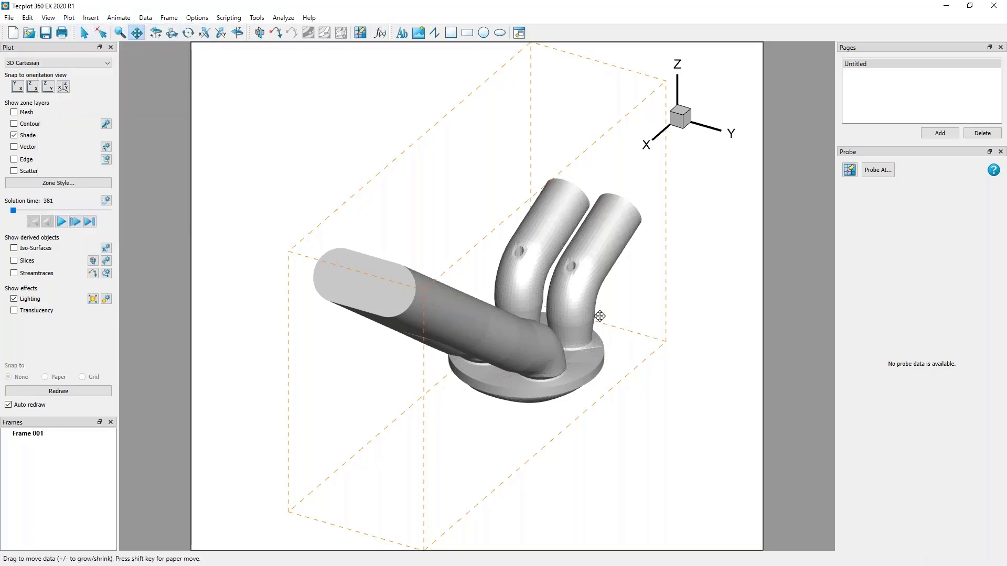
left_click_drag(537, 342, 489, 304)
left_click(156, 32)
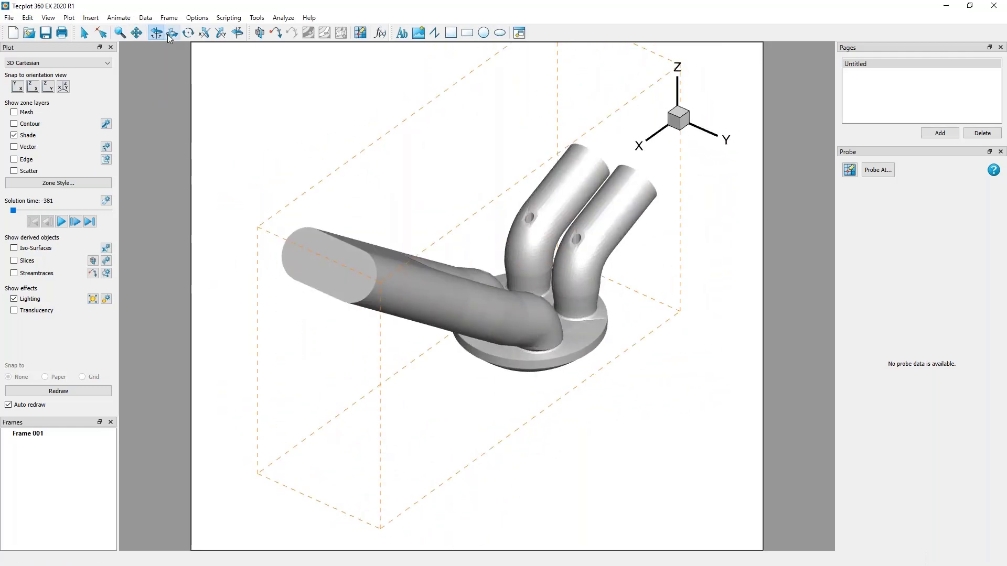
left_click(237, 32)
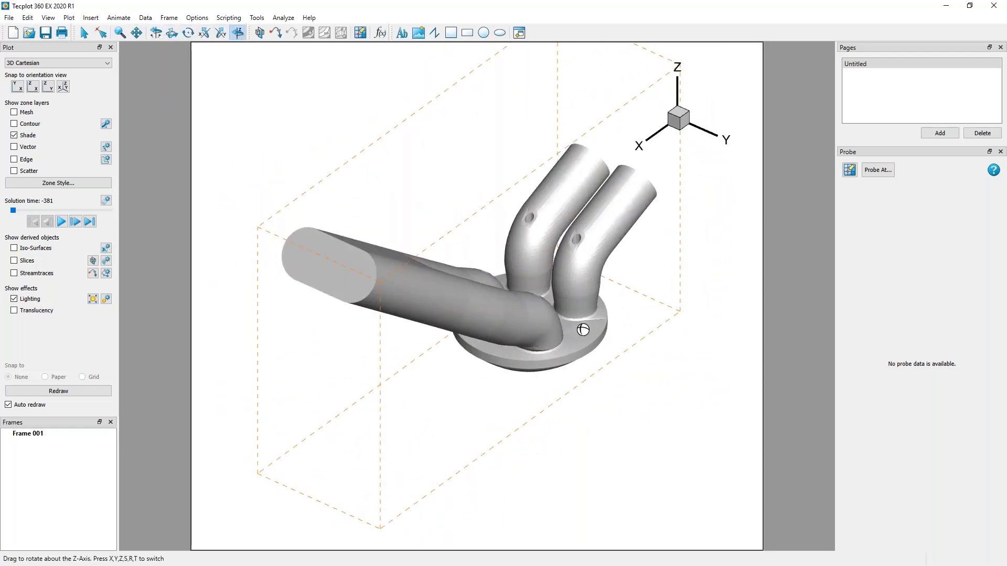
left_click_drag(580, 330, 636, 427)
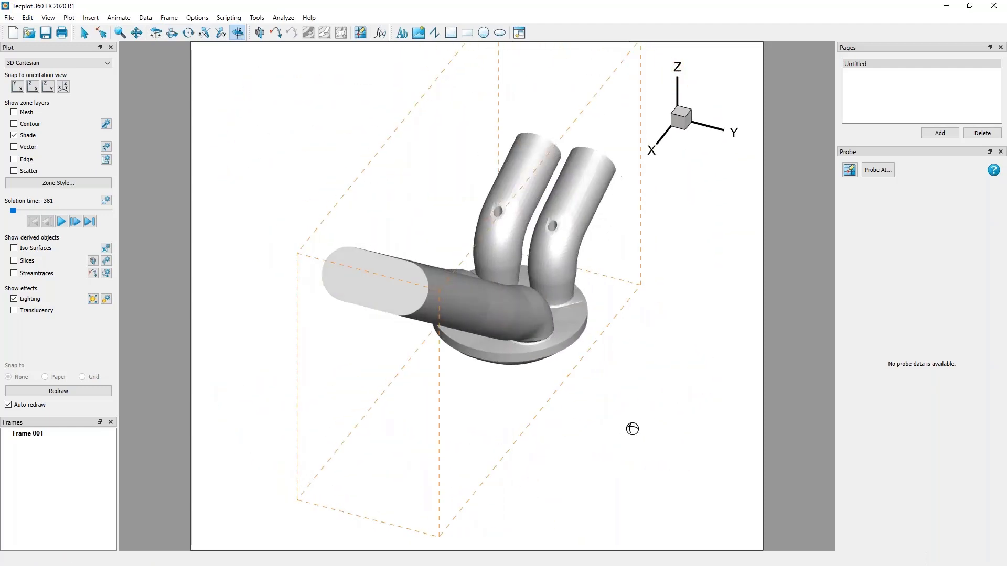
- Return to the selection tool and pan, rotate and zoom out the model directly with the mouse
left_click(82, 33)
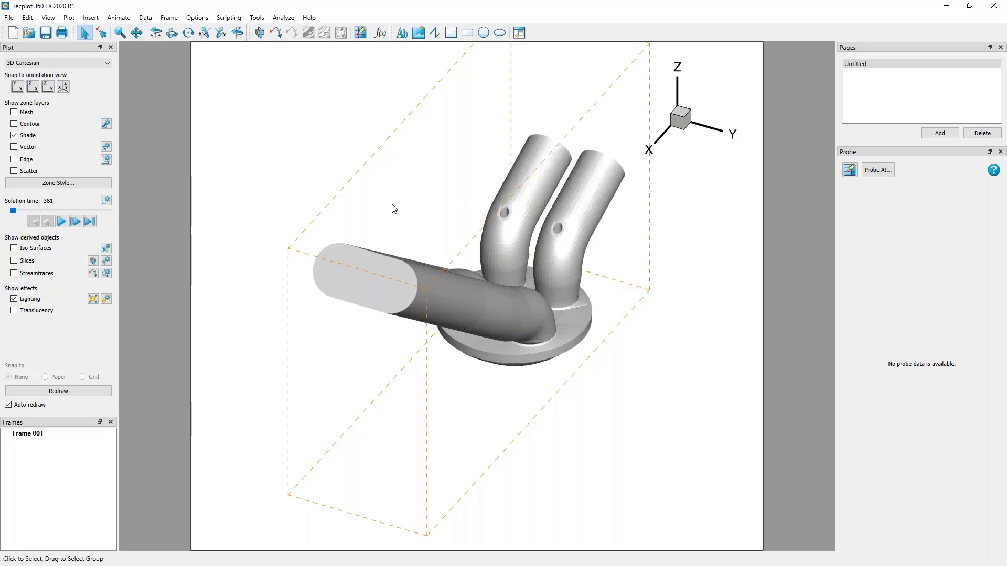
right_click_drag(443, 217, 405, 196)
right_click_drag(499, 395, 540, 380, "ctrl")
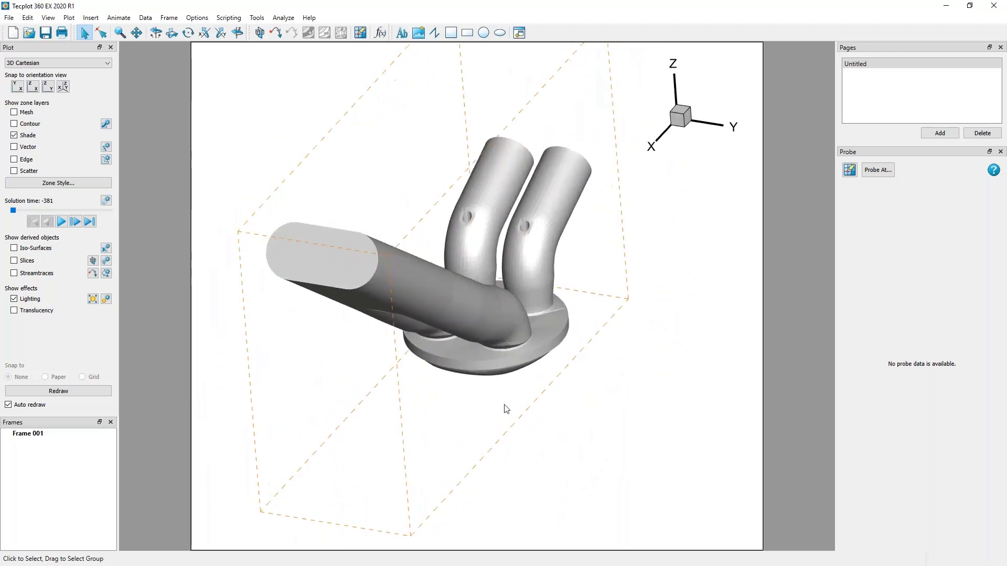
middle_click_drag(504, 404, 426, 237)
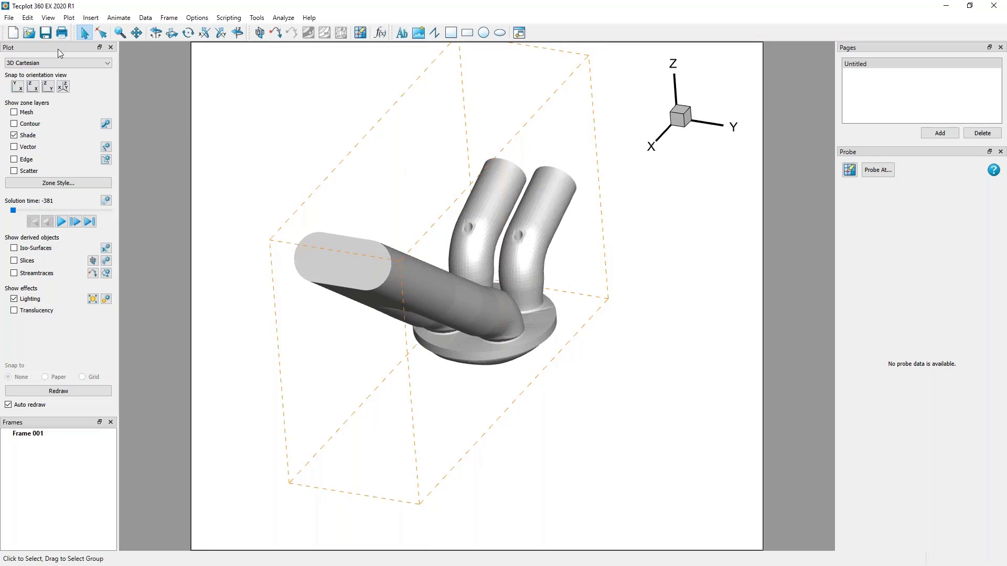
- Check the available plot types, and view the model in the XY, XZ, YZ and default 3D orientations
left_click(107, 63)
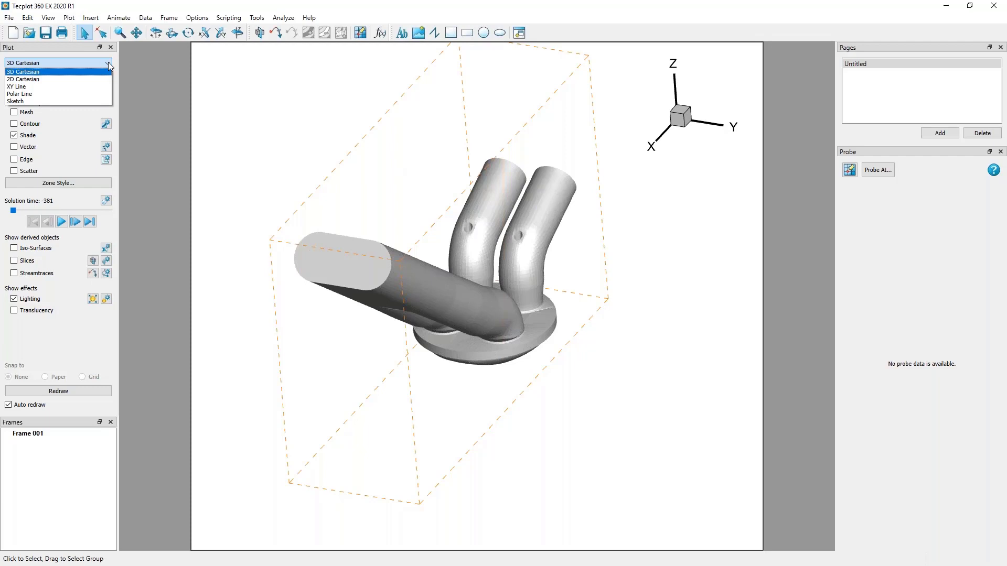
left_click(118, 87)
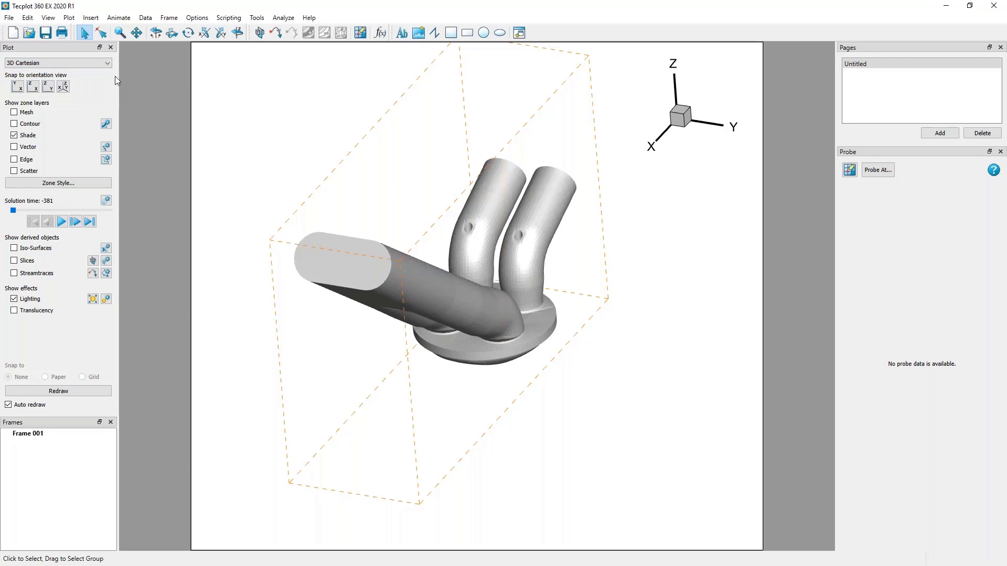
left_click(17, 86)
left_click(33, 87)
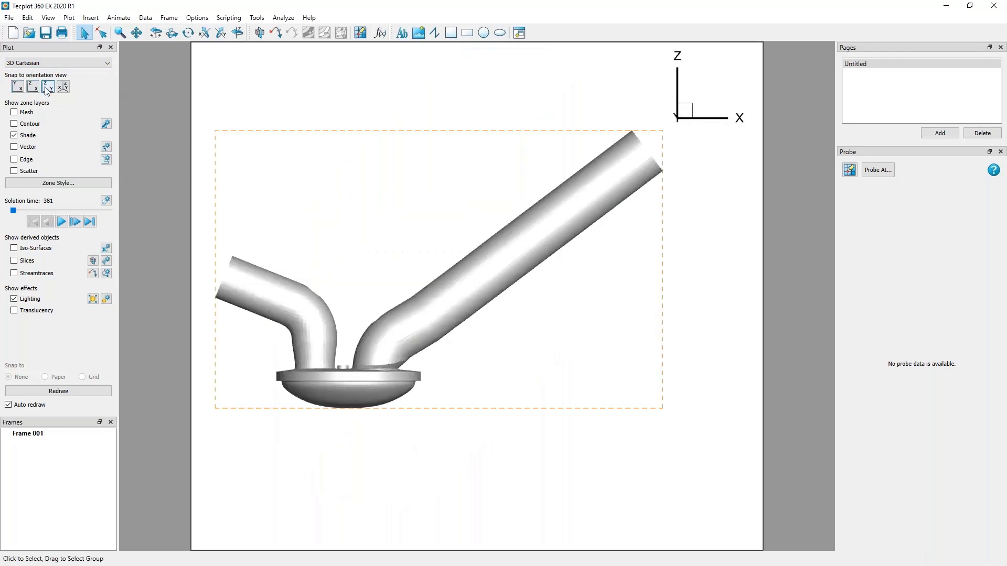
left_click(48, 87)
left_click(63, 86)
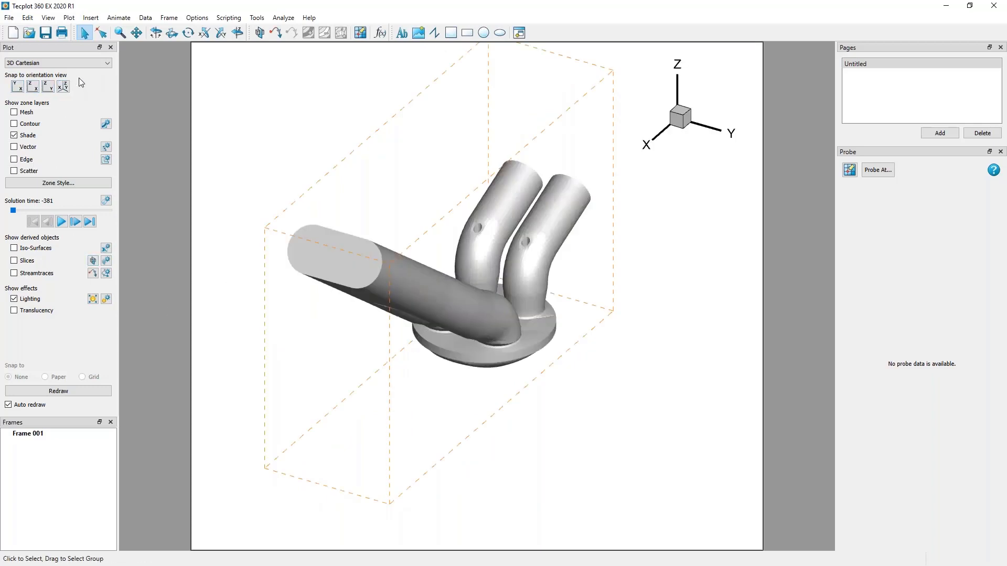
- Show the mesh layer on the engine model's zones
left_click(14, 112)
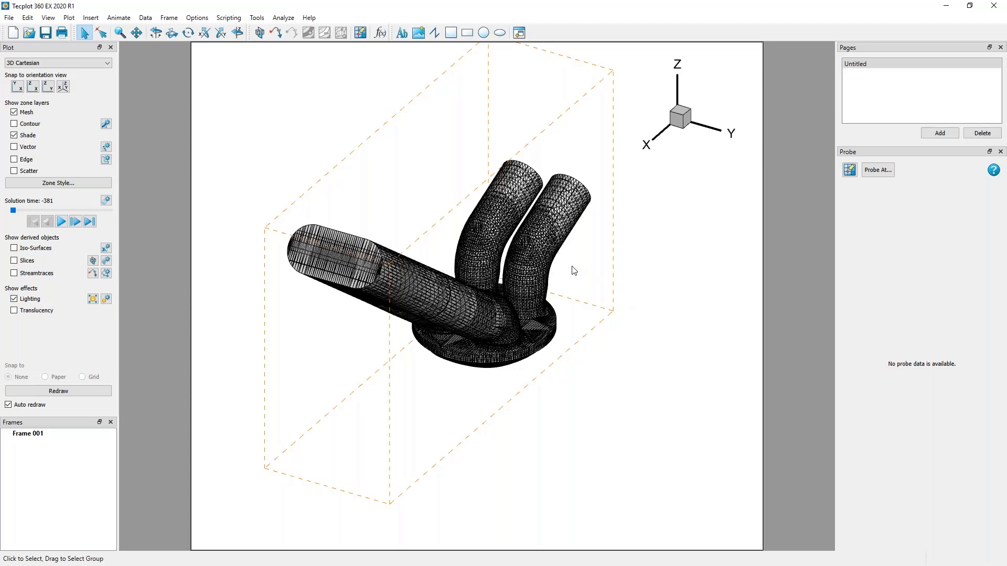
- Turn off the bounding boxes for enabled volume zones with no style
scroll(541, 341, "up", 5)
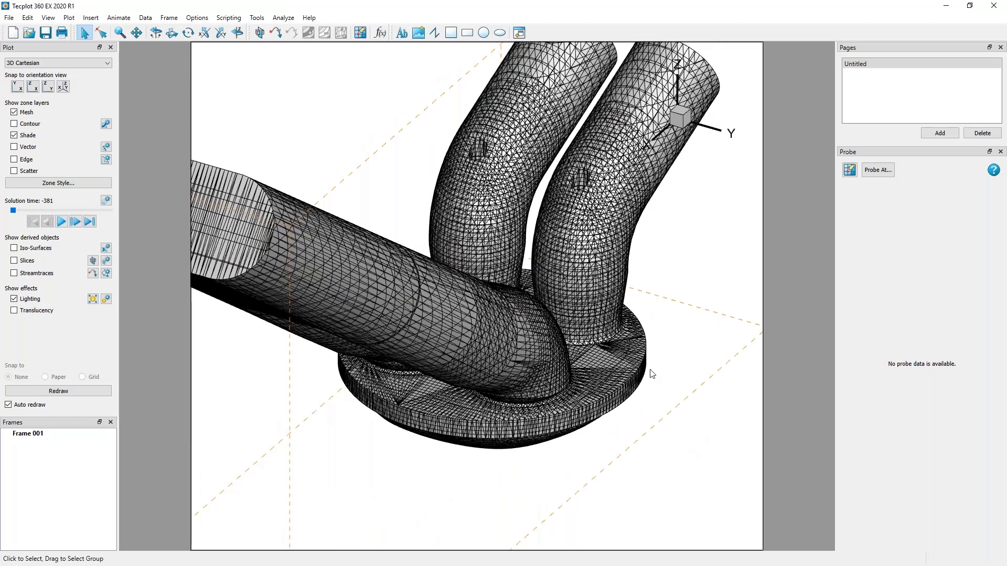
scroll(600, 357, "down", 6)
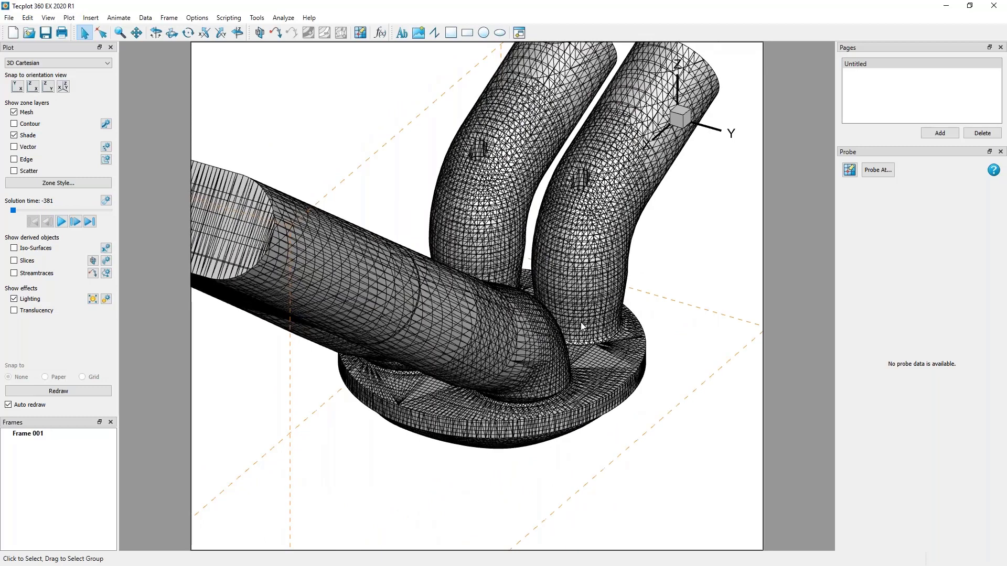
scroll(552, 226, "down", 2)
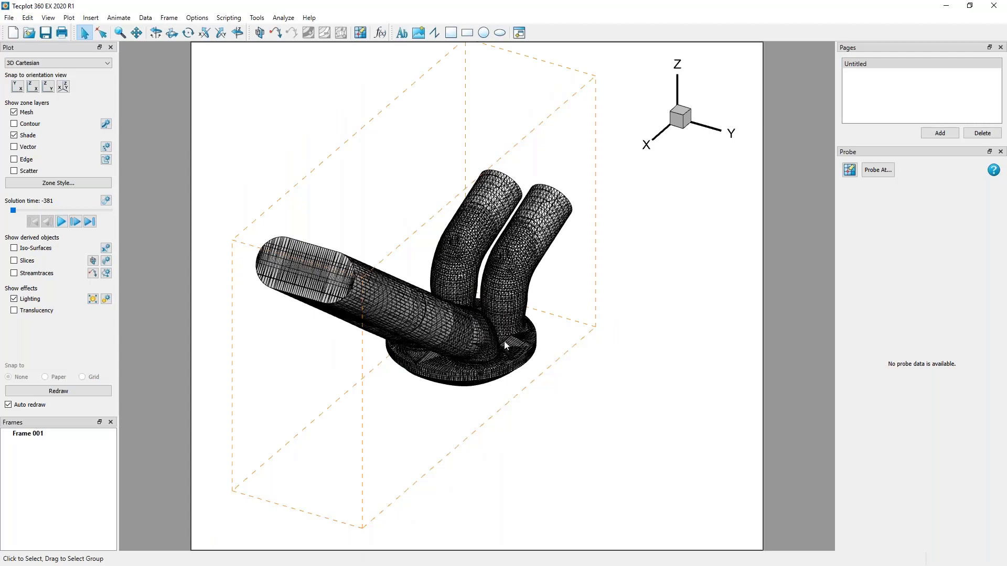
scroll(288, 151, "down", 2)
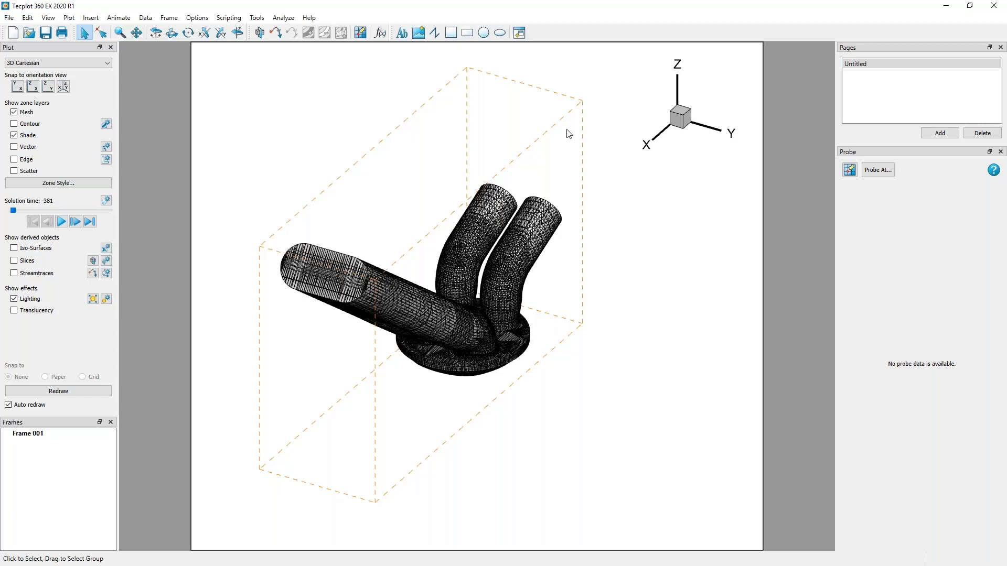
left_click(190, 19)
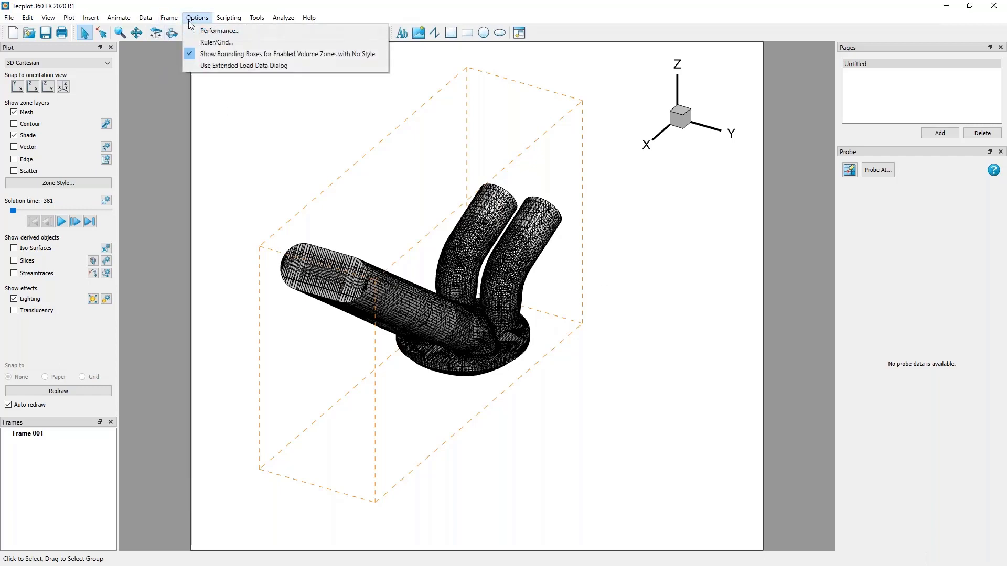
left_click(236, 54)
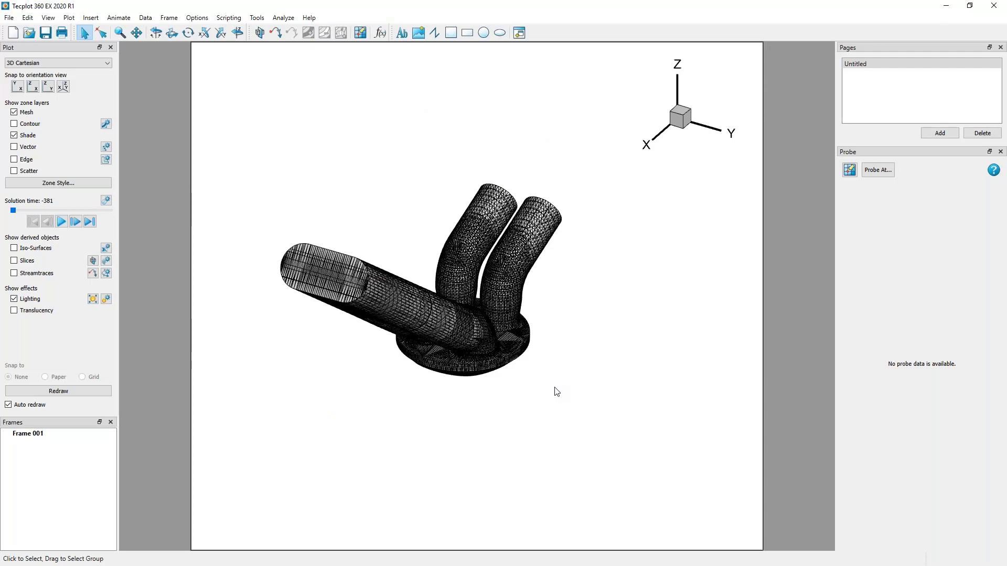
- Open the zone style settings from the intake port zone and enlarge the window to list every zone beside the model
middle_click_drag(561, 383, 571, 417)
right_click_drag(571, 417, 616, 441)
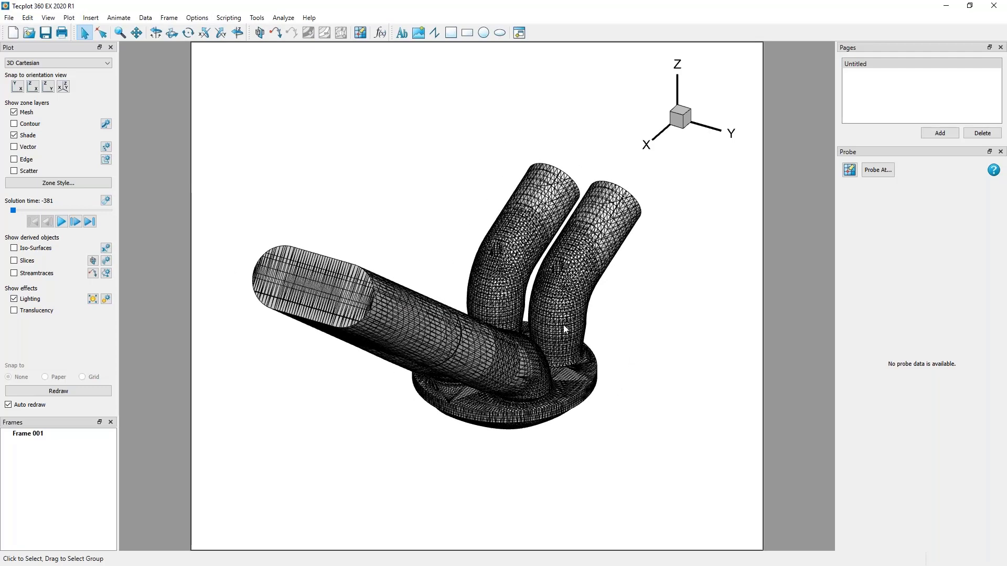
right_click_drag(422, 367, 405, 359)
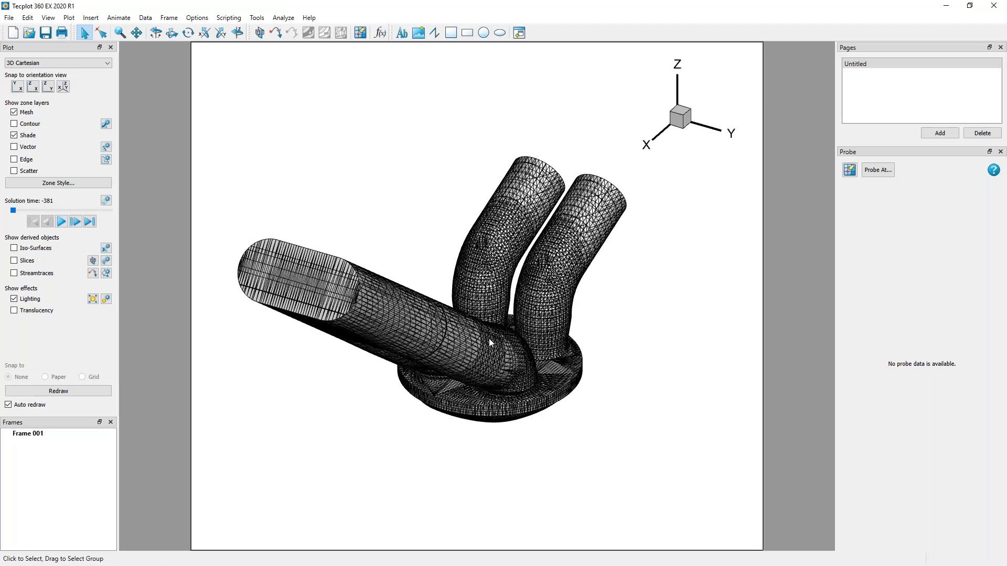
double_click(473, 341)
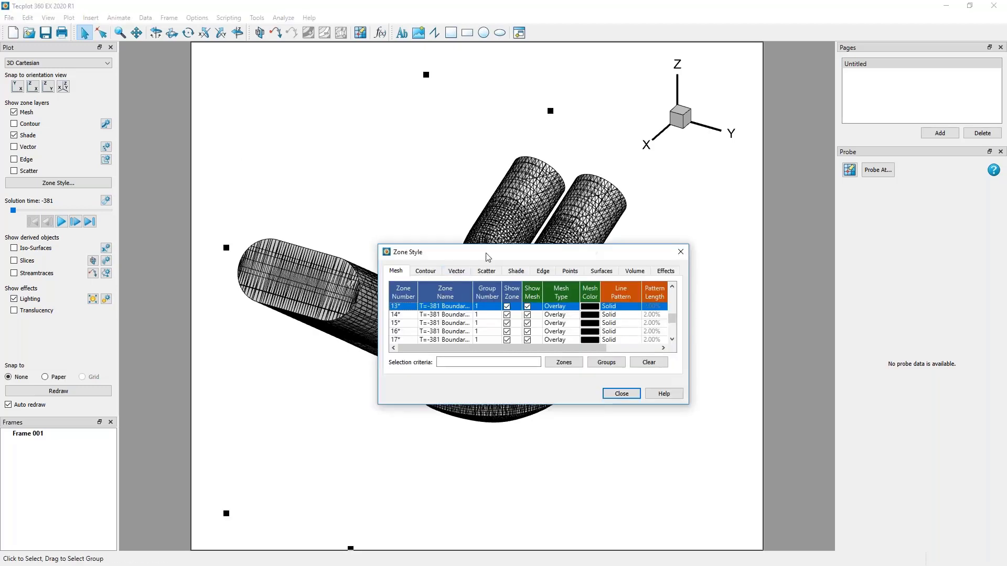
left_click_drag(487, 257, 655, 143)
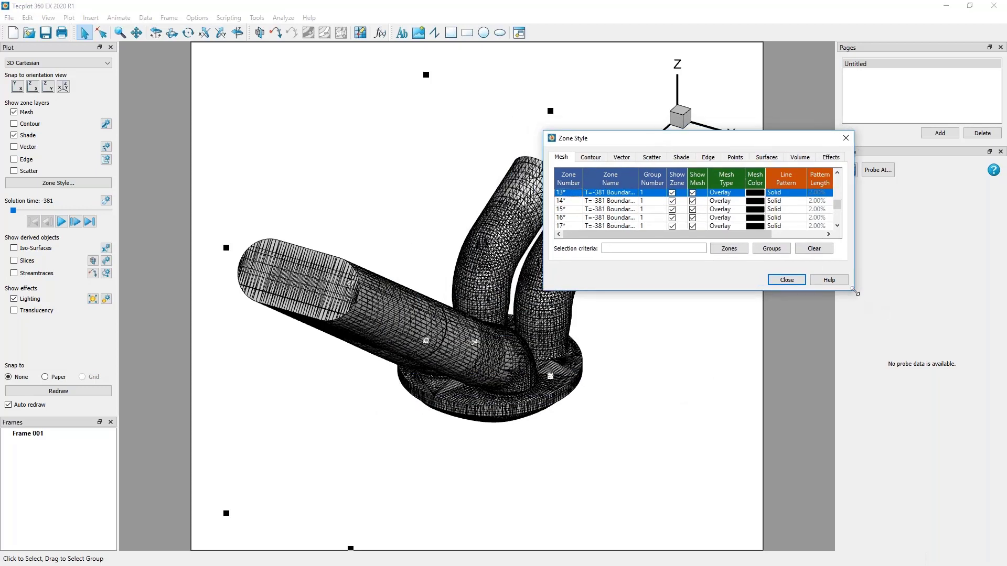
left_click_drag(856, 295, 990, 412)
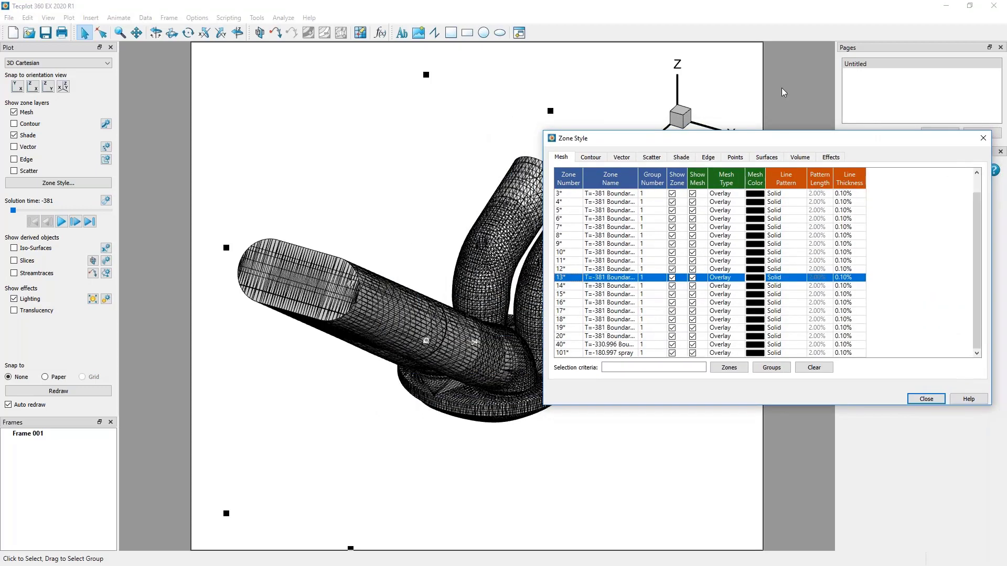
left_click_drag(786, 134, 693, 129)
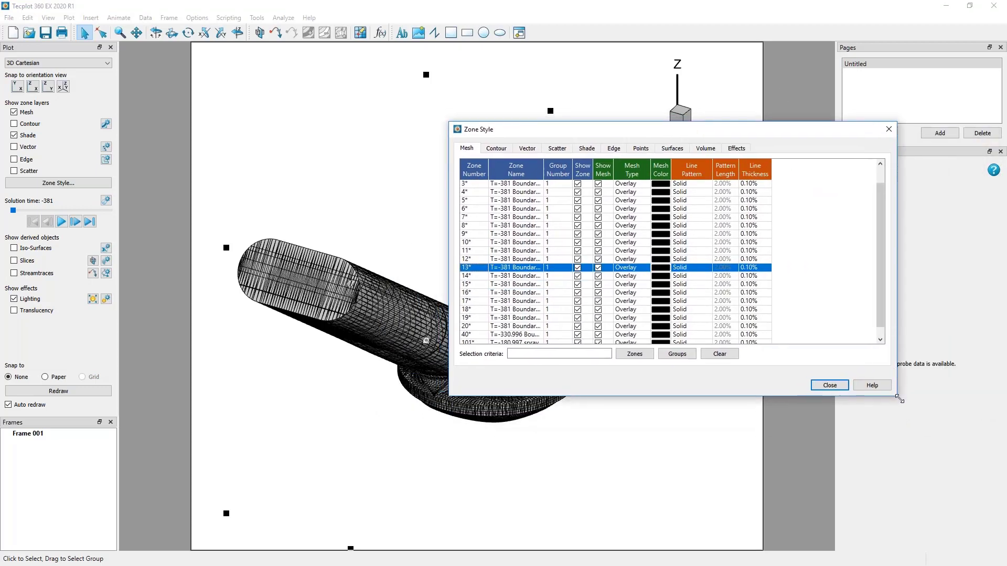
left_click_drag(899, 397, 921, 482)
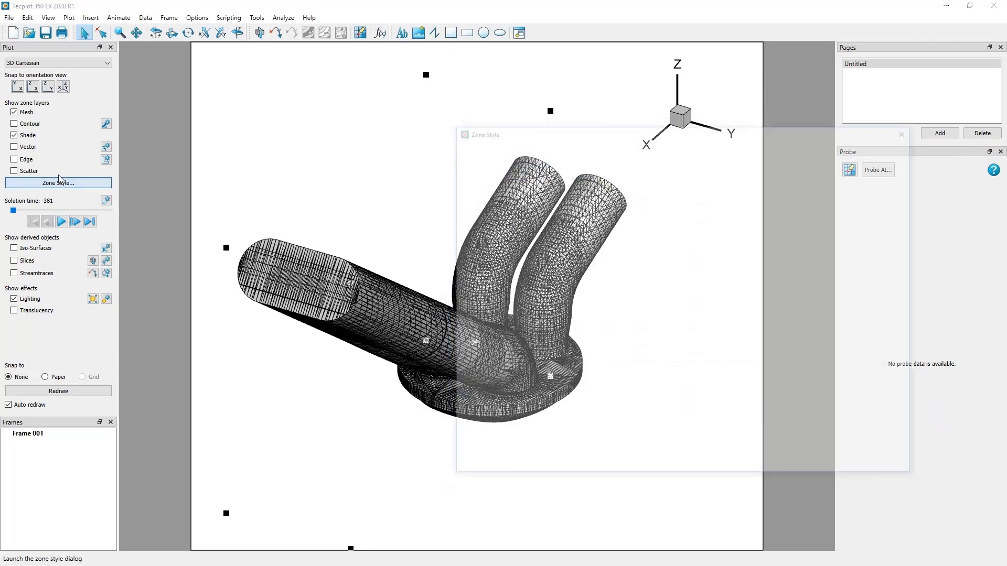
left_click_drag(619, 136, 767, 192)
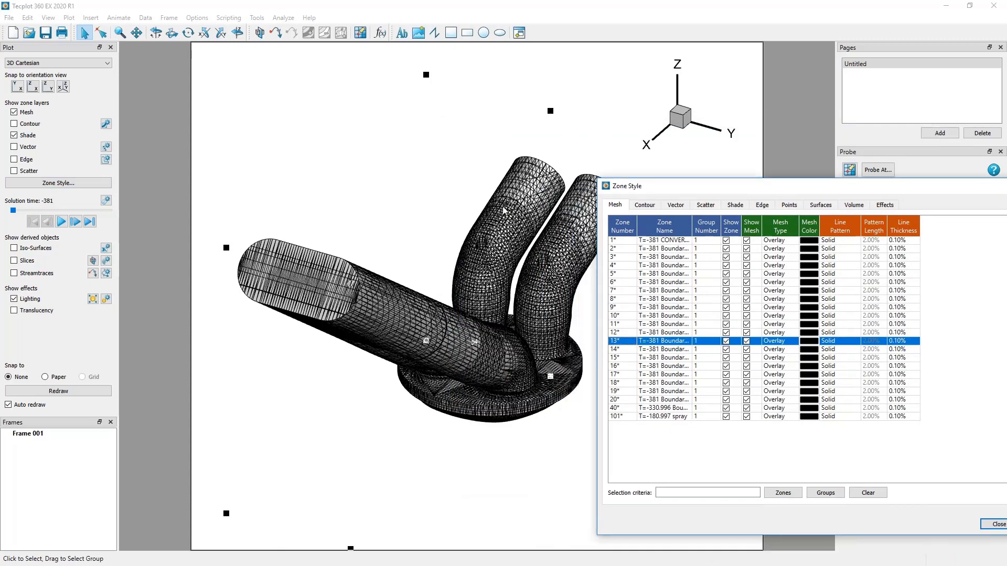
- Pick an exhaust pipe, the cylinder base and the intake inflow face in the plot to locate their zones in the list
left_click(563, 260)
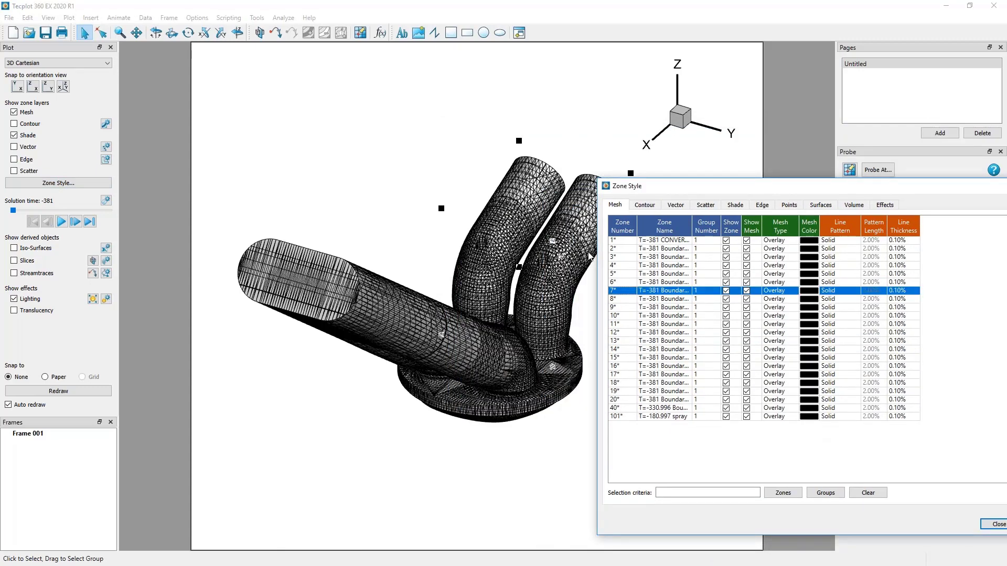
left_click(473, 417)
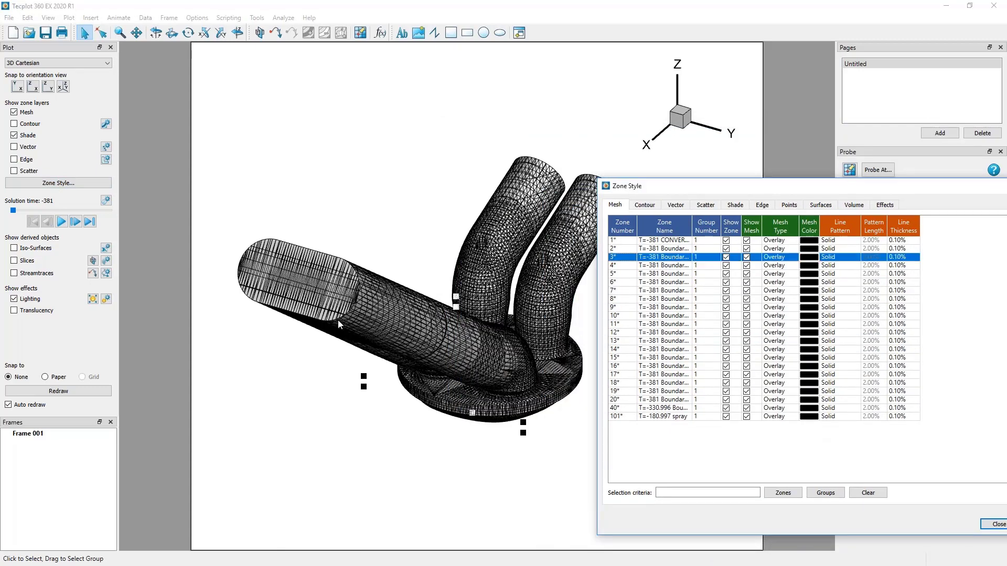
left_click(297, 280)
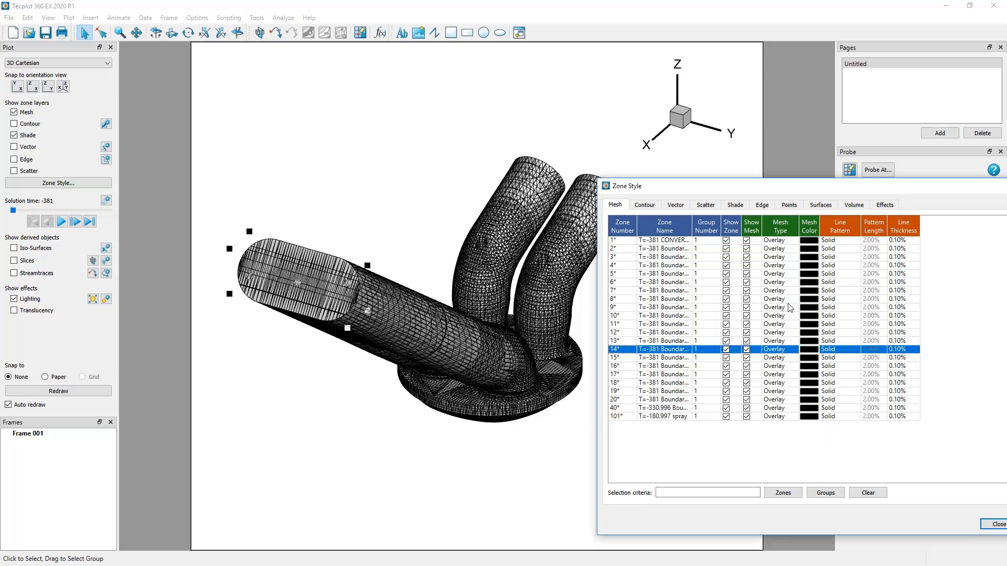
- Change the mesh color of all zones to red, and set it back to black
left_click(792, 284)
key("ctrl+a")
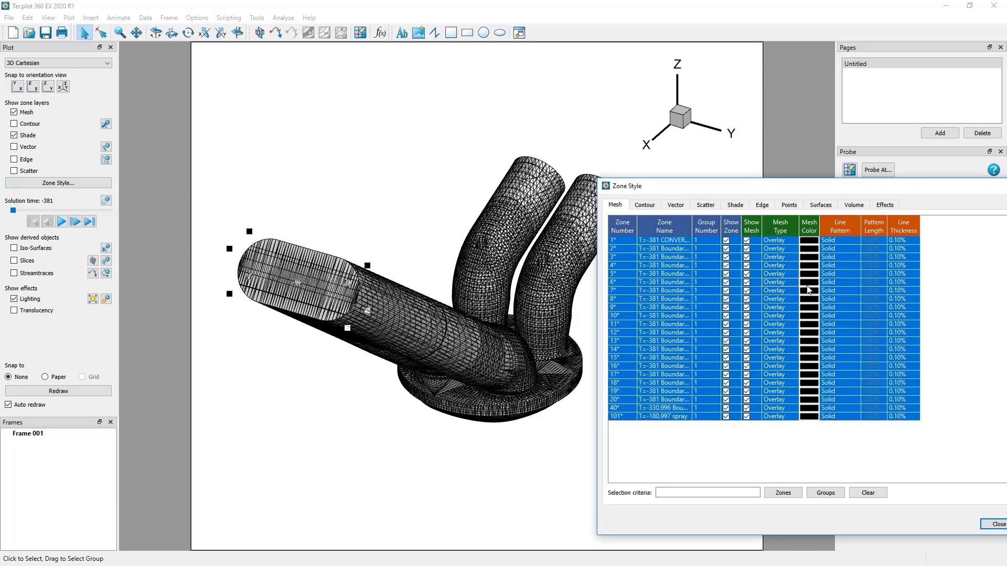
left_click(807, 289)
left_click(813, 305)
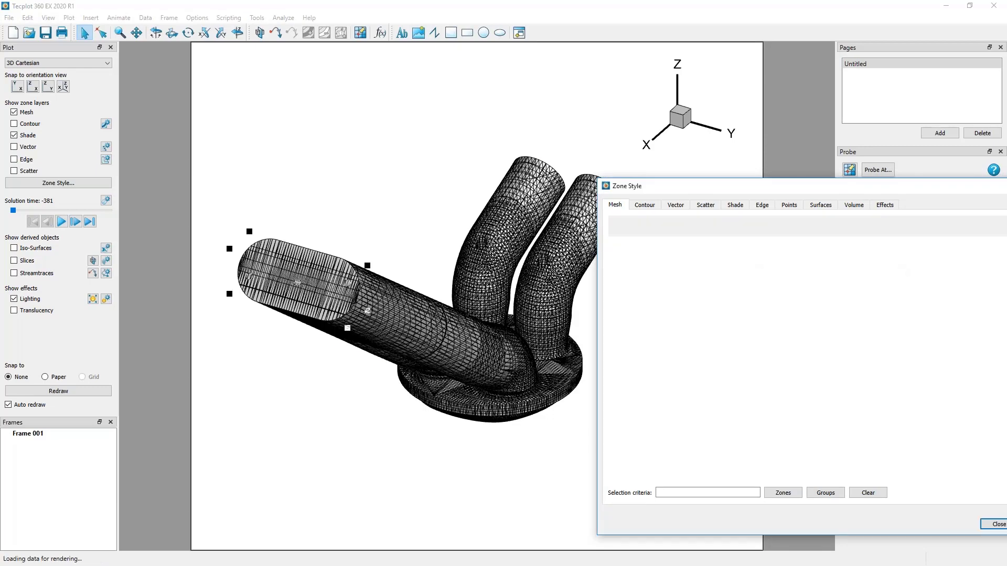
left_click(812, 291)
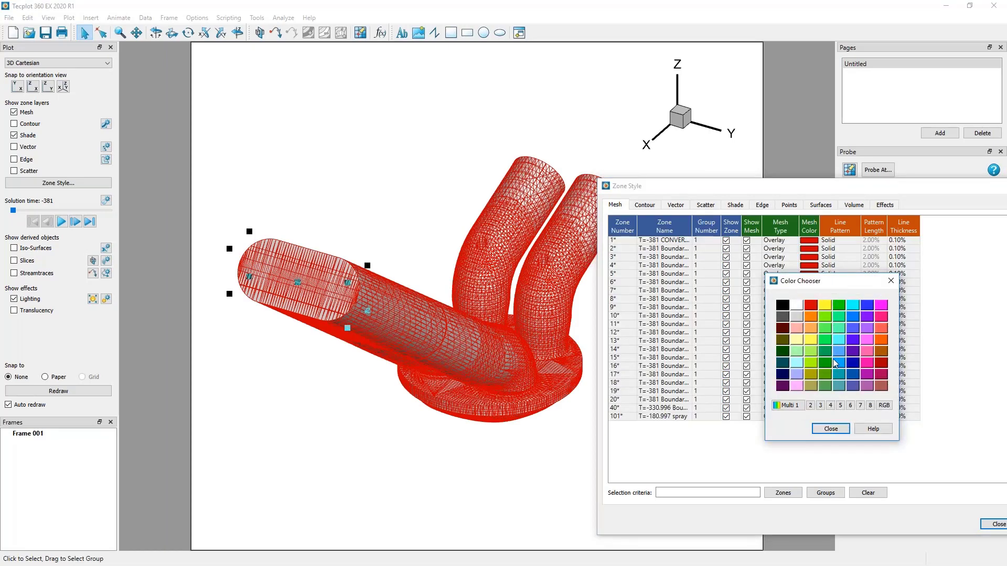
left_click(781, 306)
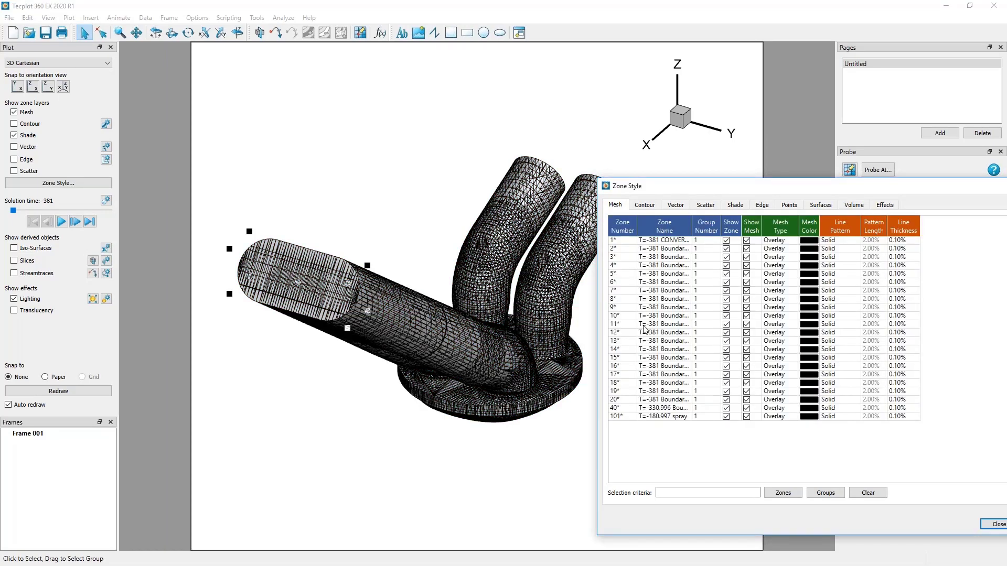
left_click(780, 291)
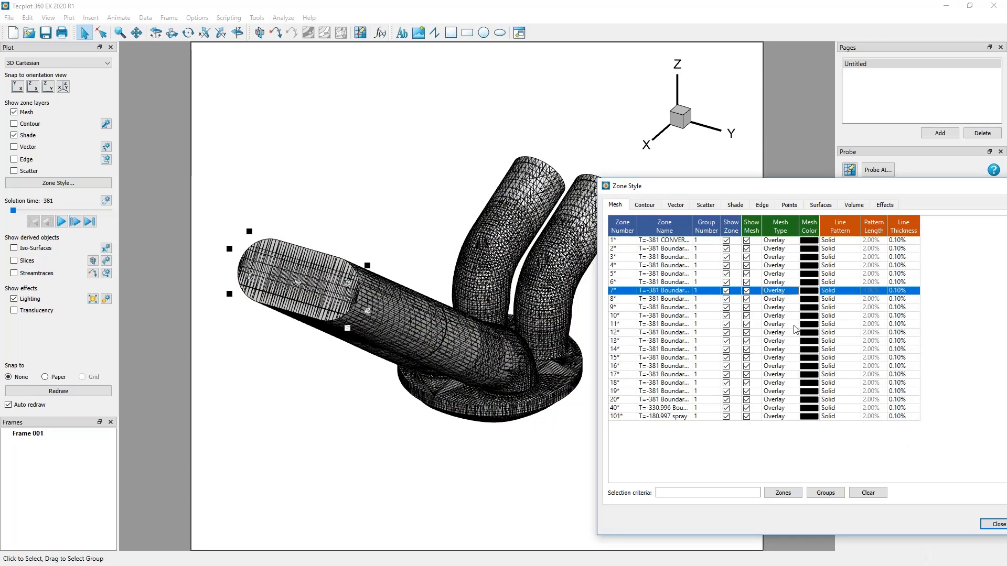
- Toggle the mesh of the intake port zone off and on directly from the plot
right_click(367, 306)
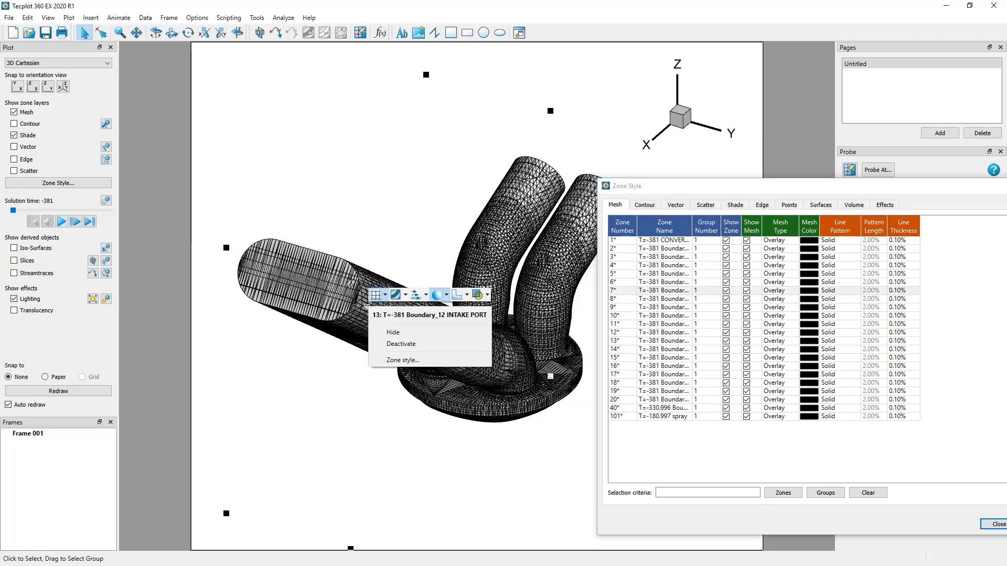
left_click(374, 296)
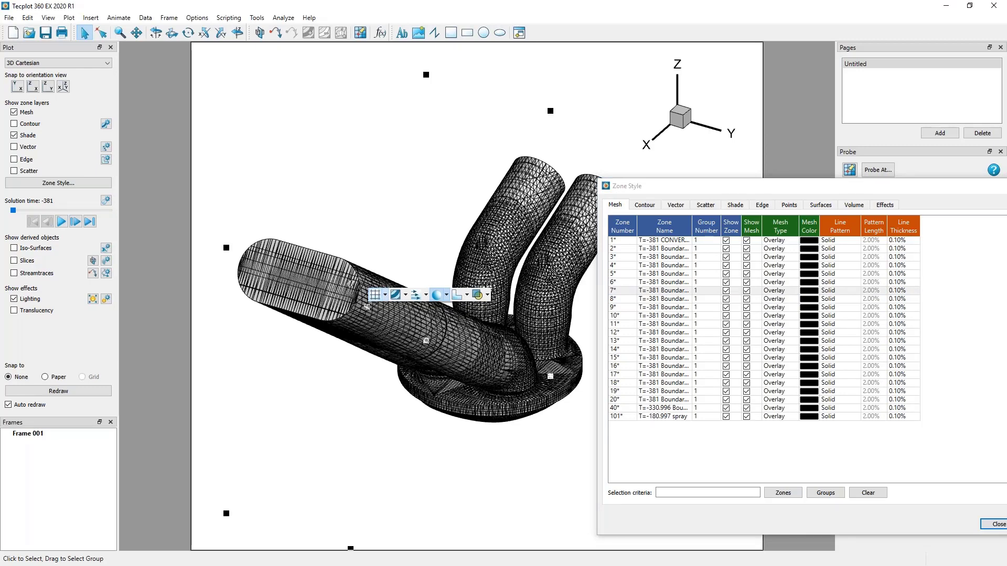
left_click(374, 296)
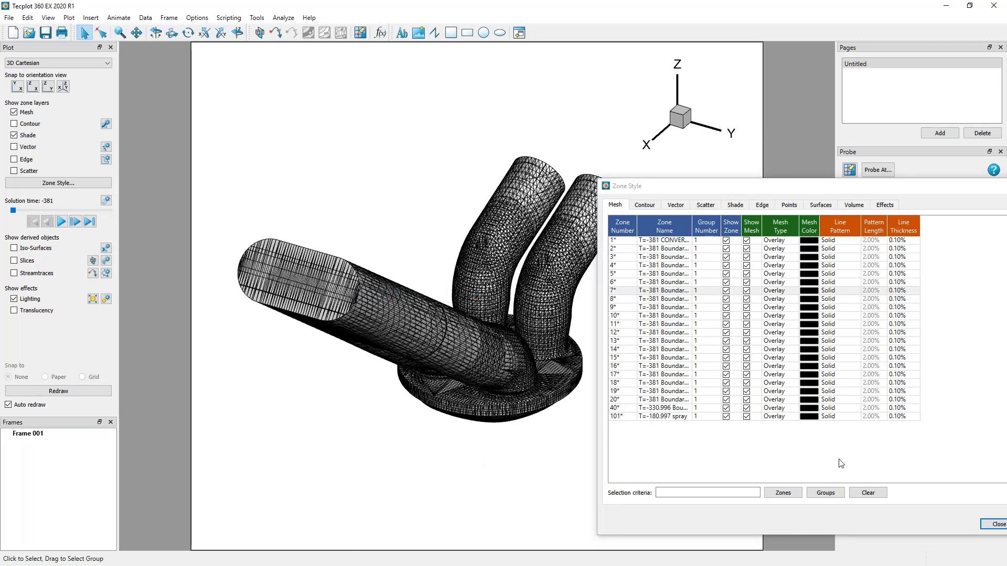
- Close the zone style settings and replace the model's mesh layer with the contour layer
left_click(812, 473)
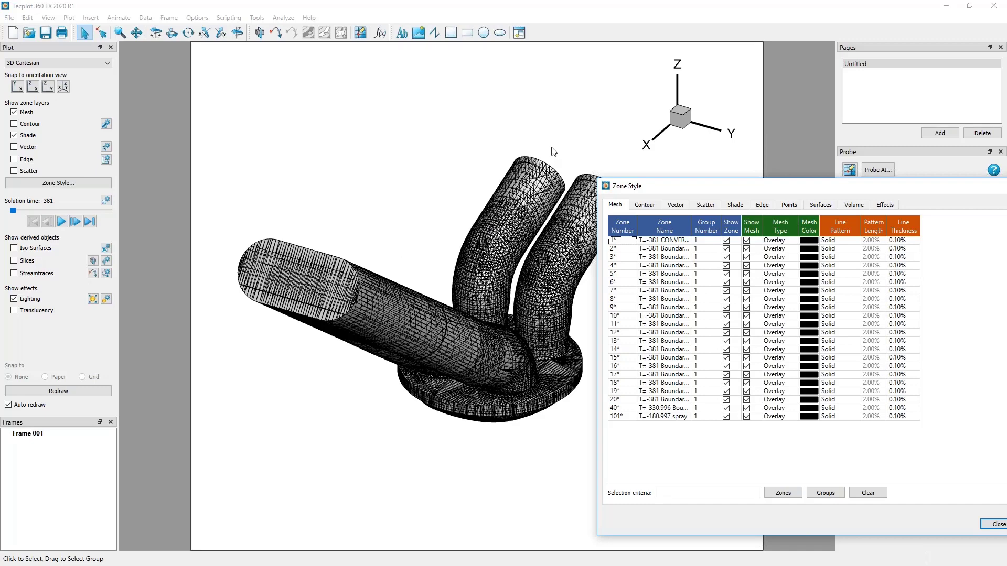
left_click(995, 525)
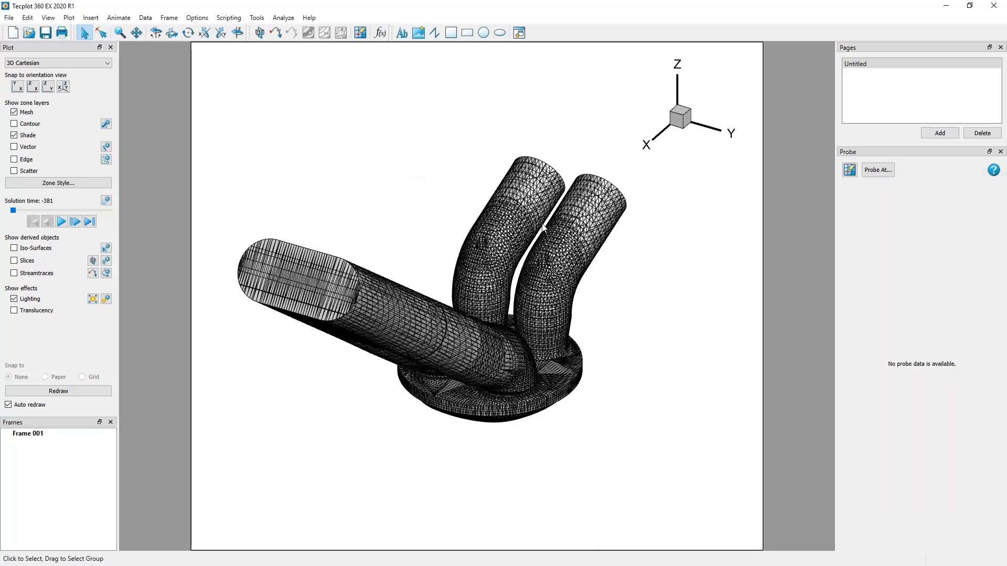
left_click(15, 113)
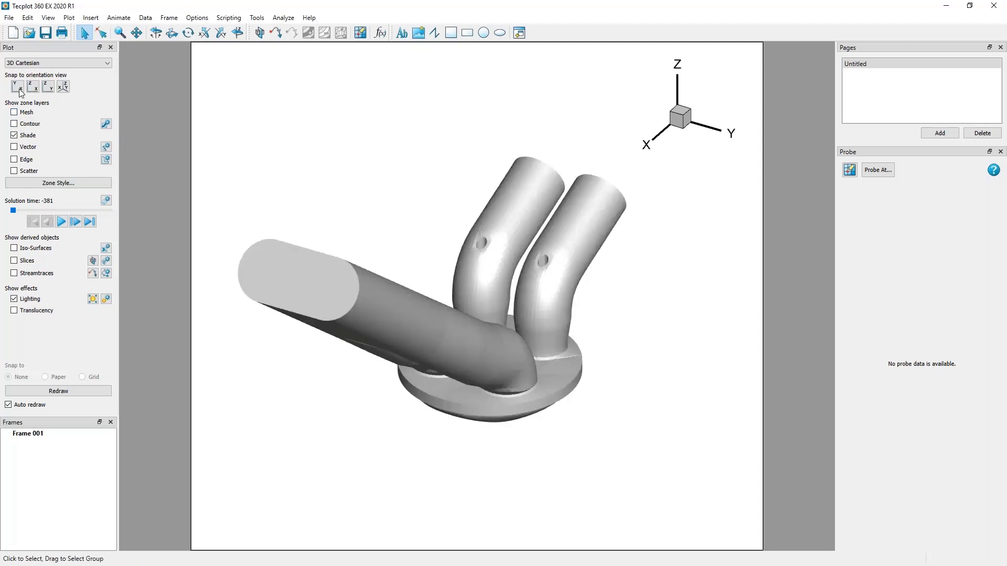
left_click(14, 124)
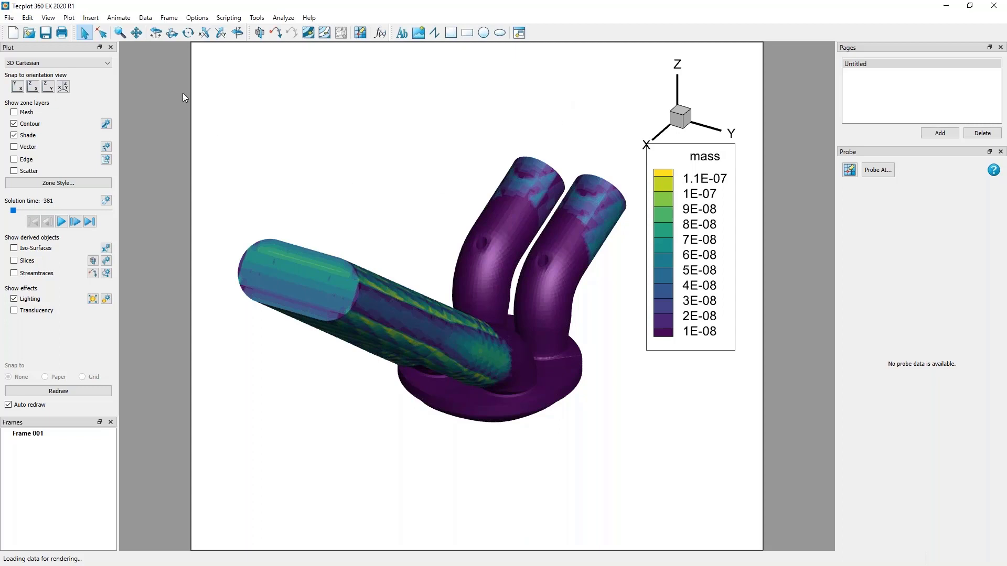
- Open the data set information and enlarge its window to show the zone and variable lists
left_click(143, 19)
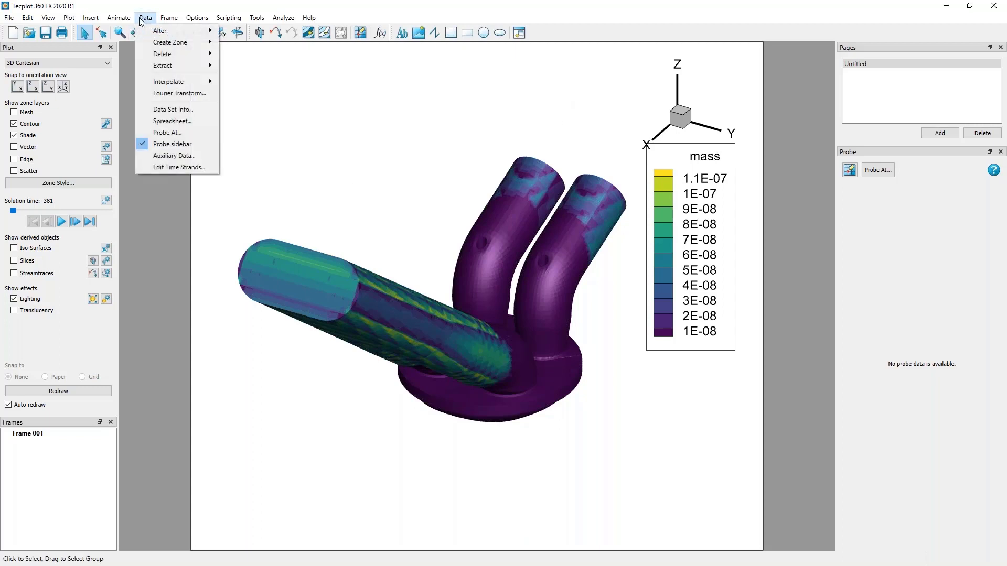
left_click(145, 111)
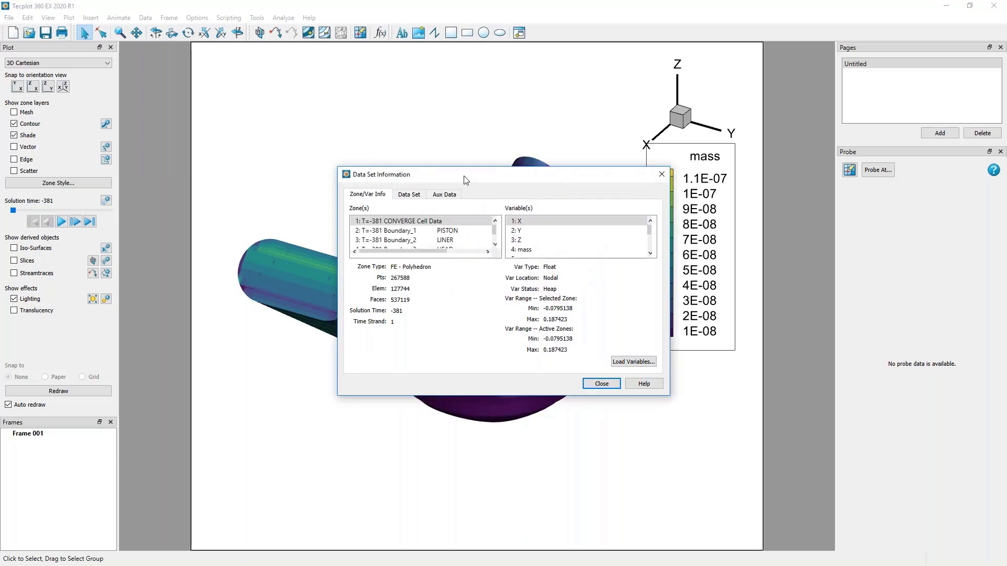
left_click_drag(466, 177, 253, 59)
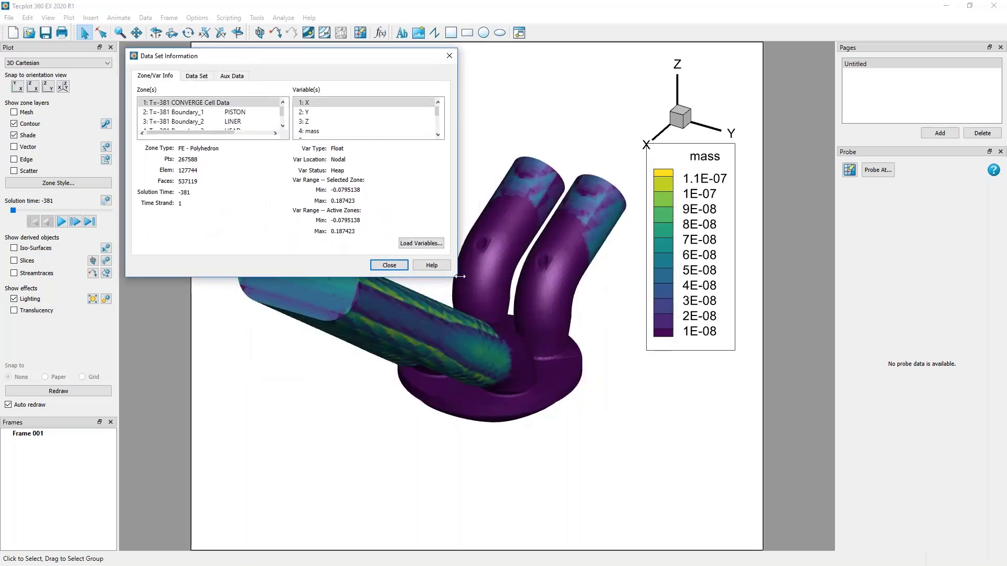
left_click_drag(460, 276, 608, 540)
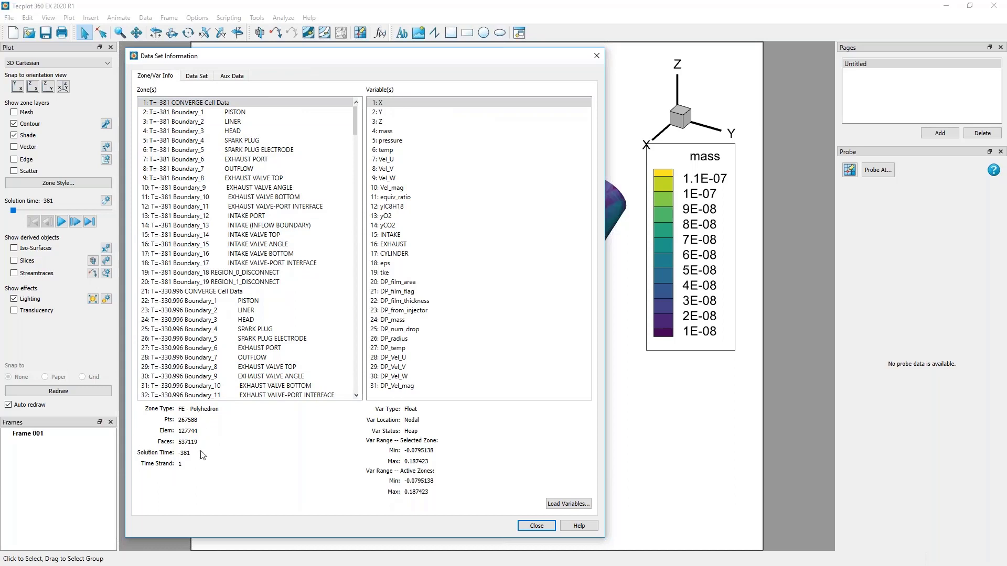
- Examine the details of the CONVERGE Cell Data, PISTON, LINER and HEAD zones at T=-381
left_click(241, 104)
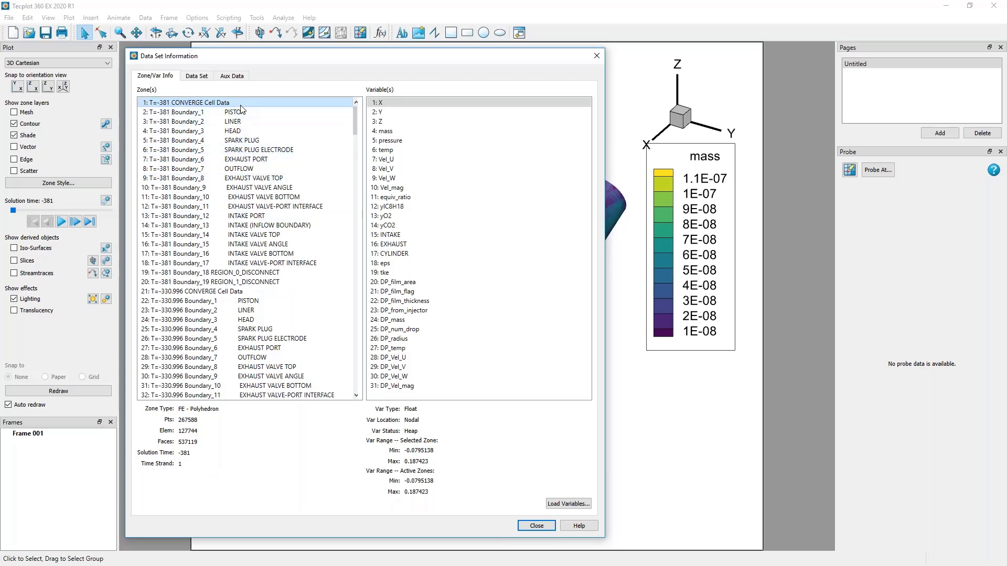
left_click(253, 114)
left_click(256, 122)
left_click(260, 131)
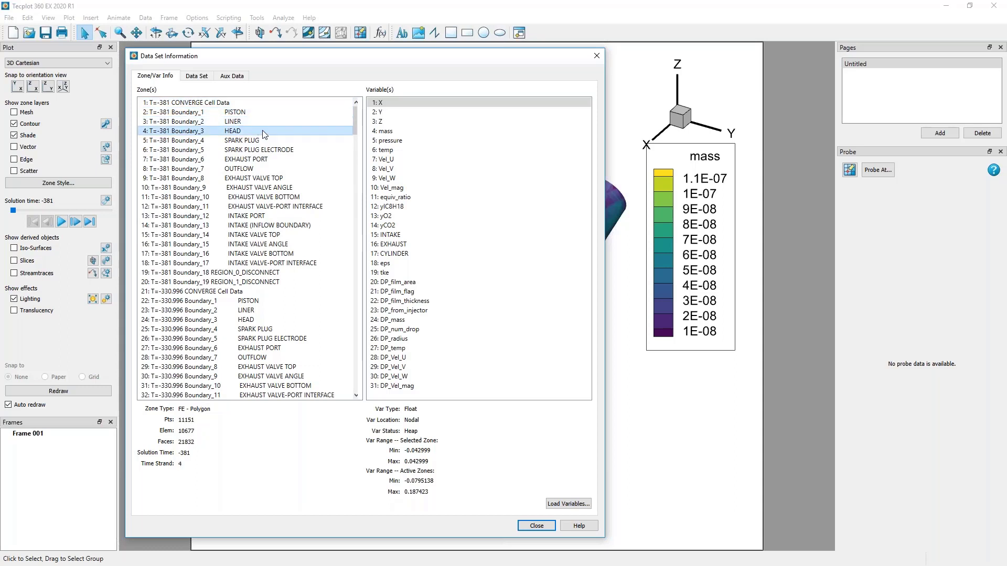
- Examine the details of the T=-381 zones, from CONVERGE Cell Data through the boundary zones to REGION_1_DISCONNECT
left_click(261, 139)
left_click(259, 105)
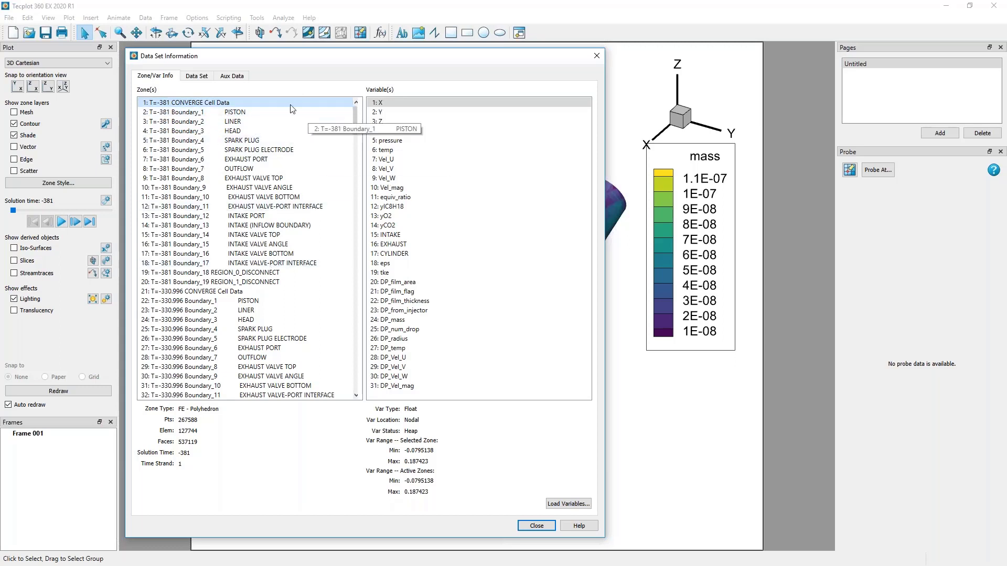
left_click(278, 121)
key("Down")
key("Down")
key("Down")
key("Down")
key("Down")
key("Down")
key("Down")
key("Down")
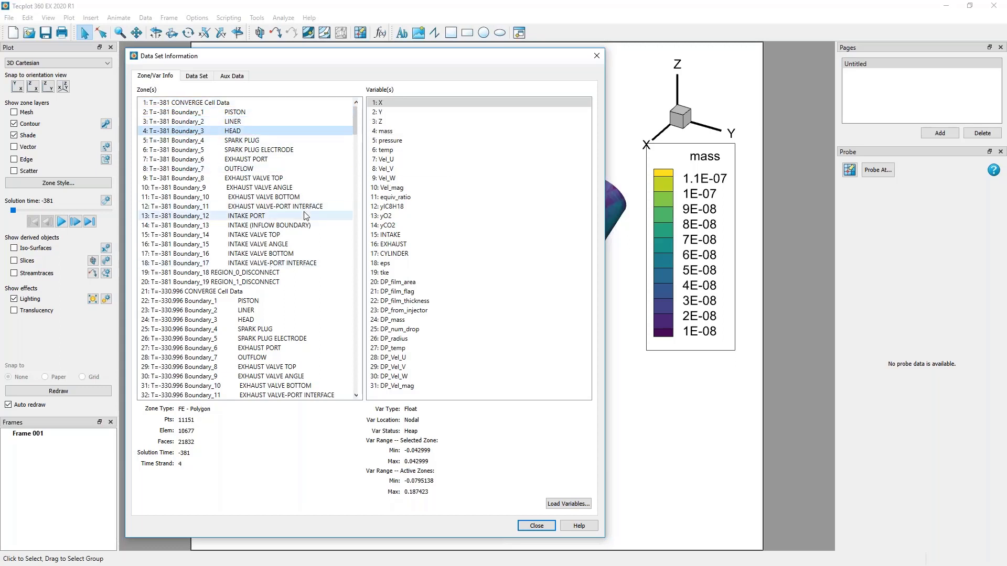
key("Down")
key("Down")
key("Down")
key("Down")
key("Down")
key("Down")
key("Down")
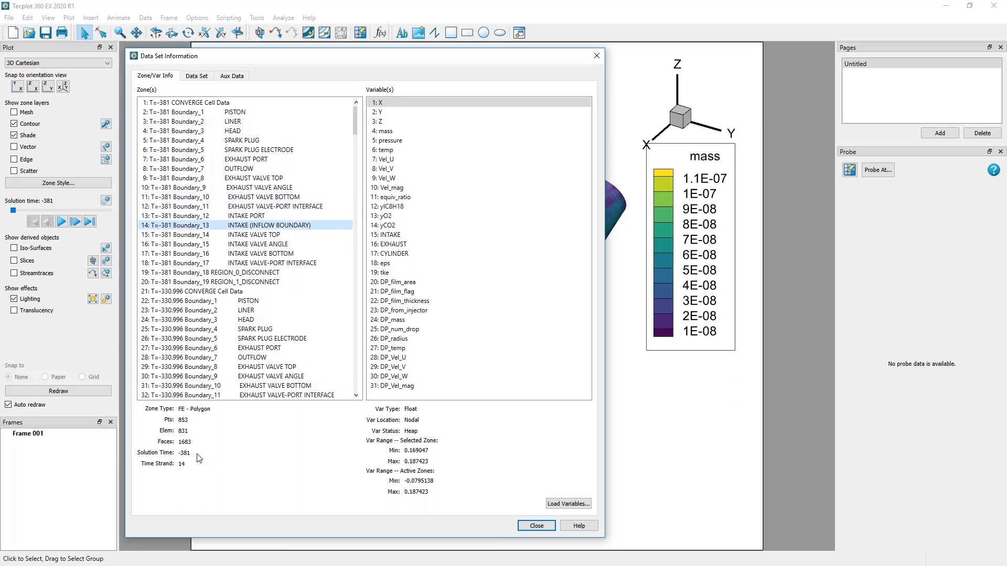
key("Down")
key("Down")
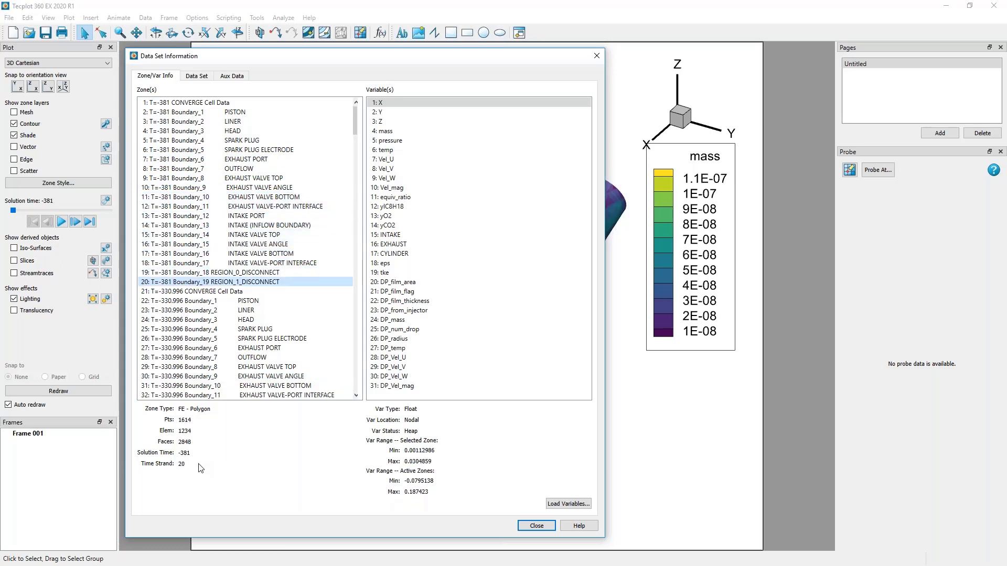
- Examine the details of the T=-330.996 CONVERGE Cell Data zone and the T=-180.997 spray zone
left_click(260, 292)
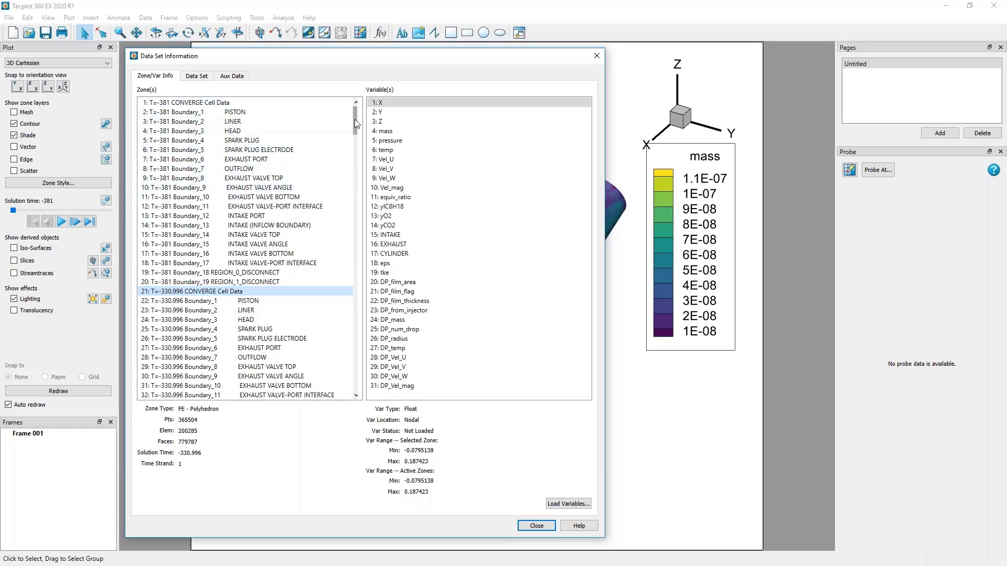
left_click_drag(355, 119, 359, 203)
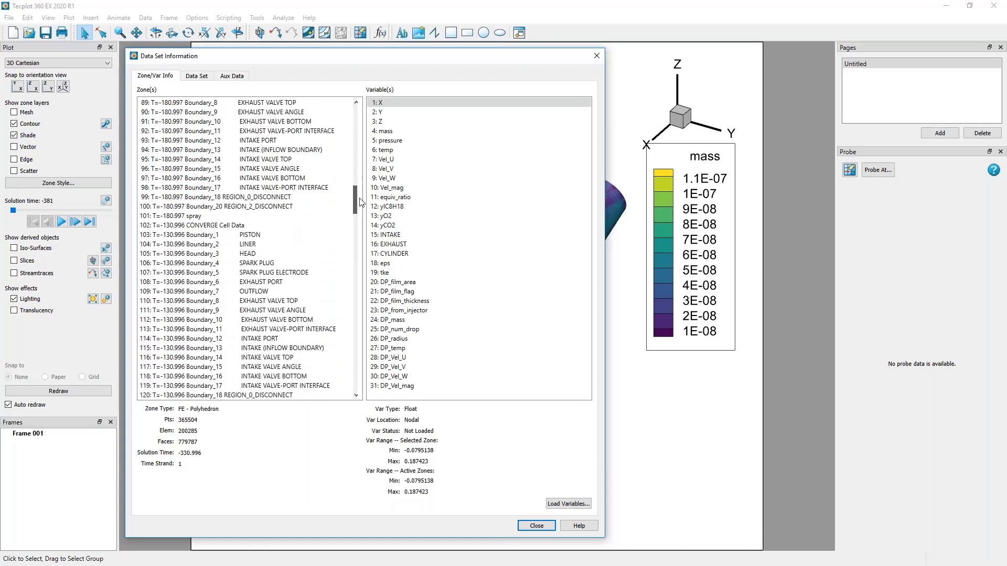
left_click(273, 216)
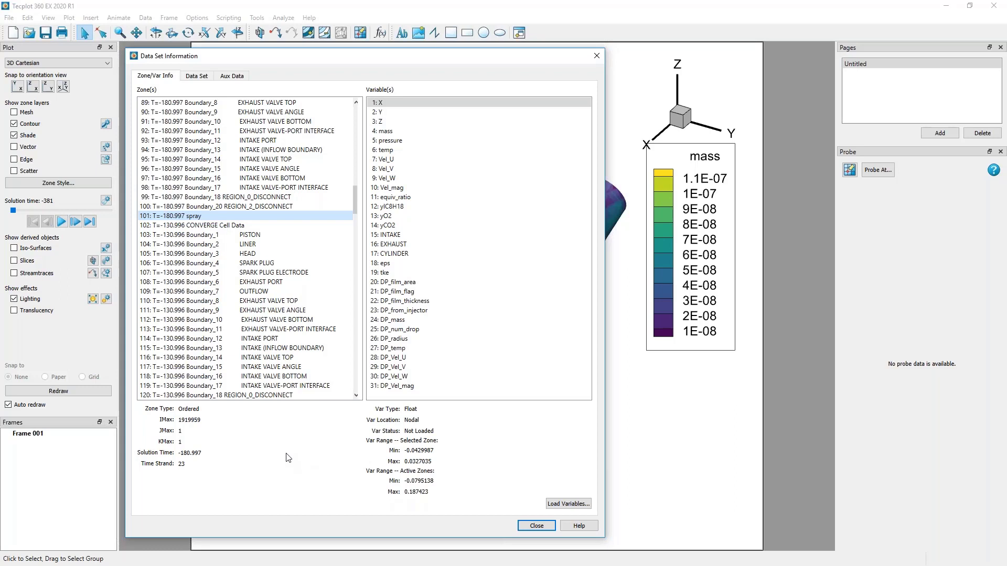
- Compare the status and ranges of the X, DP_film_area and eps variables in the T=-180.997 spray zone
left_click(431, 102)
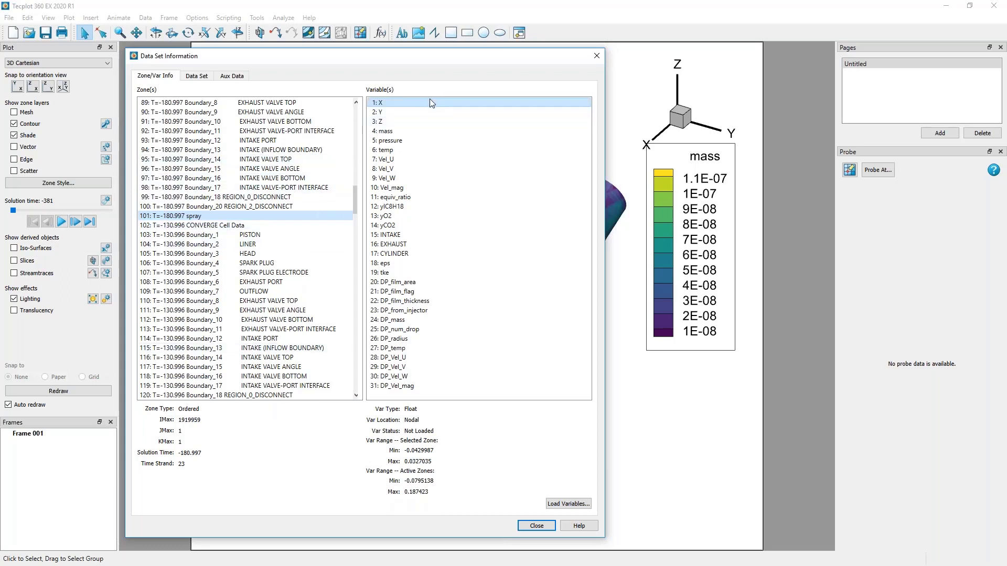
left_click(435, 283)
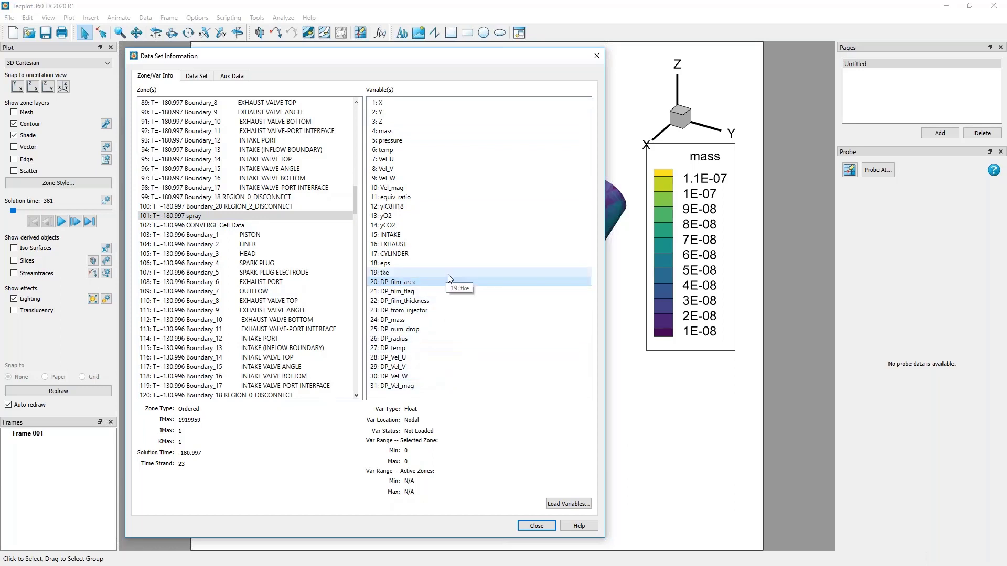
left_click(229, 216)
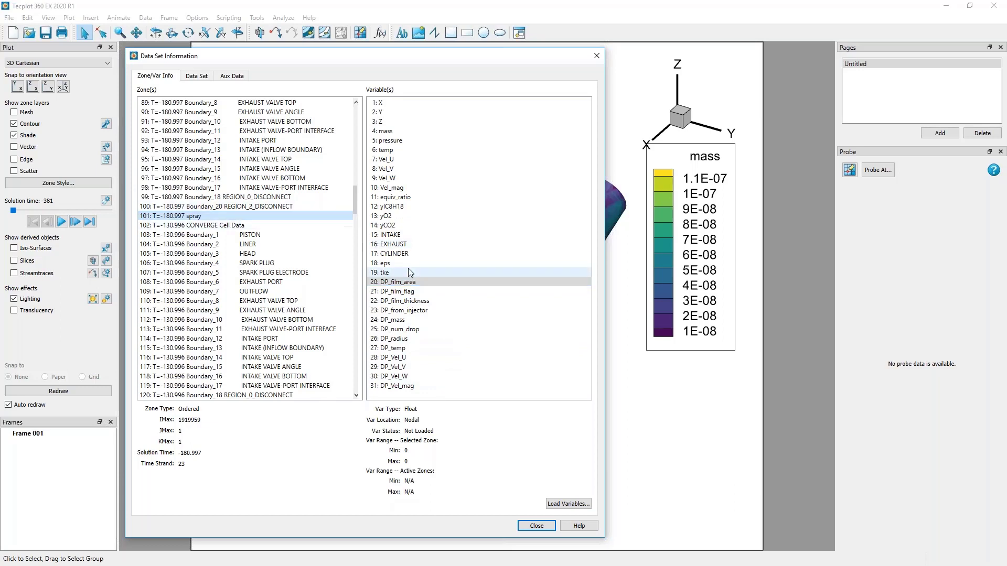
left_click(408, 270)
left_click(408, 262)
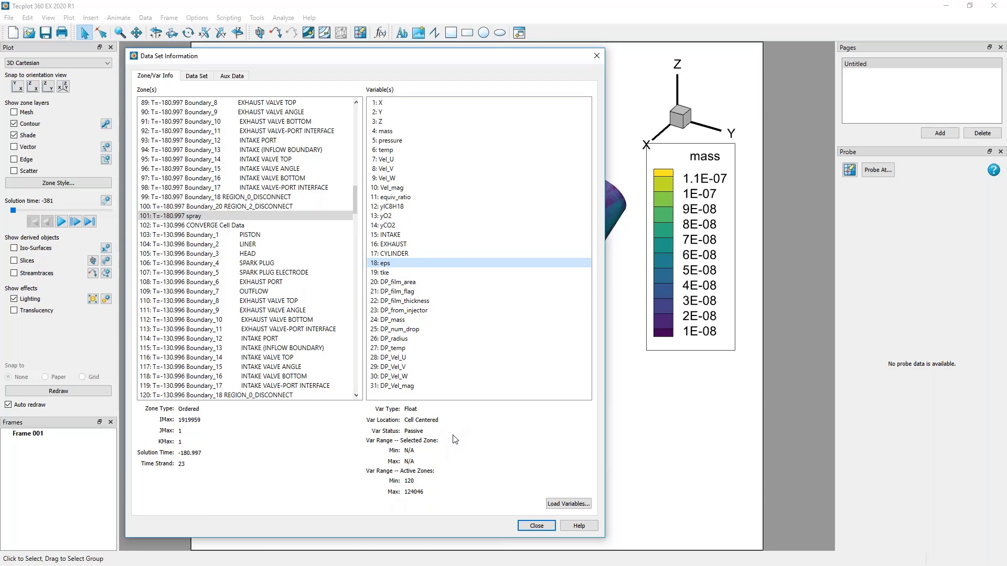
left_click(277, 217)
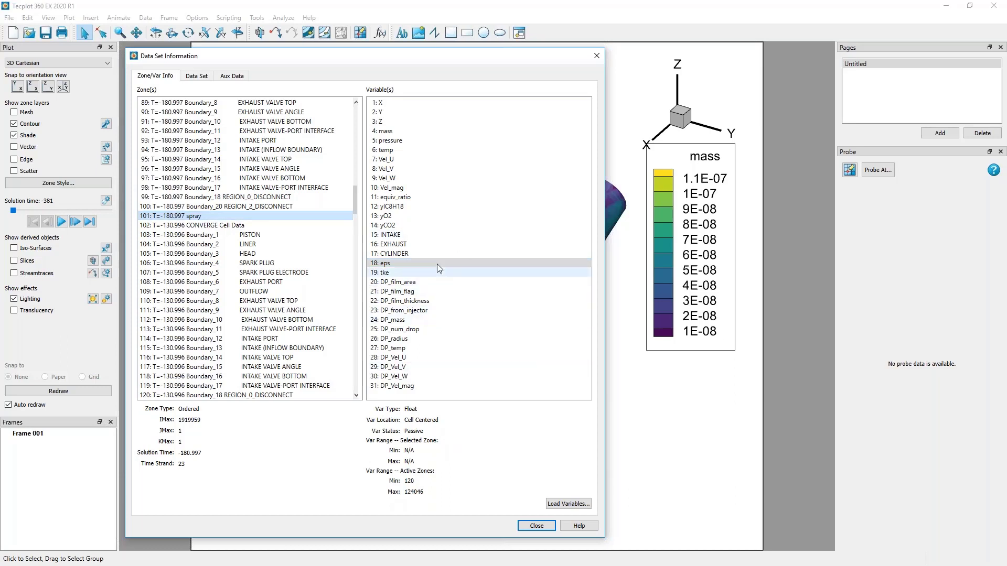
left_click(441, 266)
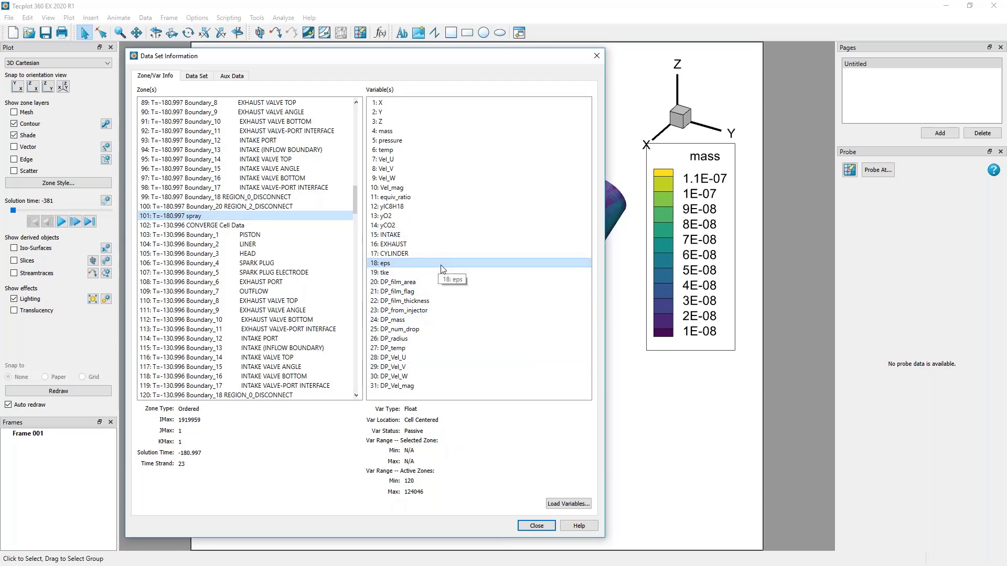
- Examine the spray zone's variables from DP_film_area to DP_temp and check DP_temp in the T=-381 CONVERGE Cell Data zone
left_click(479, 274)
left_click(480, 284)
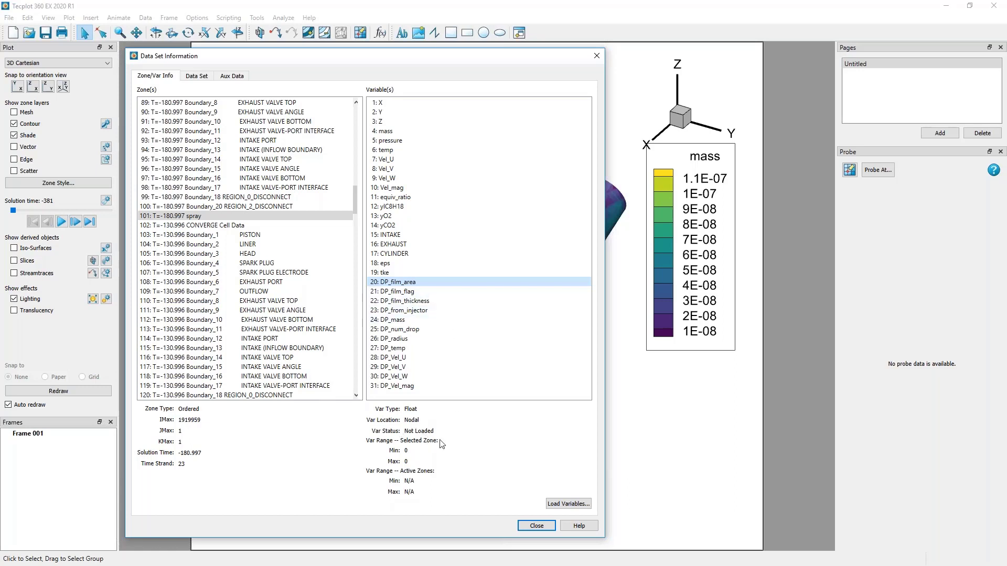
key("Down")
key("Down")
key("Down")
key("Down")
key("Down")
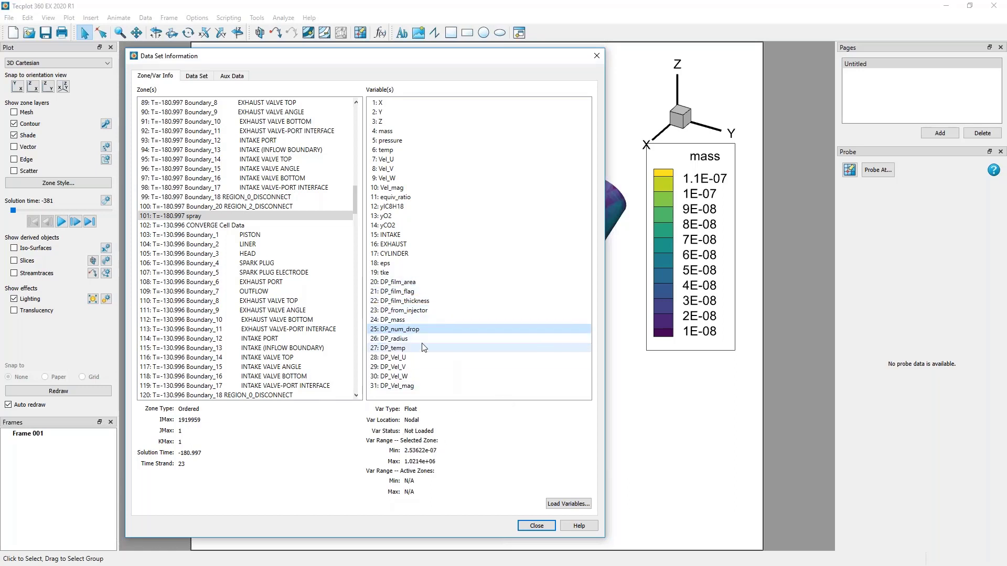
key("Down")
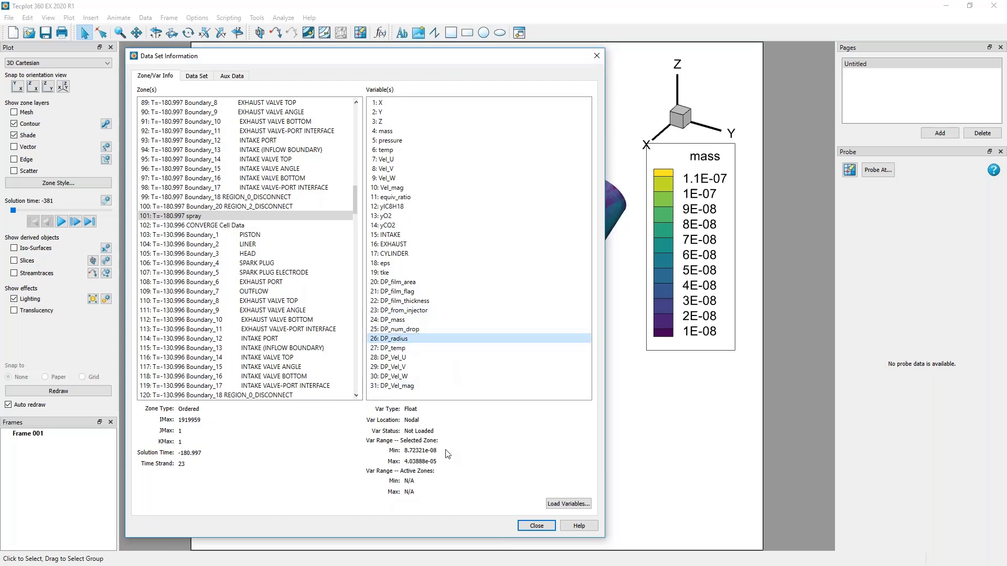
key("Down")
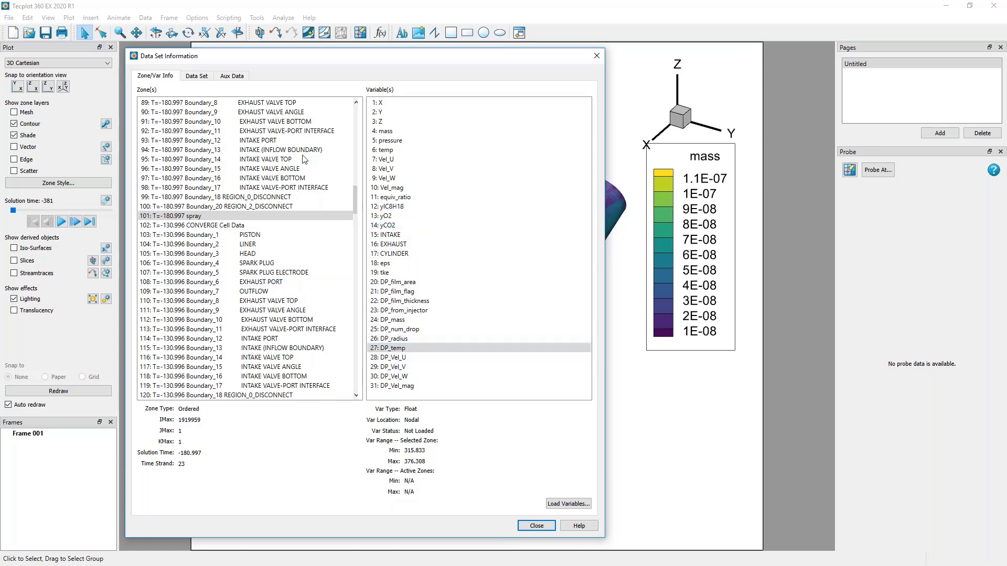
left_click_drag(355, 203, 354, 113)
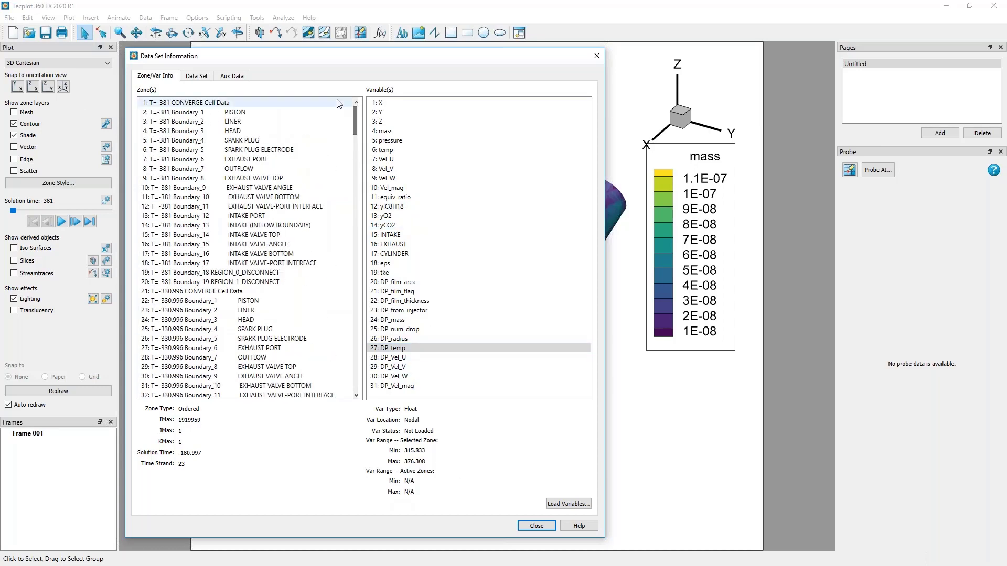
left_click(336, 102)
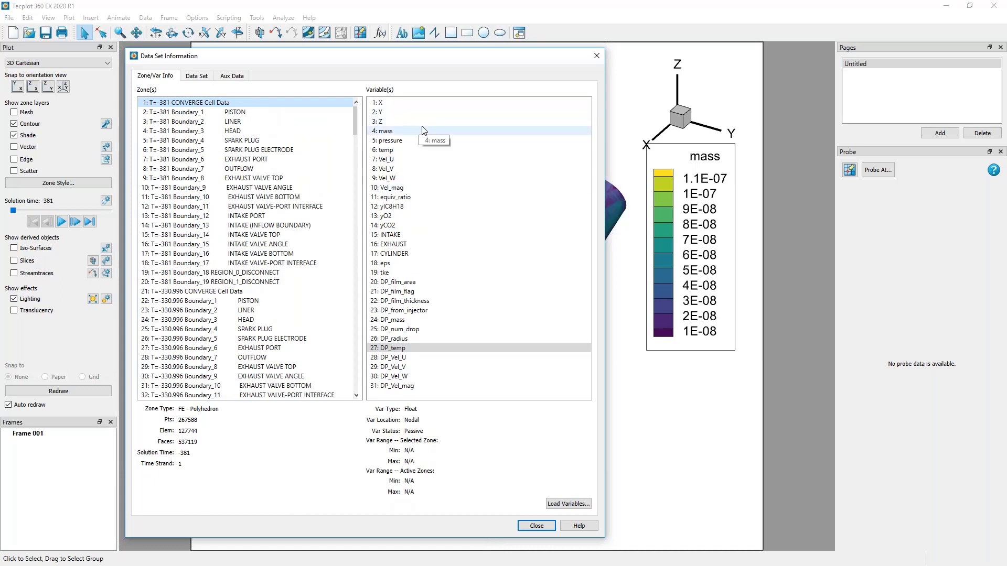
- Review the data set's source files and overall size, and close the data set information
left_click(192, 77)
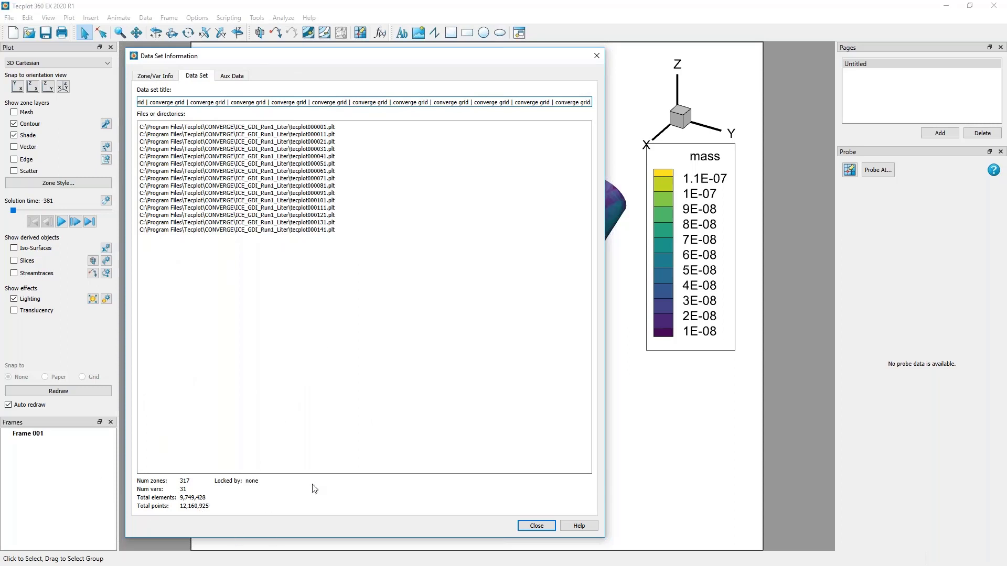
left_click(154, 75)
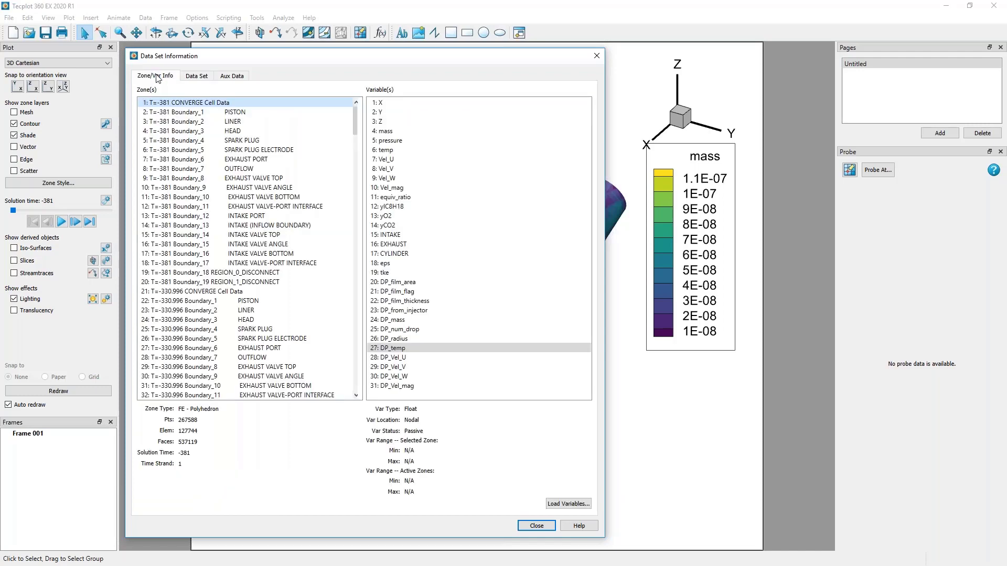
left_click(527, 526)
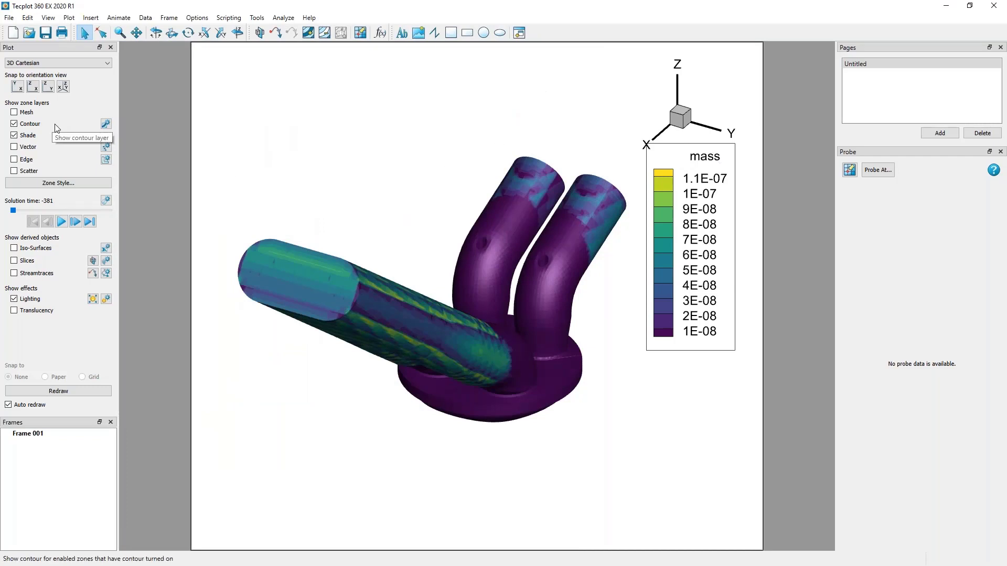
- Open the contour details beside the model and set the contour variable to temp
left_click(106, 124)
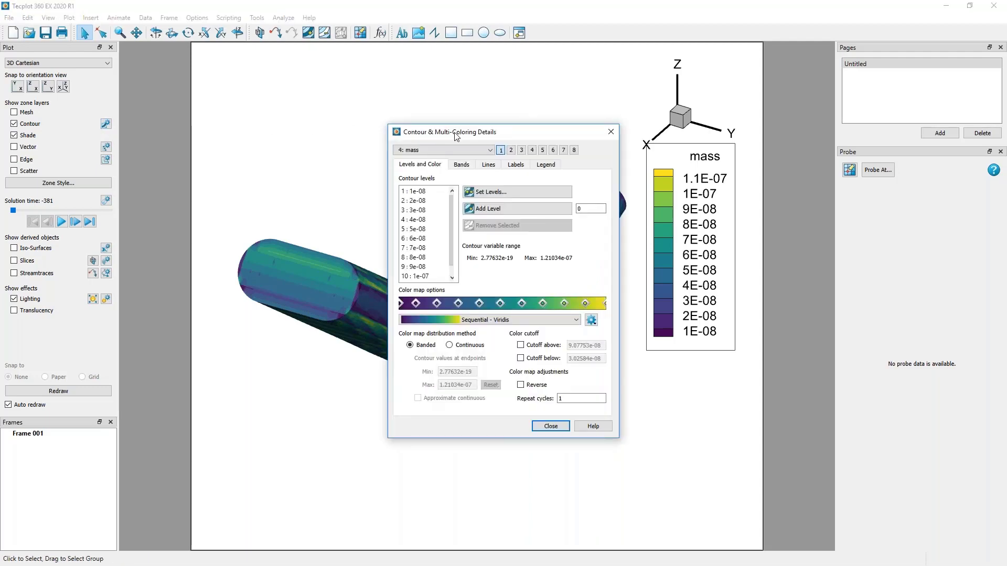
left_click_drag(450, 136, 809, 206)
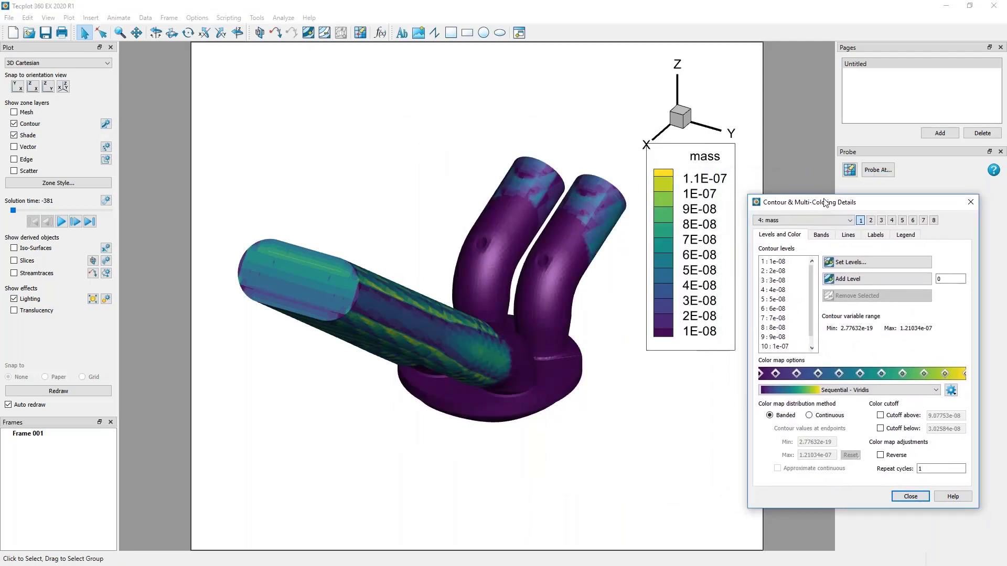
left_click(849, 220)
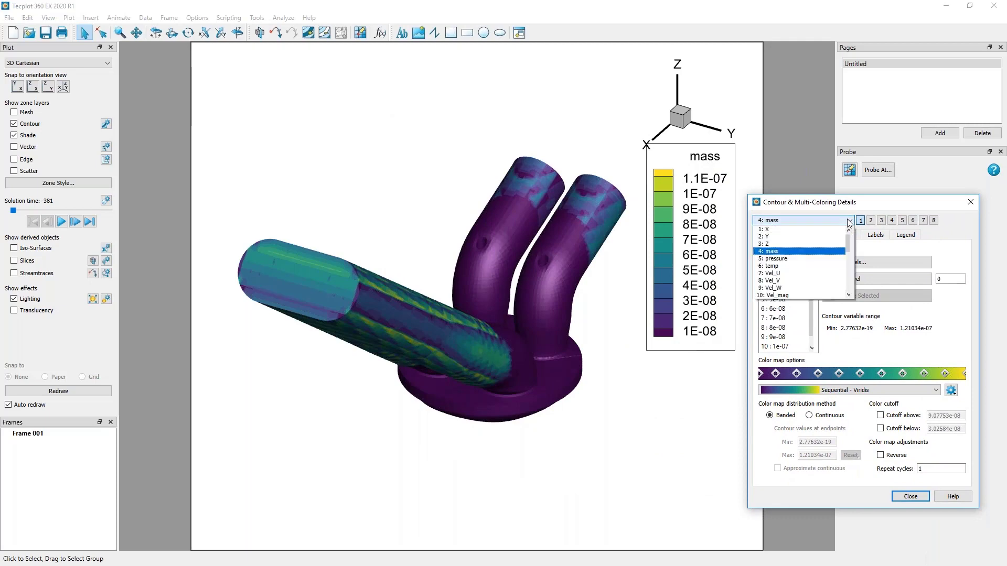
left_click_drag(849, 241, 576, 297)
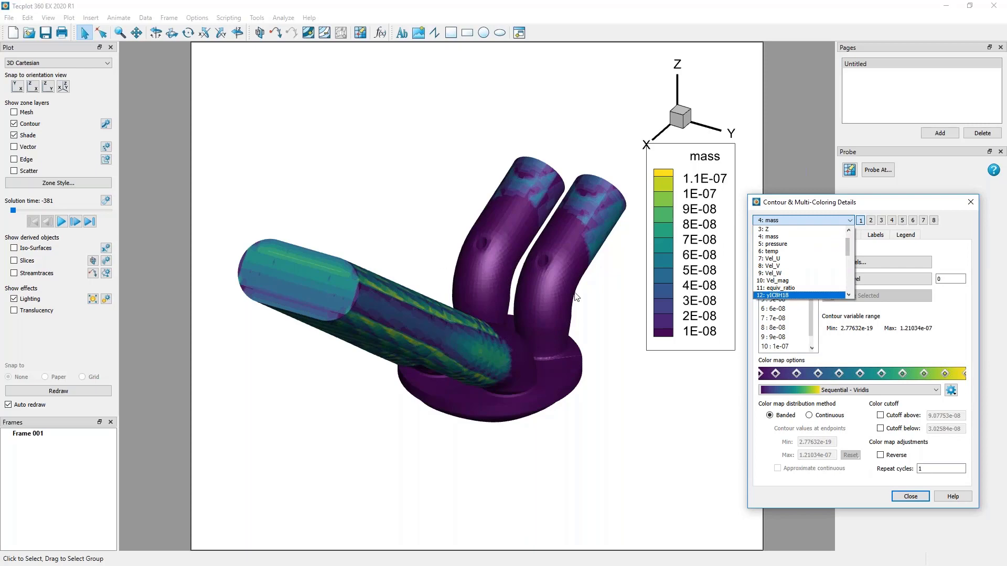
left_click(788, 251)
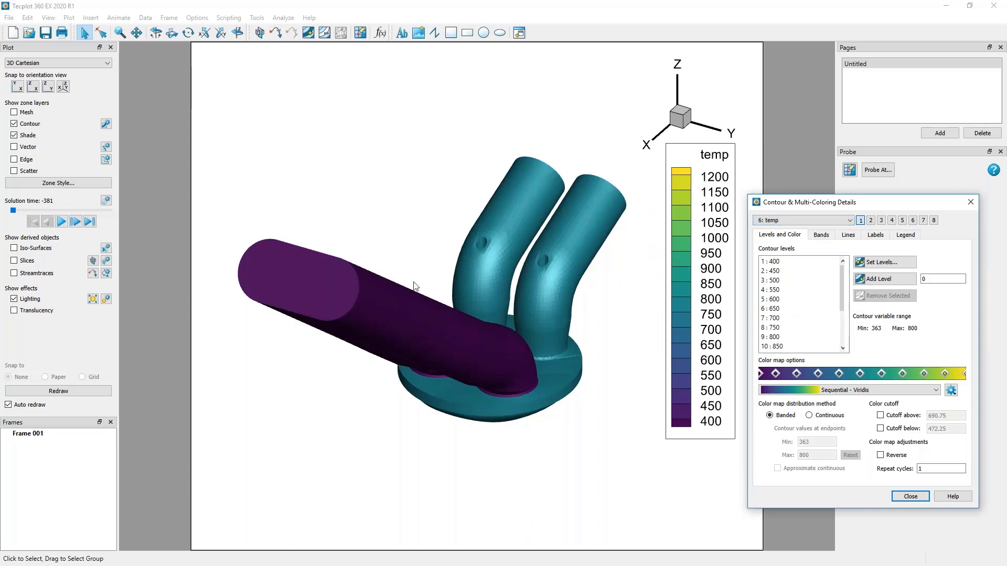
- Set the temp contour levels to a minimum of 400, a maximum of 1900 and 21 levels
left_click(887, 263)
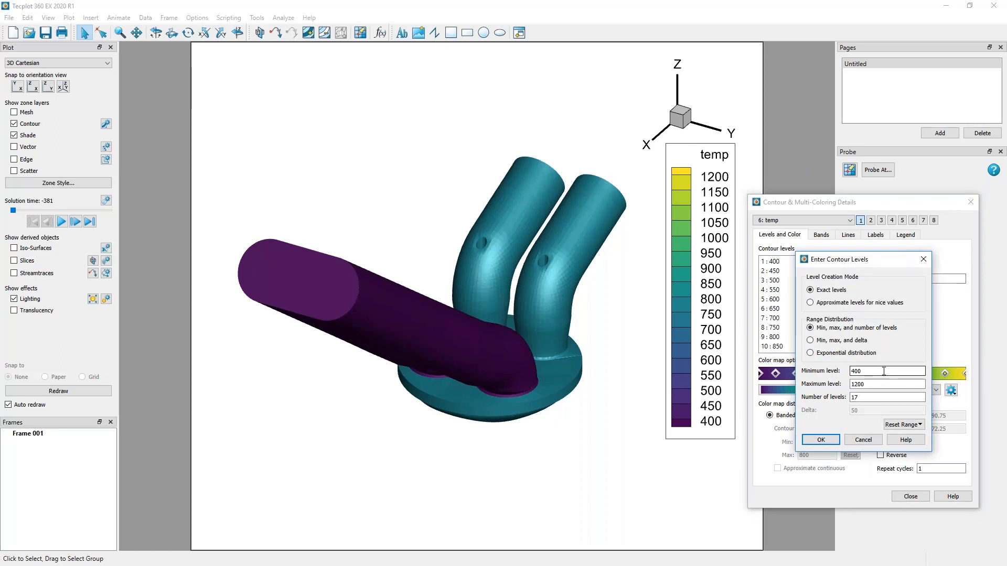
key("Tab")
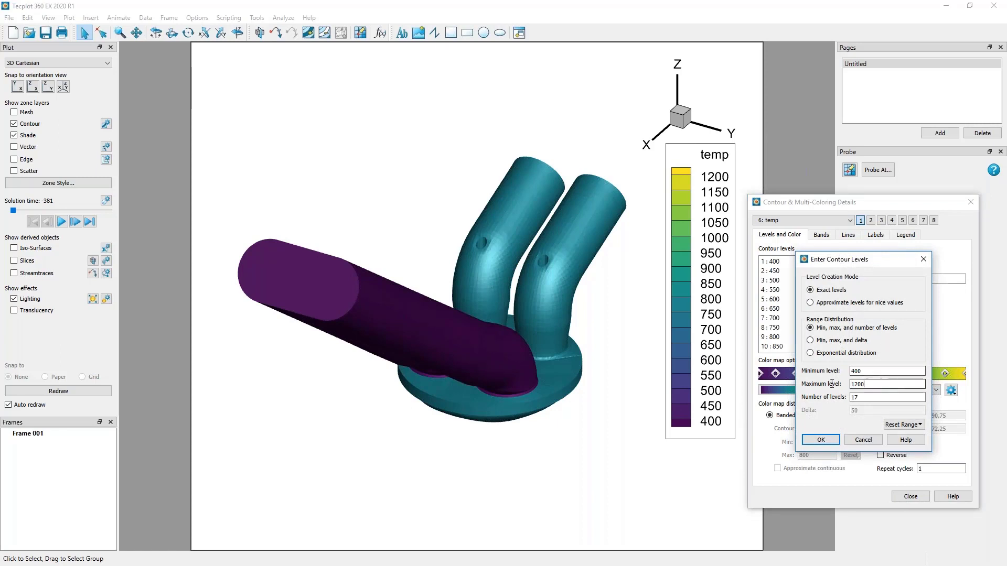
type("190")
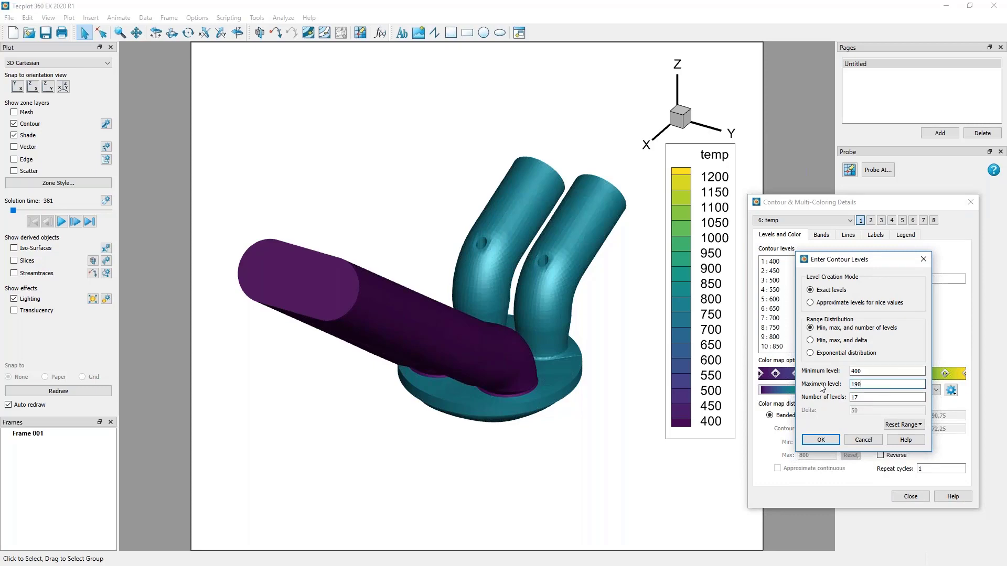
type("0")
key("Tab")
type("21")
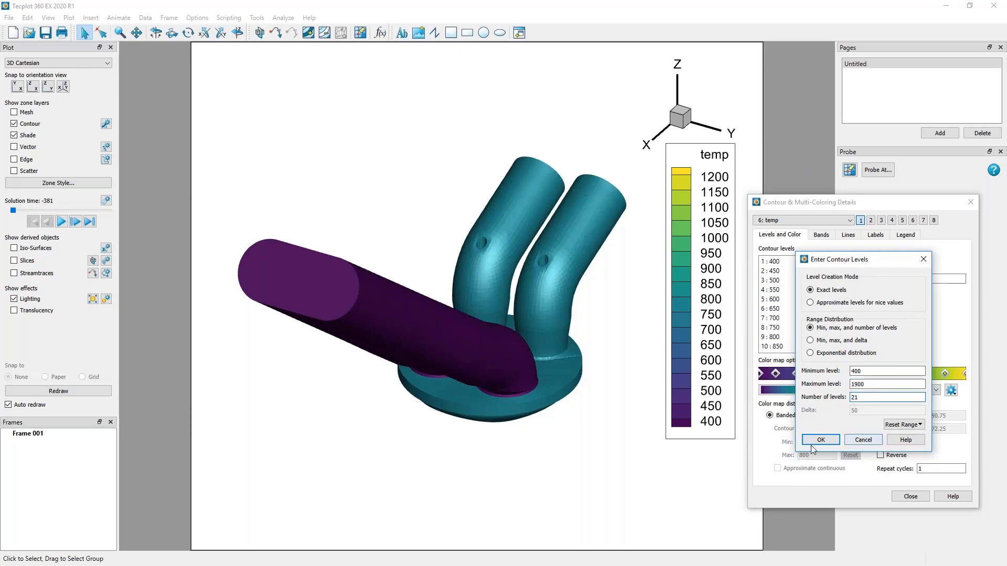
left_click(821, 440)
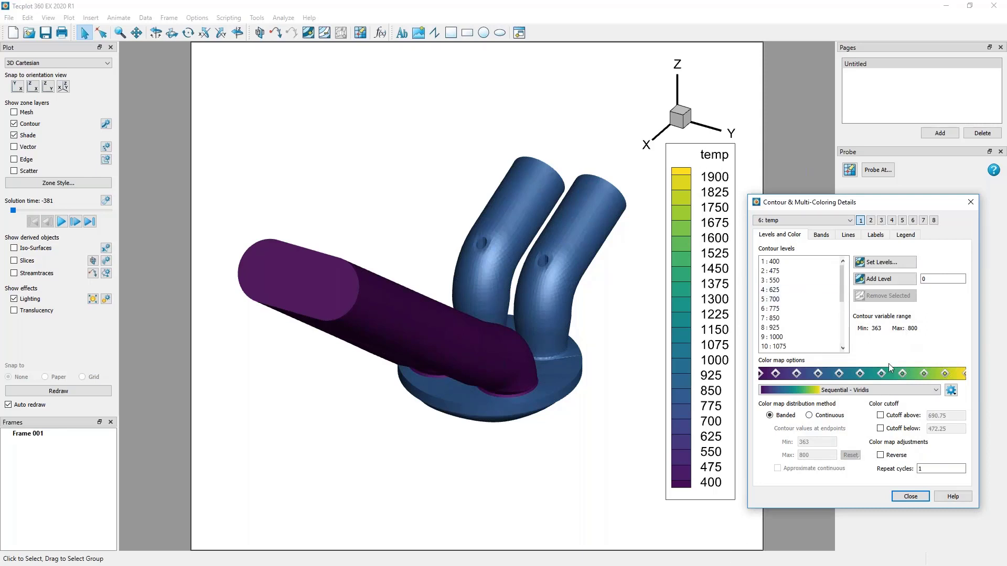
- Color the temp contours with the Sequential - Orange color map and keep the banded color distribution after trying the continuous one
mouse_move(817, 374)
left_mouse_down()
mouse_move(806, 376)
mouse_move(829, 374)
left_mouse_up()
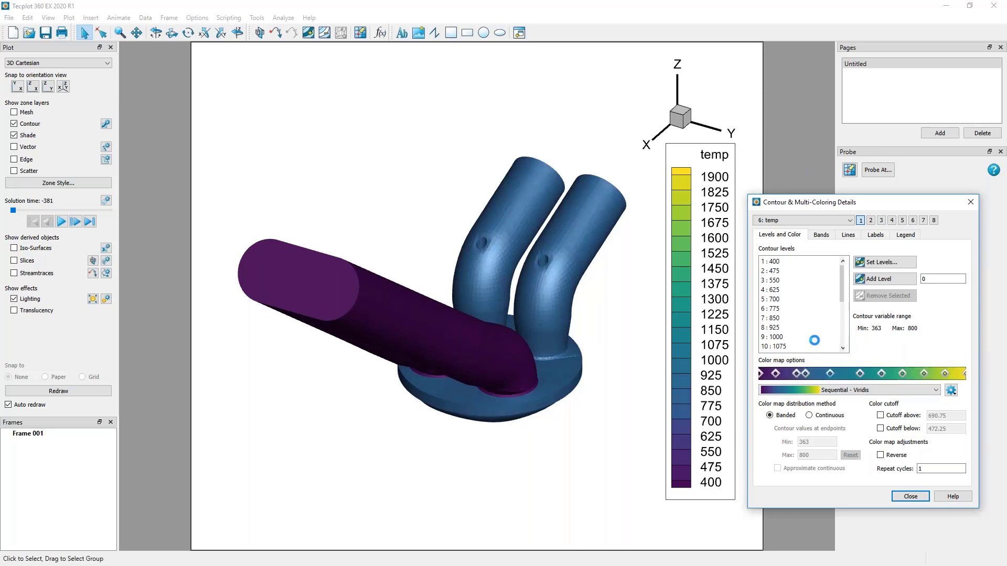
left_click(881, 391)
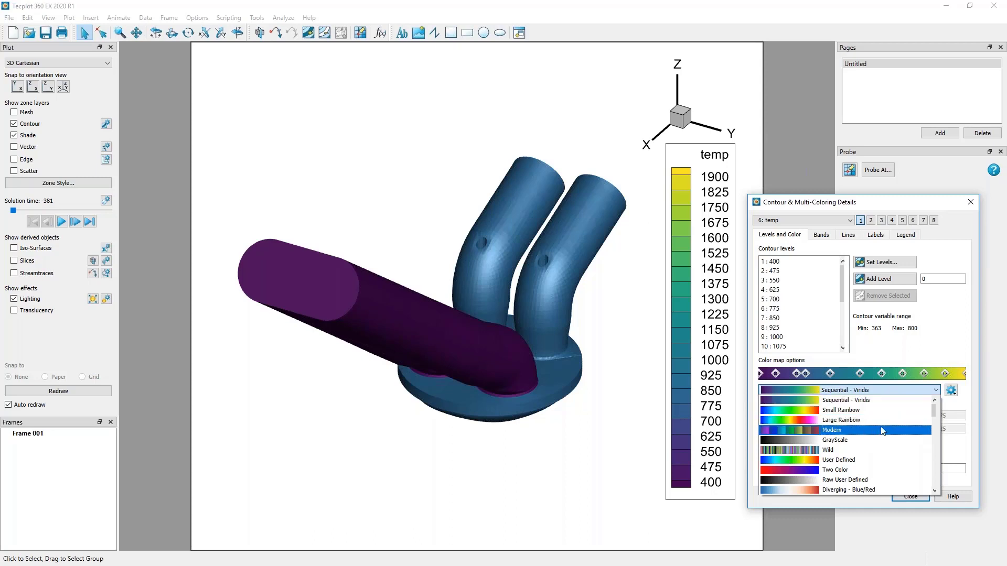
scroll(883, 431, "down", 6)
scroll(883, 431, "down", 3)
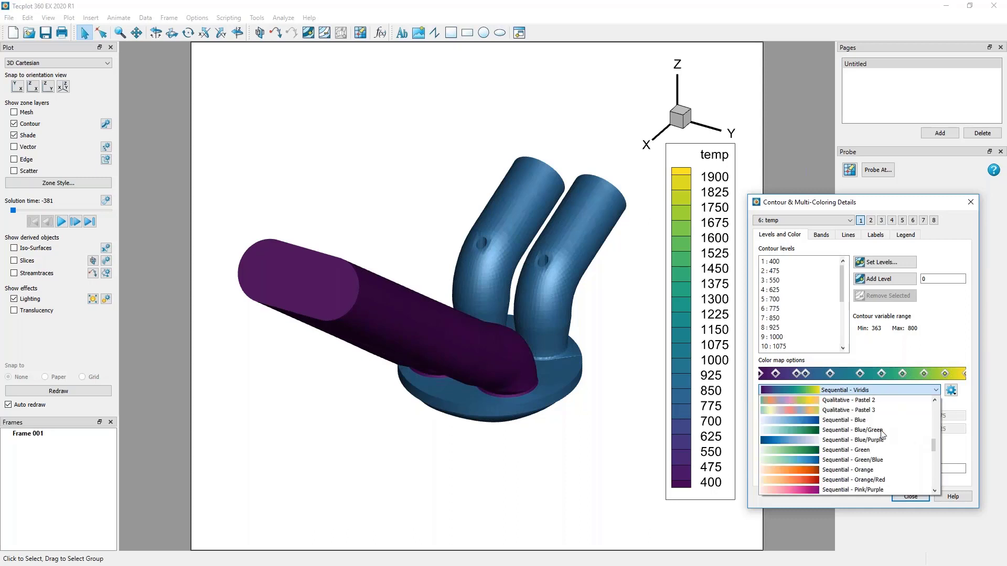
left_click(882, 470)
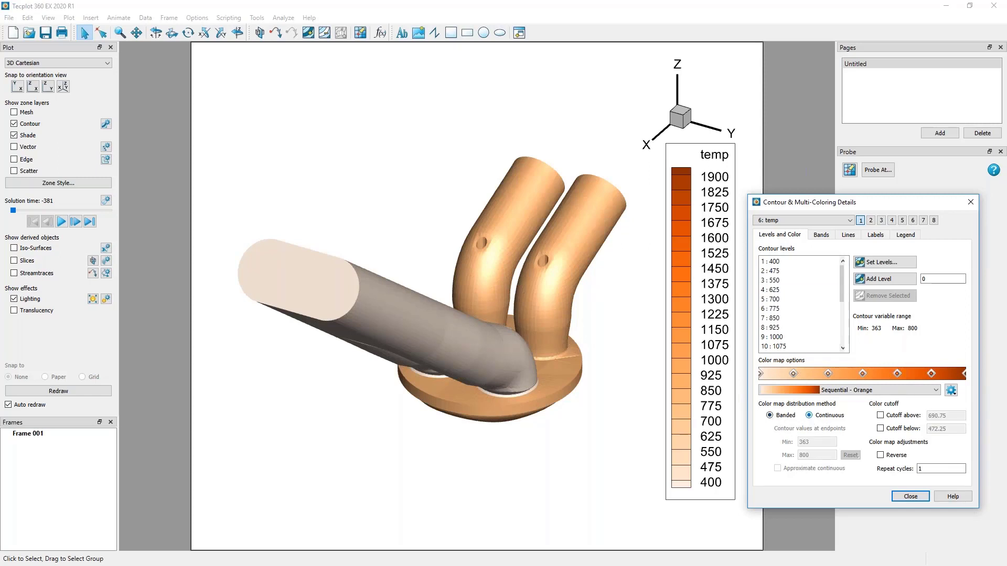
left_click(809, 415)
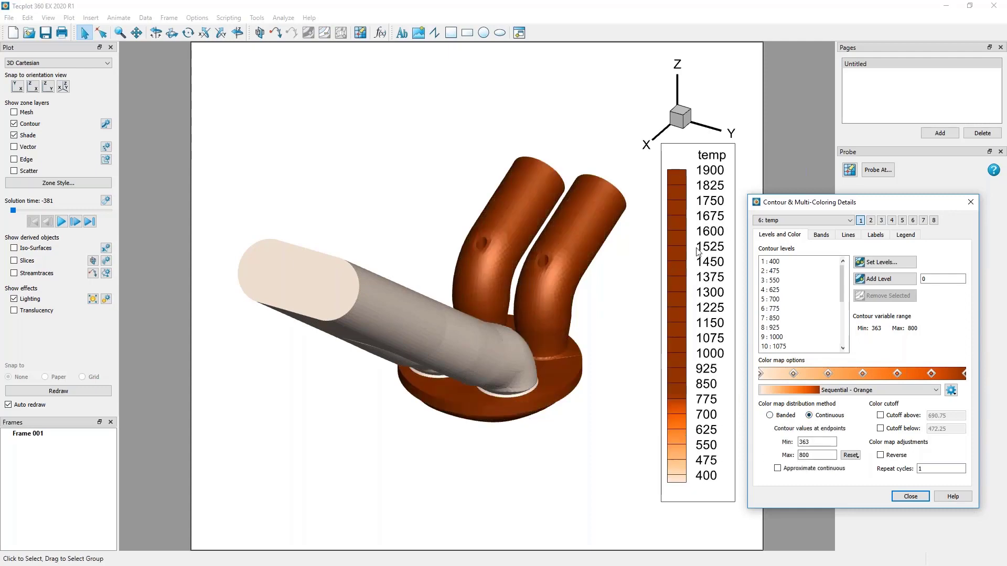
left_click(769, 415)
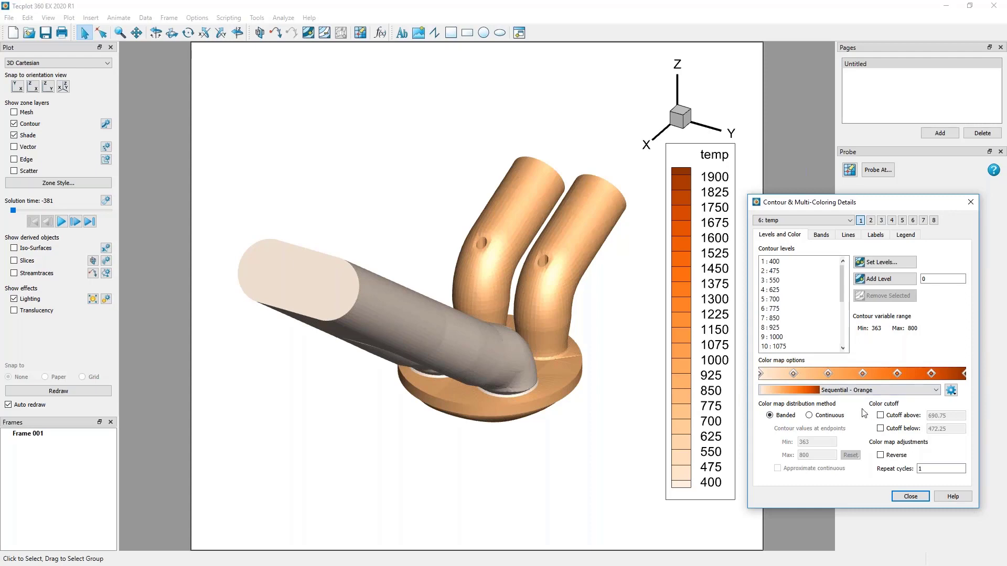
- Set the temp contour legend to resize automatically and close the contour details
left_click(905, 236)
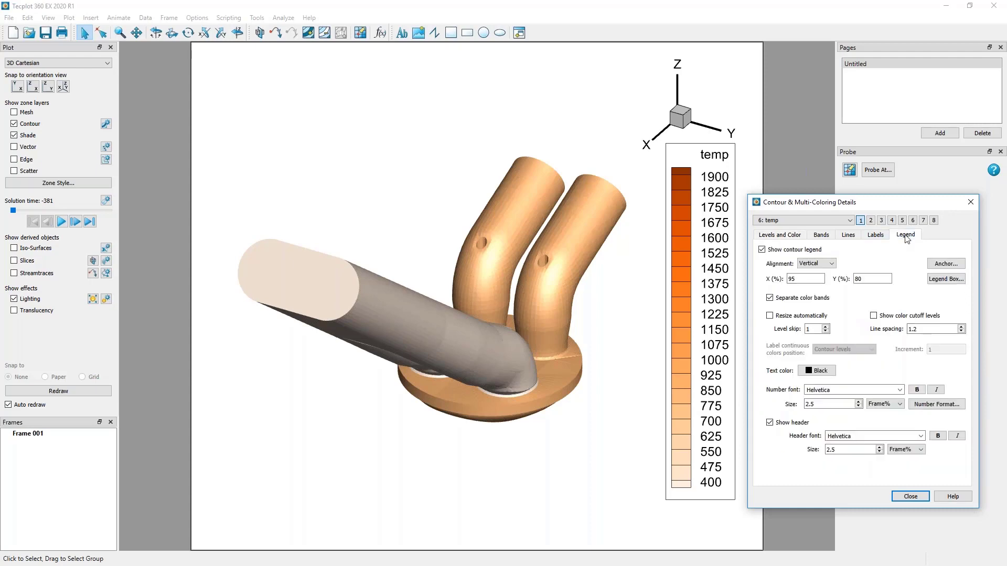
left_click(912, 497)
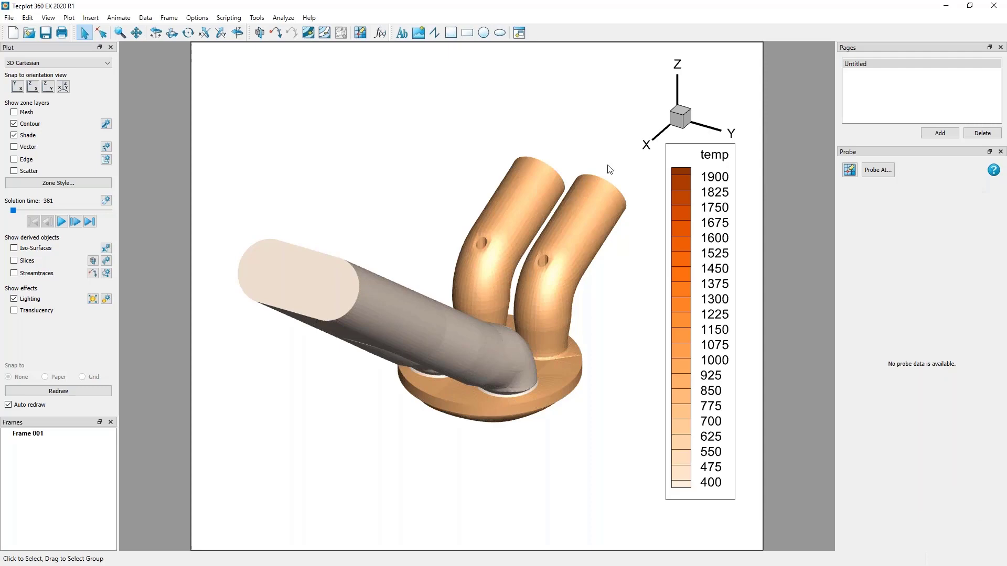
double_click(725, 180)
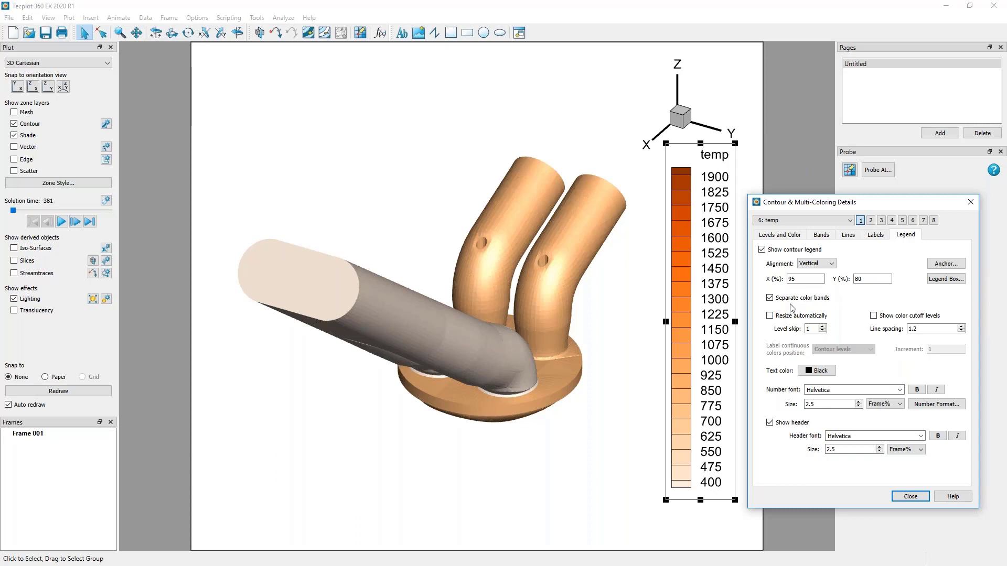
left_click(770, 316)
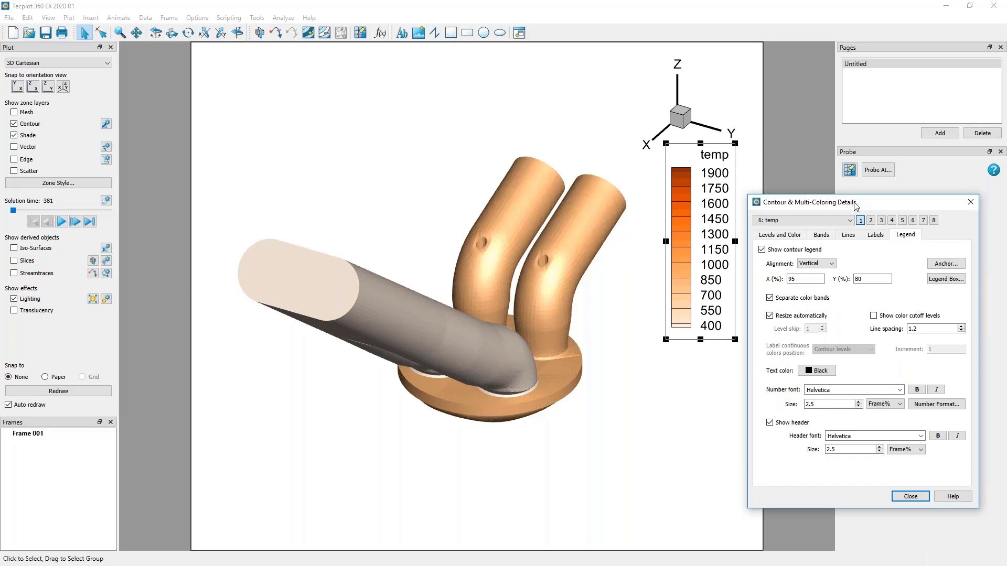
left_click(654, 391)
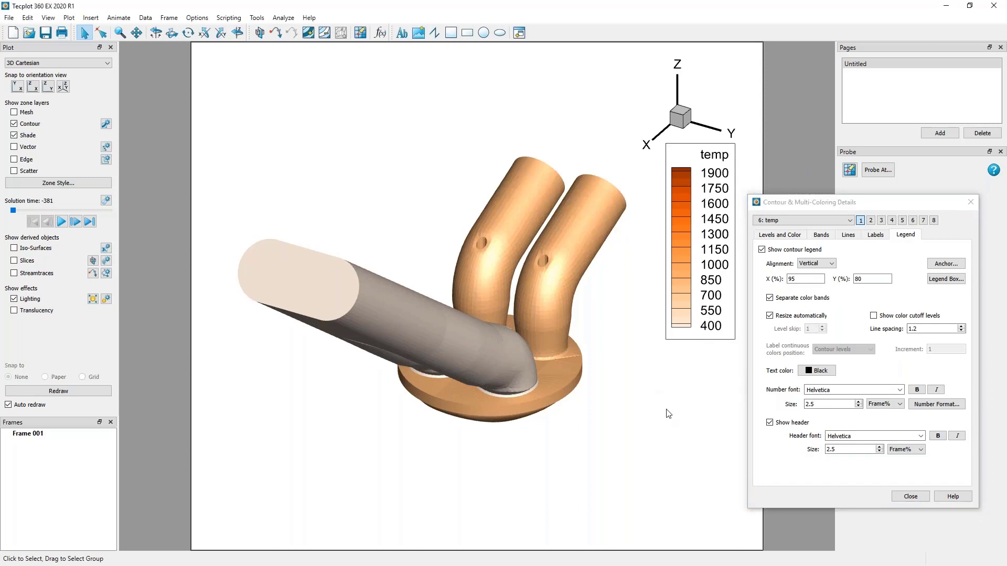
left_click(909, 497)
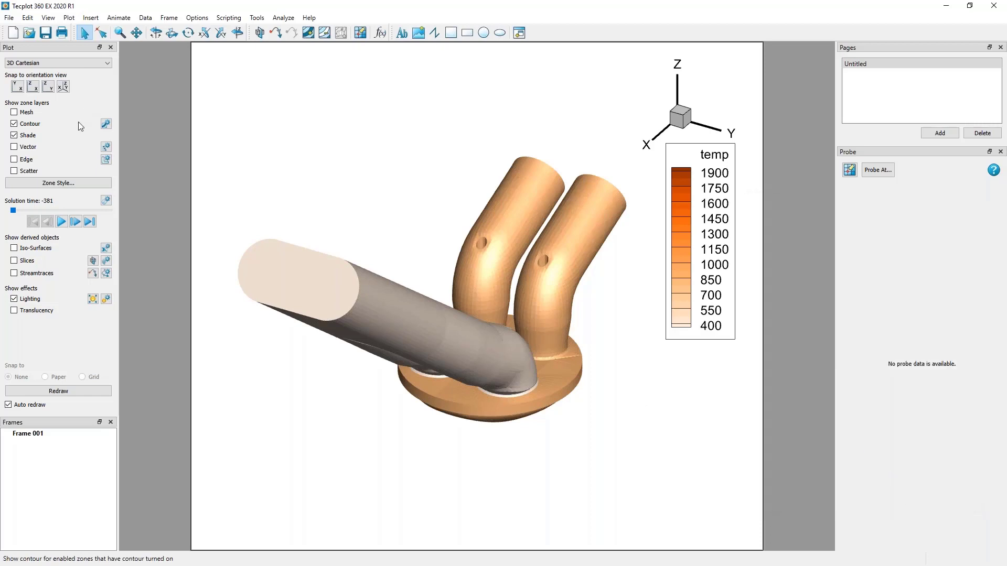
- View the model with the shade layer alone, and switch back to showing only the contour layer
left_click(38, 126)
left_click(29, 137)
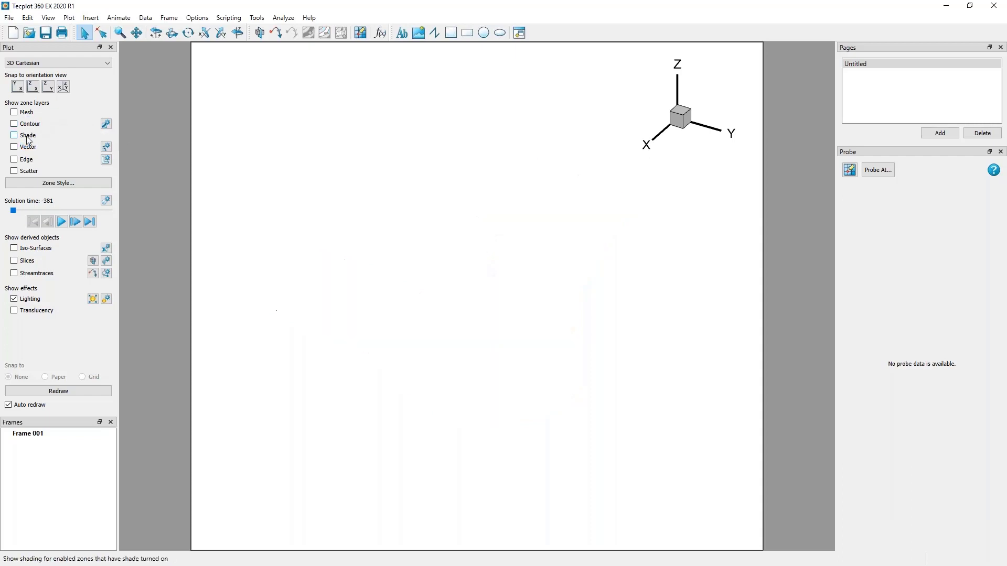
left_click(28, 135)
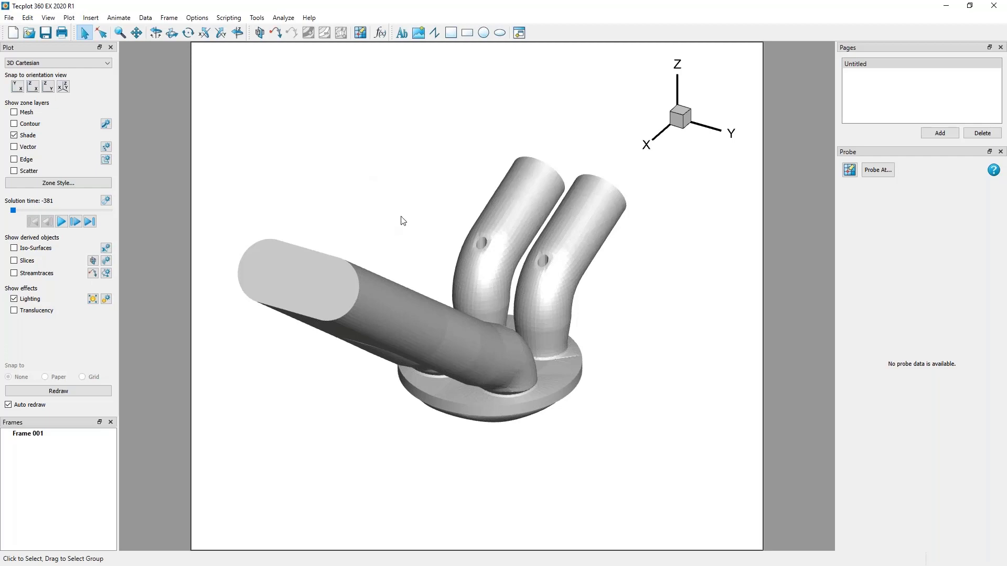
left_click(13, 134)
left_click(14, 123)
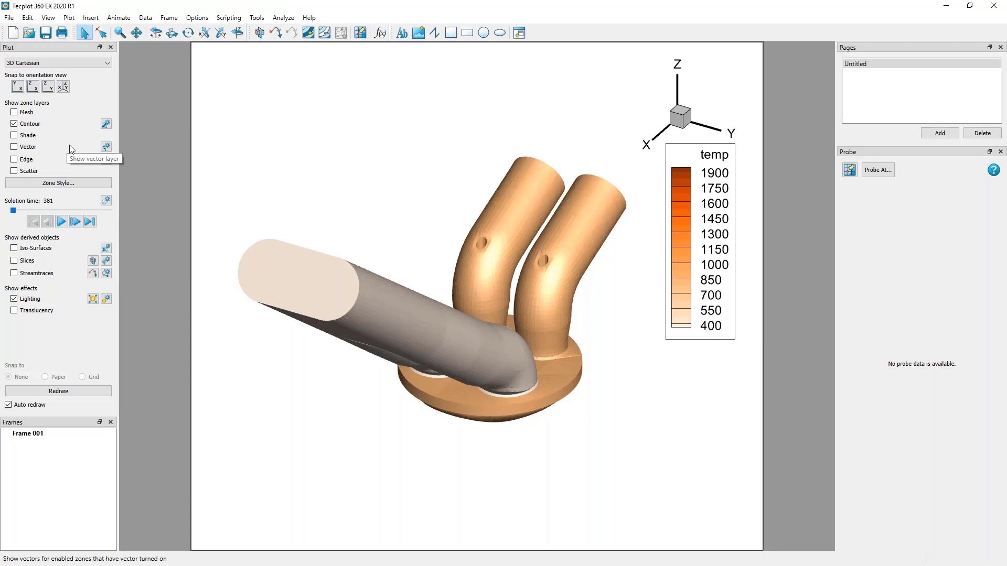
- Switch the edge layer on and off to compare the model's outlines, leaving it hidden
left_click(26, 160)
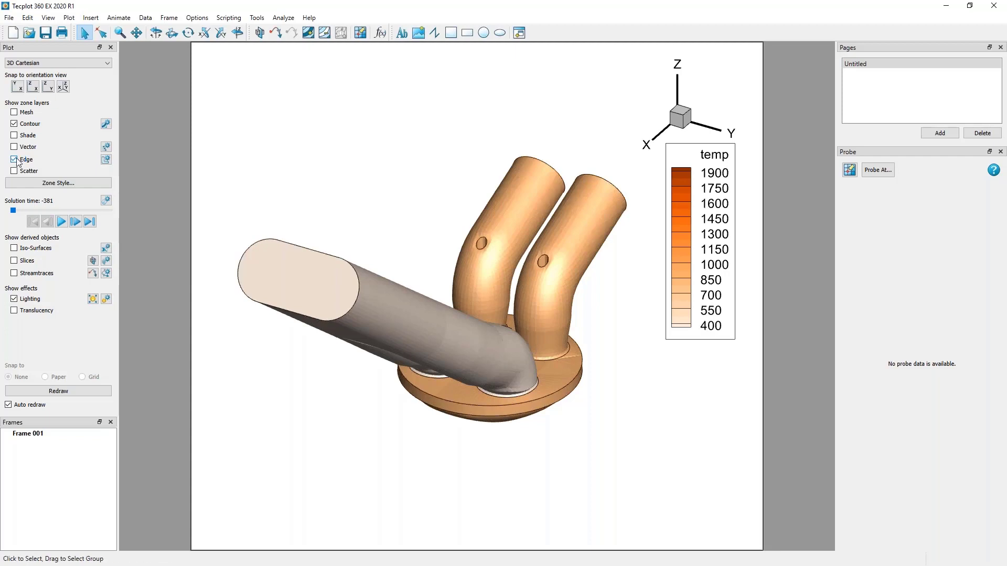
left_click(14, 160)
left_click(14, 160)
left_click(14, 160)
left_click(14, 159)
left_click(23, 161)
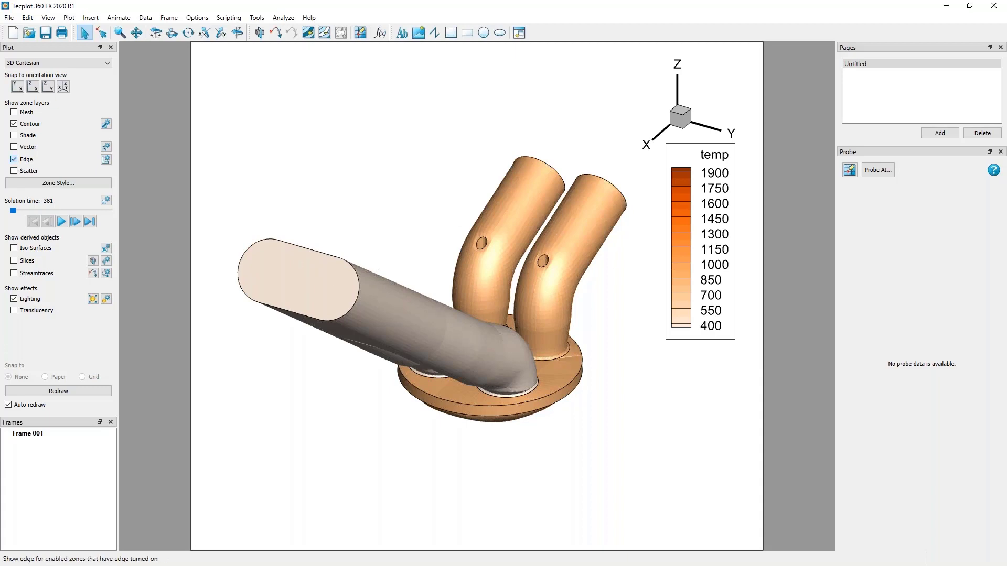
left_click(14, 159)
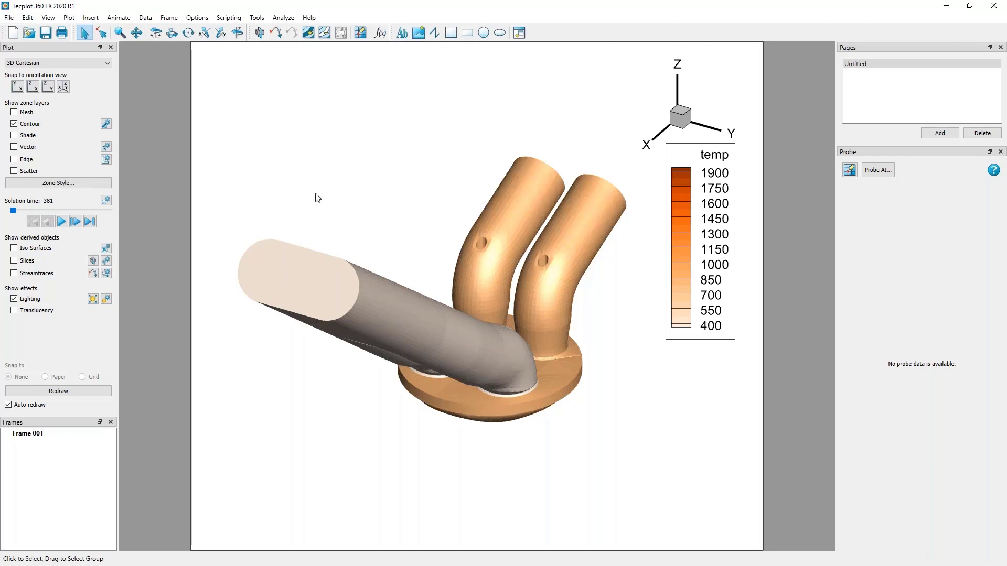
- Open the scatter settings in the zone style, widen the Zone Name column and select the T=-180.997 spray zone
left_click(60, 182)
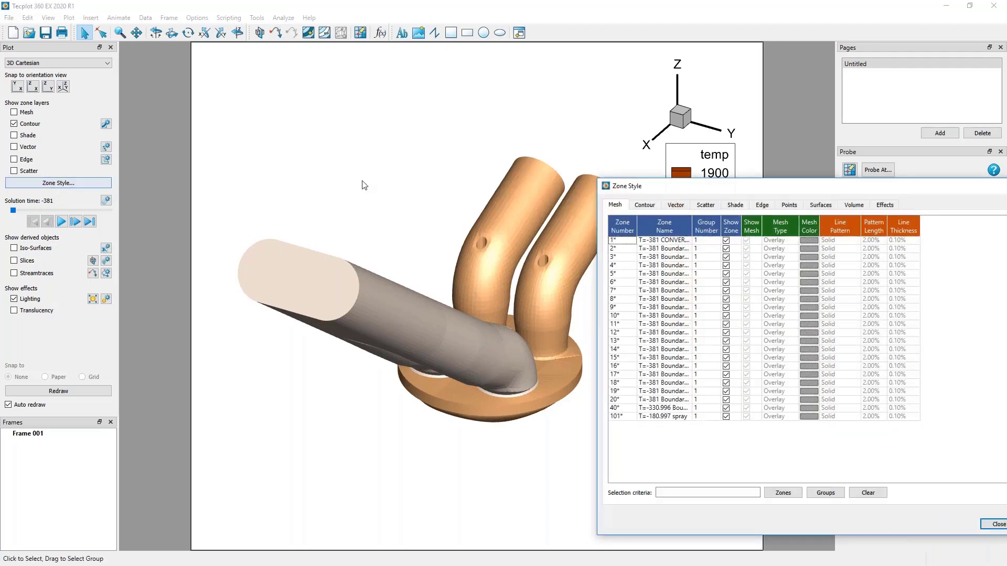
left_click(705, 204)
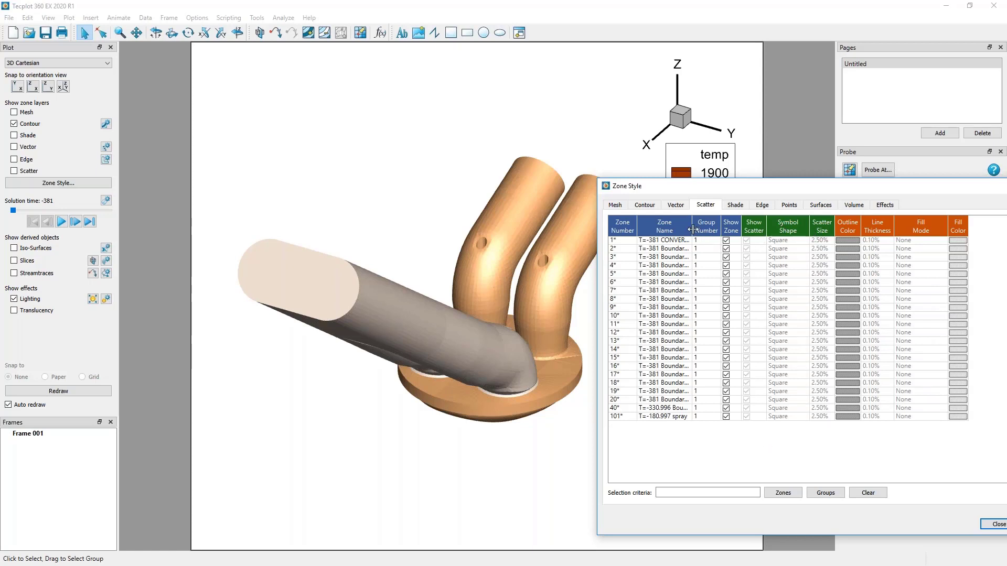
left_click_drag(697, 229, 770, 341)
left_click(715, 418)
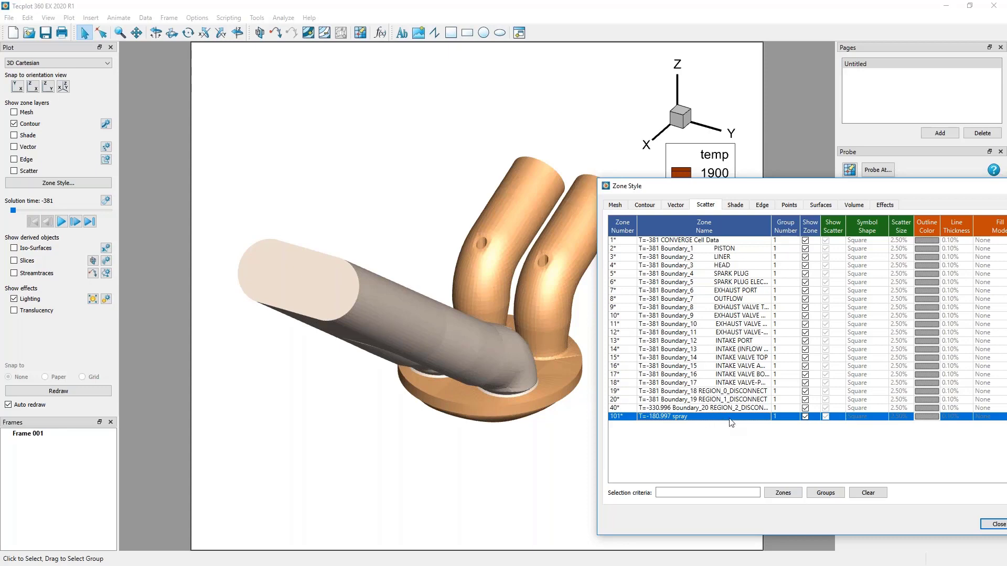
- Turn off the scatter display for all zones at once
left_click(840, 350)
key("ctrl+a")
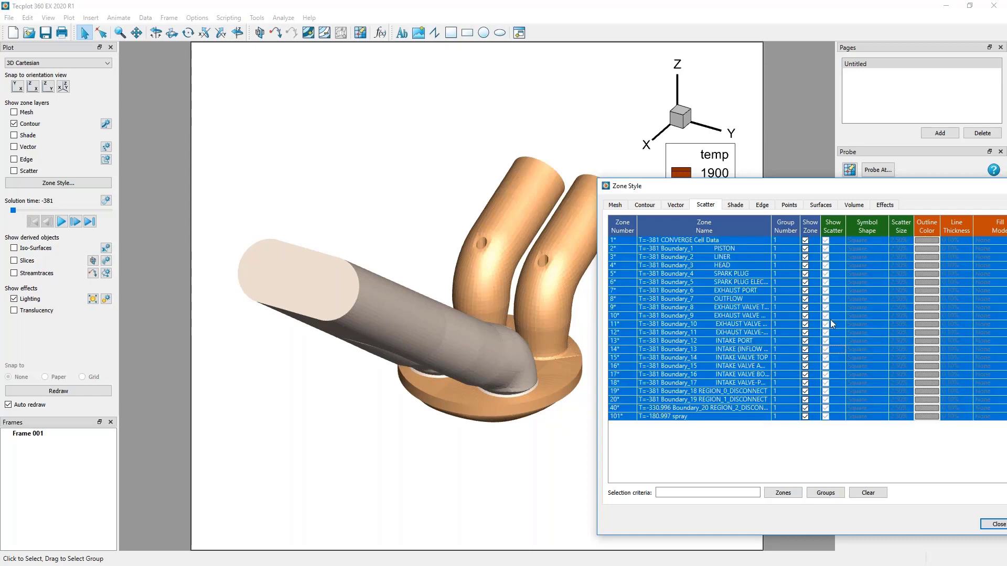
right_click(826, 260)
left_click(836, 276)
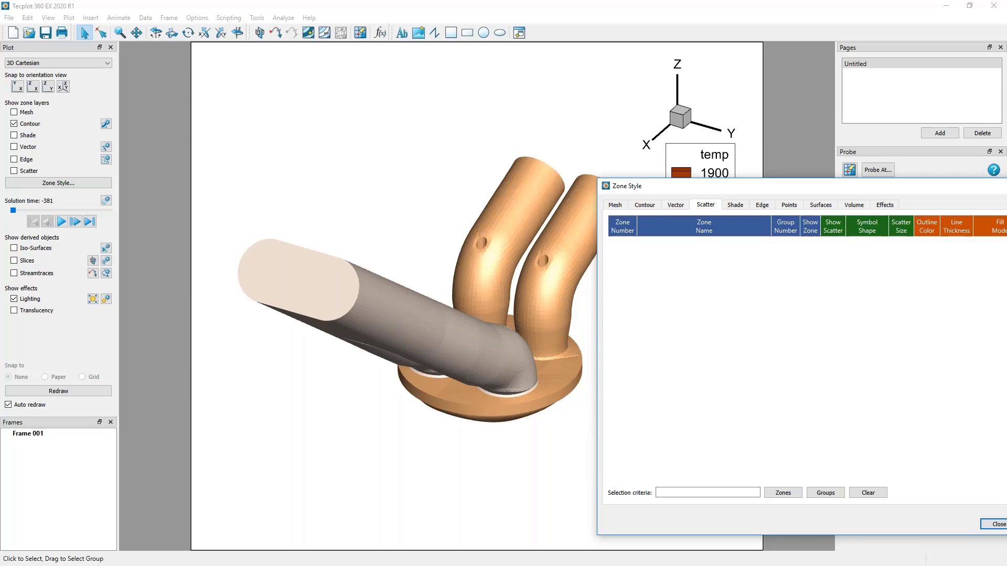
- Turn on scatter for the T=-180.997 spray zone only and show the scatter layer in the plot
left_click(826, 418)
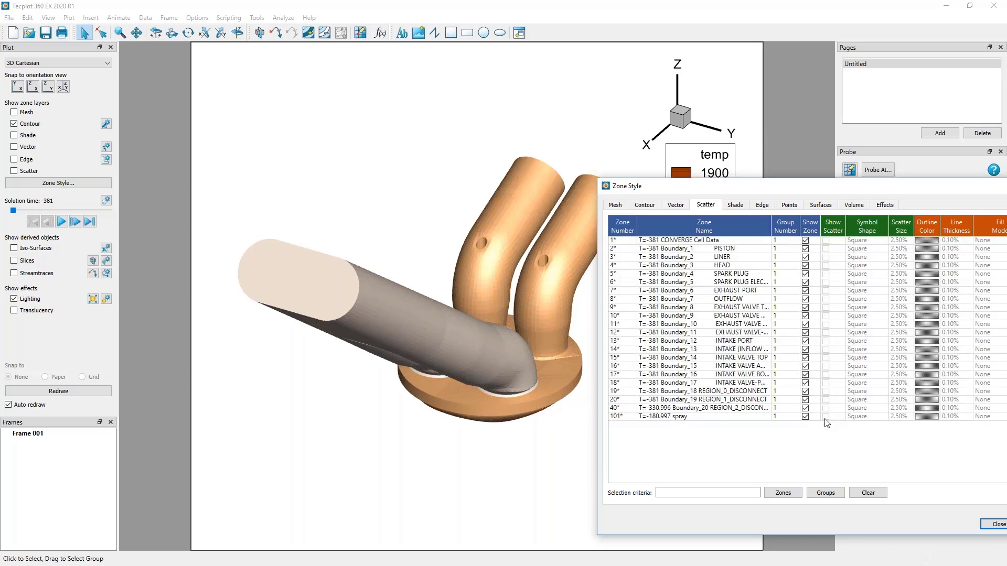
right_click(825, 419)
left_click(842, 426)
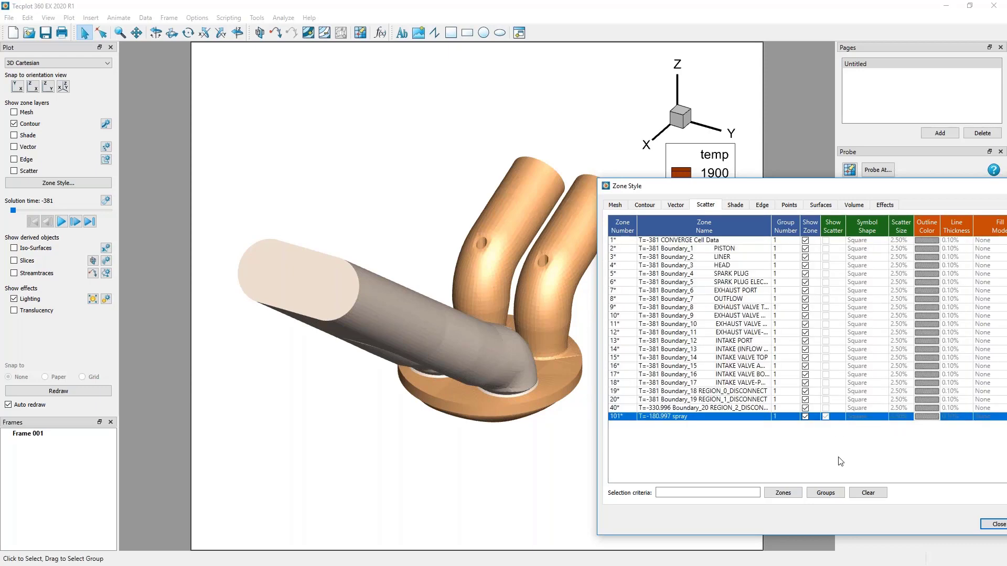
left_click(21, 171)
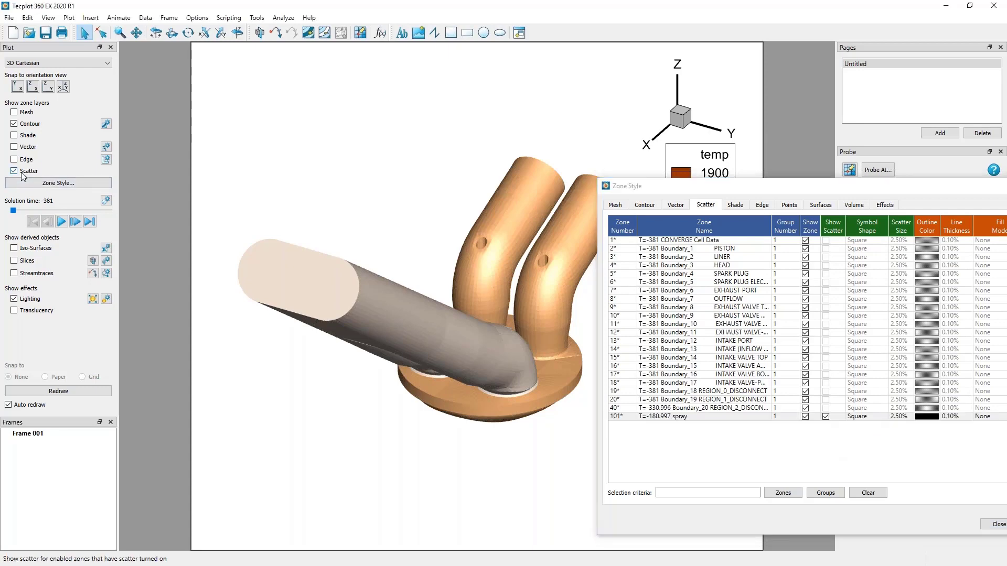
left_click(680, 418)
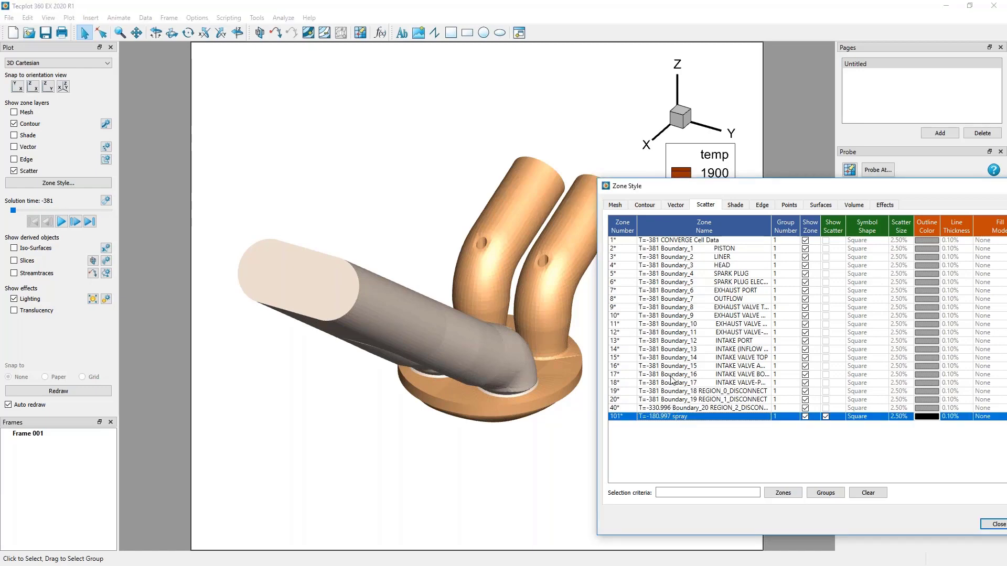
left_click(703, 446)
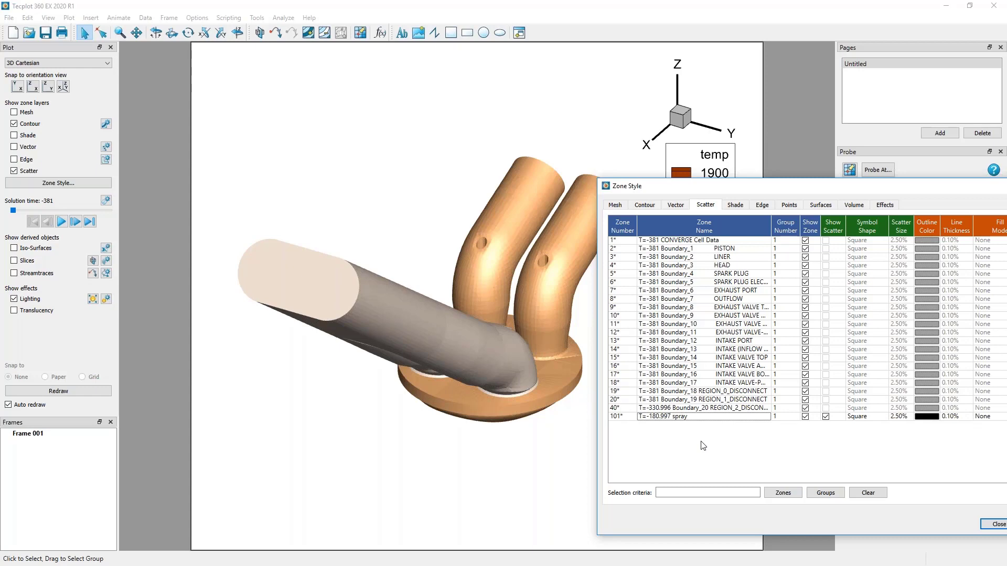
- Step the solution time forward from -381 to -180.997
left_click(76, 222)
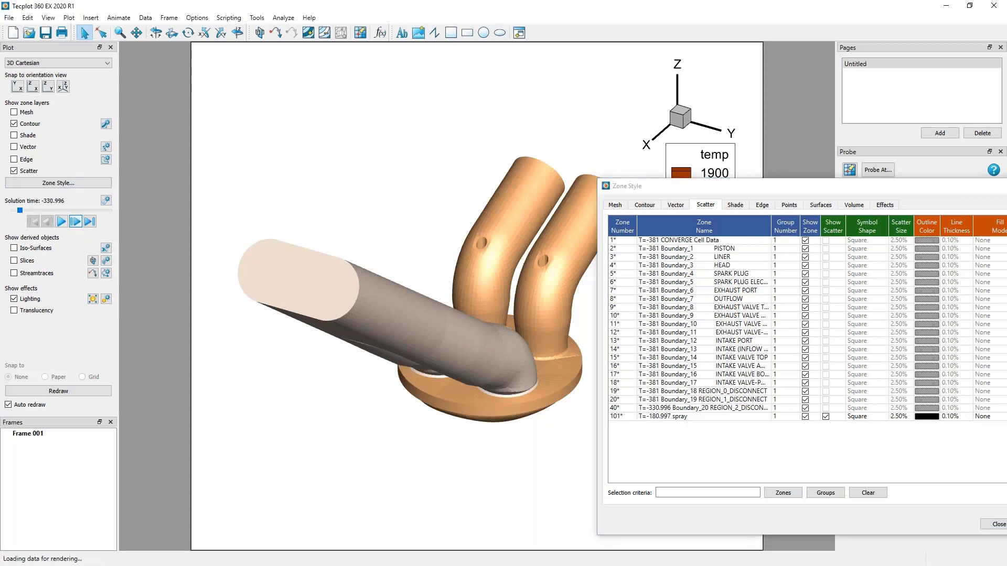
left_click(76, 221)
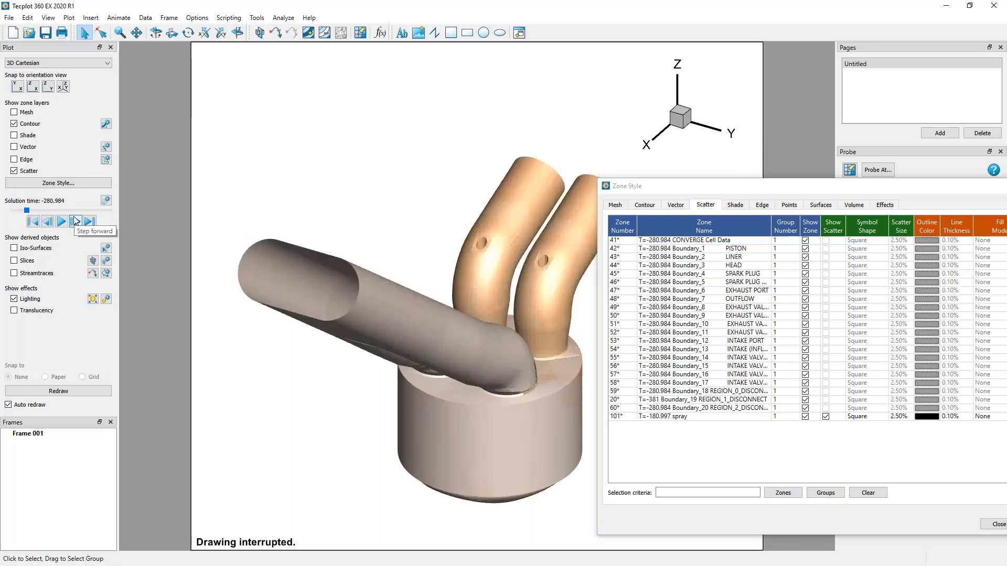
left_click(75, 221)
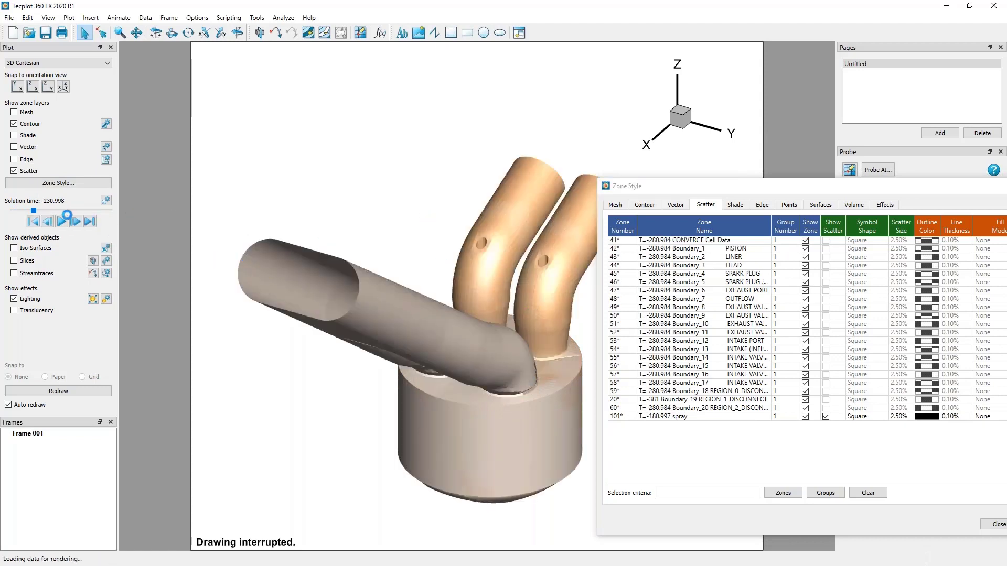
left_click(76, 221)
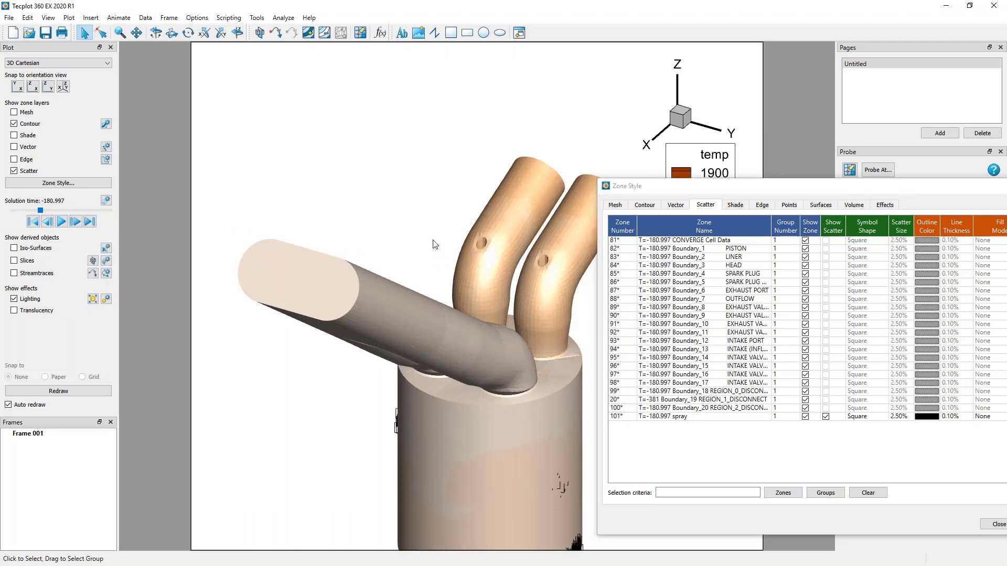
- Turn on translucency to see the spray inside the cylinder and reposition the Zone Style dialog to expose its scatter columns
right_click_drag(499, 363, 419, 200)
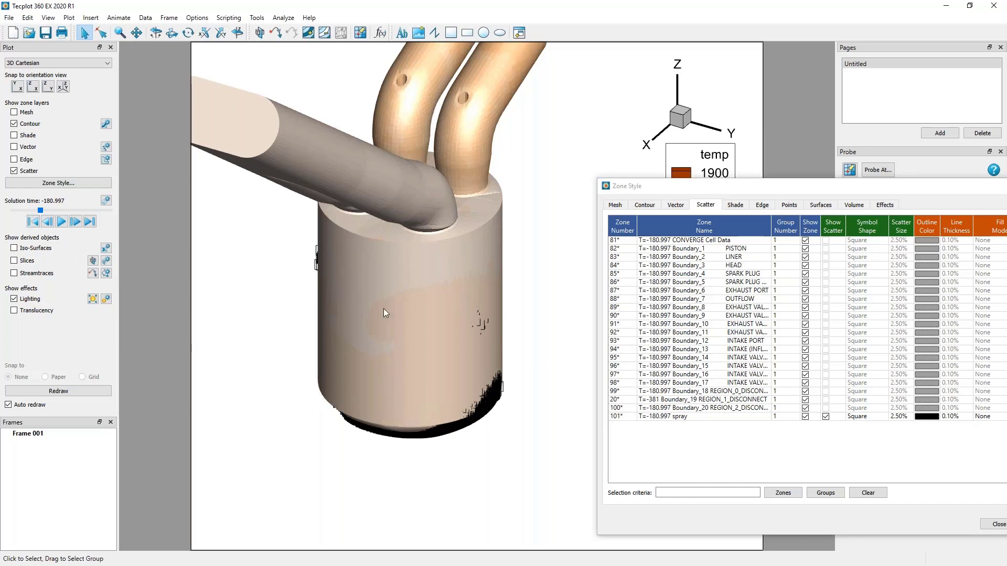
left_click(36, 314)
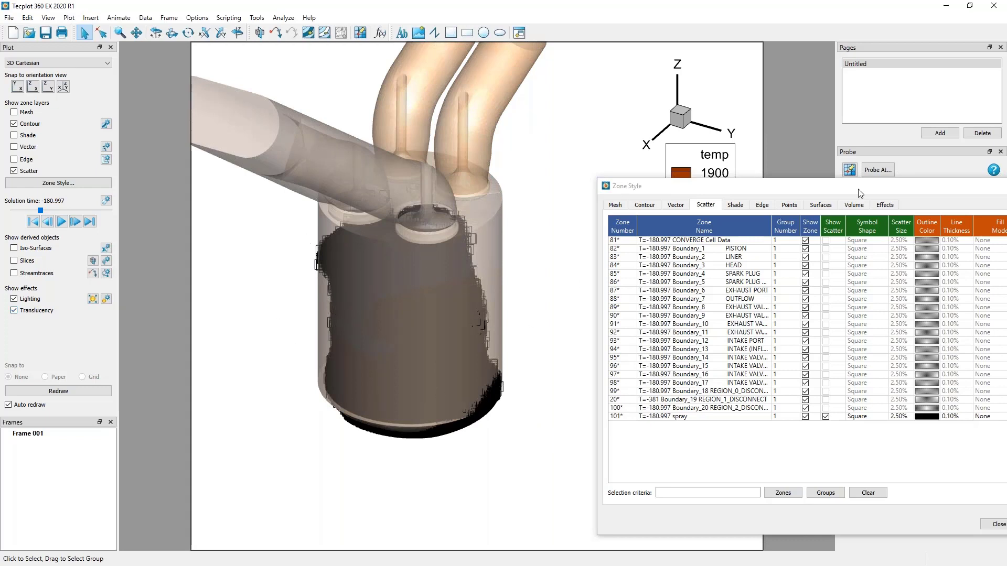
left_click_drag(859, 189, 807, 159)
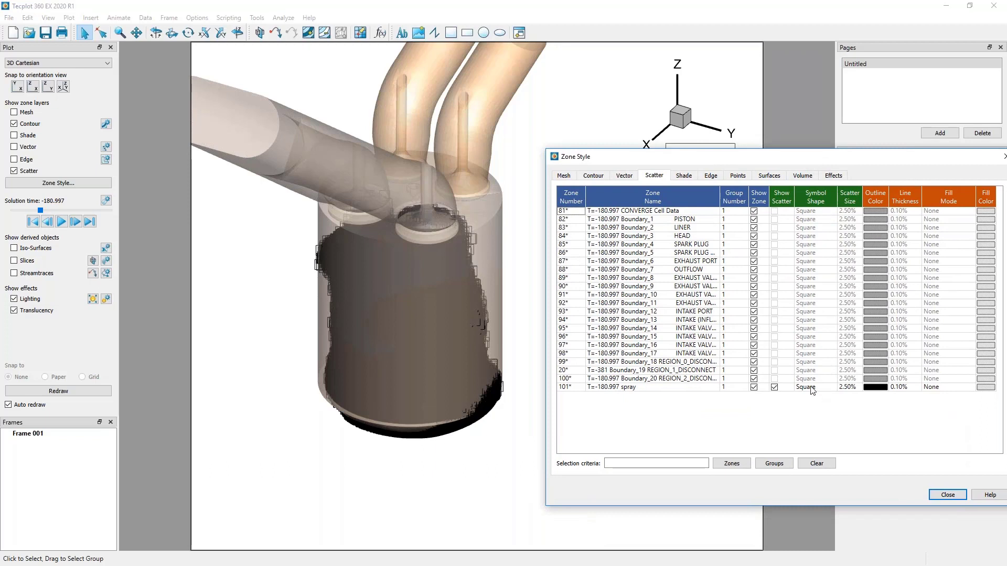
- Set the scatter symbol shape of the T=-180.997 spray zone to Point
left_click(811, 391)
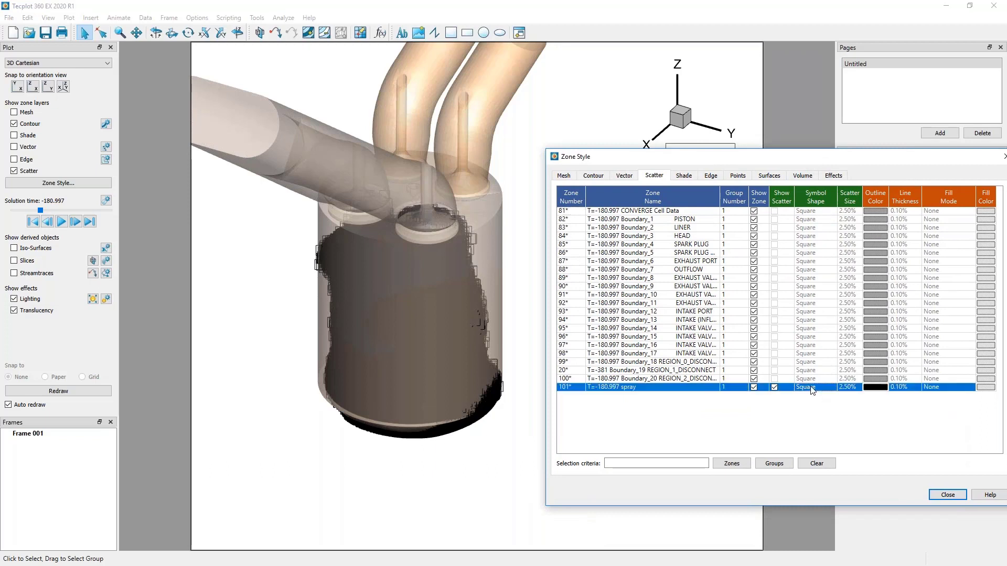
left_click(811, 391)
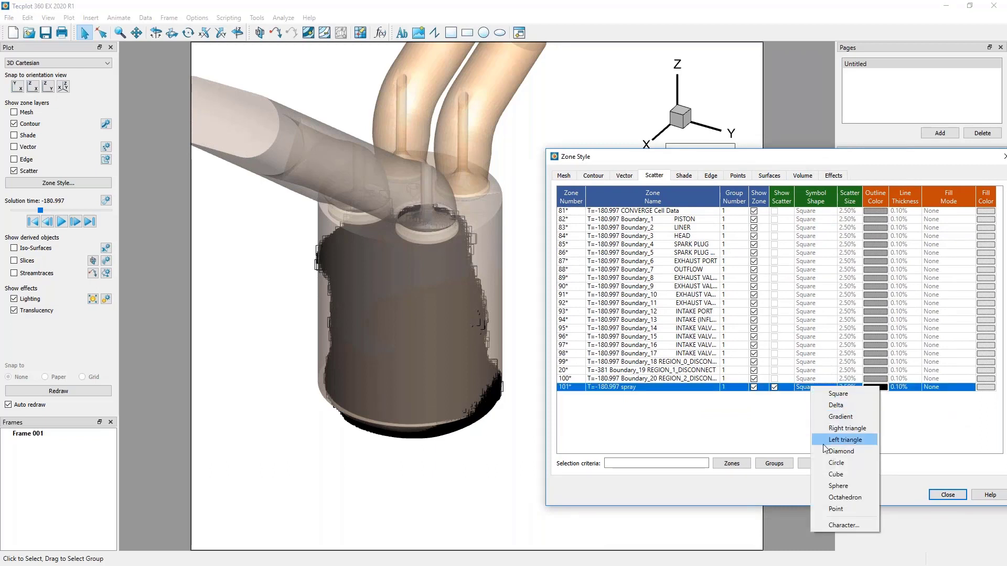
left_click(833, 508)
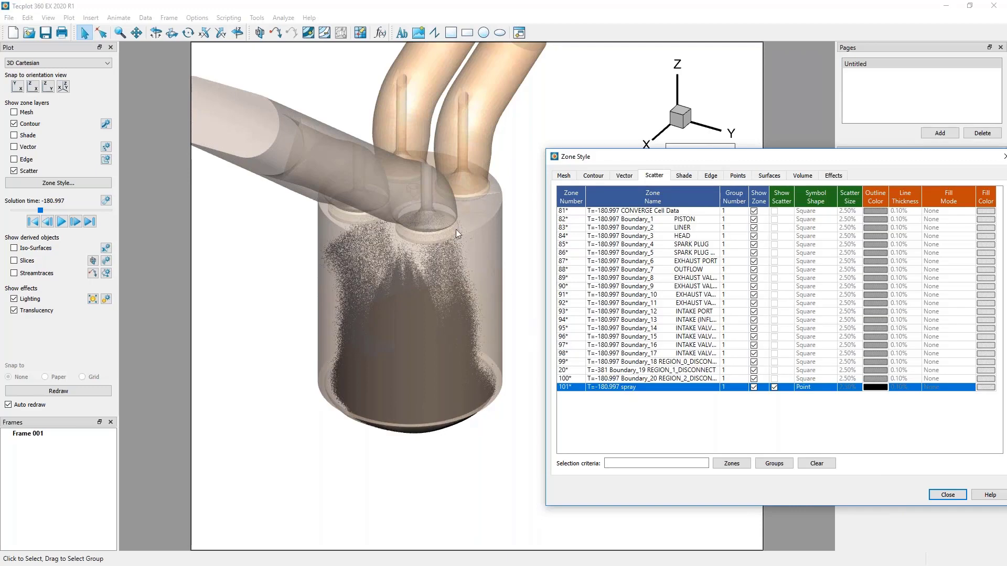
left_click(726, 414)
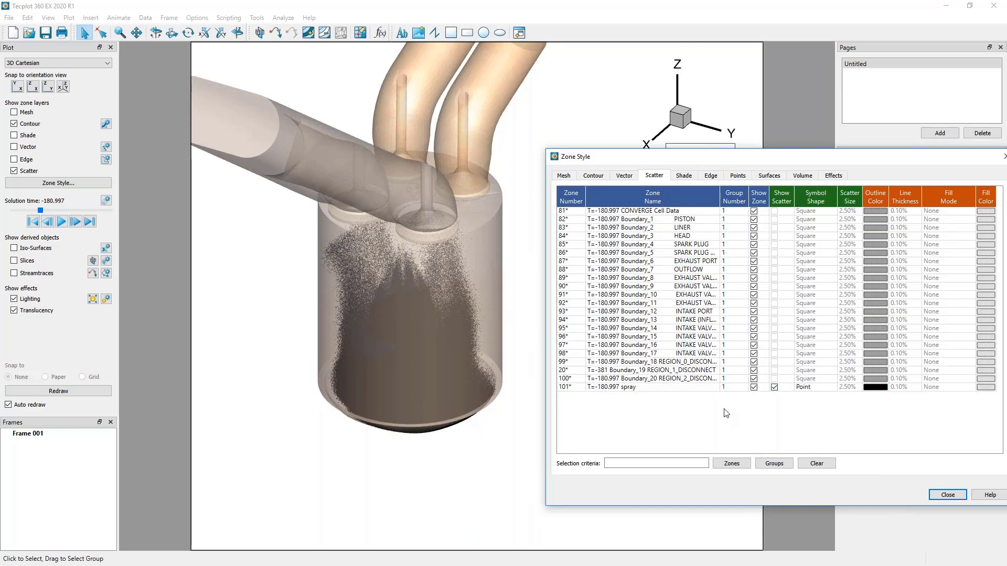
left_click(806, 389)
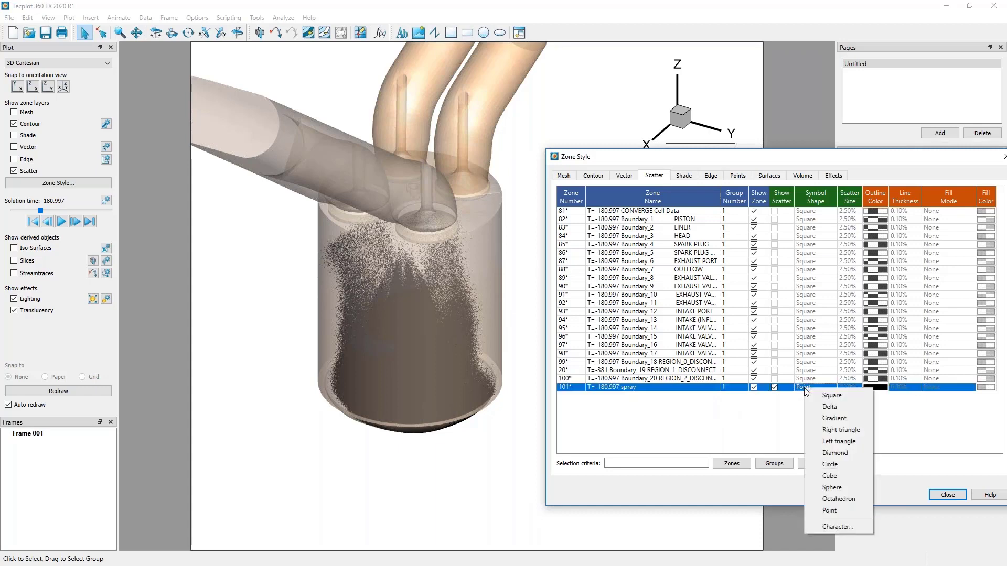
left_click(867, 509)
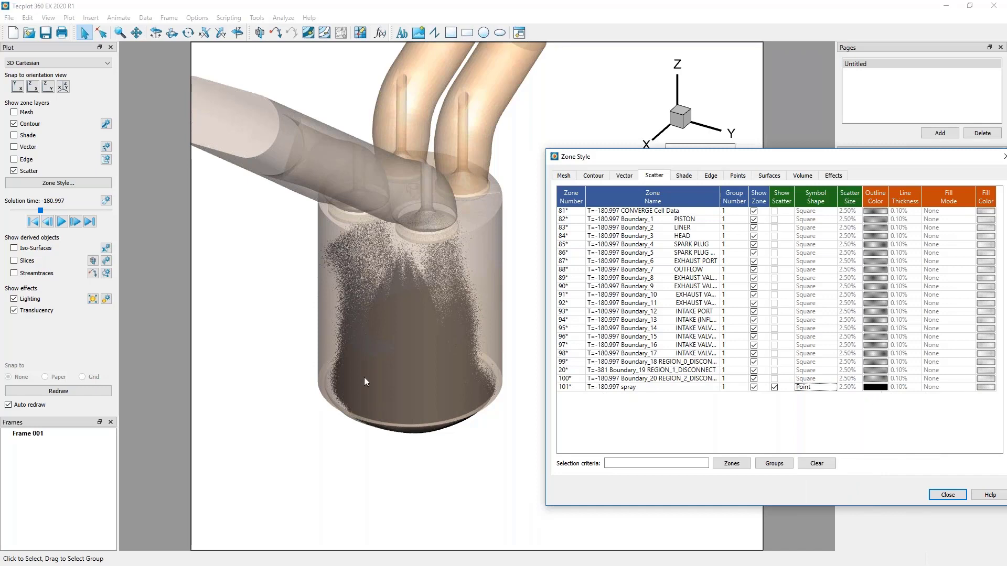
- Try red and contour group 1 (Multi 1) as the spray zone's scatter outline color, checking against the temp legend
left_click(874, 387)
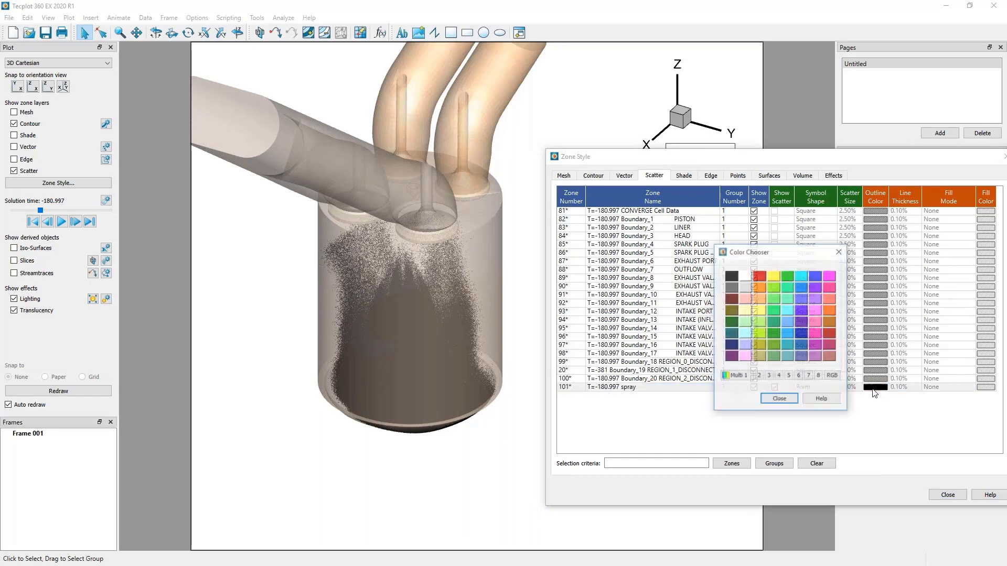
left_click(759, 277)
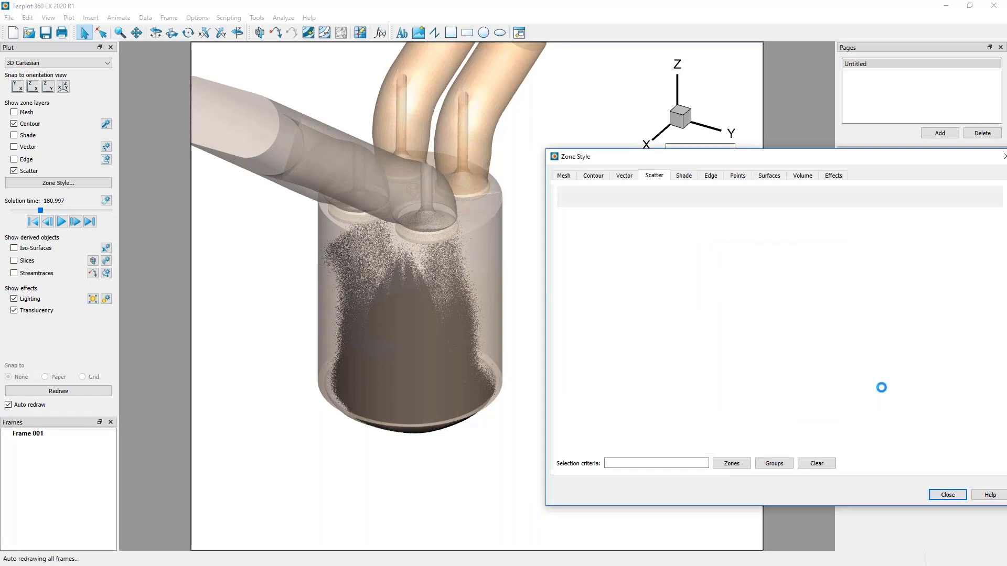
left_click(875, 388)
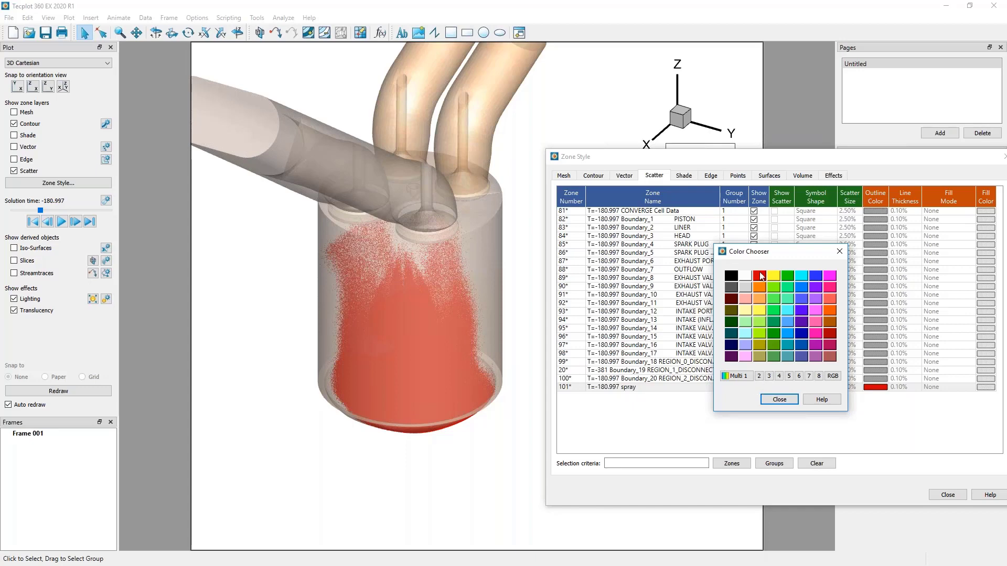
left_click(740, 376)
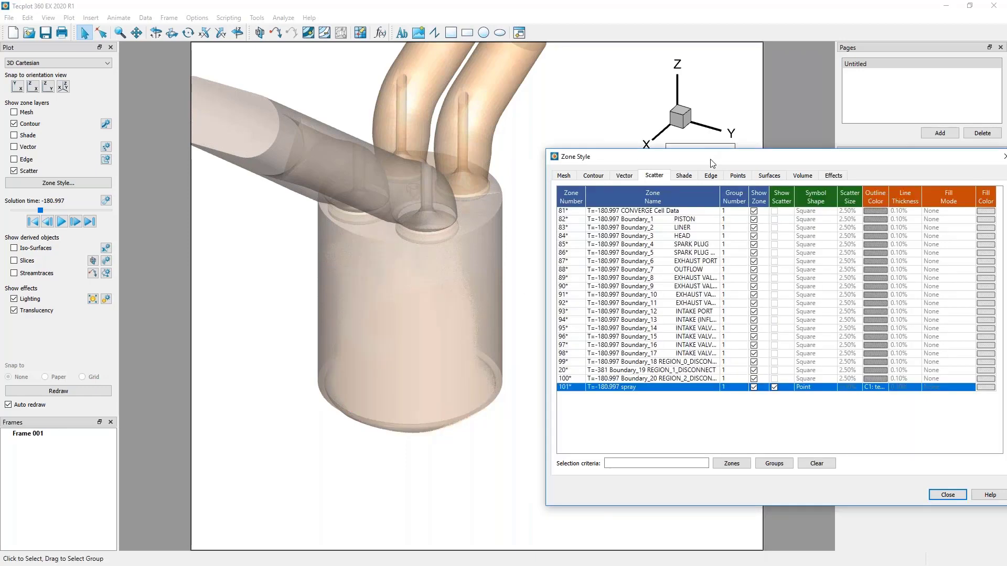
left_click_drag(710, 159, 713, 294)
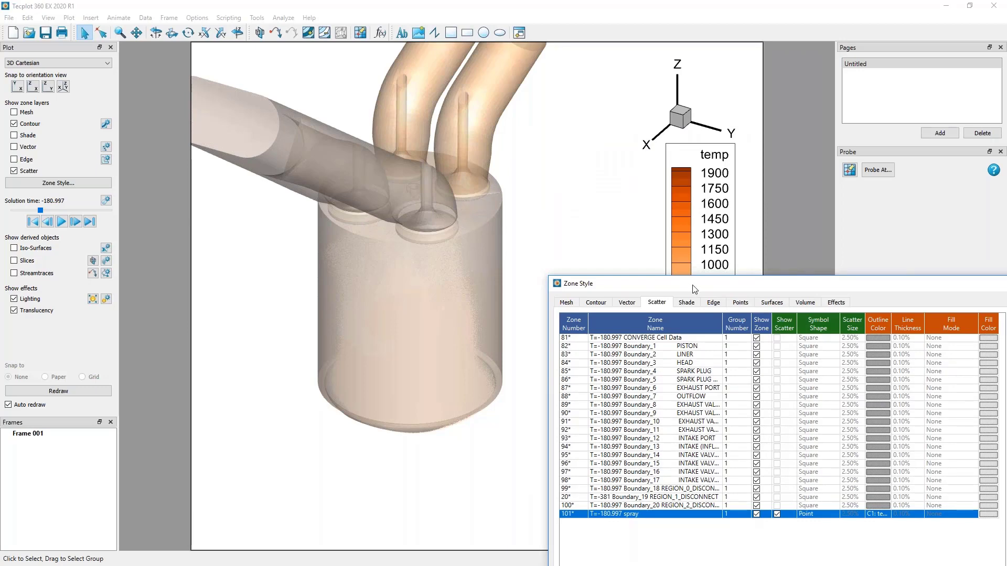
left_click_drag(692, 289, 672, 100)
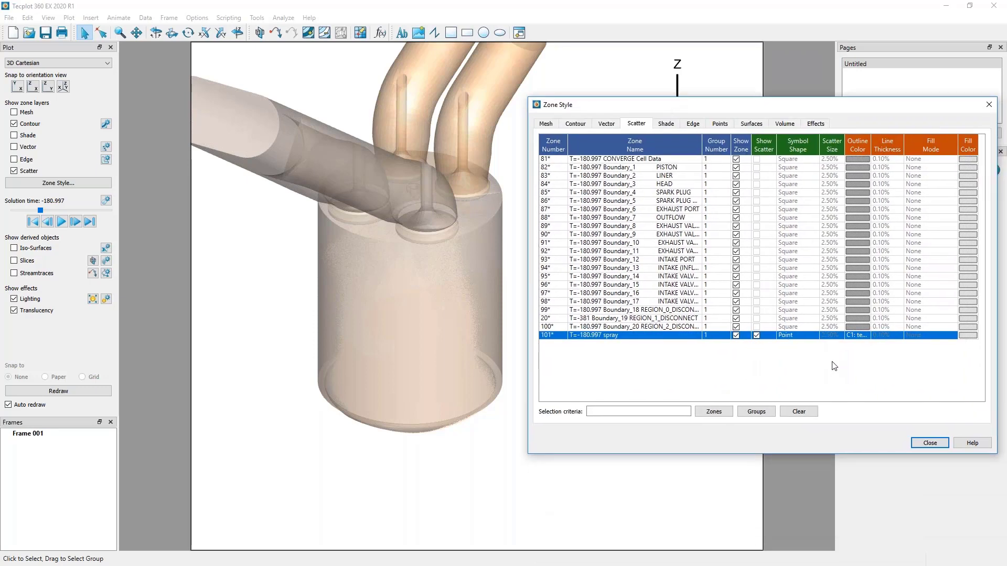
- Color the spray's scatter outline by contour group 2 and place the pressure legend below the temp legend
left_click(858, 337)
left_click(758, 379)
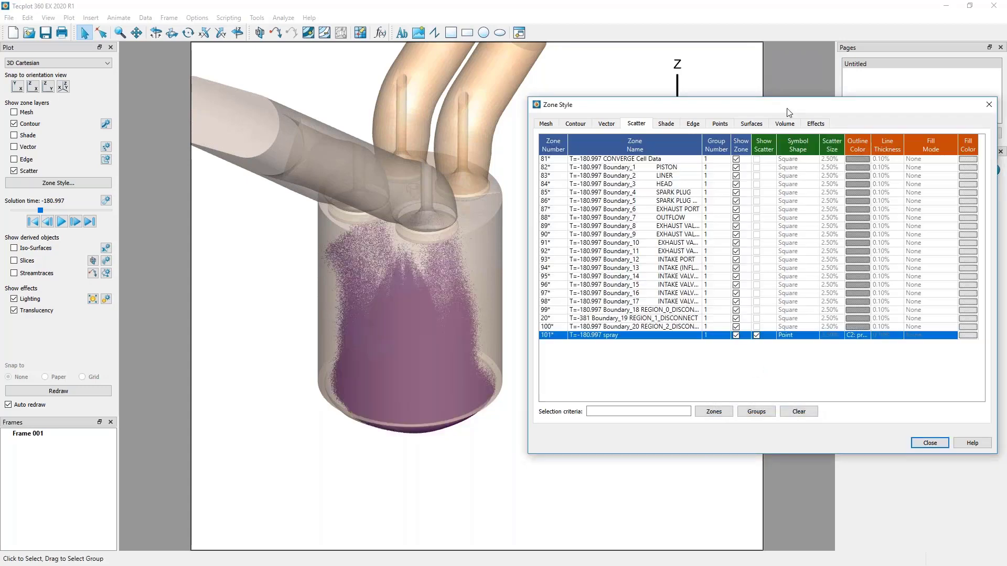
left_click_drag(789, 113, 782, 239)
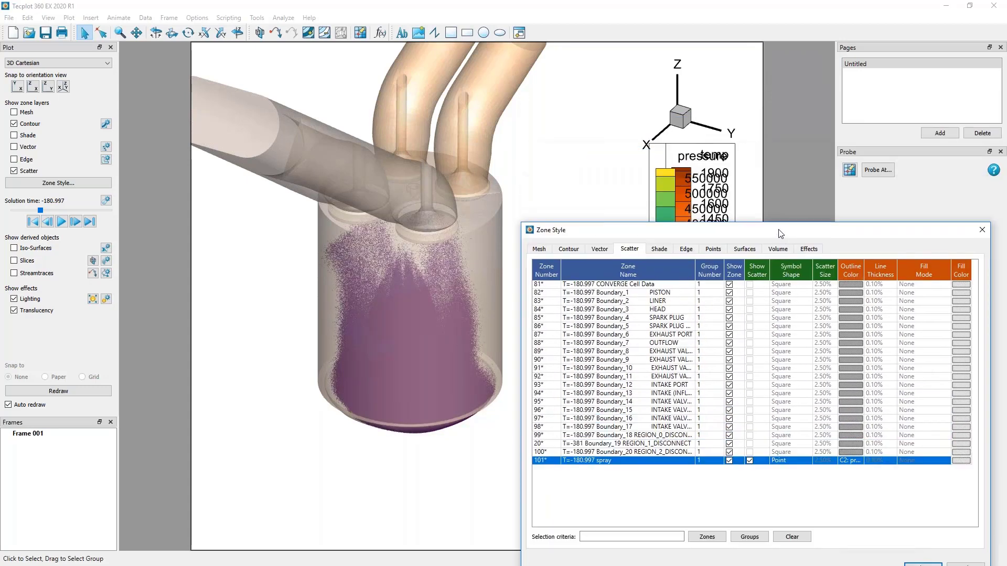
left_click(920, 565)
left_click(656, 152)
left_click_drag(668, 207, 670, 353)
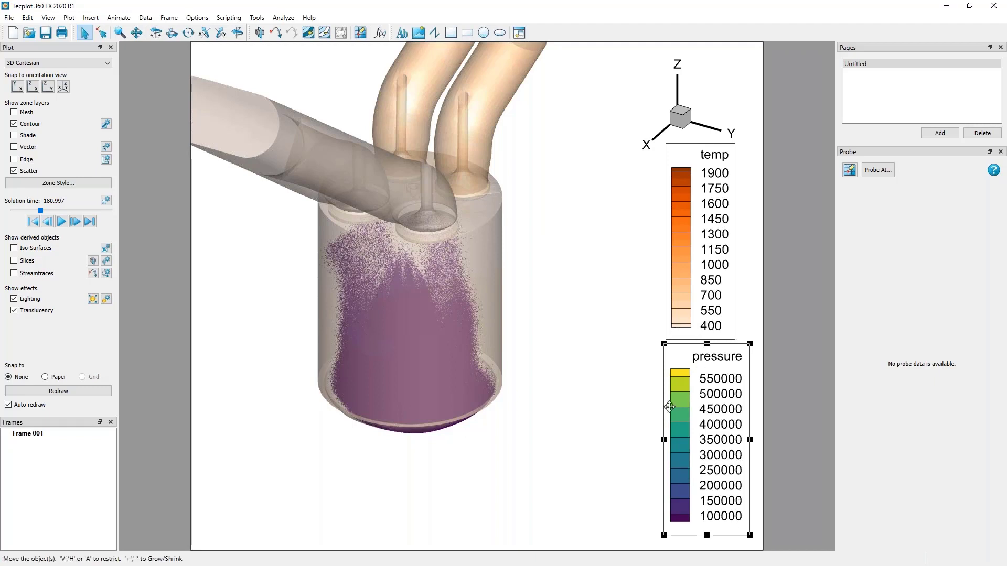
- Change the variable of contour group 2 to DP_temp
double_click(702, 362)
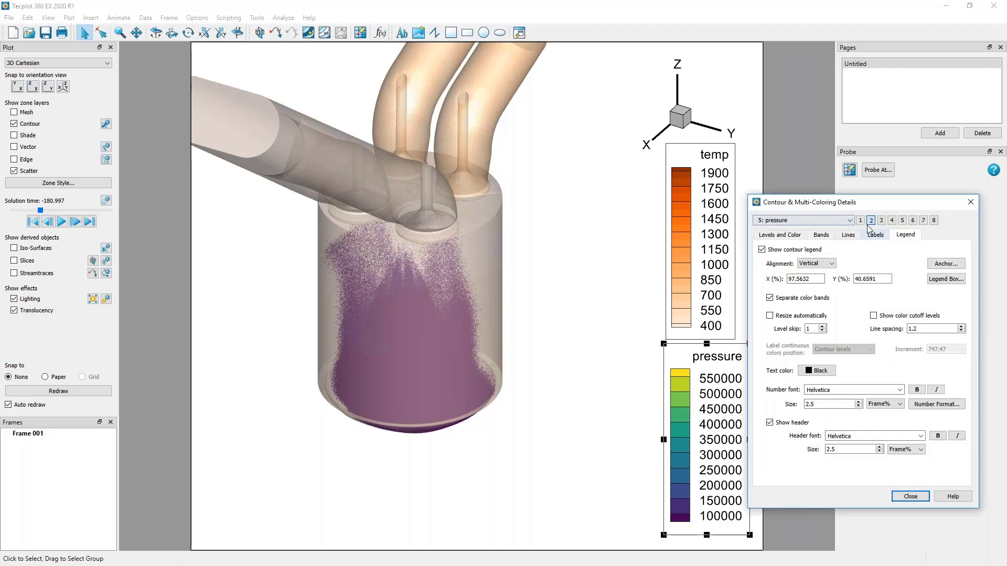
left_click(787, 235)
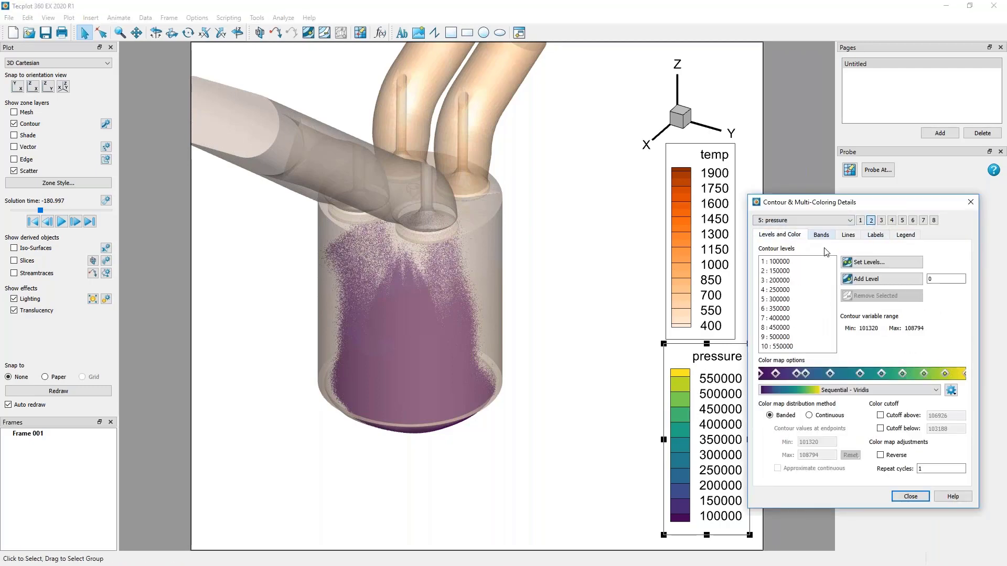
left_click(850, 221)
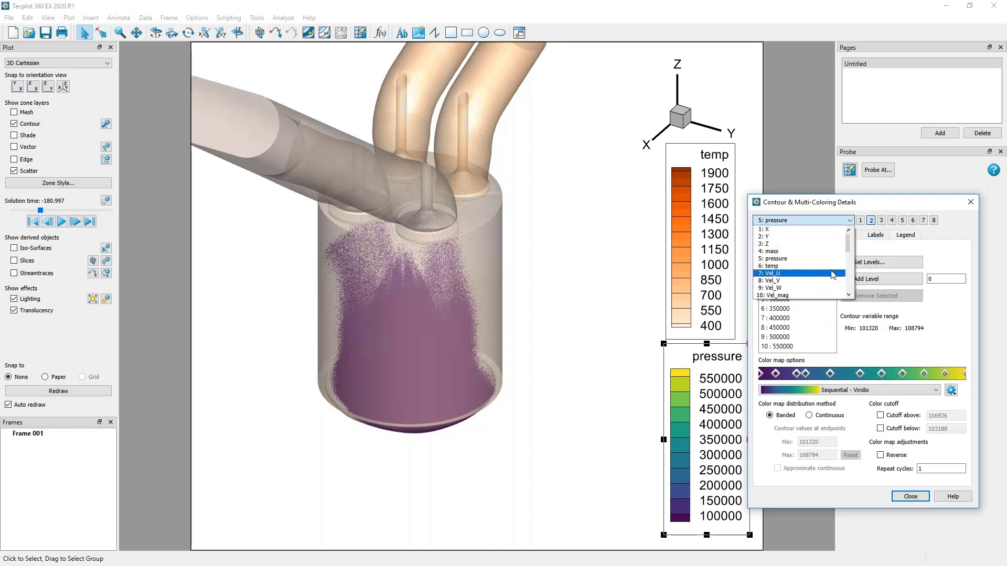
scroll(832, 274, "down", 6)
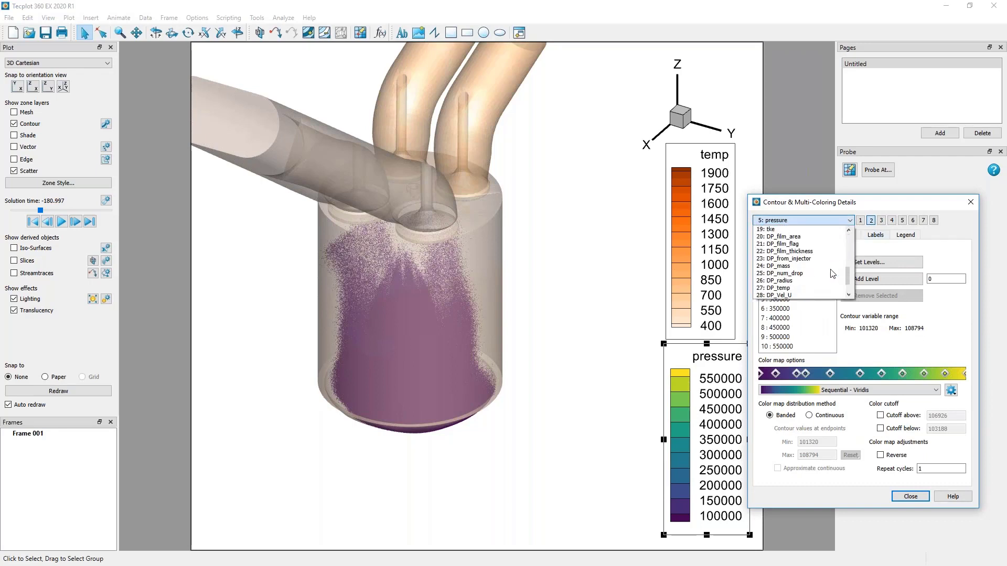
left_click(831, 289)
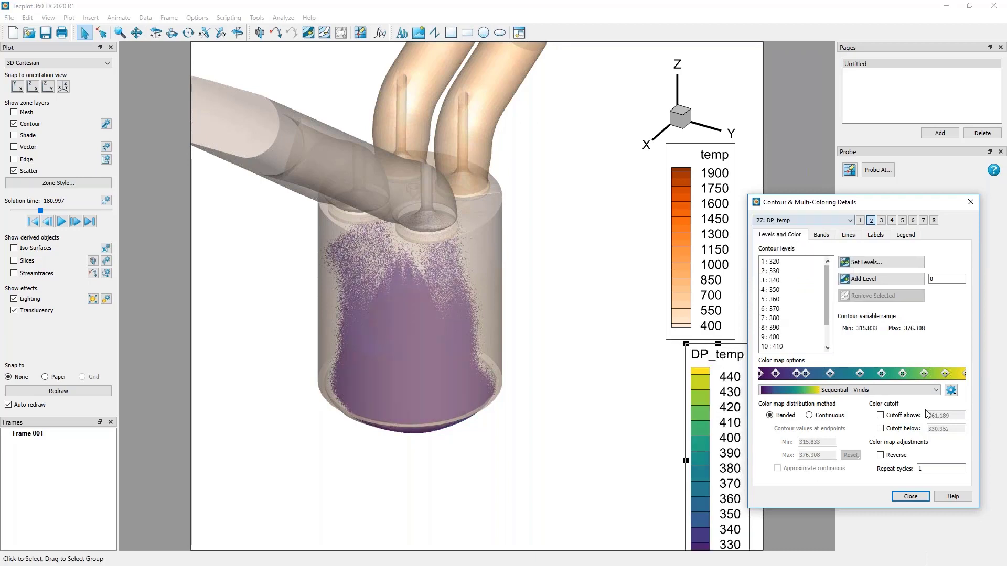
- Apply the Modified Rainbow - Dark ends color map to contour group 2
left_click(890, 389)
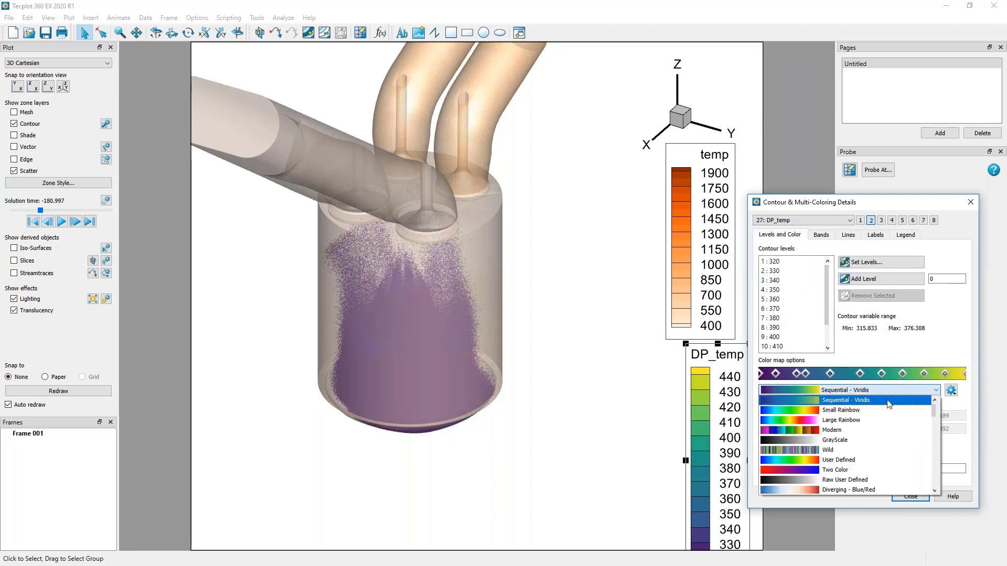
scroll(887, 423, "up", 5)
scroll(888, 430, "down", 2)
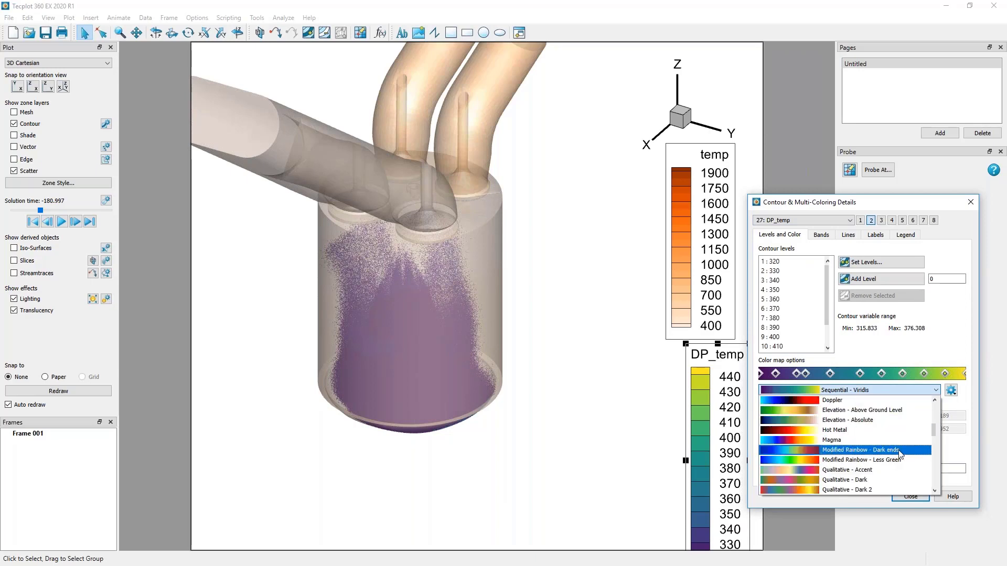
left_click(900, 451)
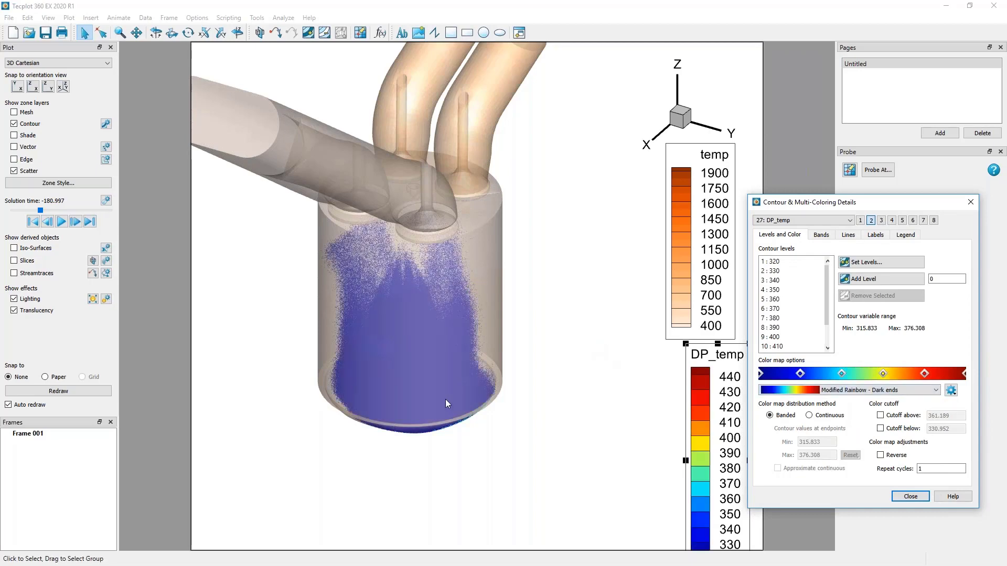
- Advance the solution time two steps to -80.813 and close the contour details
left_click(75, 221)
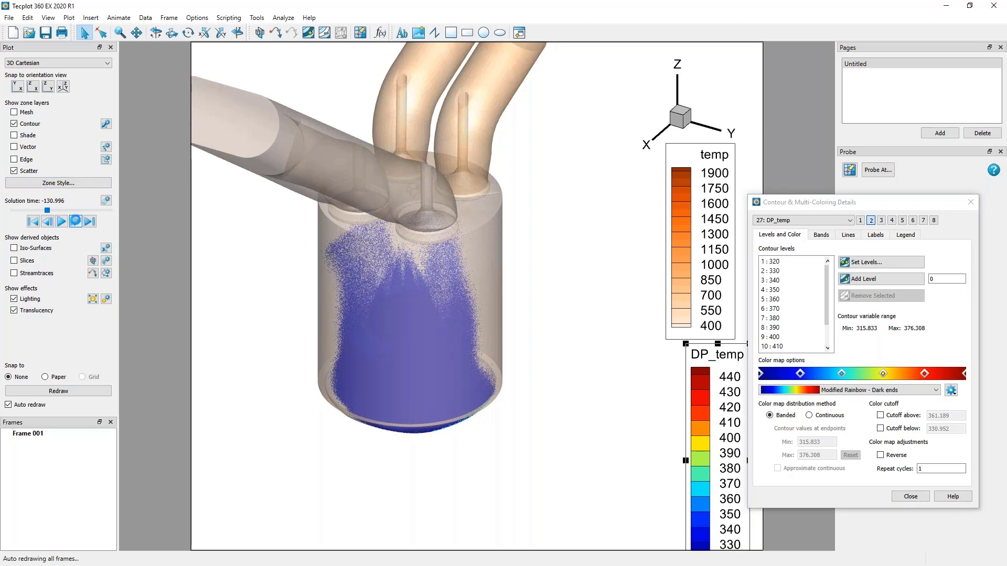
left_click(75, 221)
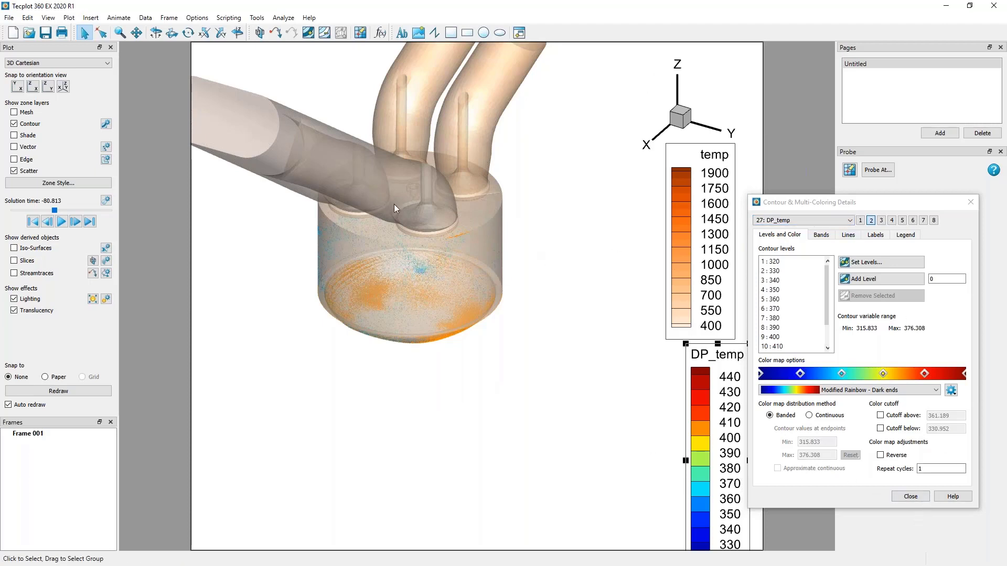
left_click(919, 497)
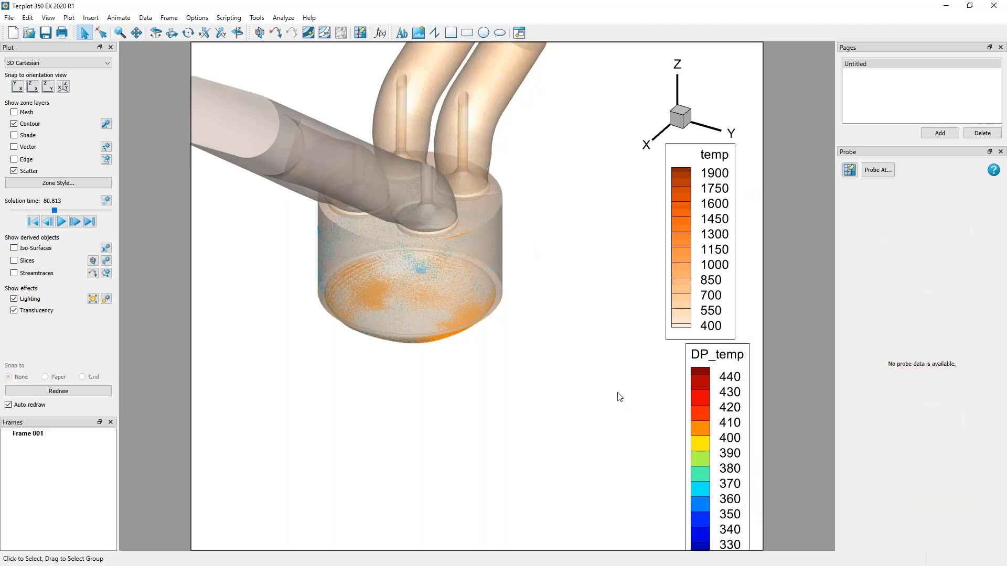
- Arrange the DP_temp and temp legends side by side next to the whole engine and advance the solution time to -30.7685
right_click_drag(601, 276, 654, 400)
left_click(724, 407)
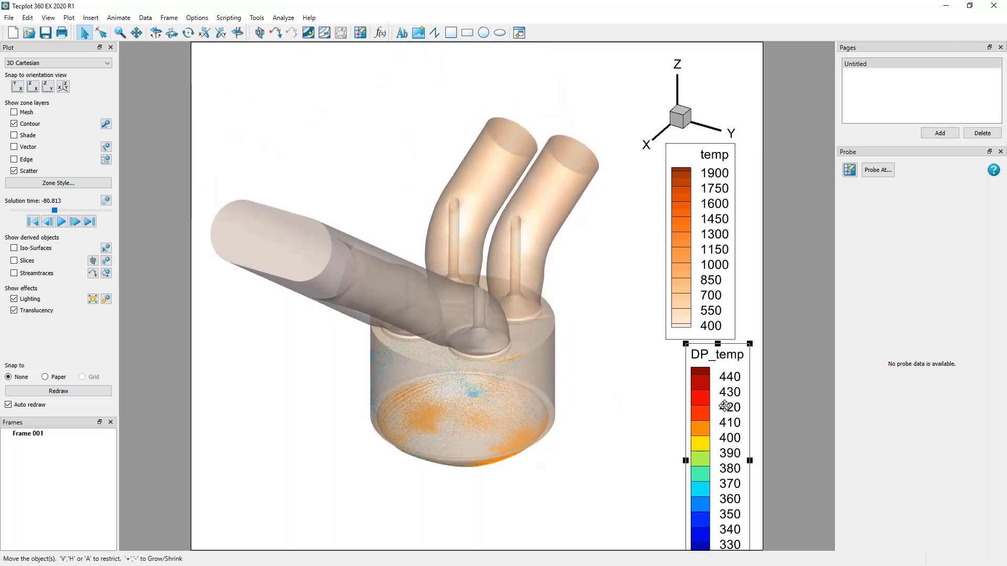
left_click_drag(724, 407, 633, 230)
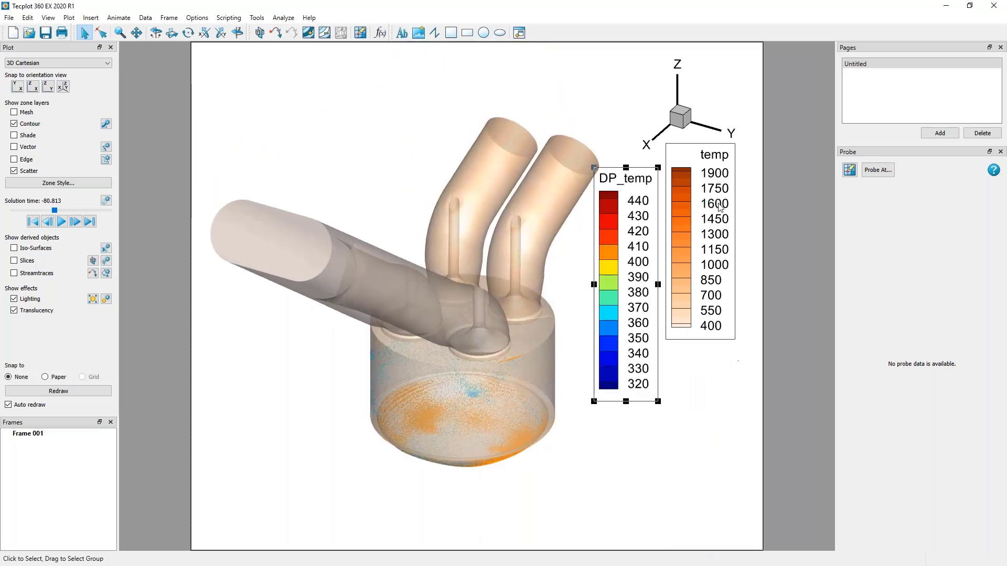
left_click_drag(720, 207, 728, 234)
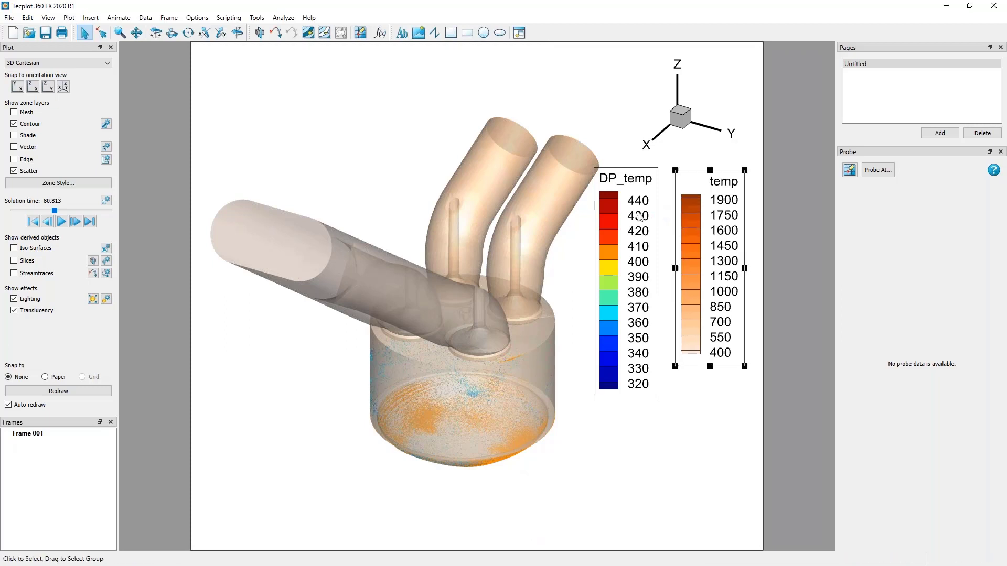
left_click_drag(639, 216, 647, 220)
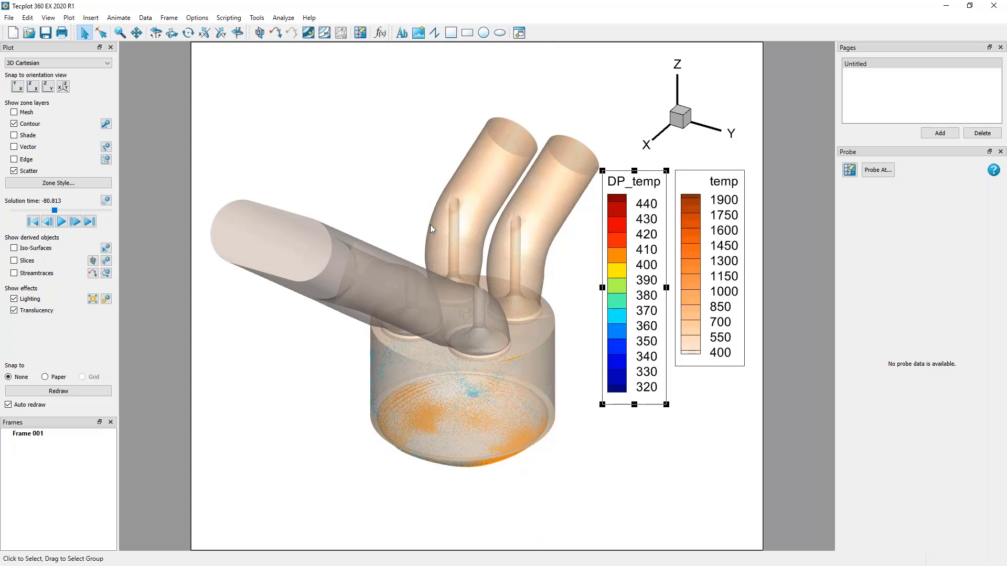
right_click_drag(430, 224, 419, 194)
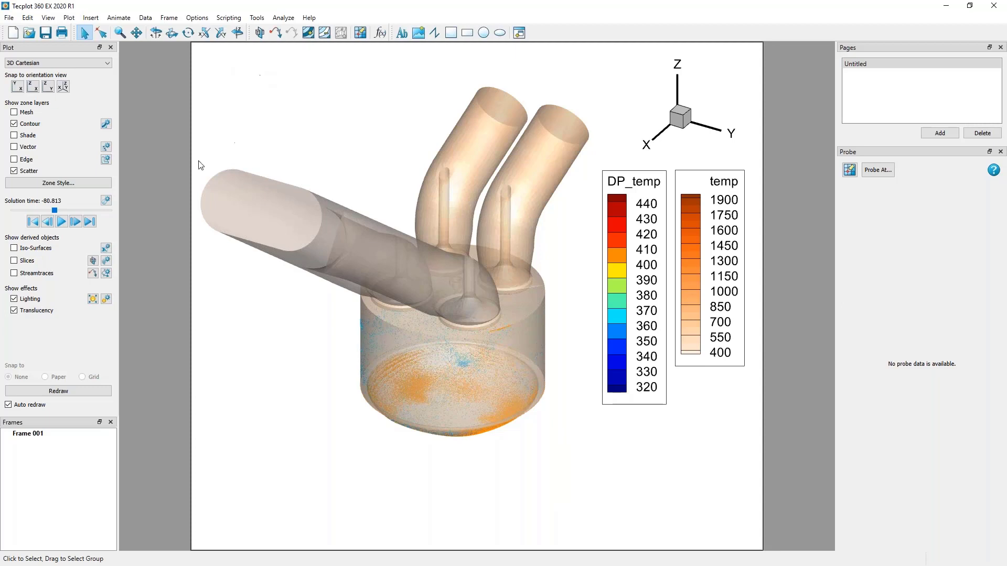
left_click(75, 222)
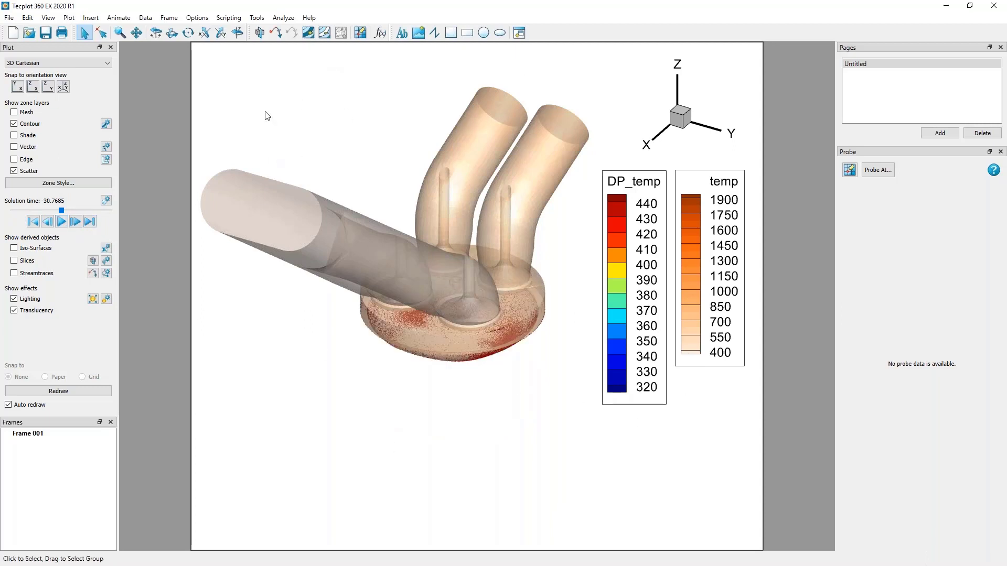
- Add a text label in the empty area above the intake pipe containing the dynamic text &(SOLUTIONTIME)
left_click(402, 32)
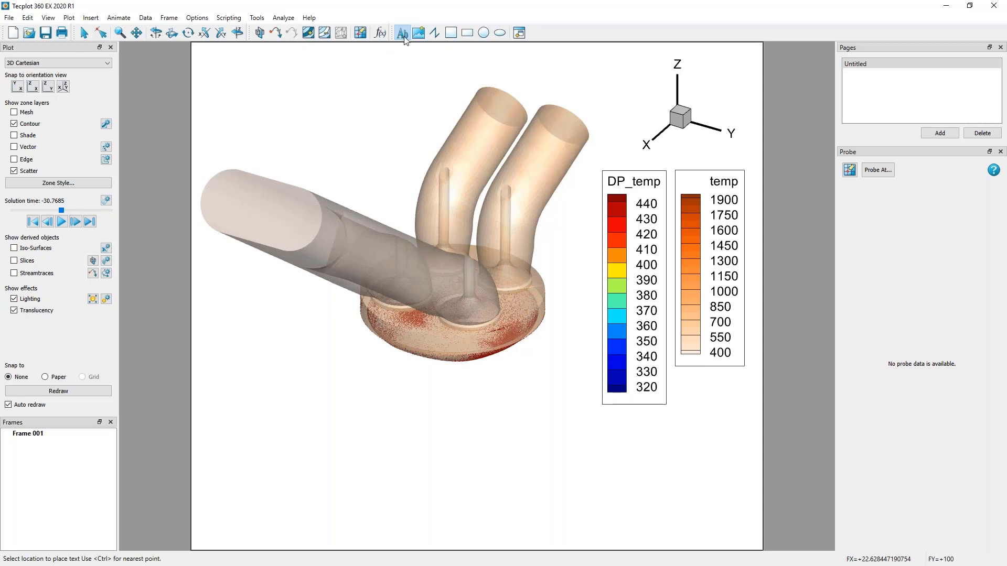
left_click(225, 69)
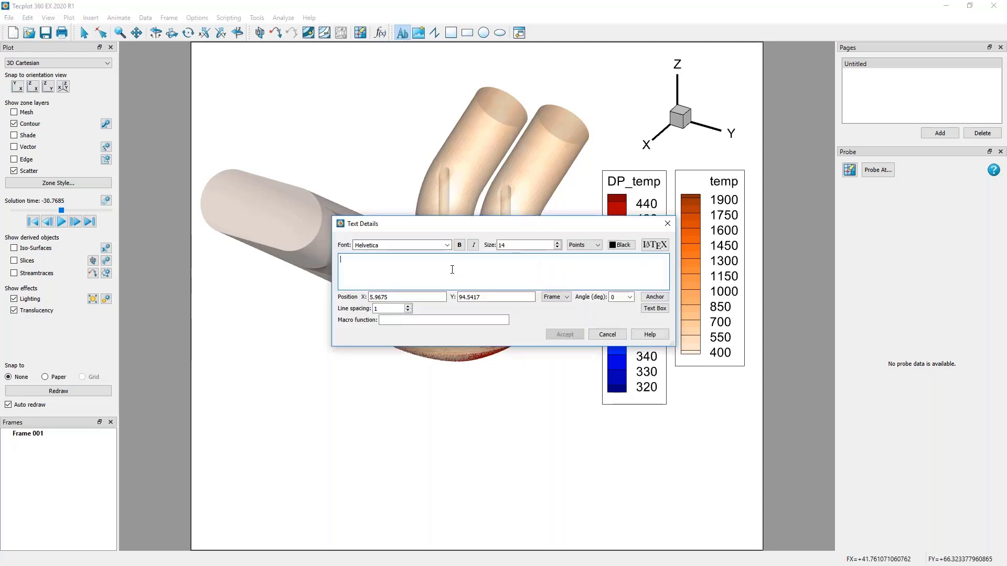
type("&(S")
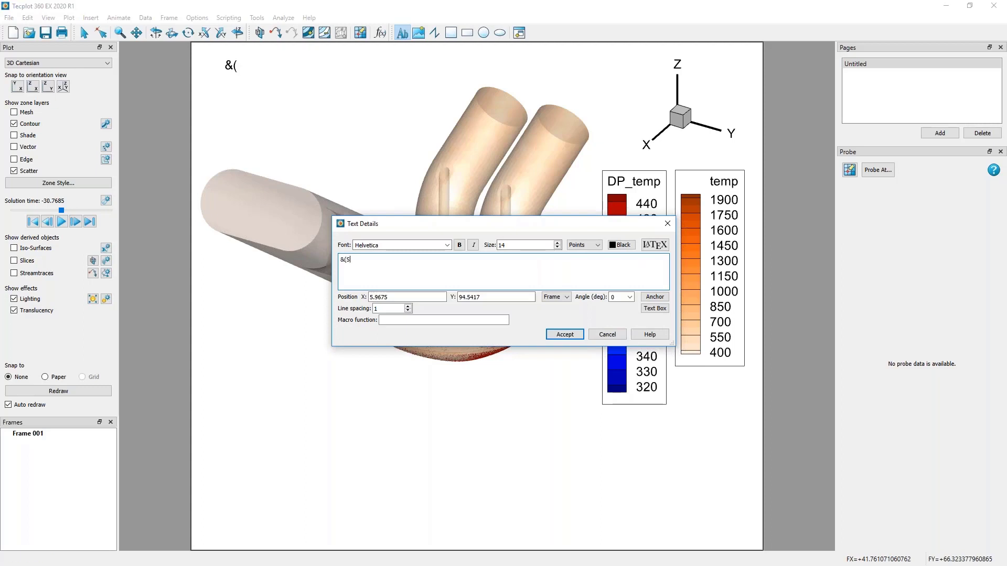
type("OLUTIOTIME")
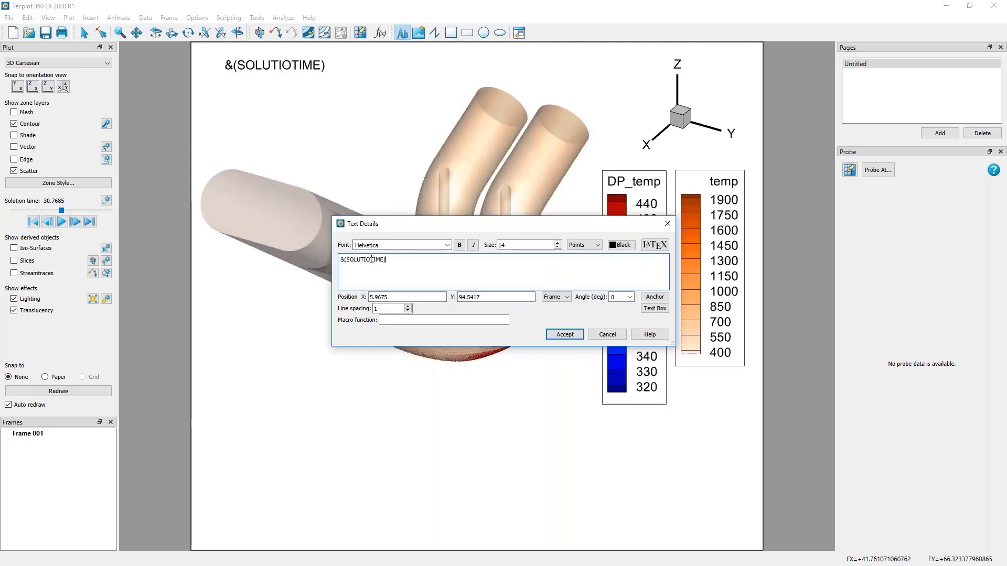
key("Left")
key("Left")
key("Left")
key("Left")
key("Left")
type("N")
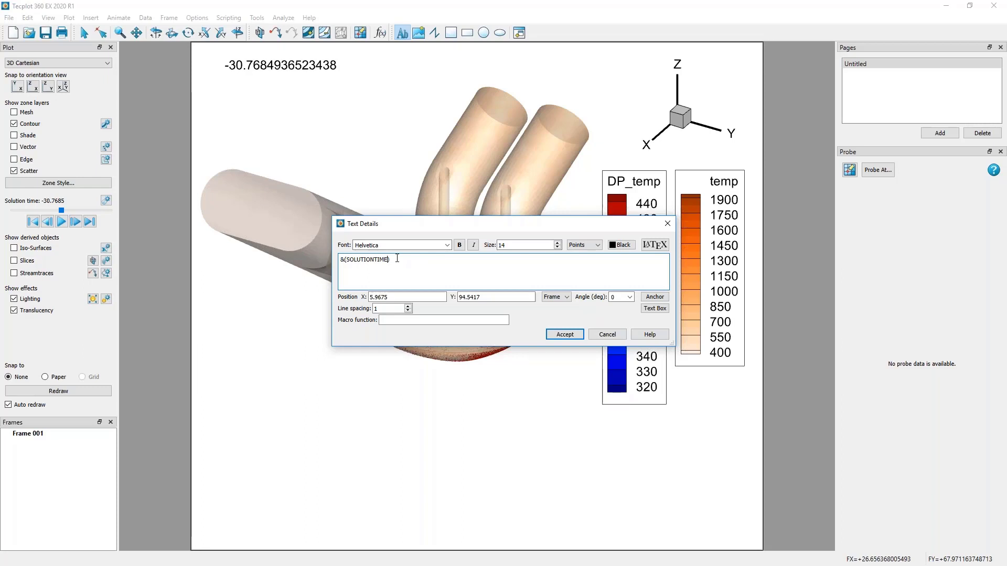
- Format the label's dynamic value with %0.2f, prefix it with "Solution Time: " and accept the text
type("%0.2f")
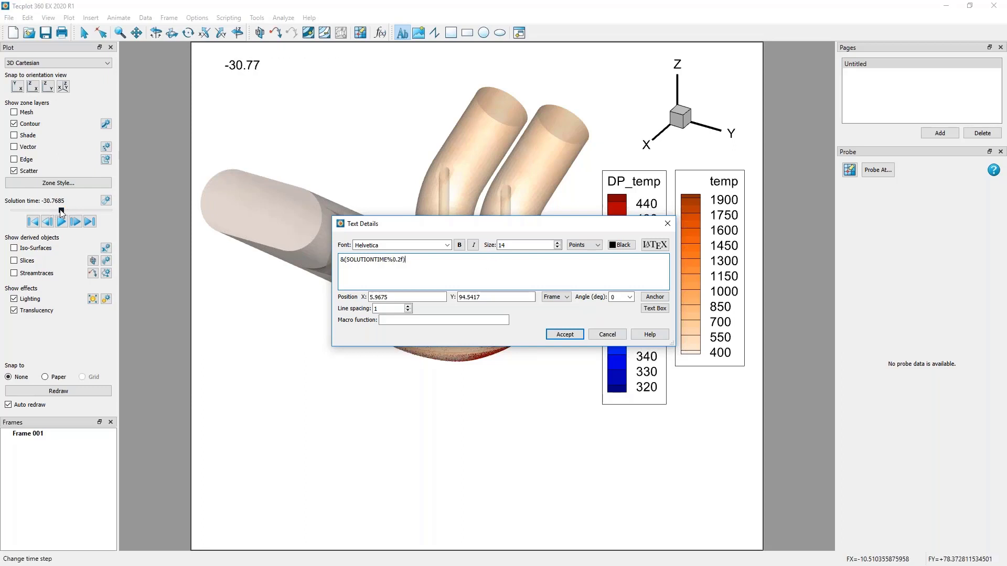
left_click(341, 259)
type("Solu")
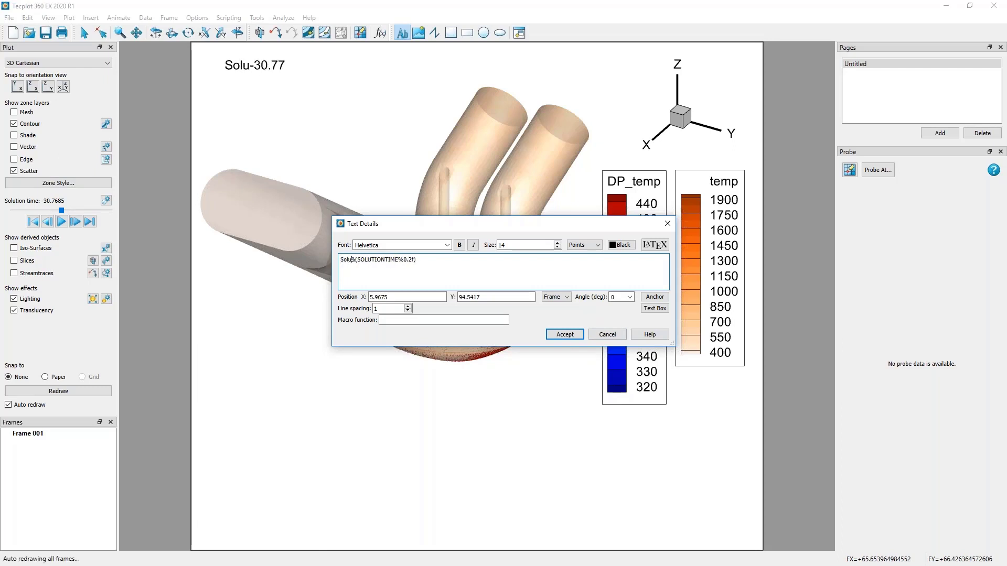
type("tion Time")
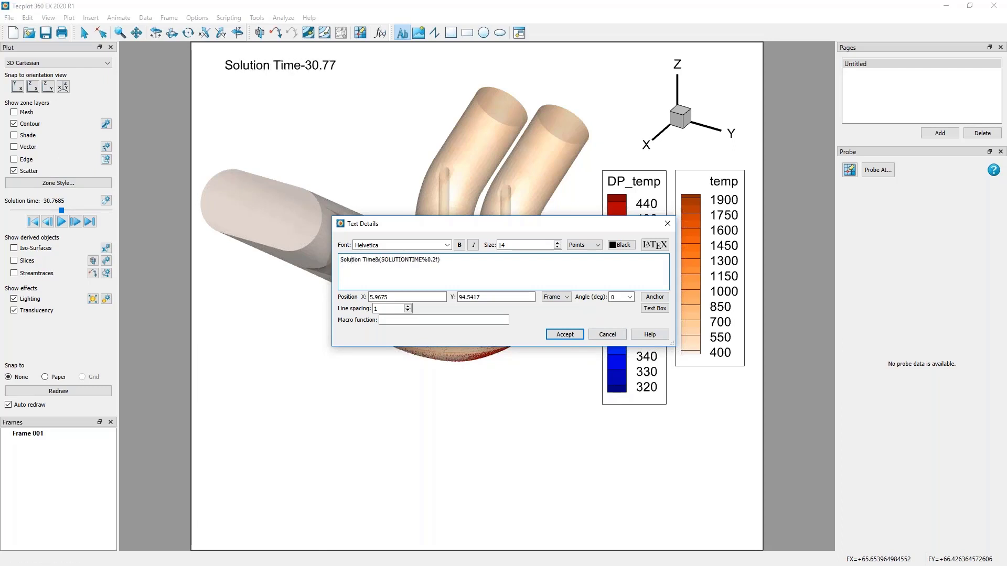
type(":")
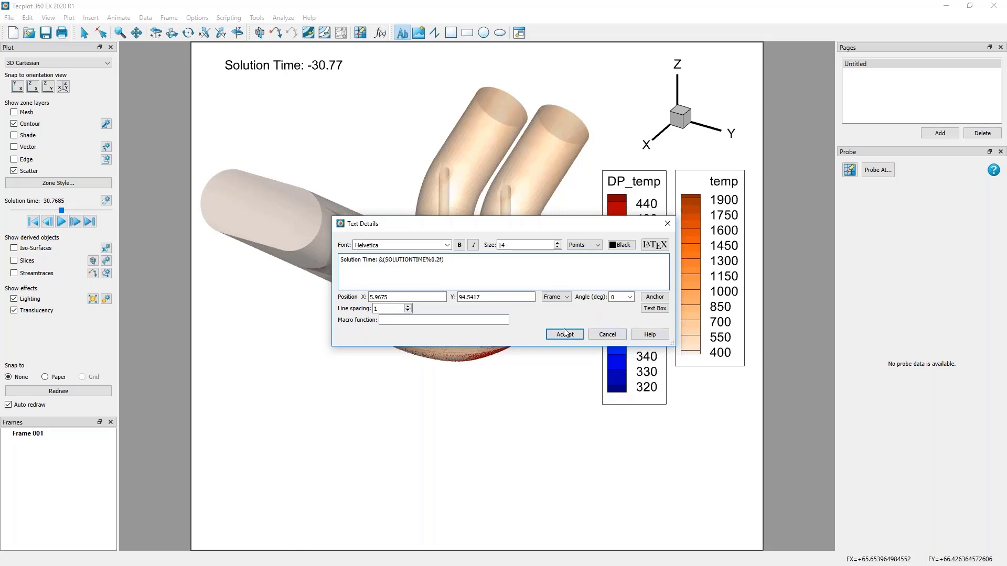
left_click(565, 333)
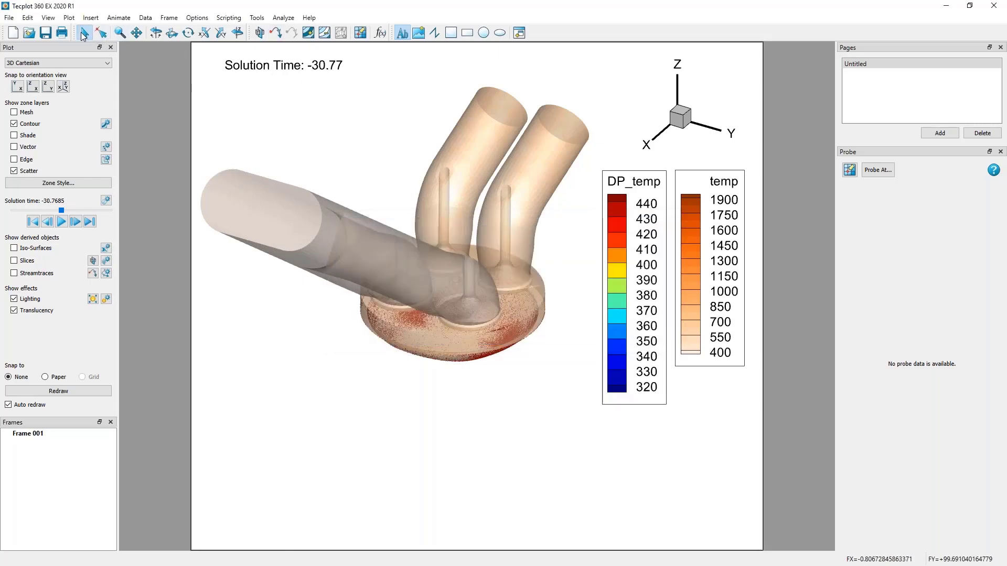
left_click(84, 32)
left_click(327, 66)
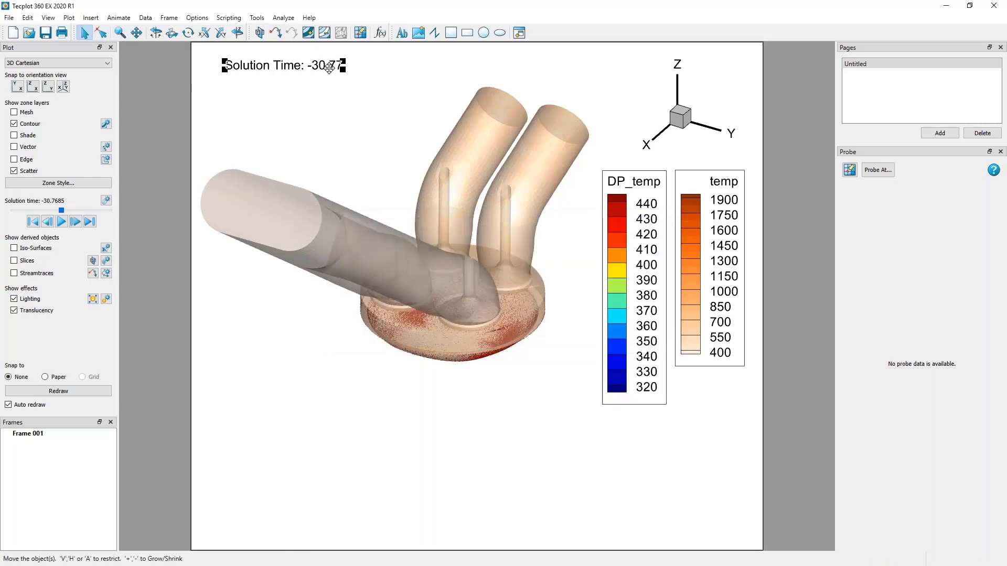
left_click(300, 117)
- Turn off translucency and show the mesh for a close-up of the exhaust pipe's surface
right_click_drag(551, 351, 553, 358)
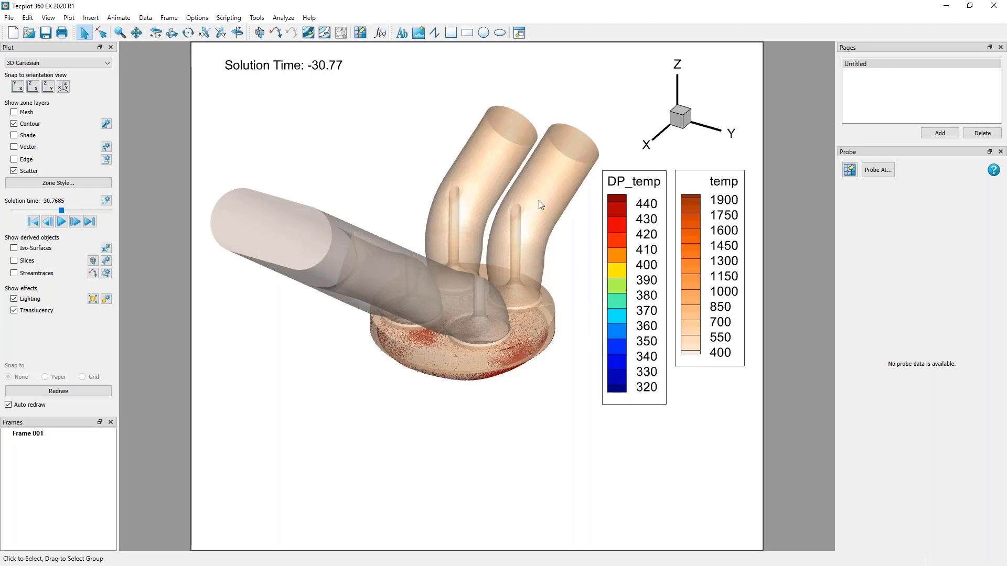
middle_click_drag(531, 291, 436, 357)
right_click_drag(611, 57, 452, 193)
middle_click_drag(452, 193, 454, 493)
left_click(14, 310)
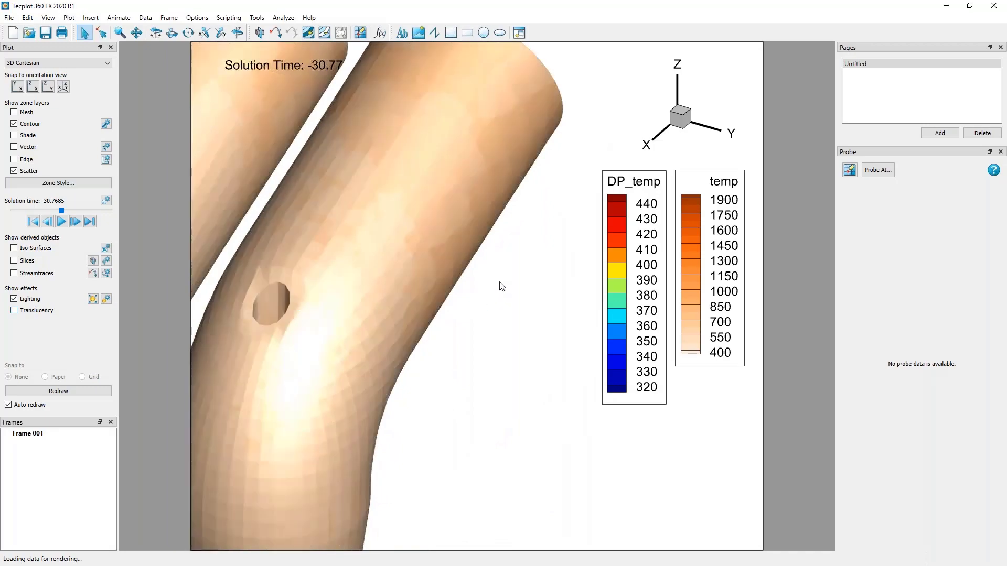
left_click(14, 112)
middle_click_drag(420, 266, 439, 409)
right_click_drag(392, 248, 485, 327)
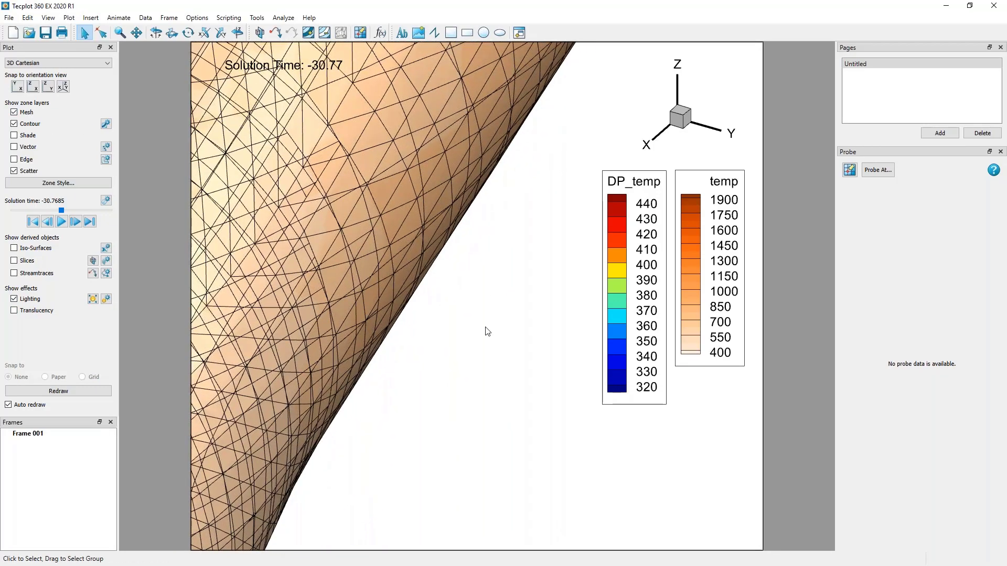
middle_click_drag(477, 225, 451, 338)
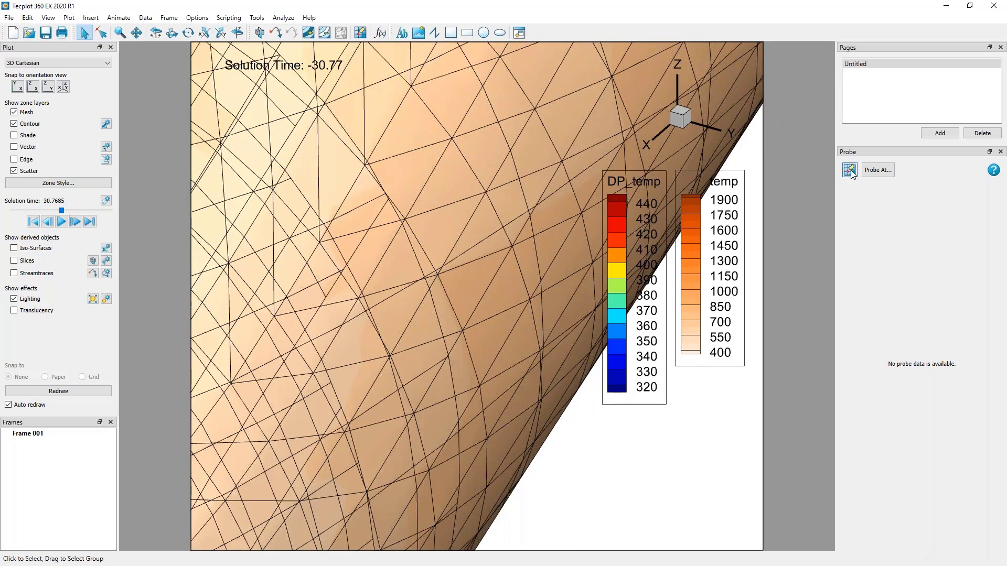
- Probe several points on the exhaust port mesh and examine their variable values and cell-center values
left_click(359, 33)
left_click(361, 33)
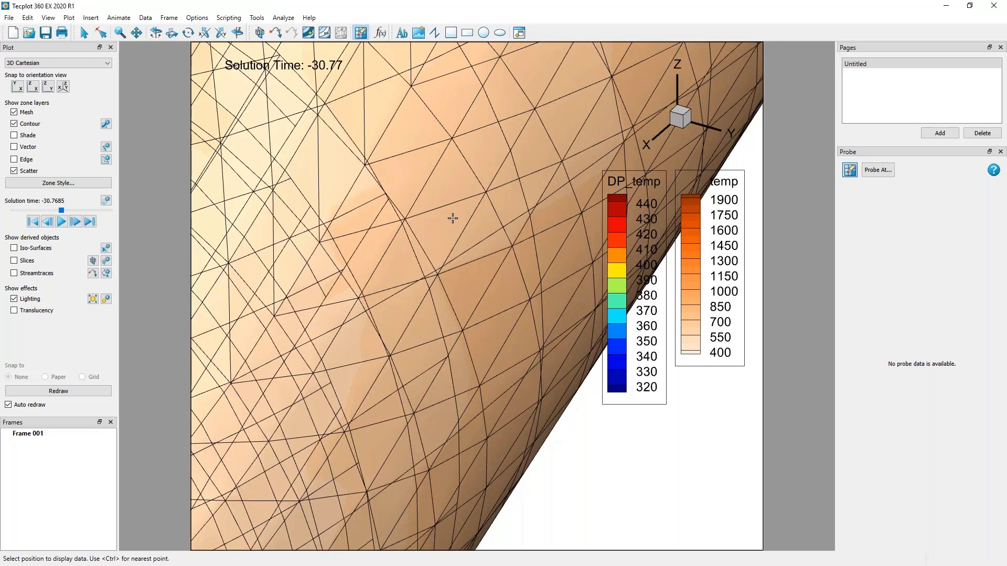
left_click(451, 178)
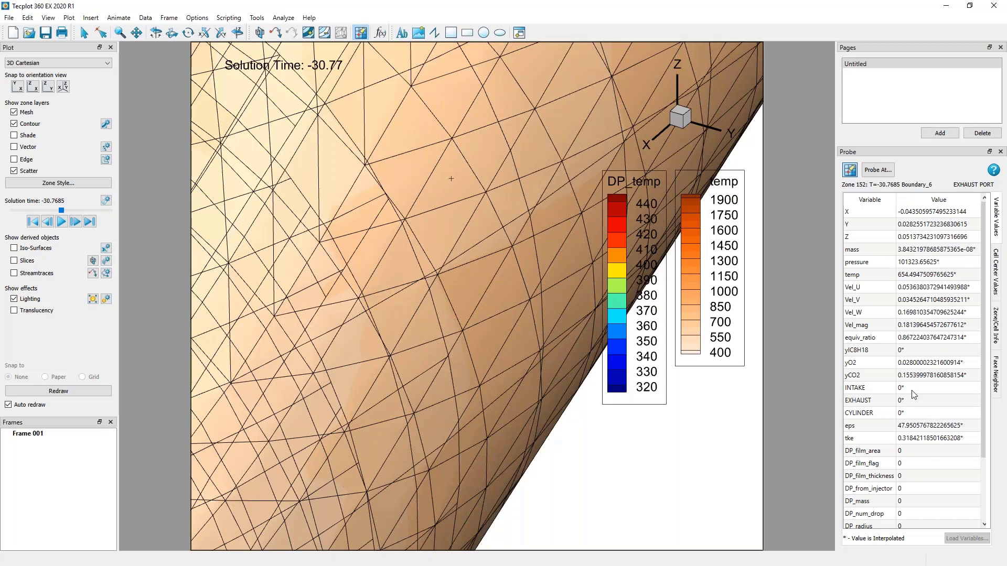
left_click(998, 271)
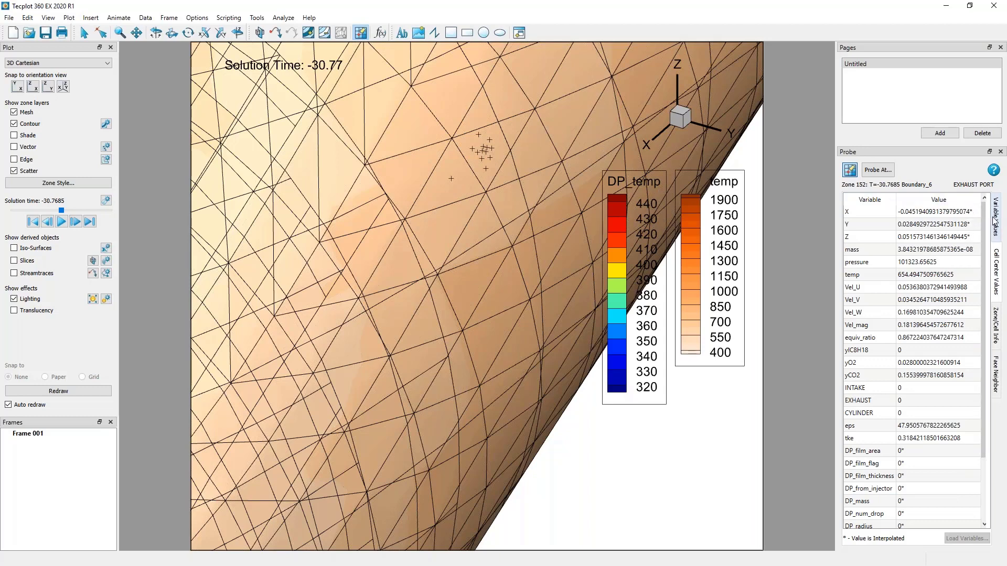
left_click(535, 200)
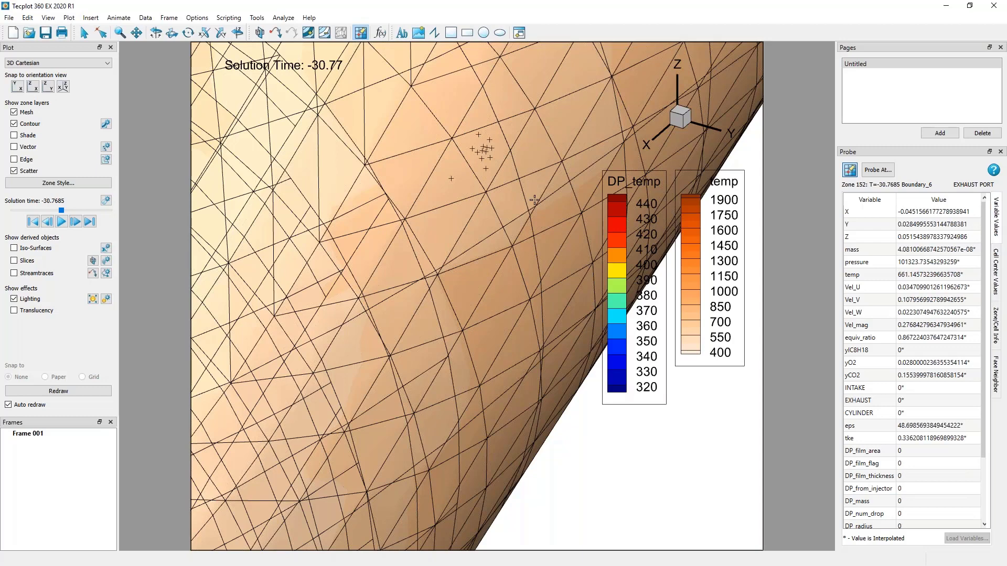
left_click(440, 140)
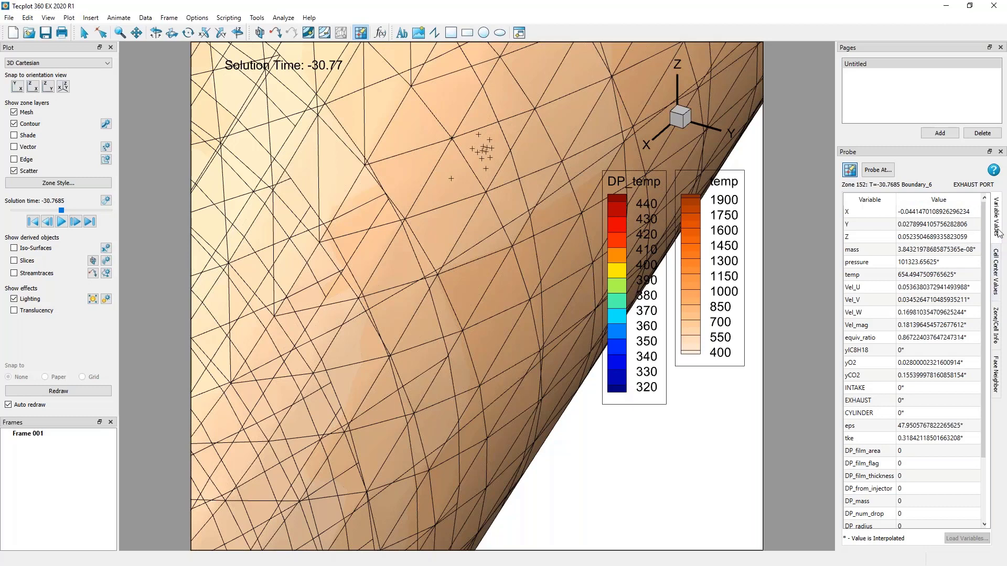
- Probe the exhaust port's nearest node and review its zone and cell info, face neighbors and variable values
left_click(998, 326)
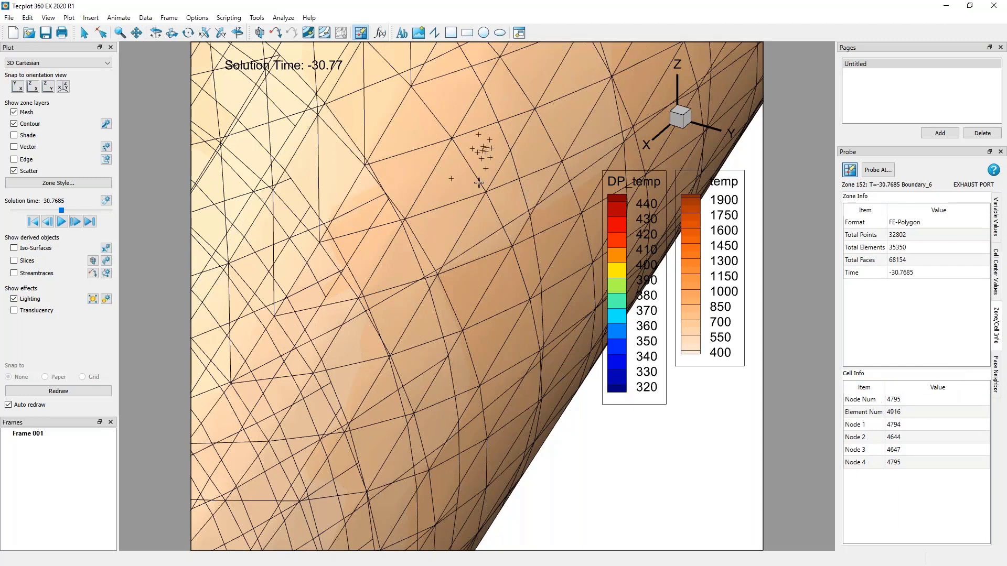
left_click(455, 153)
left_click(456, 151, "ctrl")
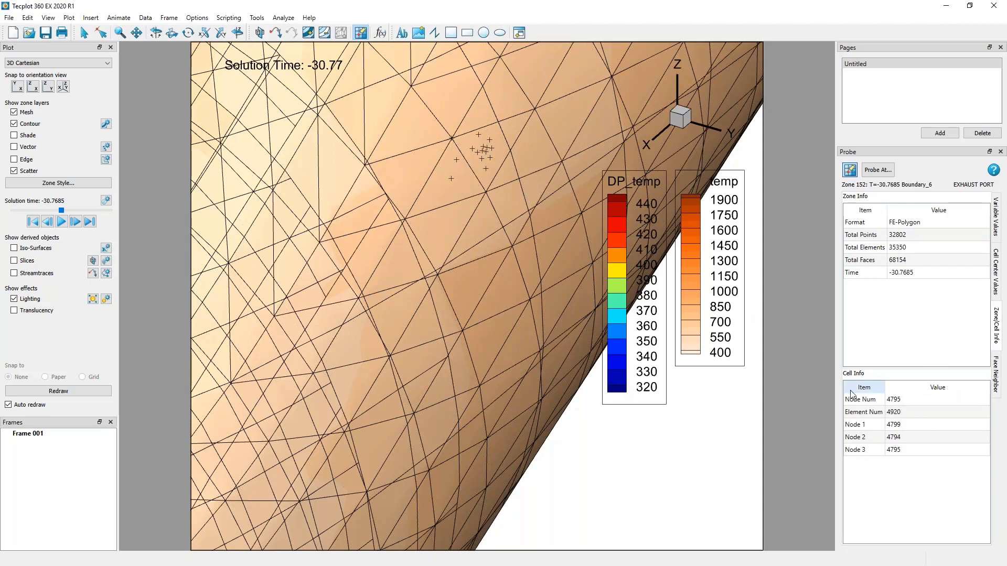
left_click(998, 377)
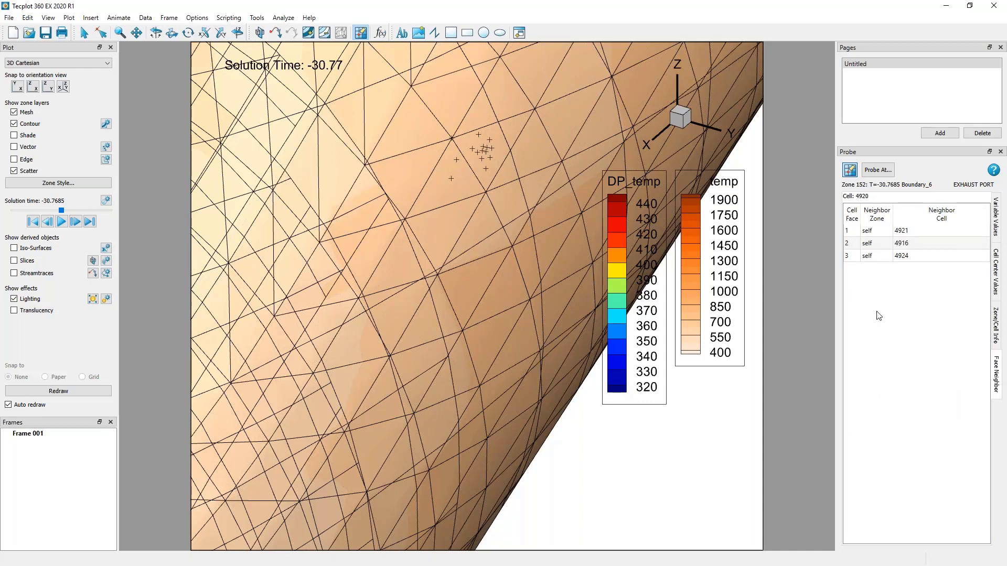
left_click(995, 229)
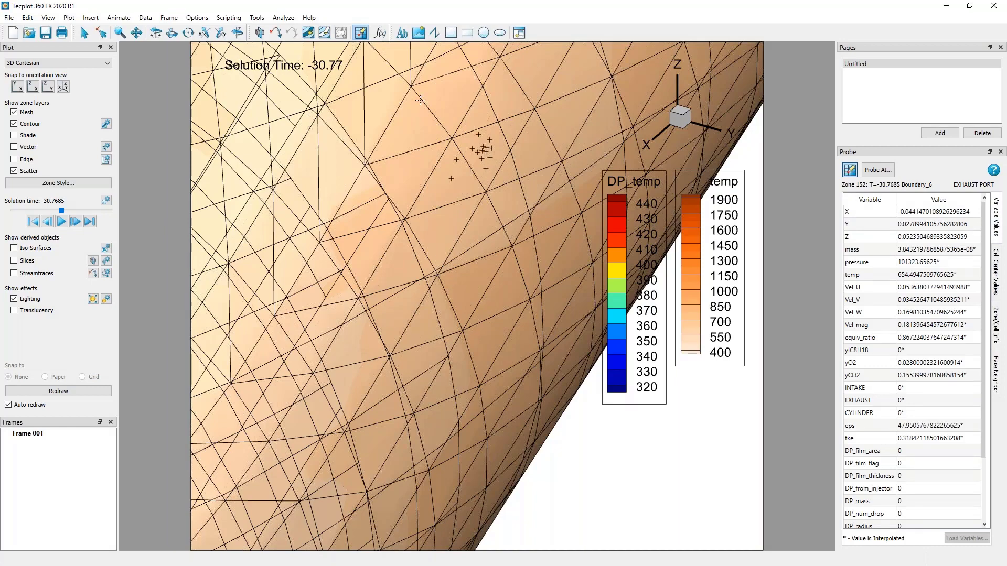
- Hide the mesh and turn translucency back on for the whole engine
scroll(420, 100, "down", 6)
left_click(85, 35)
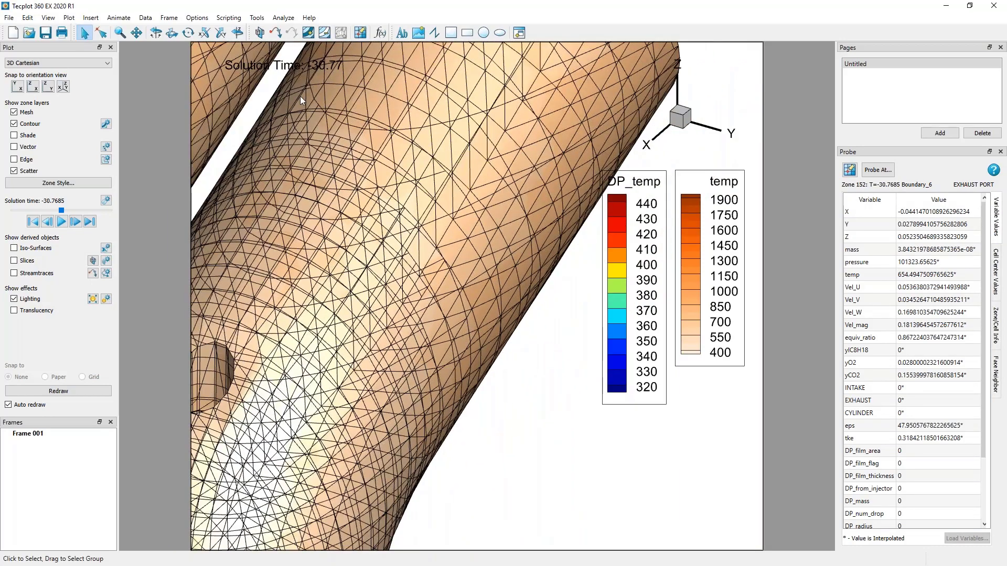
scroll(300, 95, "down", 5)
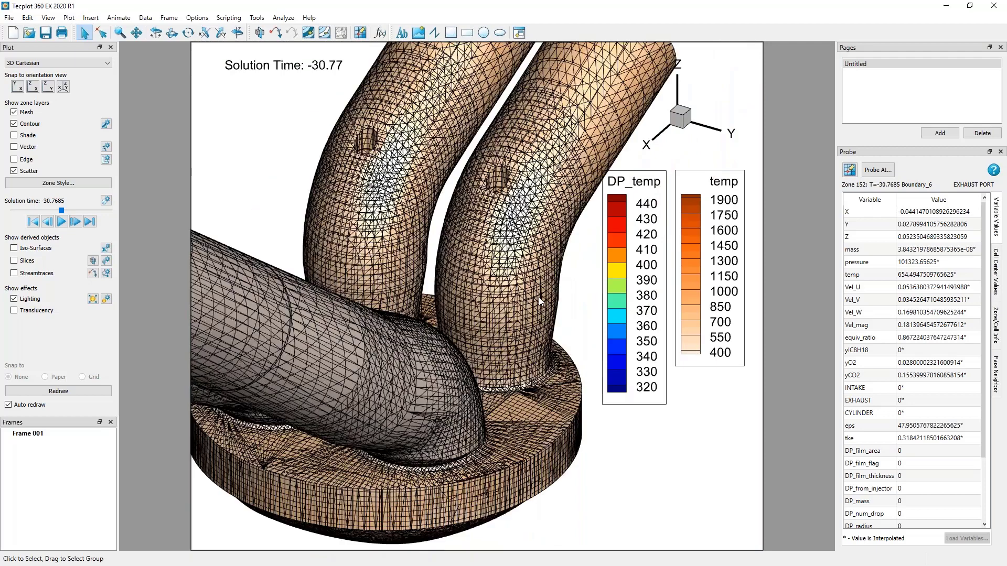
scroll(539, 297, "down", 4)
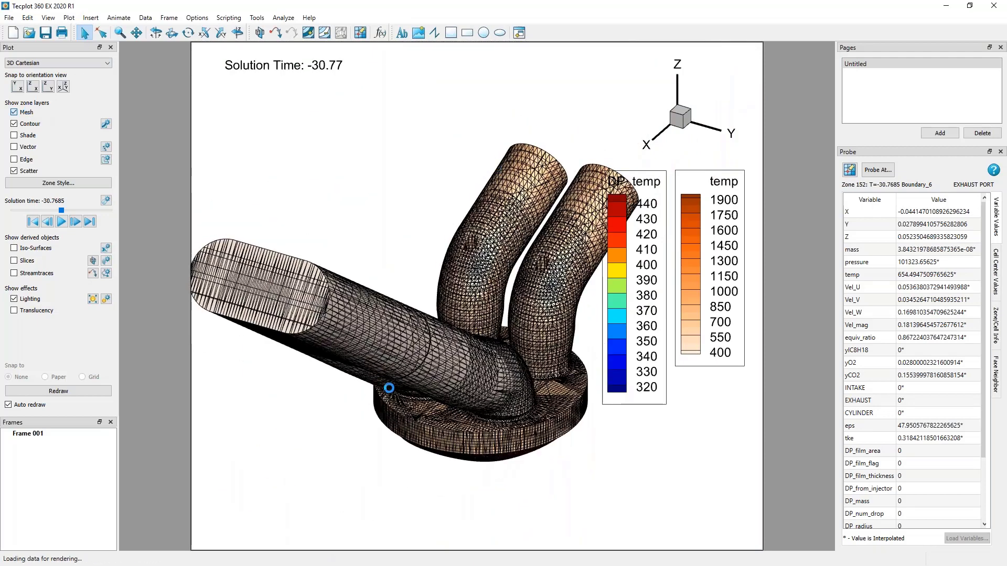
right_click_drag(492, 300, 493, 263)
scroll(309, 251, "down", 2)
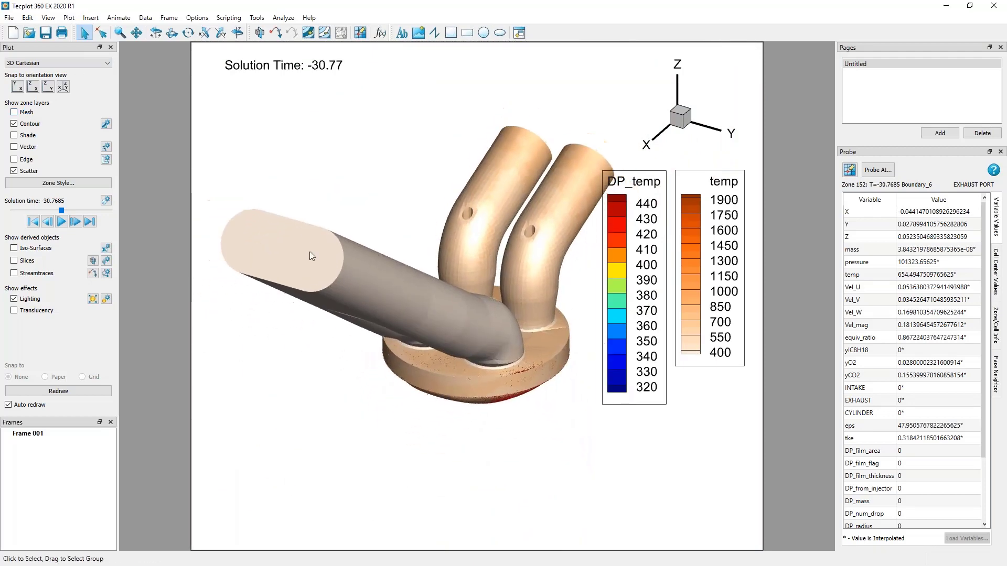
left_click(25, 311)
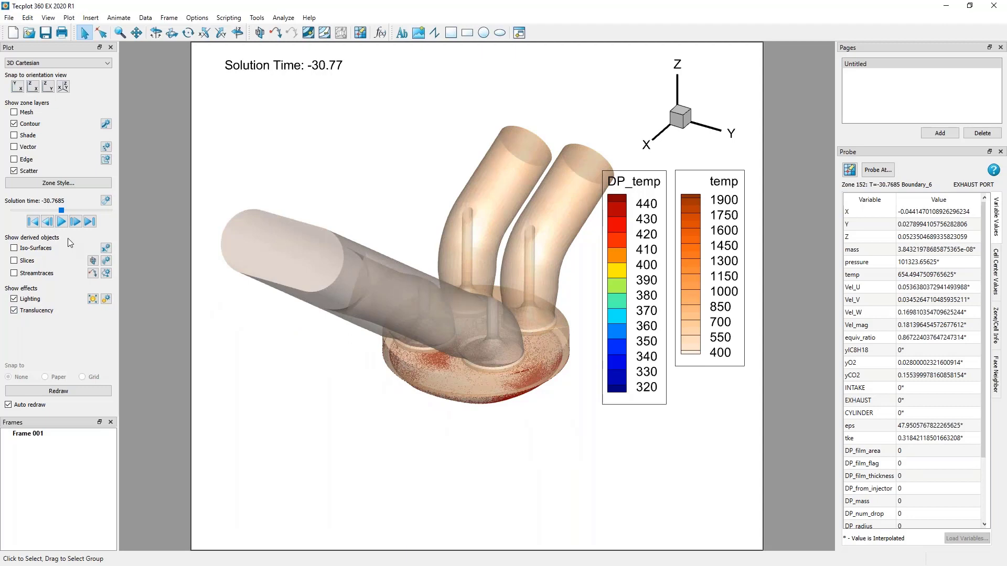
- Define iso-surface group 1 using C1: temp at one specified value of 1600
left_click(106, 248)
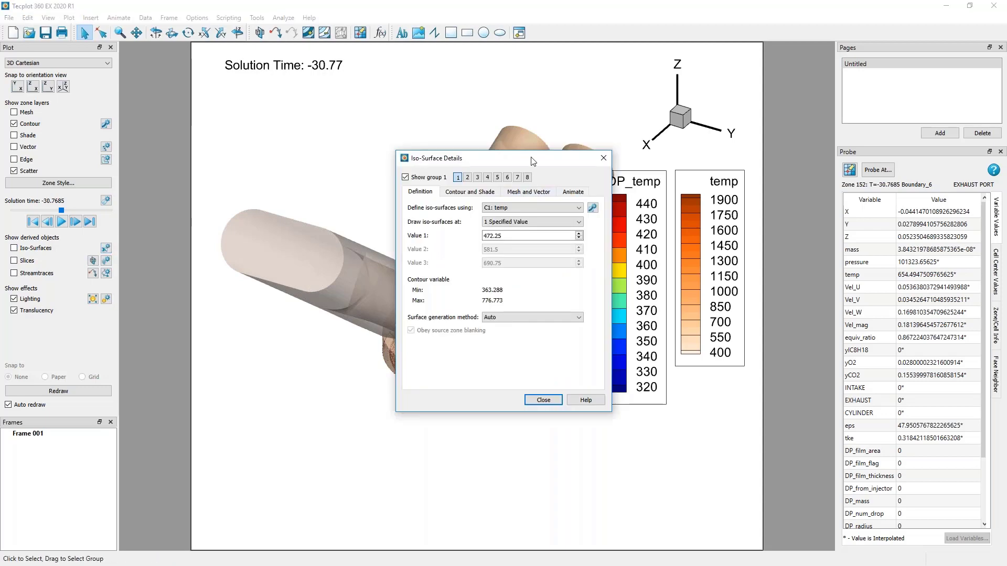
left_click_drag(532, 158, 265, 89)
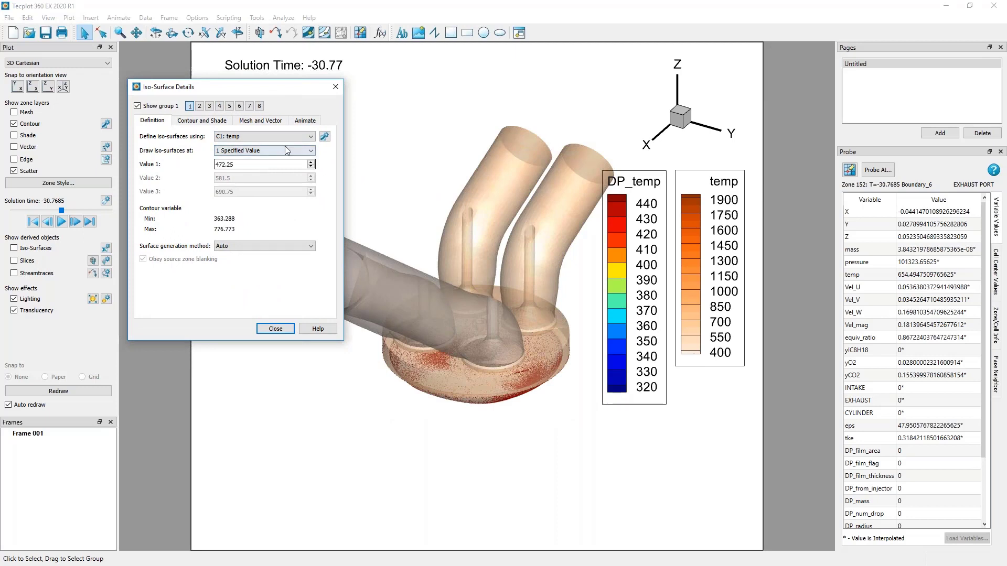
left_click(310, 136)
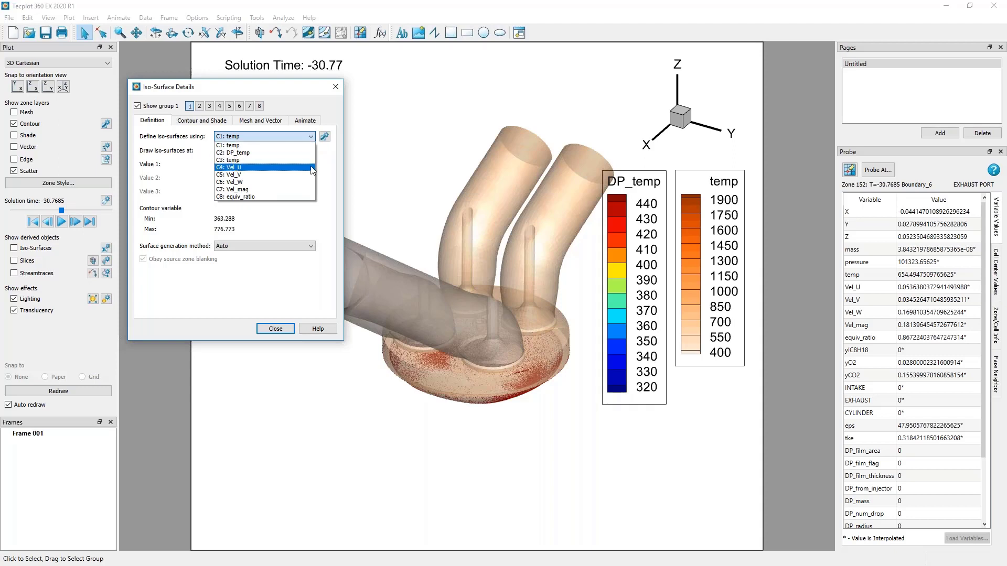
left_click(239, 144)
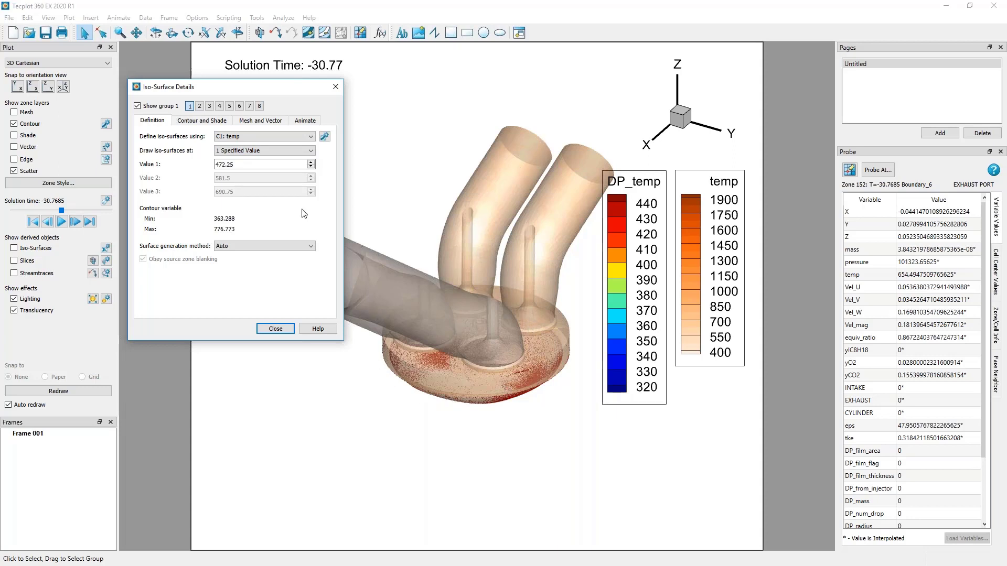
double_click(272, 164)
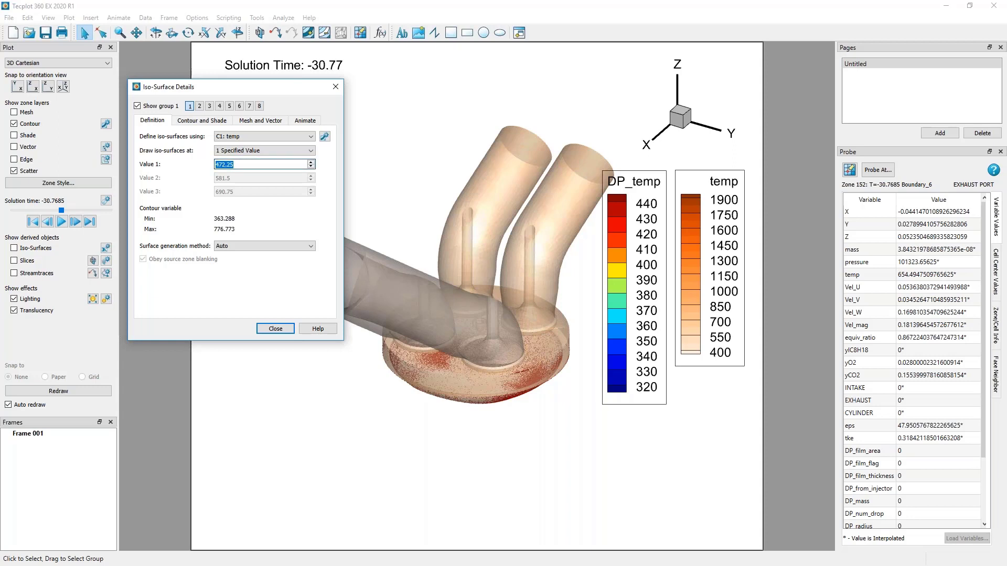
type("1600")
key("Tab")
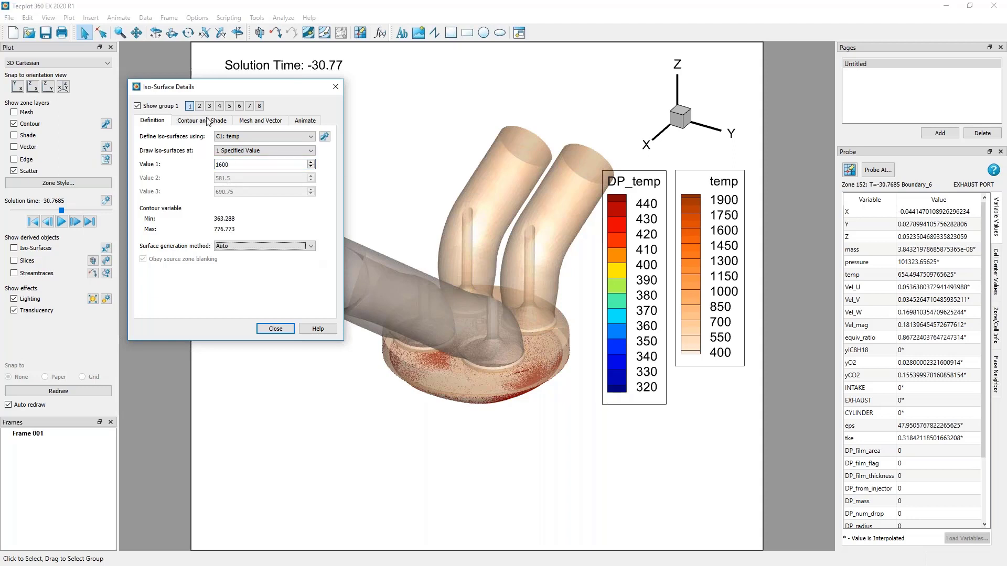
- Show the iso-surfaces and advance the solution in steps to time 169.02 to follow the 1600 temp surface
left_click(37, 249)
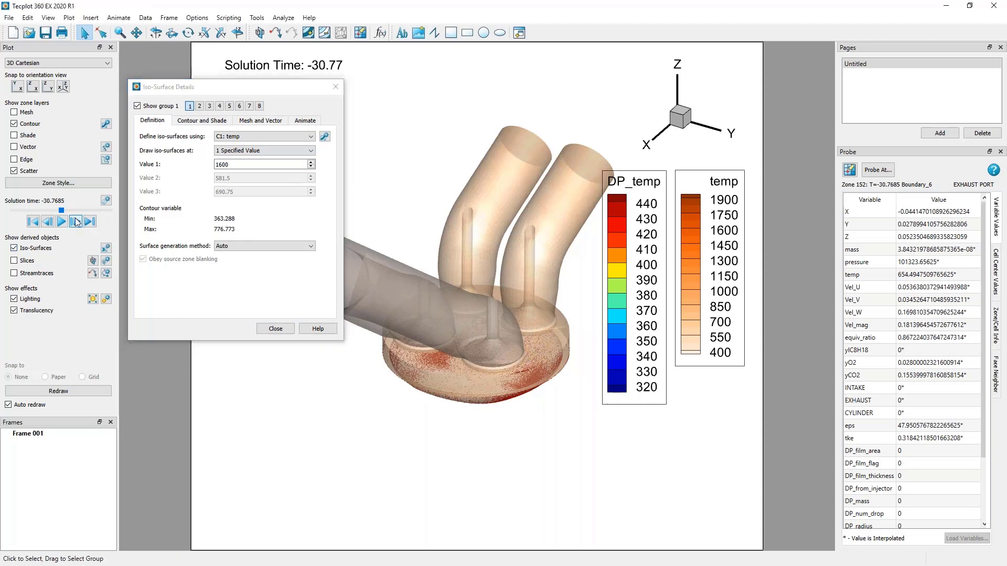
left_click(75, 221)
left_click(75, 221)
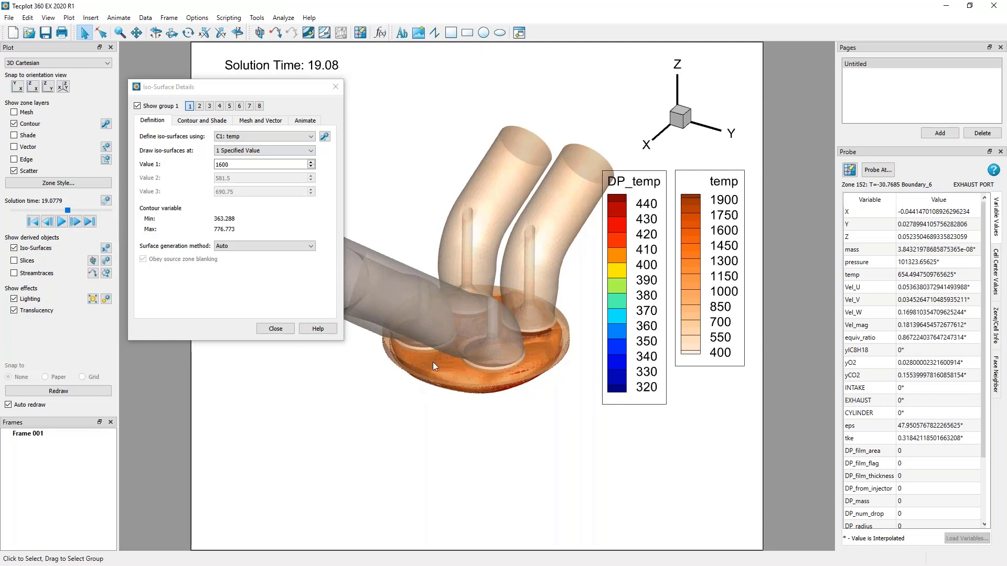
left_click(75, 222)
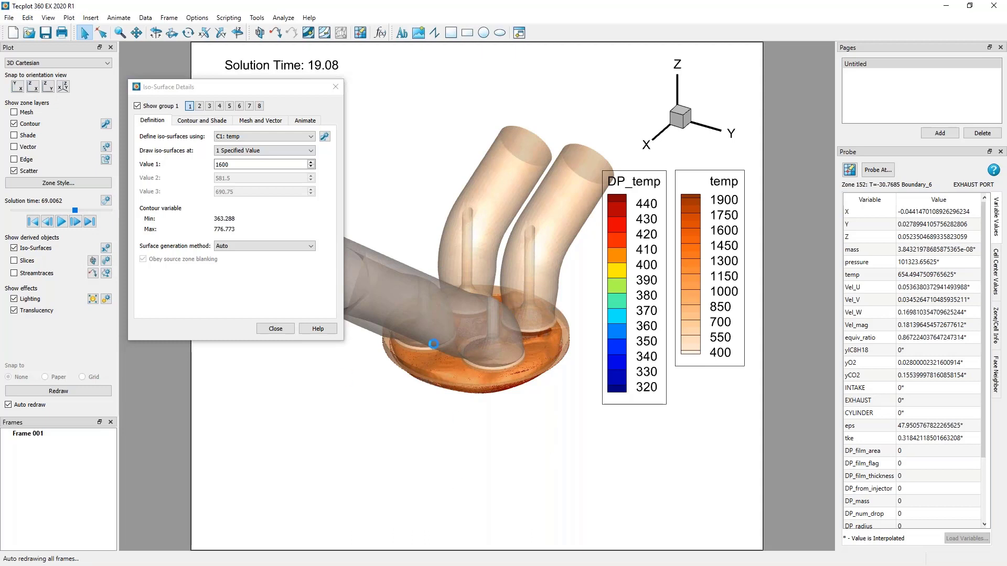
left_click(75, 221)
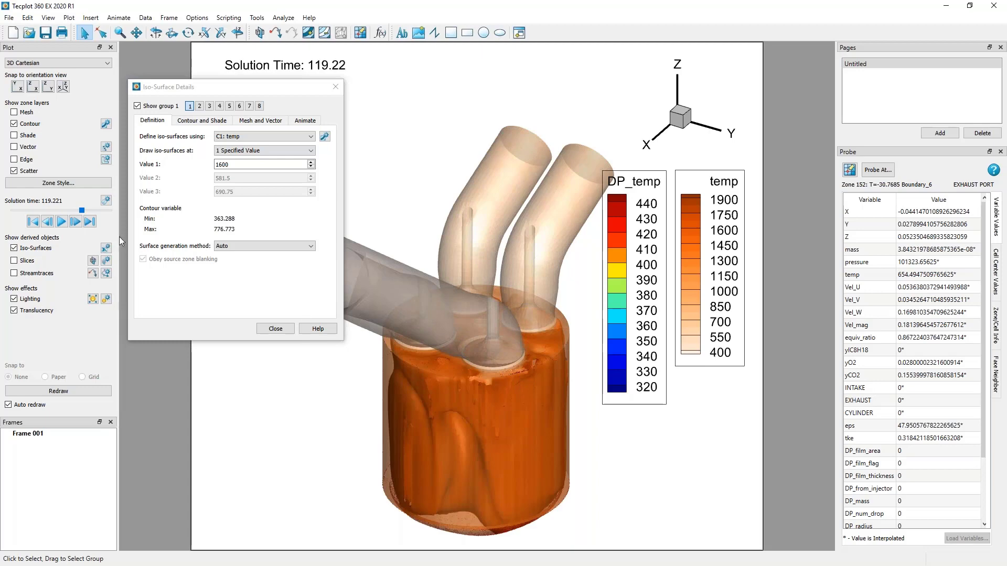
left_click(75, 222)
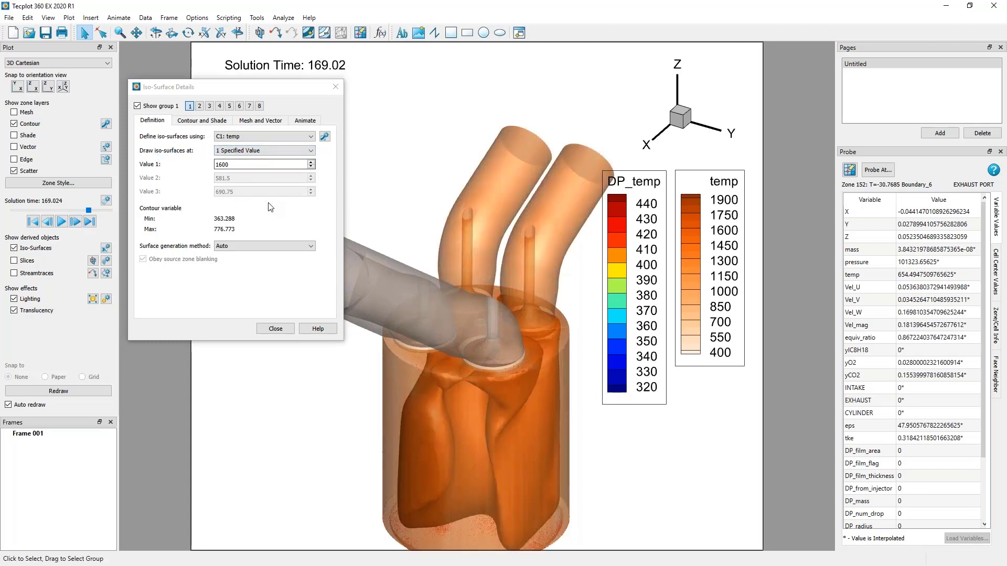
- Try displaying iso-surface group 1 with white shade instead of contour flood, using a translucency of 50
left_click(287, 153)
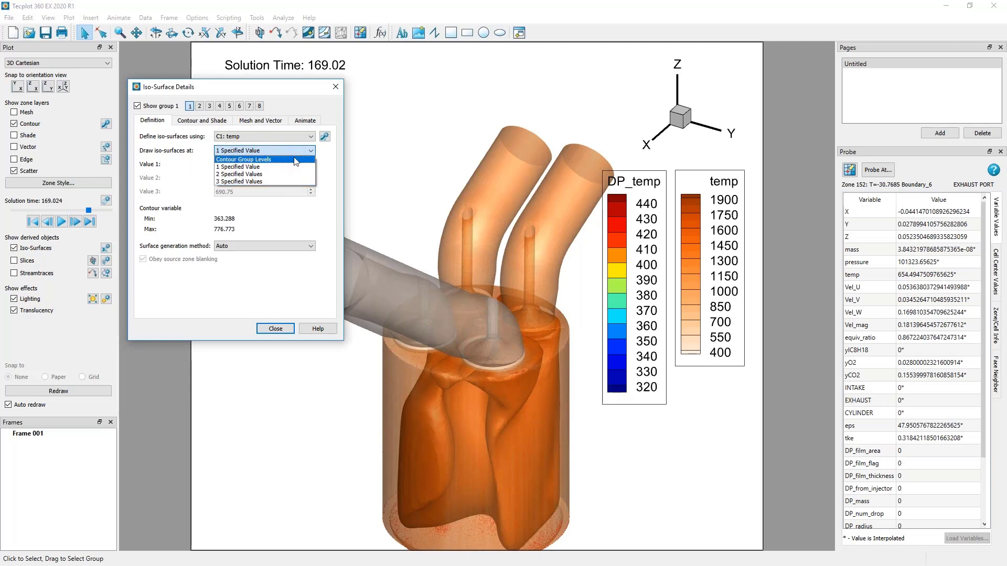
left_click(324, 159)
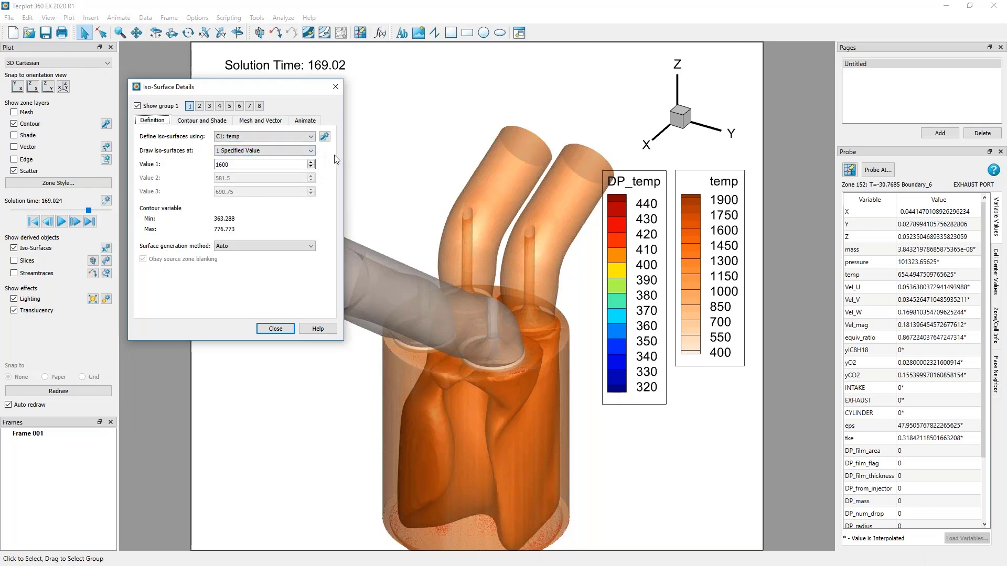
left_click(212, 121)
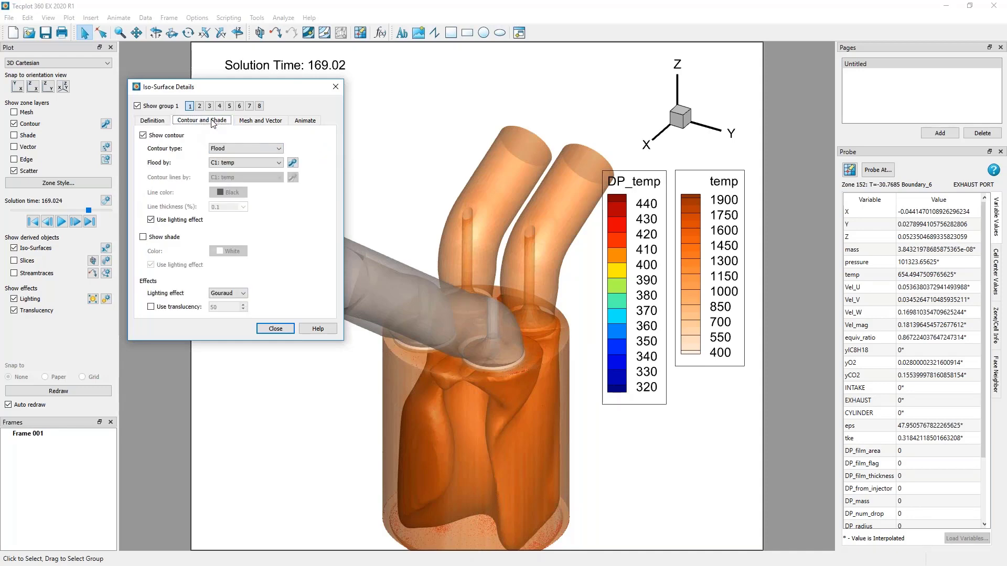
left_click(143, 237)
key("space")
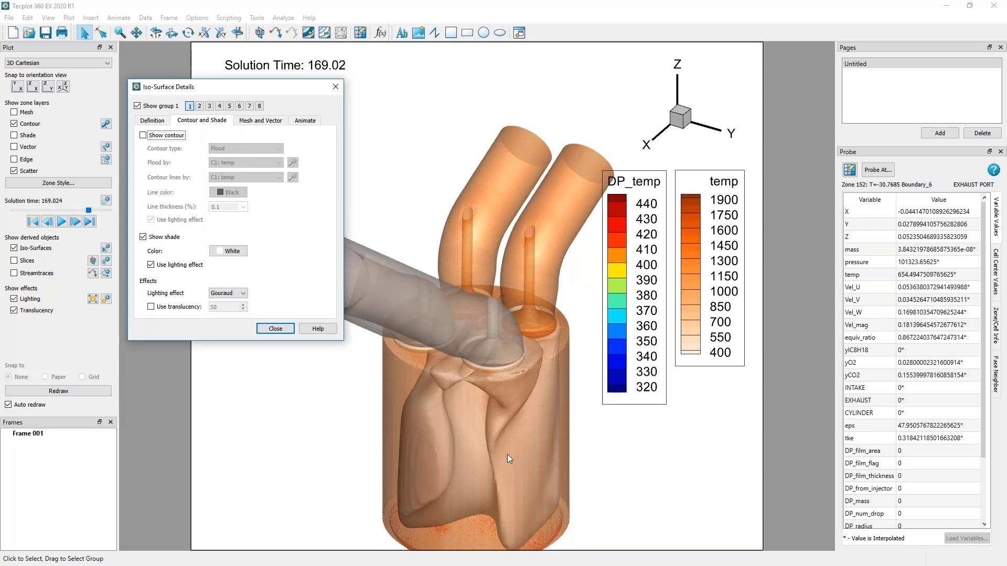
left_click(151, 308)
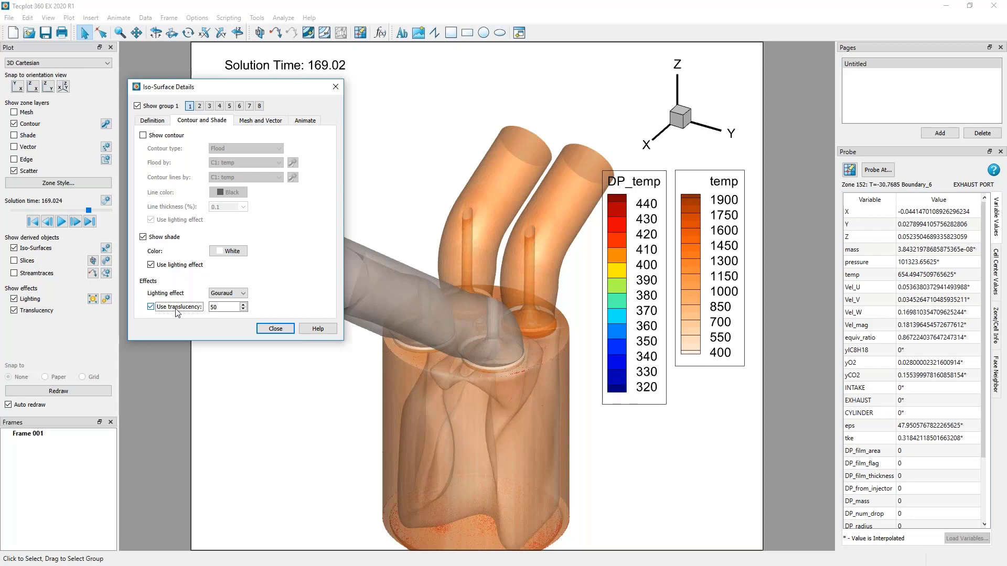
- Restore the contour flood on iso-surface group 1, turn off its shade and translucency, and close its details
left_click(151, 307)
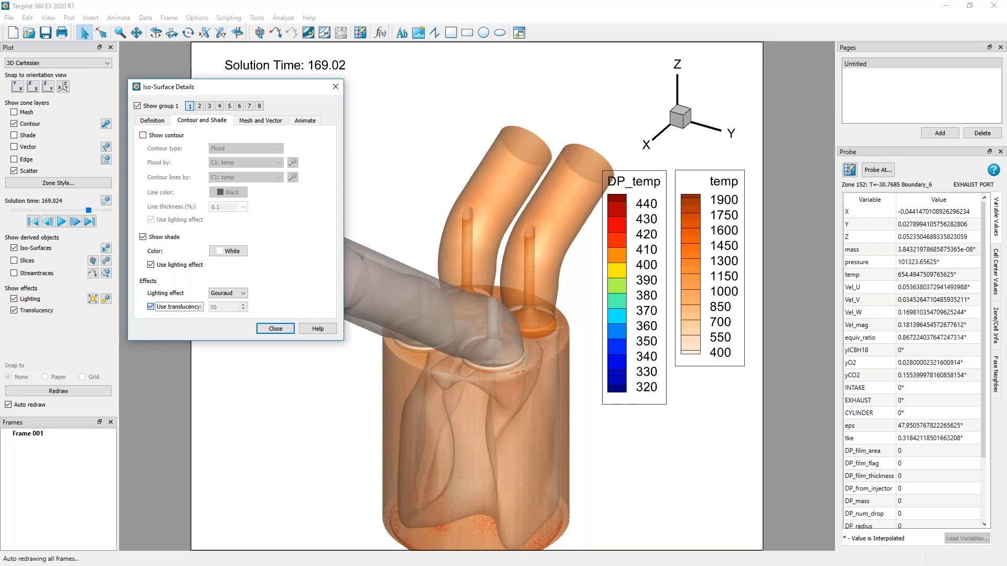
left_click(144, 237)
left_click(144, 135)
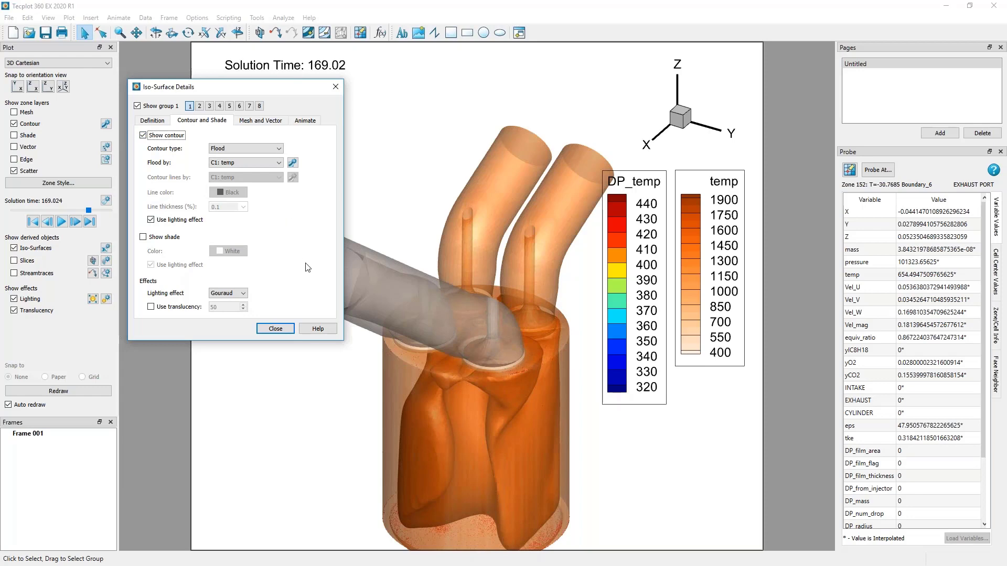
left_click(283, 329)
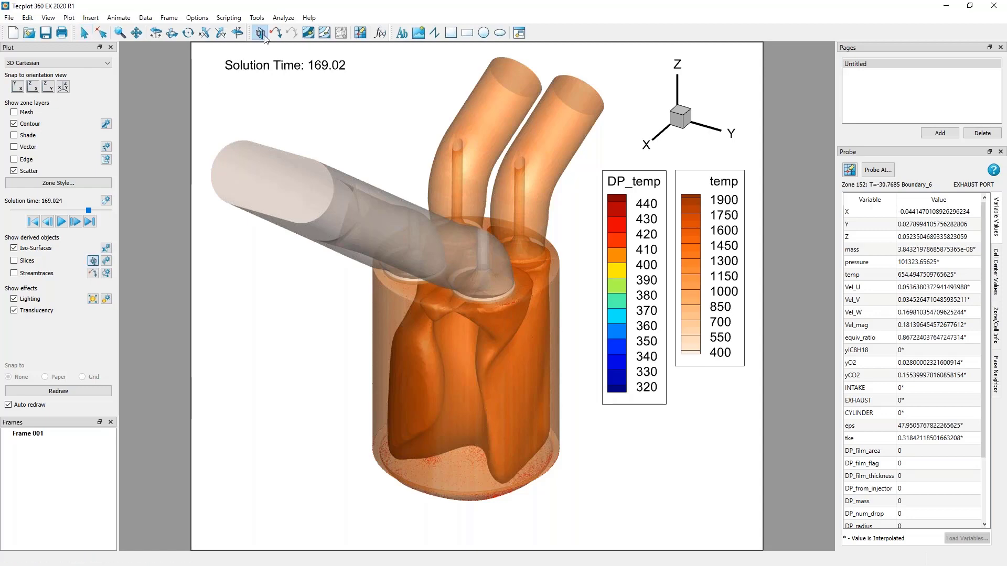
- Place a slice through the cylinder with the Slice tool and hide the iso-surfaces
left_click(524, 272)
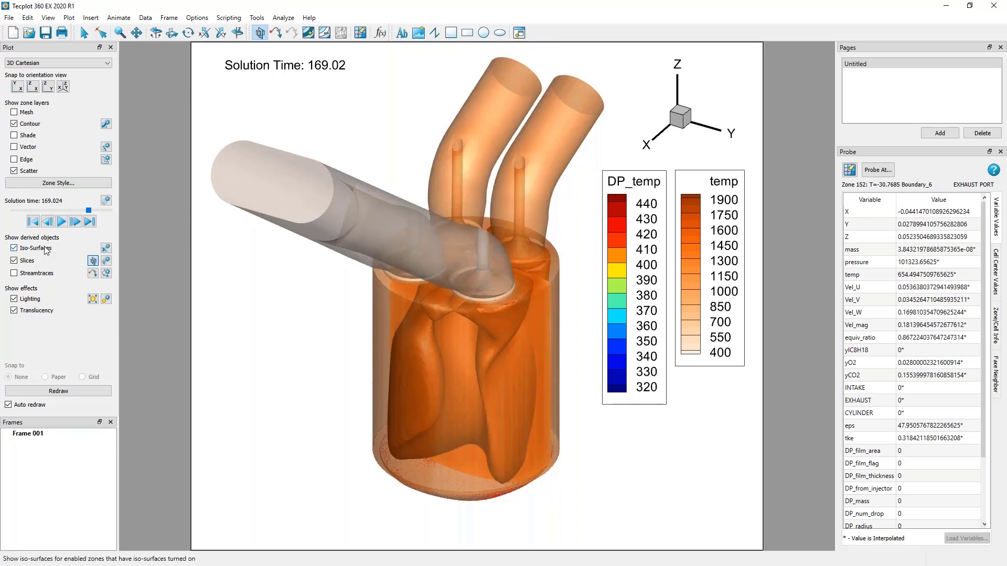
left_click(14, 248)
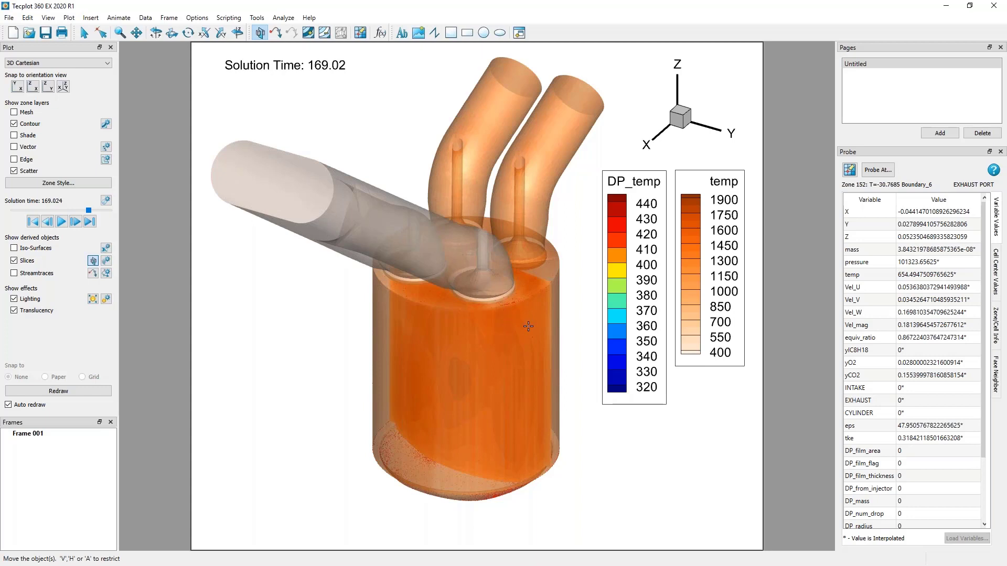
key("Escape")
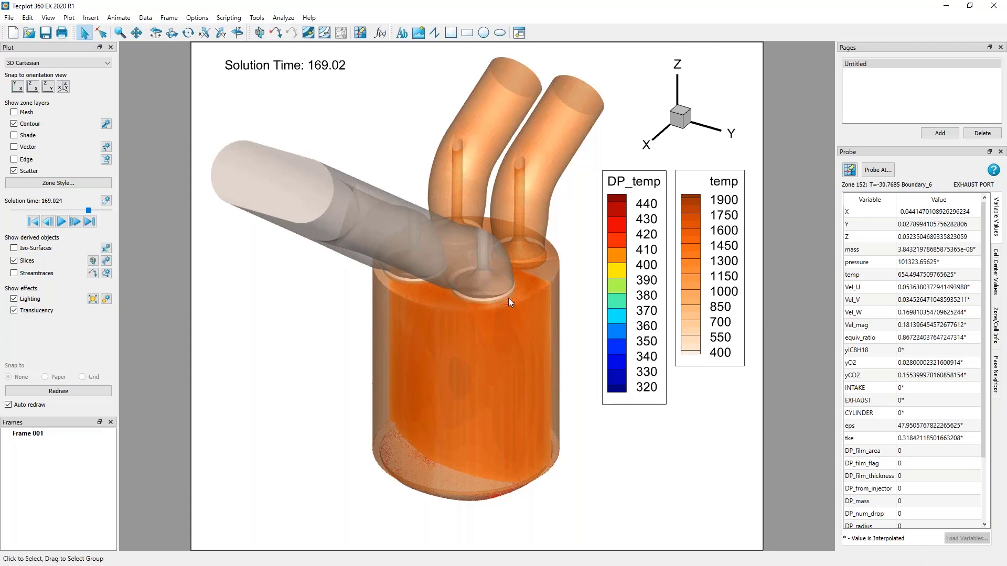
right_click(480, 251)
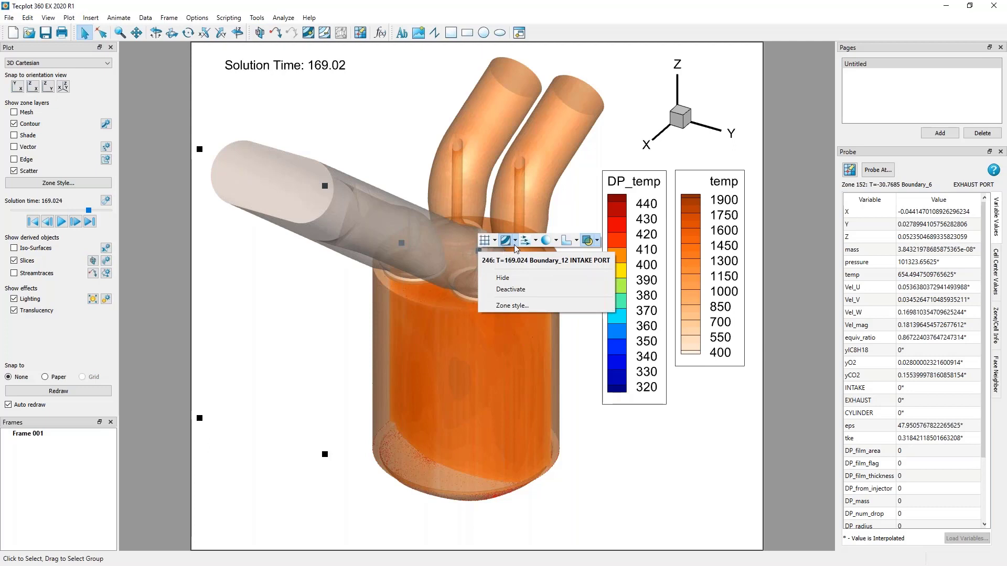
left_click(514, 242)
left_click(314, 102)
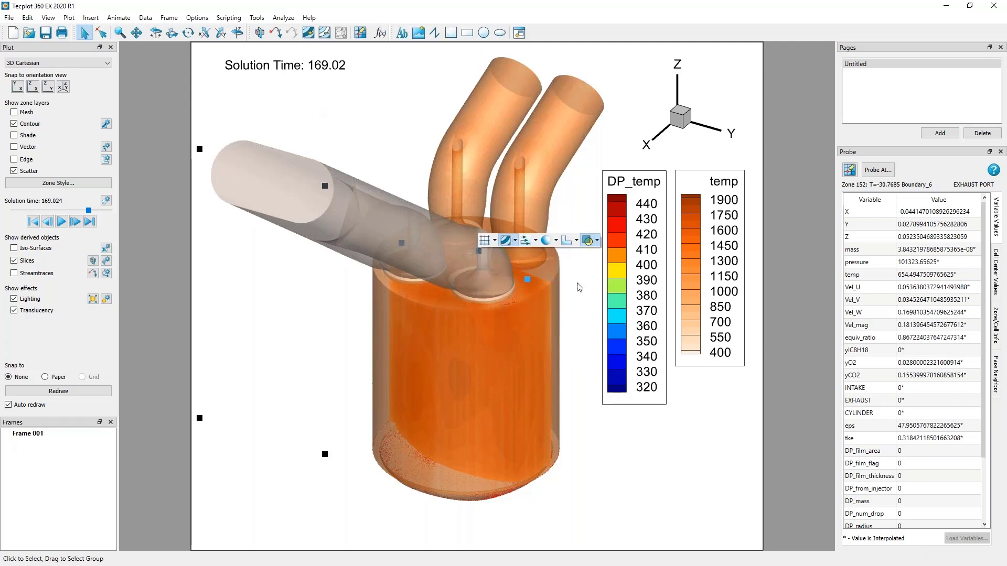
left_click(588, 389)
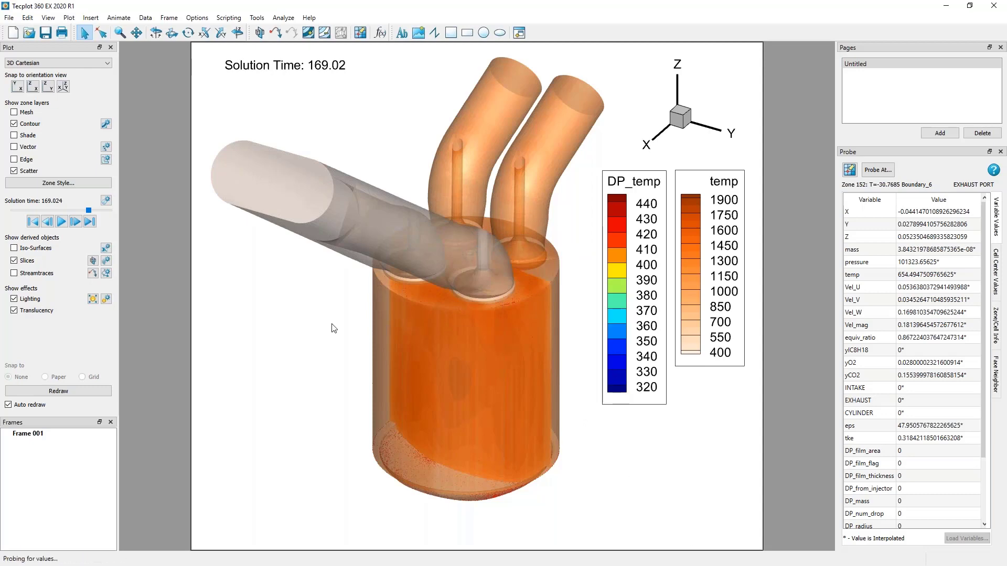
- Turn on value blanking with constraint 1 active, blanking cells where X is greater than the constant 0
left_click(68, 18)
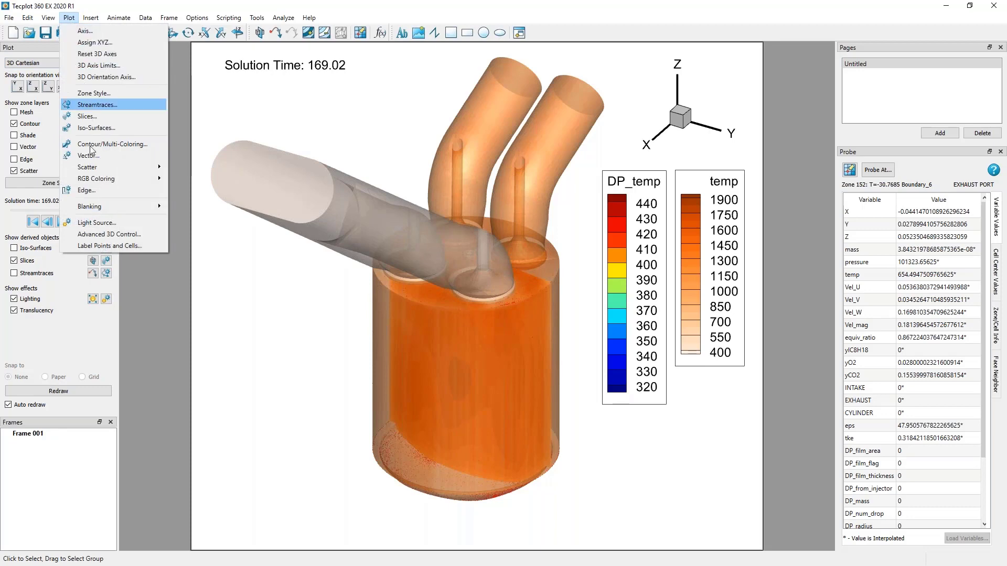
mouse_move(102, 206)
left_click(186, 209)
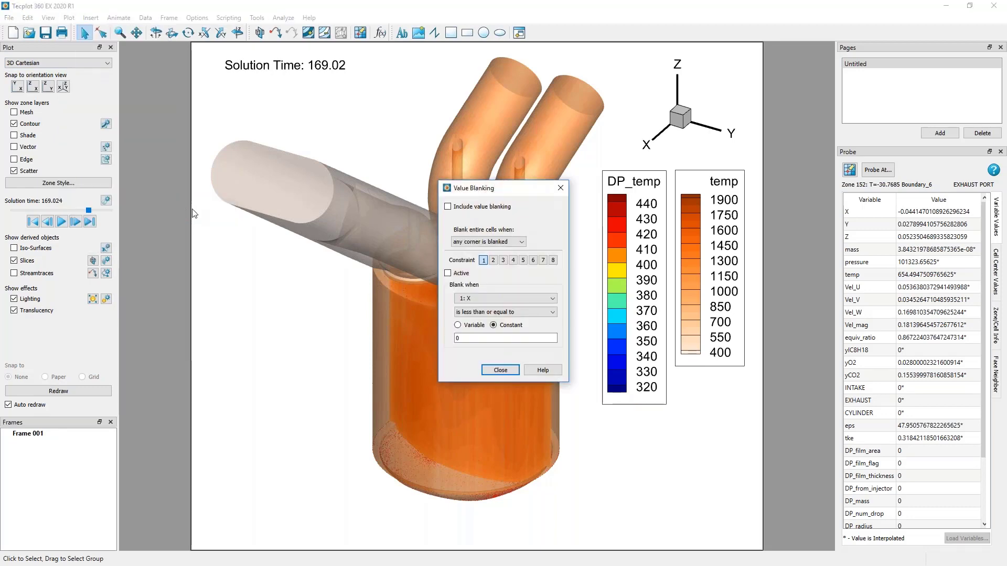
left_click_drag(468, 191, 174, 277)
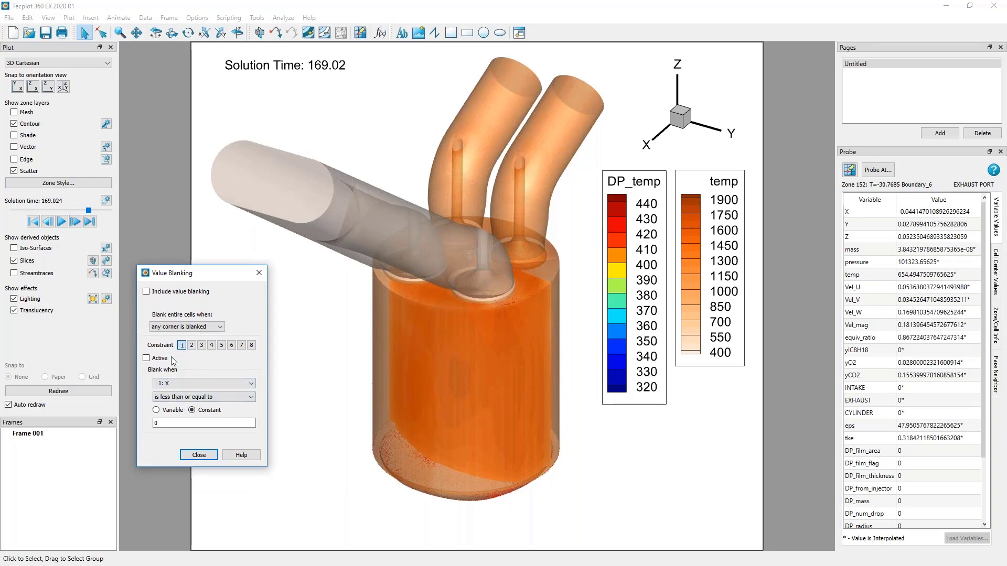
left_click(186, 398)
left_click(170, 421)
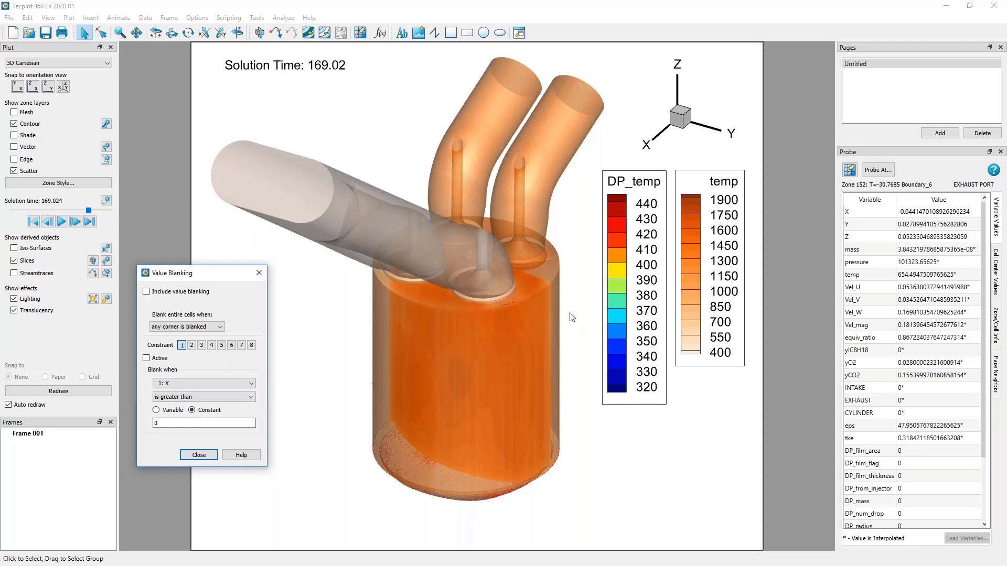
left_click(146, 359)
left_click(147, 292)
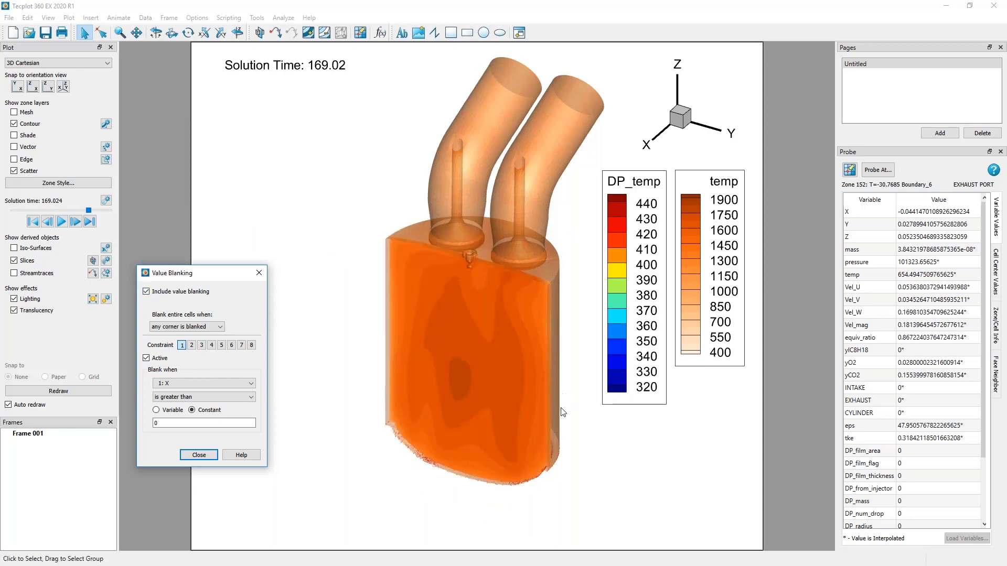
left_click(199, 455)
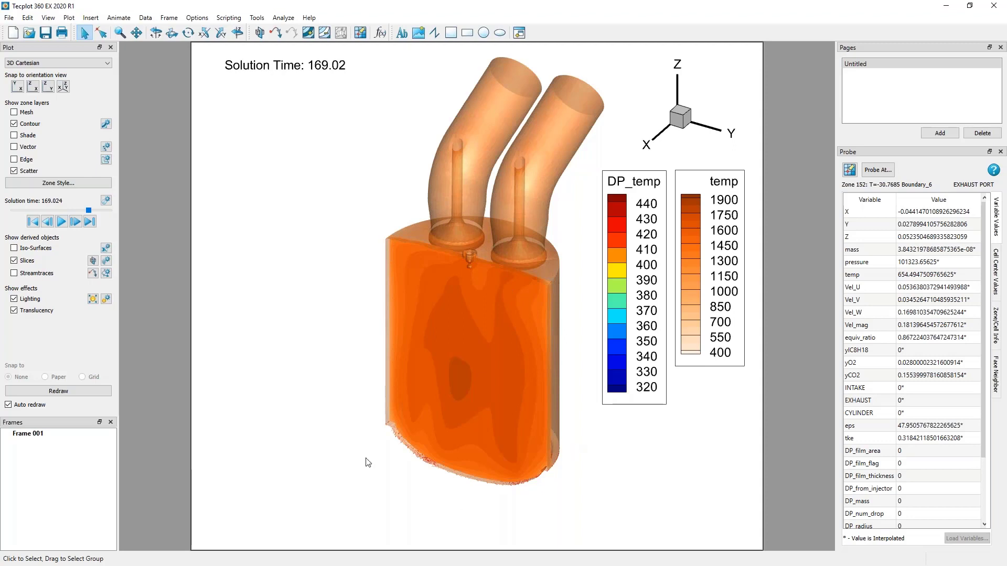
- Advance the blanked slice view through the remaining time steps to solution time 319.23
left_click(76, 222)
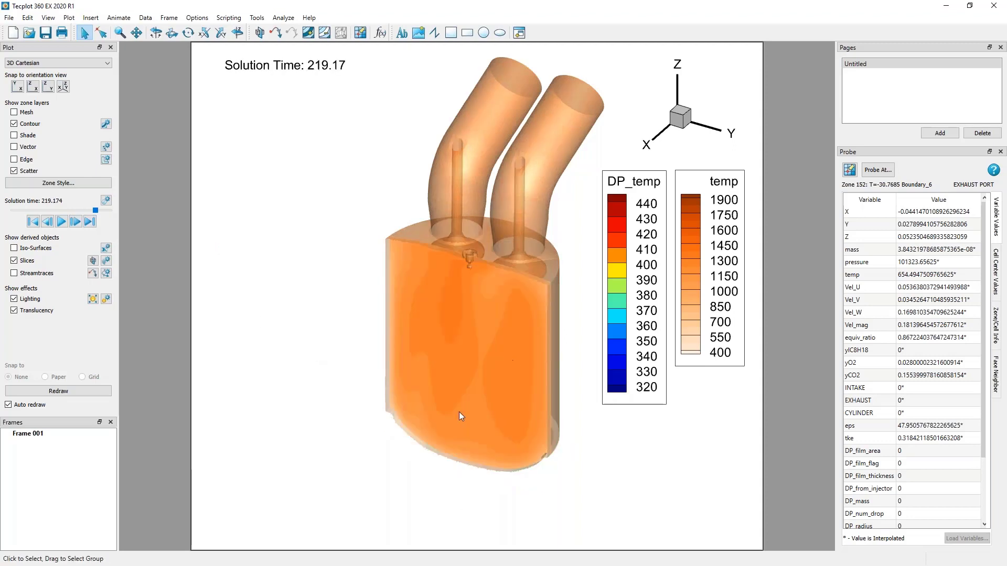
left_click(76, 221)
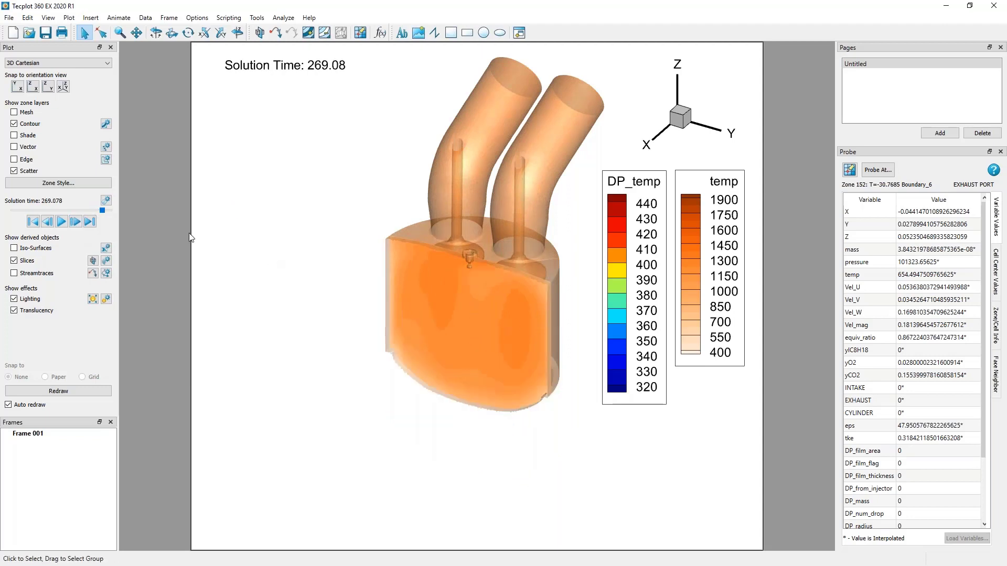
left_click(76, 221)
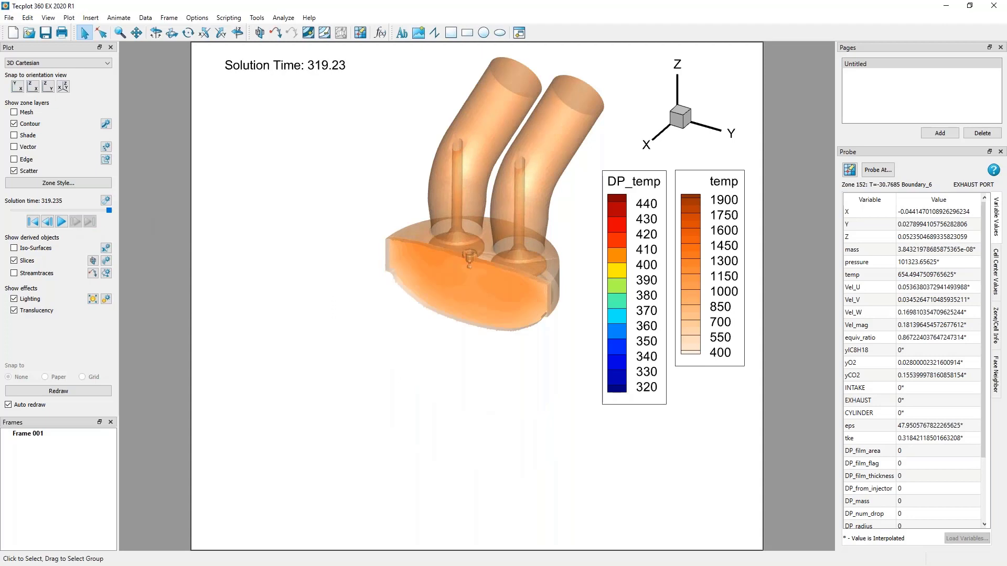
- Open the slice details for the X-plane slice through the cylinder and review the available slice location types
right_click_drag(520, 306, 483, 354)
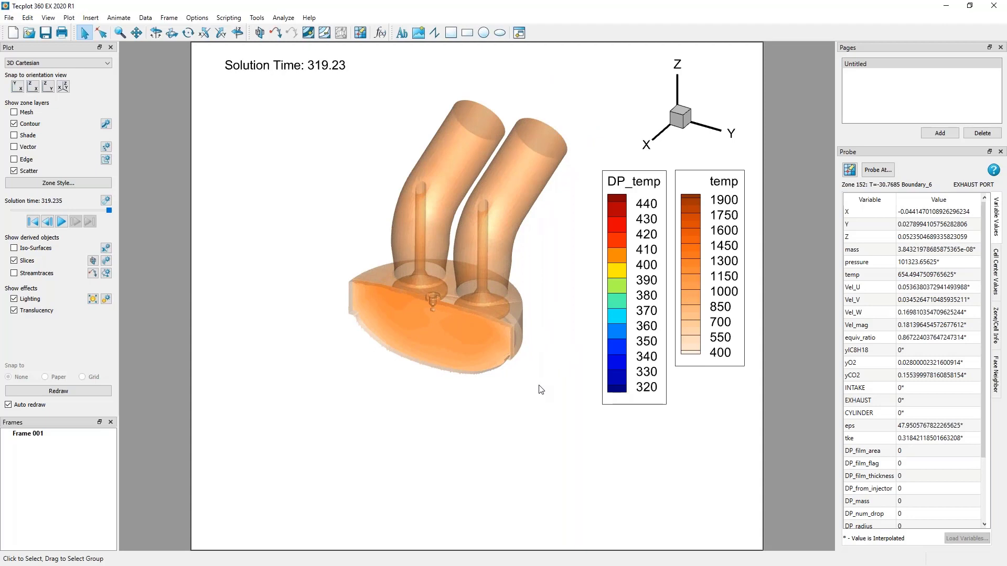
right_click_drag(468, 257, 474, 282)
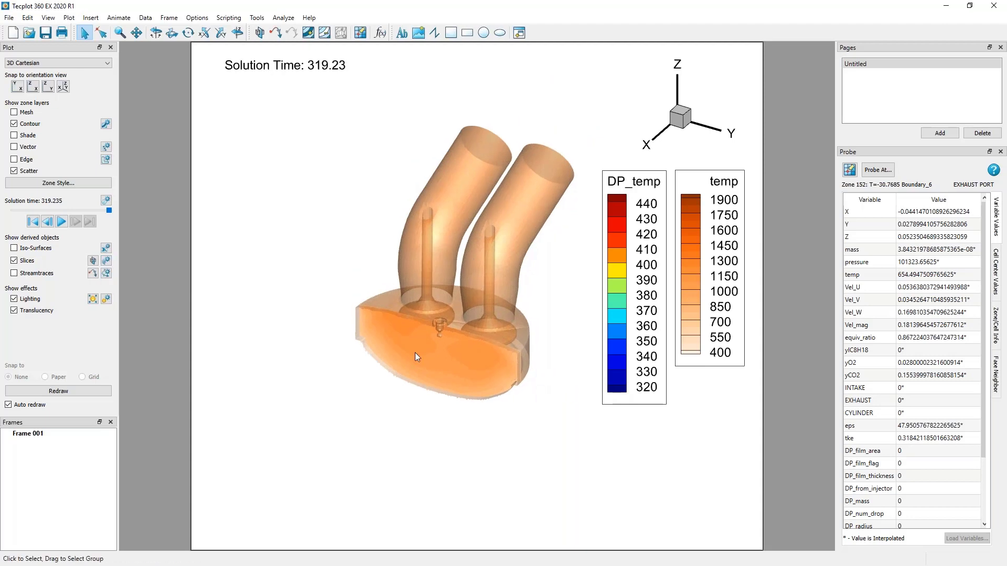
left_click(437, 361)
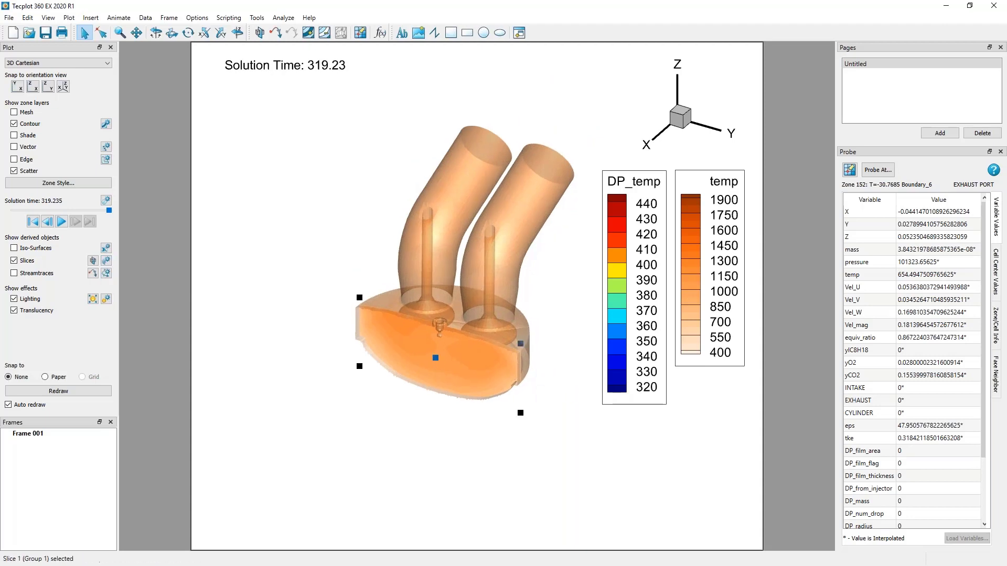
double_click(451, 359)
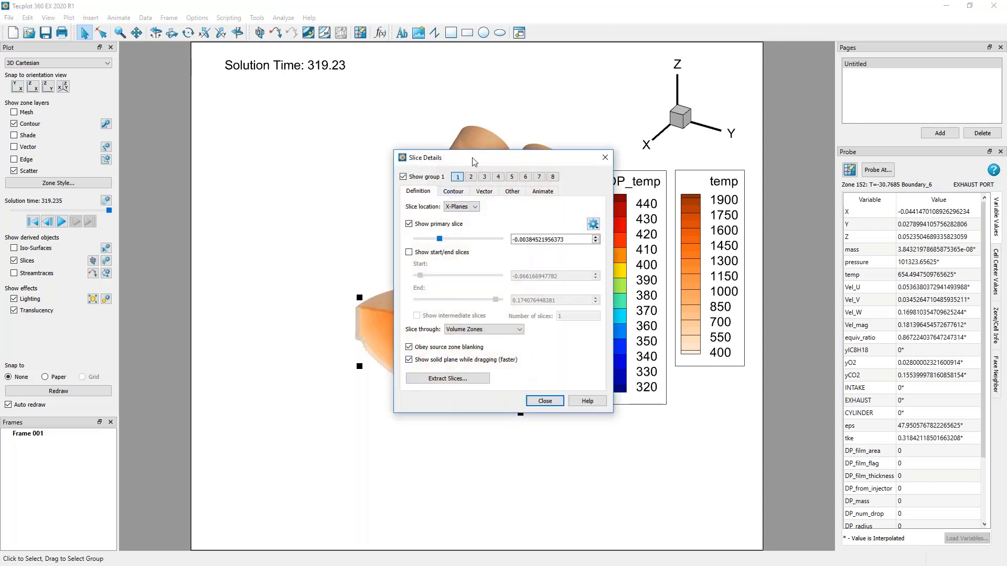
left_click_drag(446, 166, 184, 83)
left_click(214, 129)
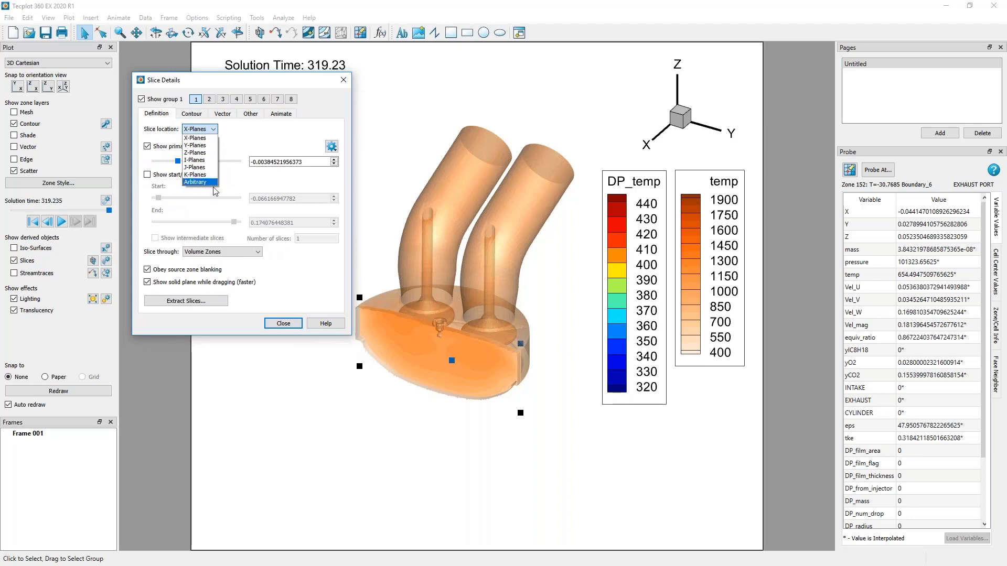
left_click(237, 135)
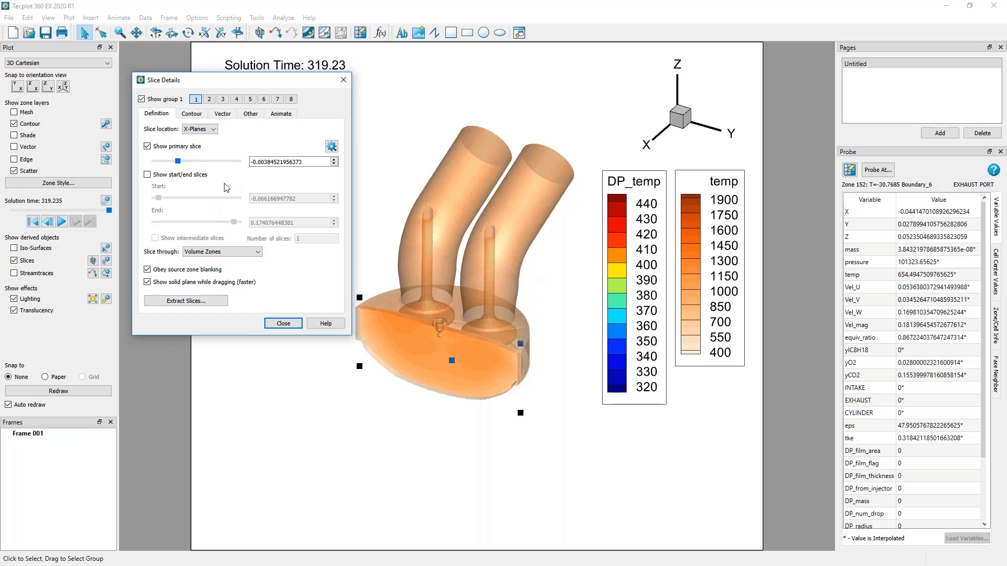
- Try slicing through Surface Zones and return the slice to Volume Zones
left_click(258, 251)
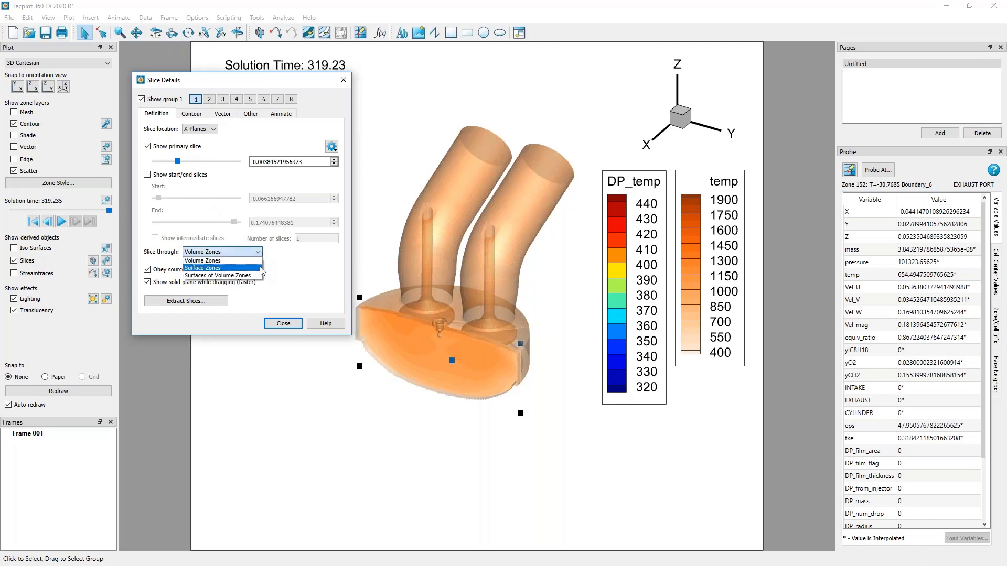
left_click(258, 269)
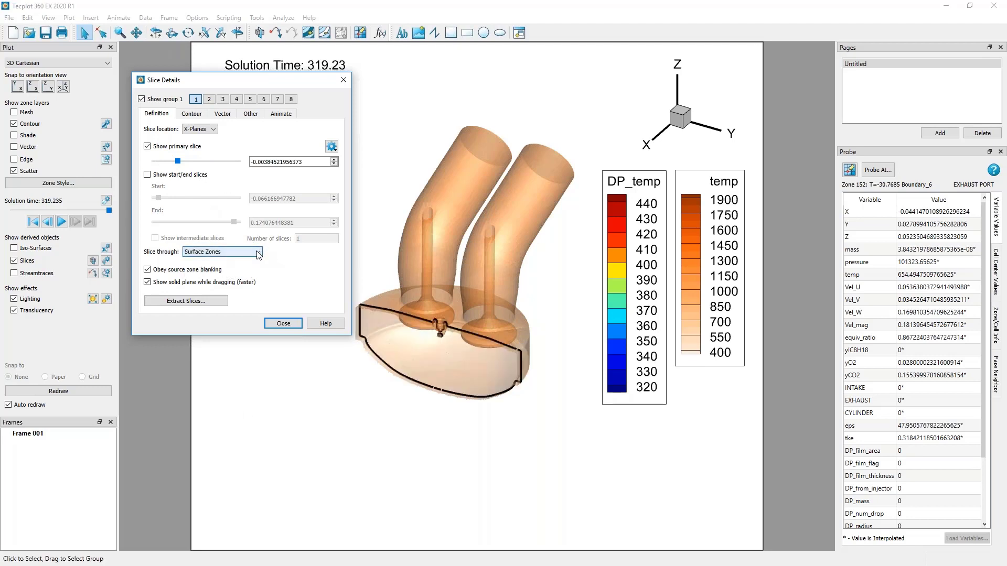
left_click(258, 254)
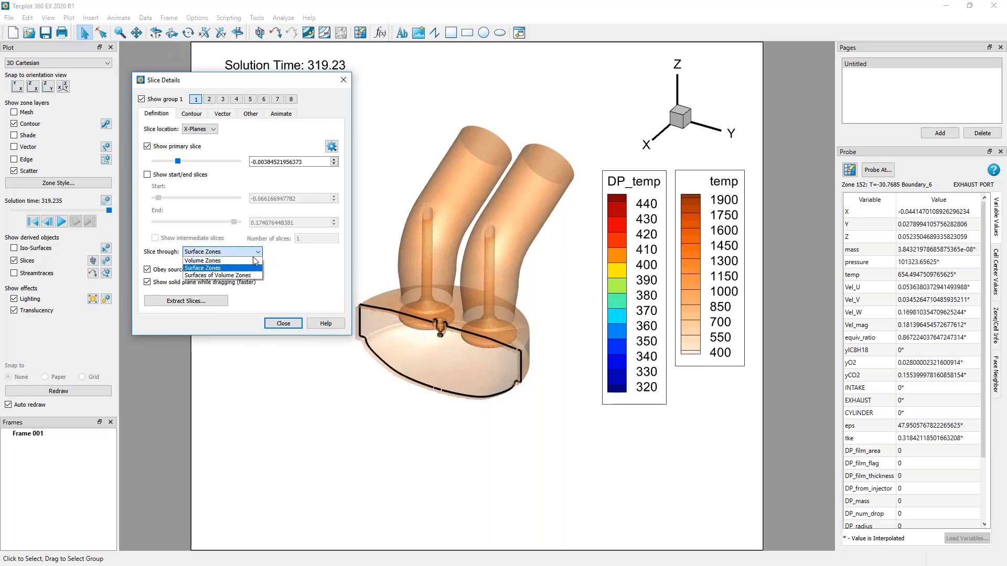
left_click(254, 261)
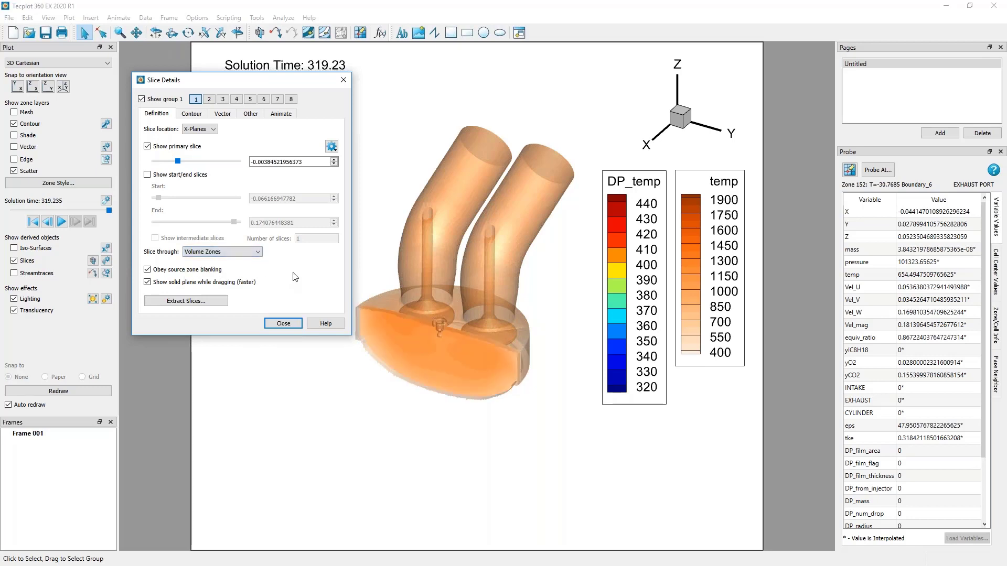
- Review the slice's contour settings and the choices for its flood variable
left_click(192, 114)
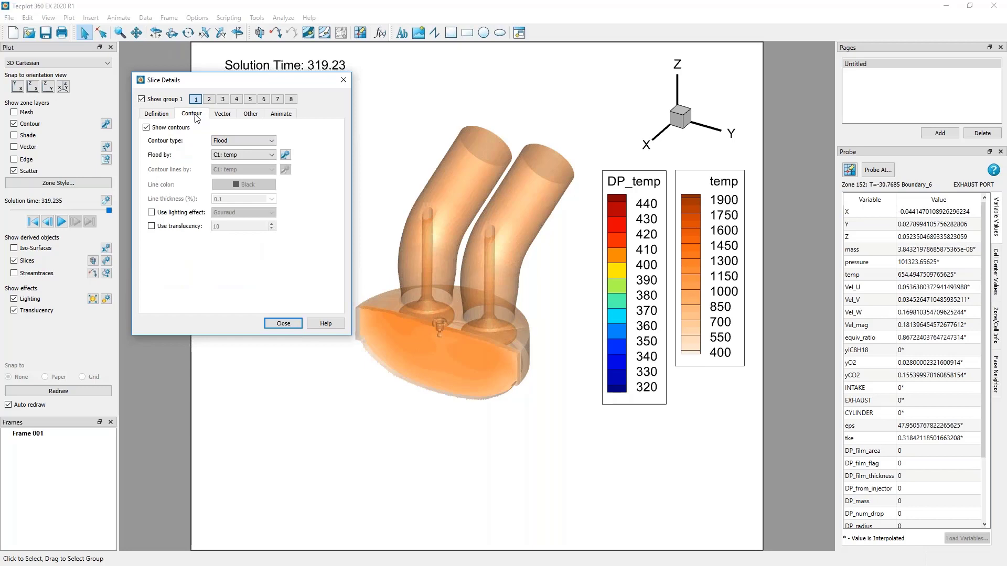
left_click(272, 155)
left_click(272, 155)
- Show vectors on the slice using Vel_U, Vel_V and Vel_W as the U, V and W variables
left_click(223, 113)
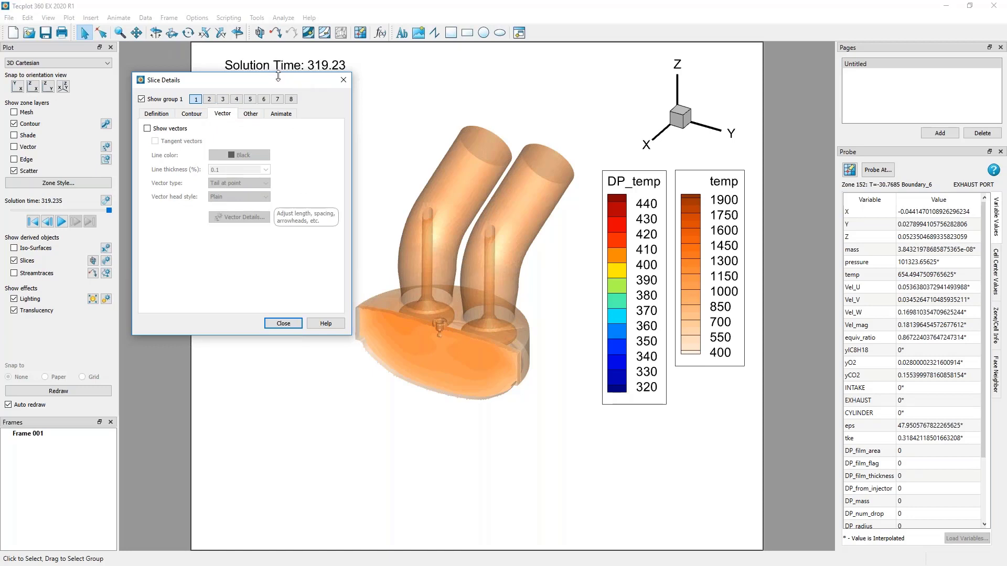
left_click_drag(282, 84, 278, 93)
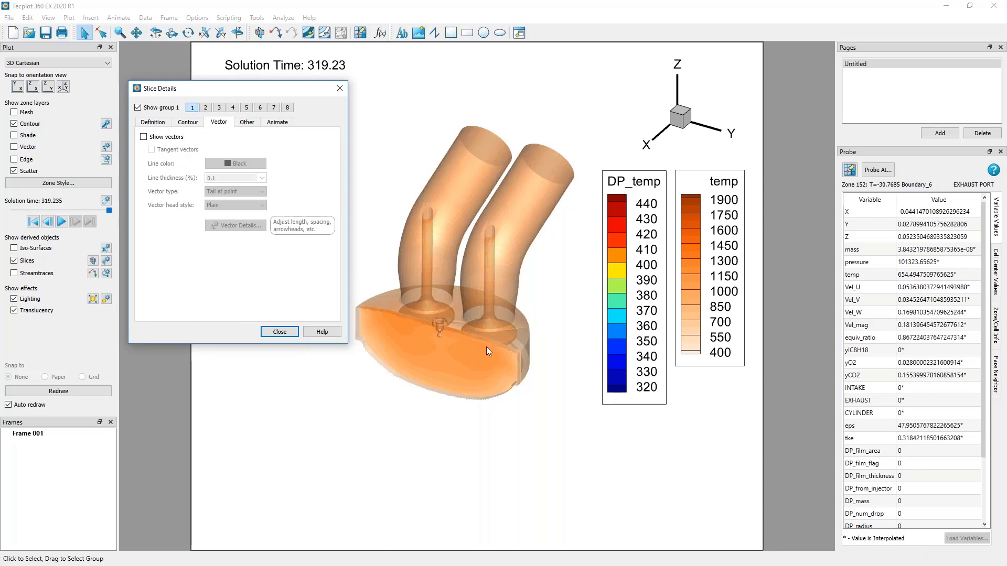
left_click(167, 137)
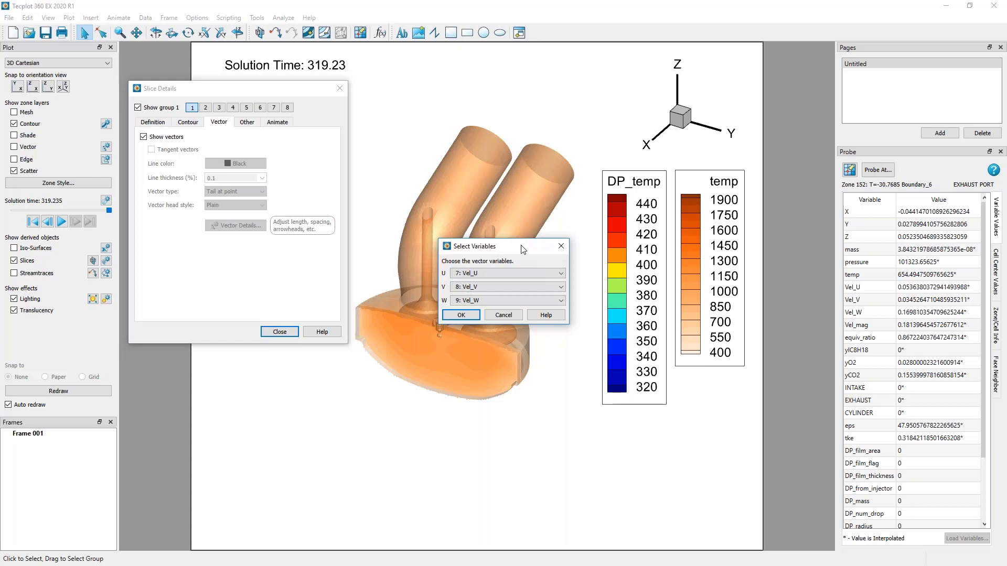
left_click_drag(521, 255, 233, 362)
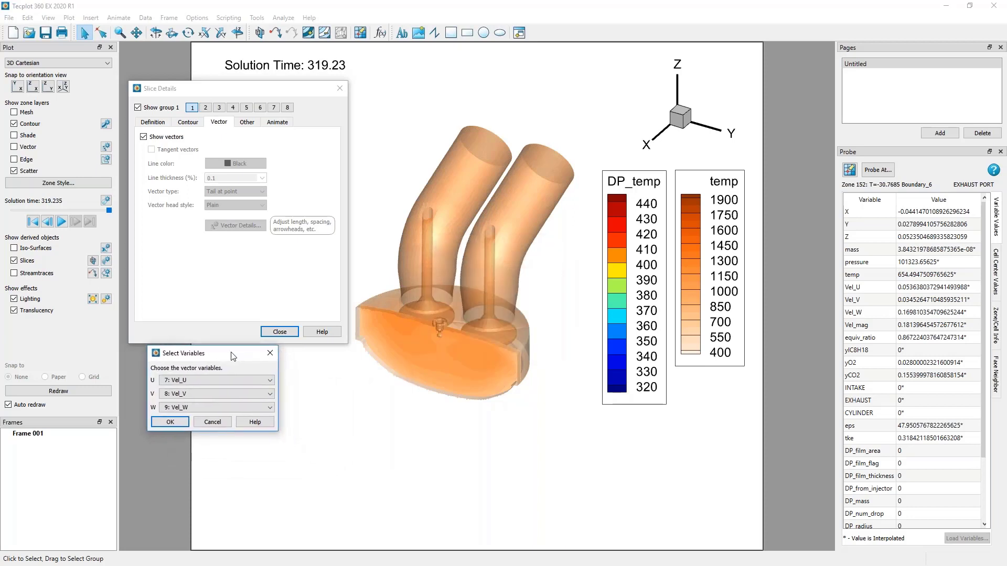
left_click(247, 378)
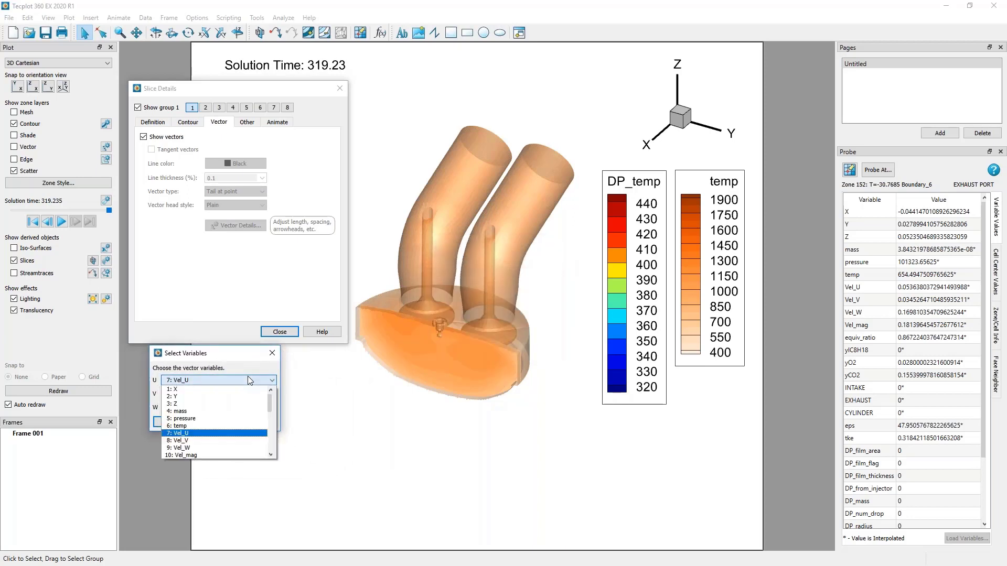
left_click(245, 434)
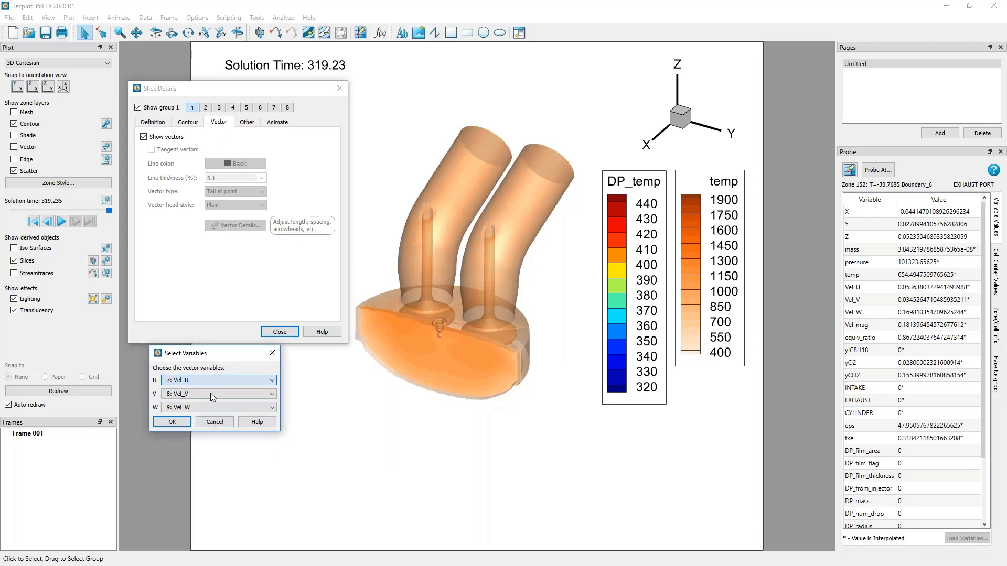
left_click(179, 424)
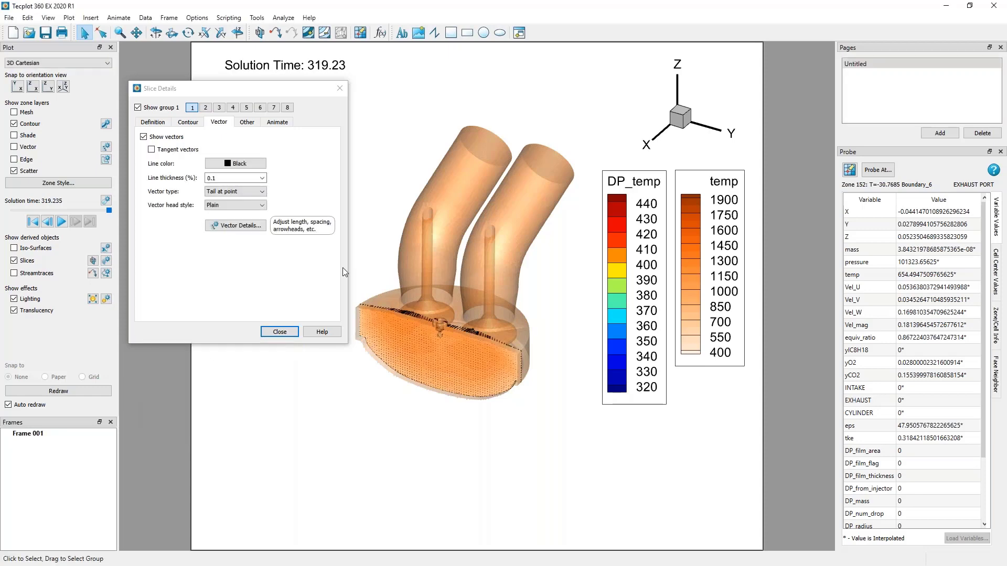
- Open the detailed vector settings for the vectors on the cylinder slice
middle_click_drag(429, 335, 470, 472)
right_click_drag(462, 434, 540, 441)
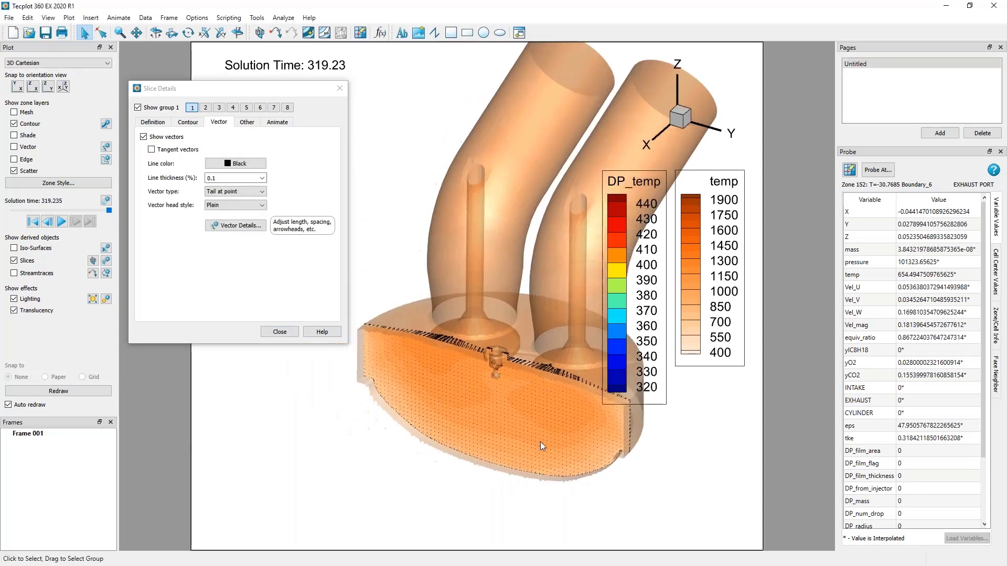
middle_click_drag(540, 441, 402, 311)
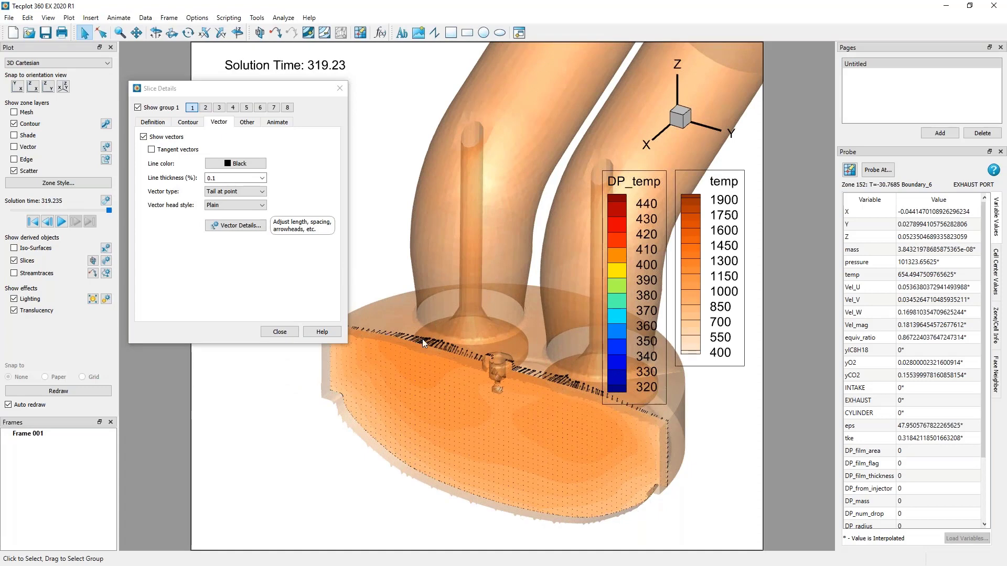
left_click(238, 225)
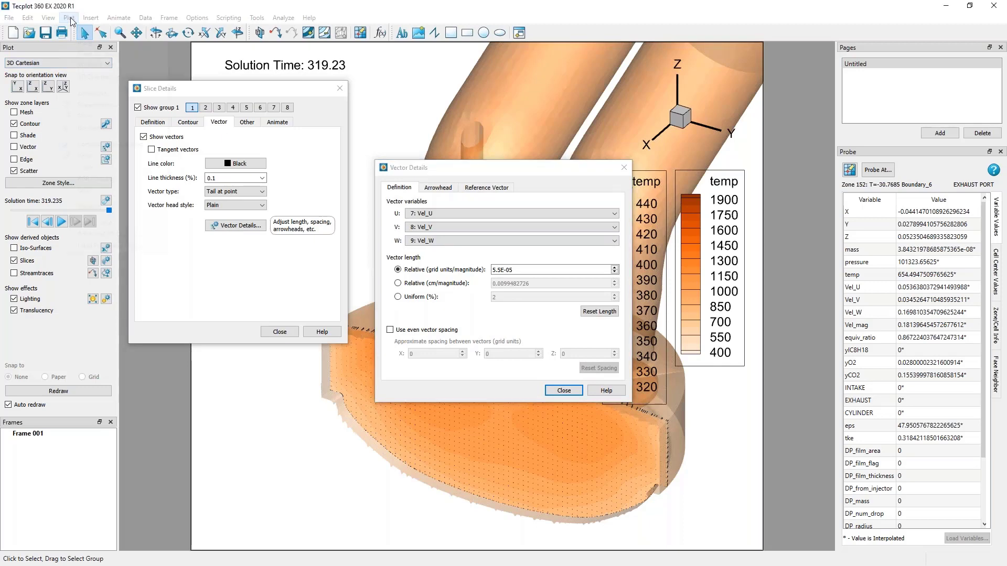
left_click(69, 18)
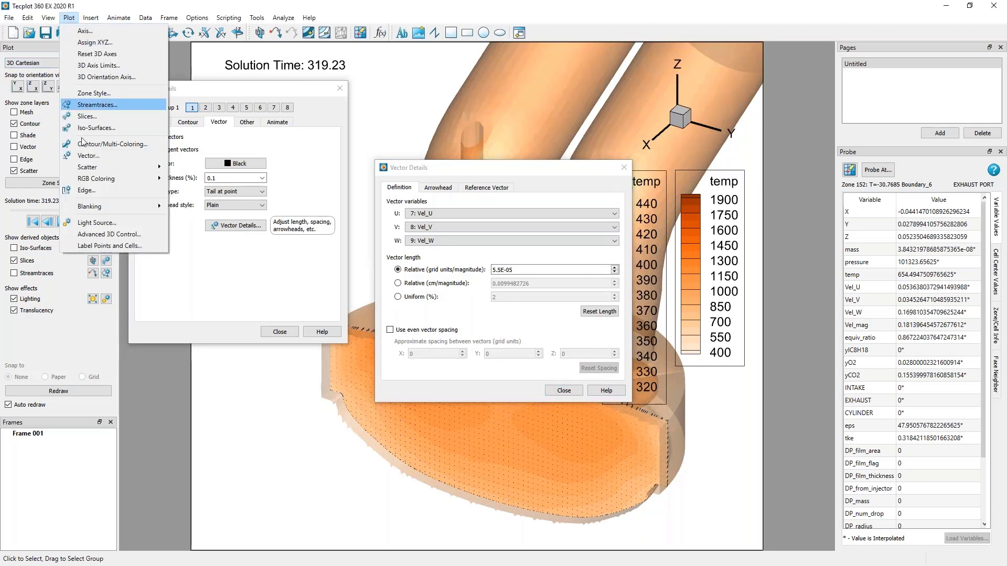
left_click(322, 142)
left_click(579, 214)
left_click(579, 214)
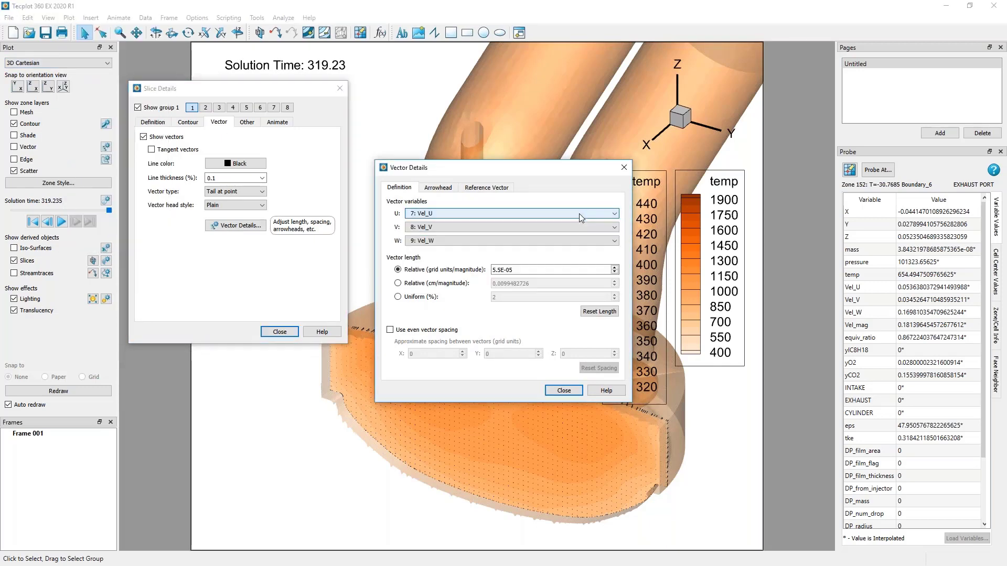
- Set the vectors to a uniform length of 3% and enable even vector spacing
left_click_drag(472, 168, 827, 180)
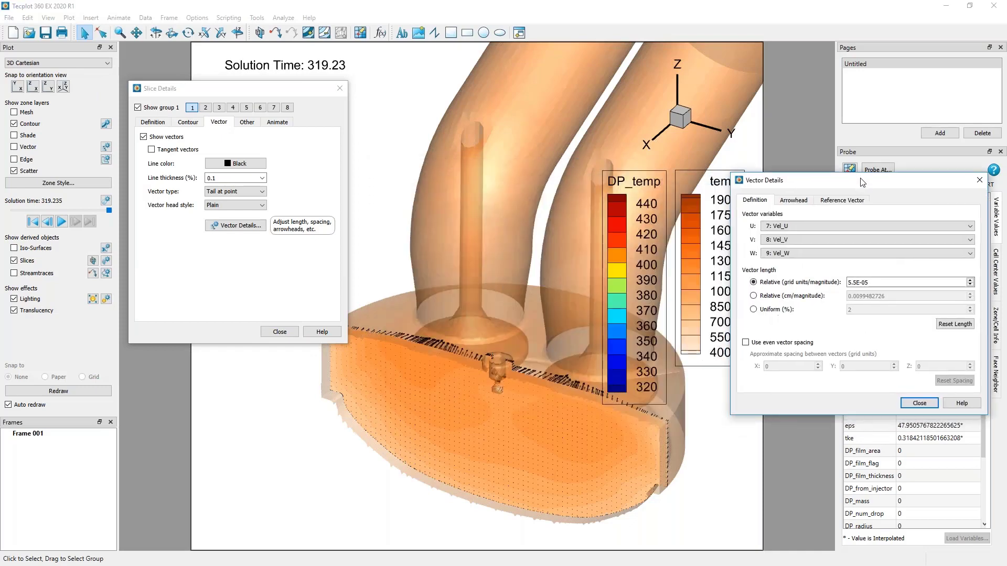
left_click(753, 309)
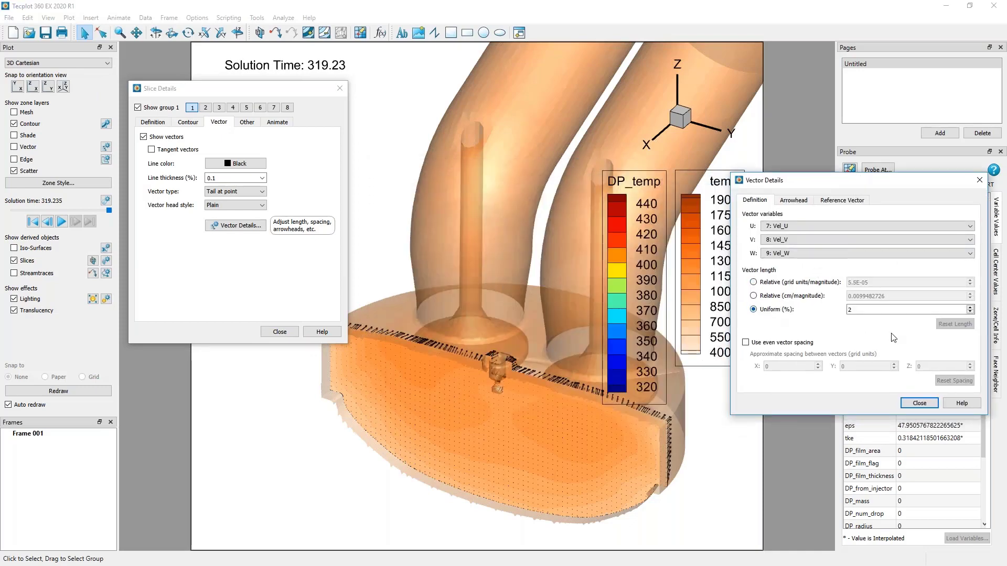
left_click(970, 306)
left_click(970, 306)
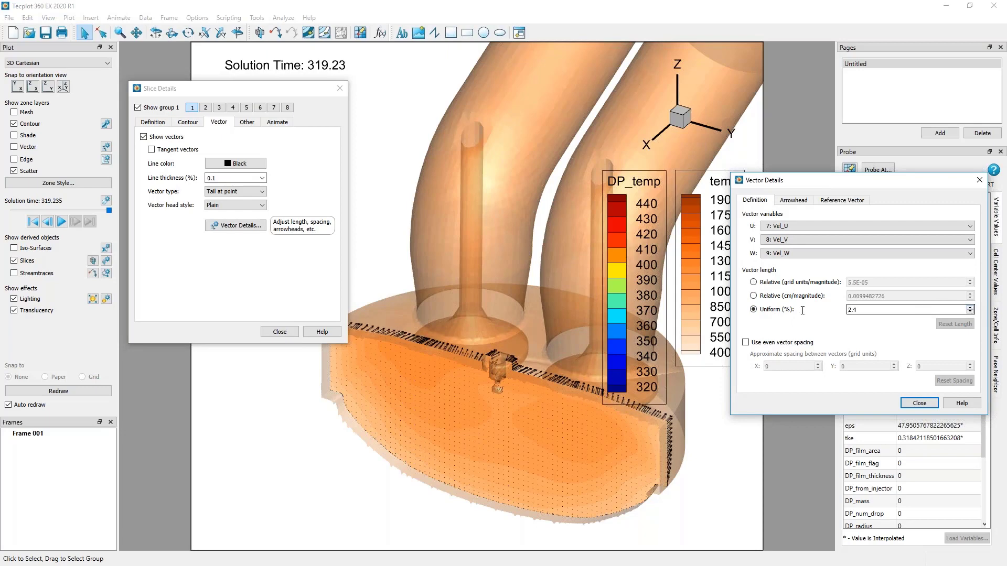
left_click_drag(802, 311, 754, 310)
type("3")
key("Tab")
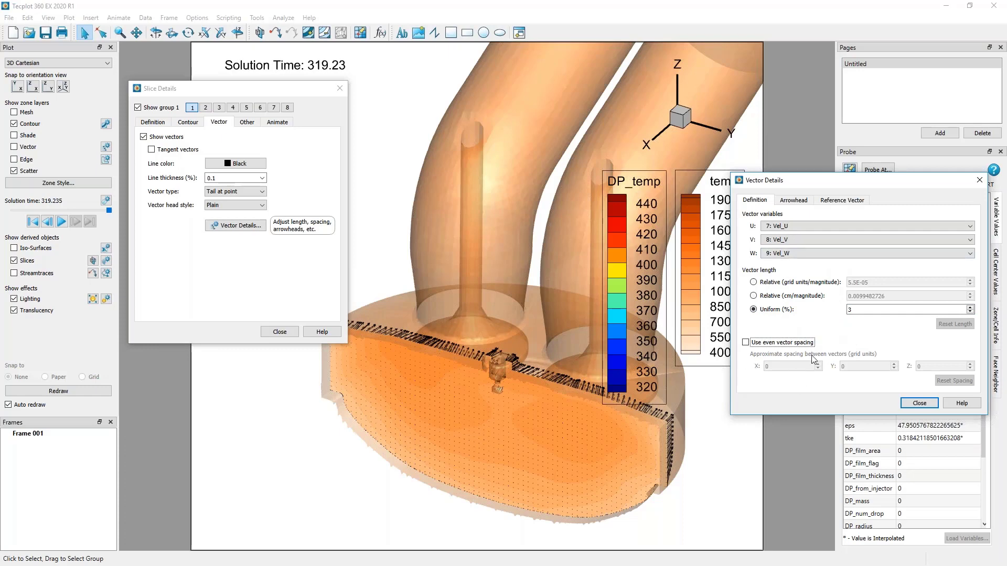
left_click(747, 344)
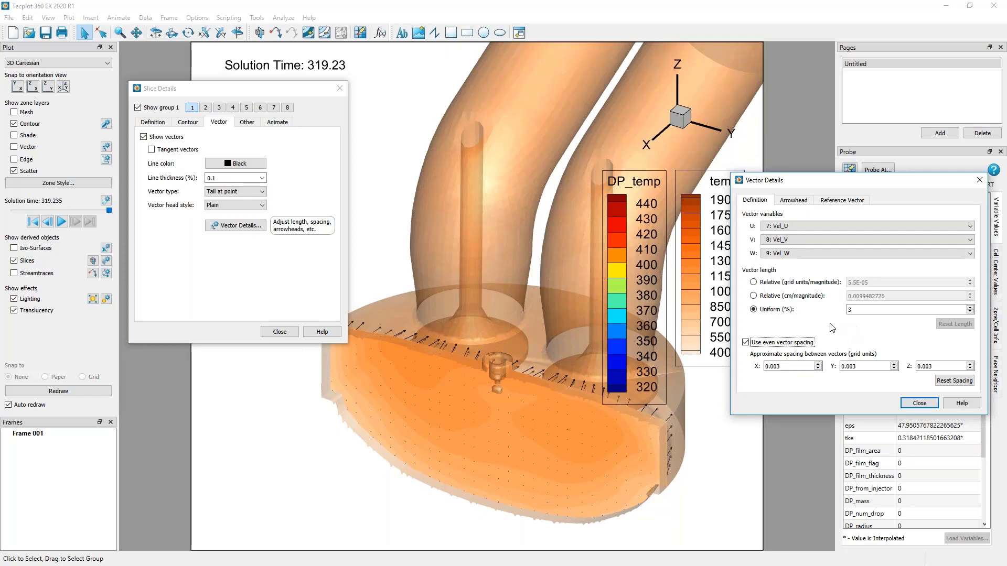
- Show the mesh on the slice and inspect its cells up close
left_click(248, 123)
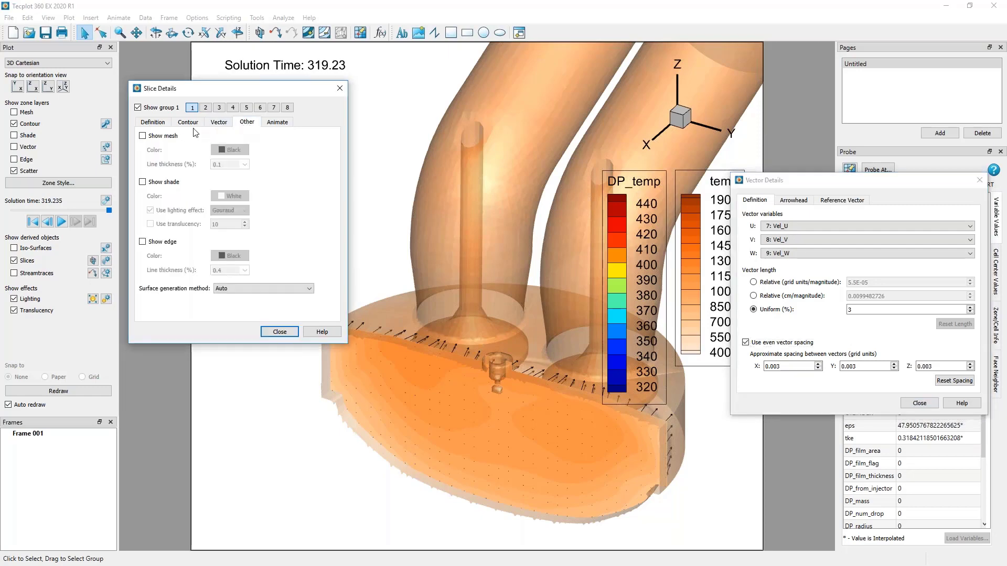
left_click(142, 136)
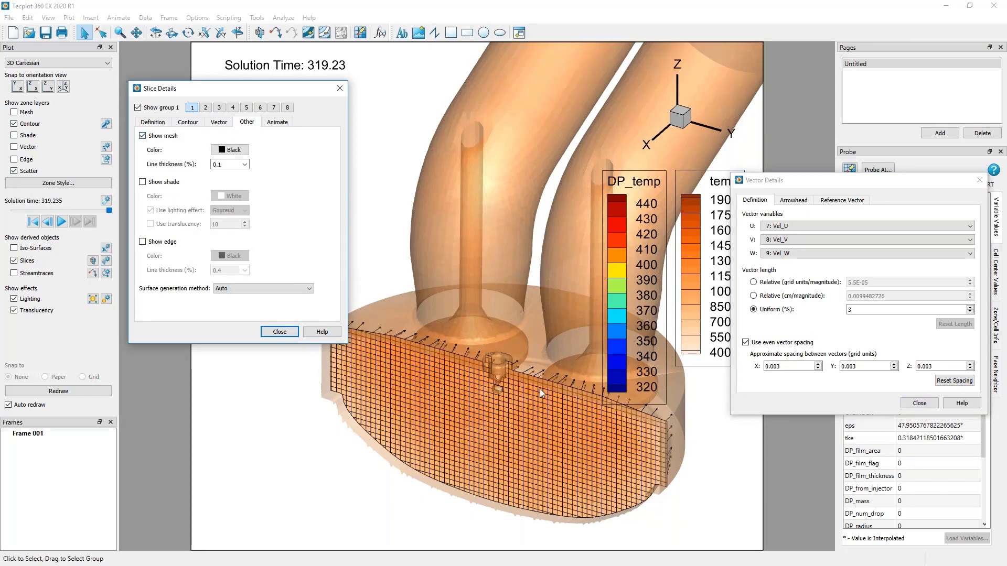
scroll(539, 388, "up", 6)
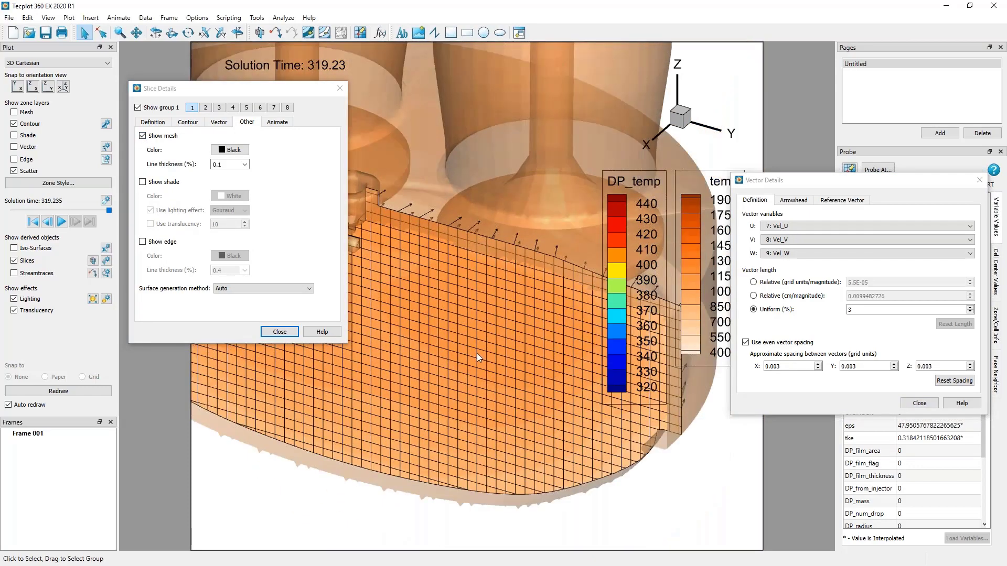
scroll(543, 318, "up", 2)
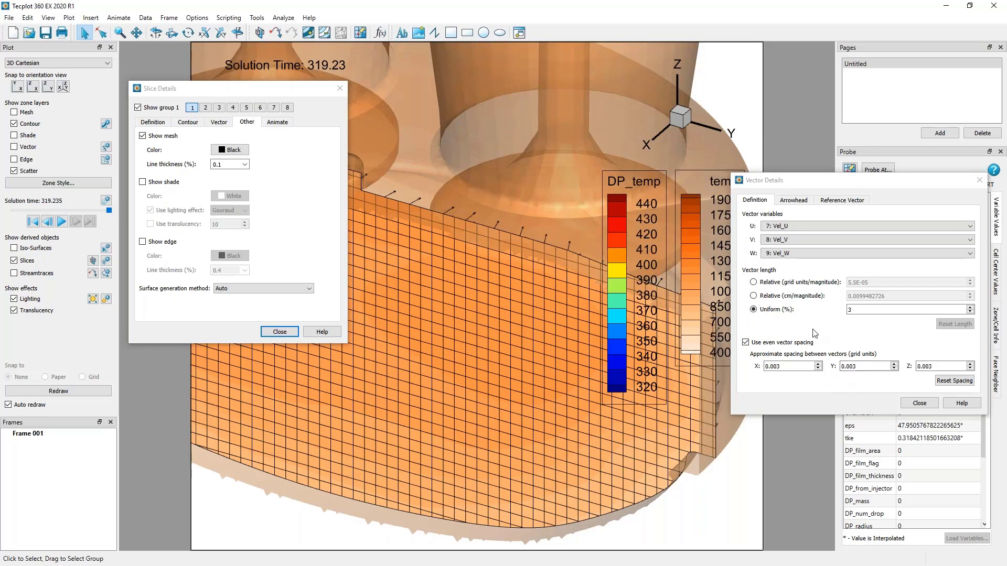
- Reset the even vector spacing for the whole-model view and close the vector and slice settings
middle_click_drag(451, 321, 511, 105)
left_click(954, 381)
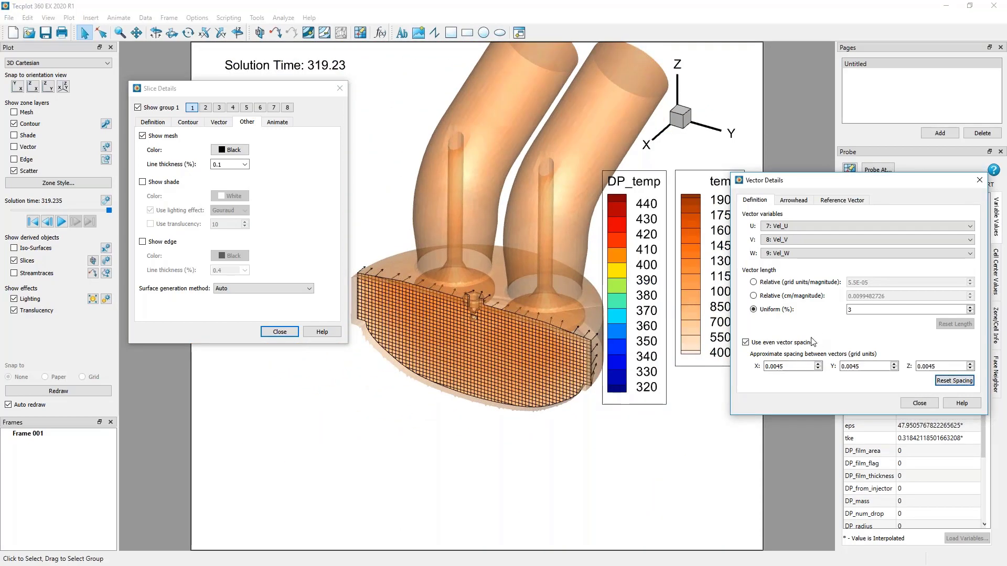
left_click(919, 403)
left_click(279, 332)
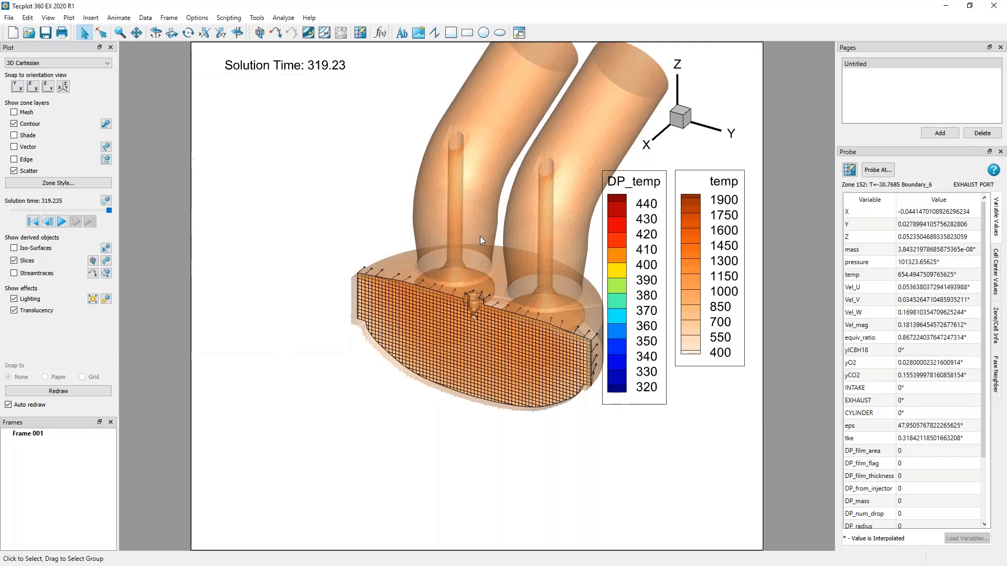
scroll(440, 276, "up", 5)
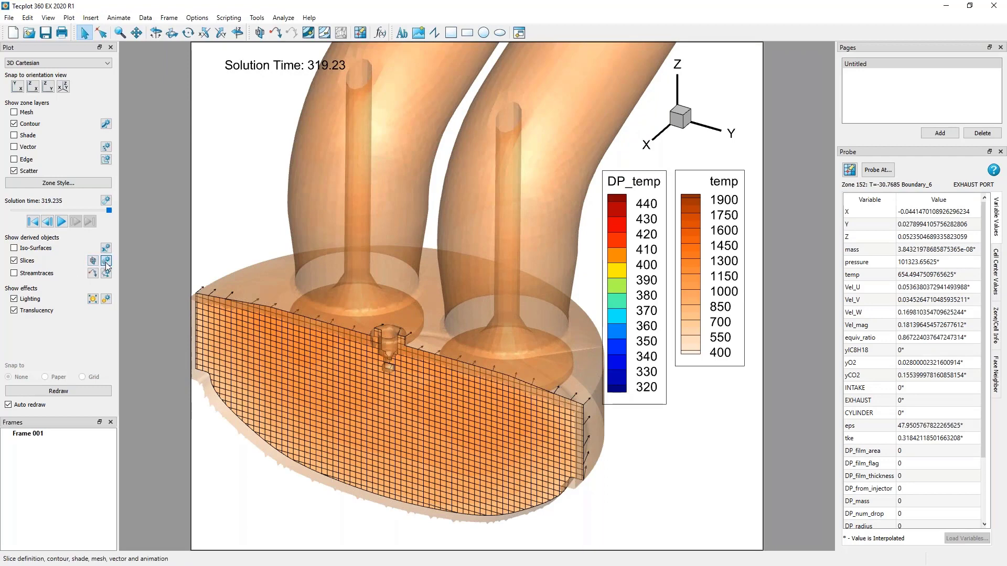
- Open the slice definition settings and hide slice group 1
left_click(107, 266)
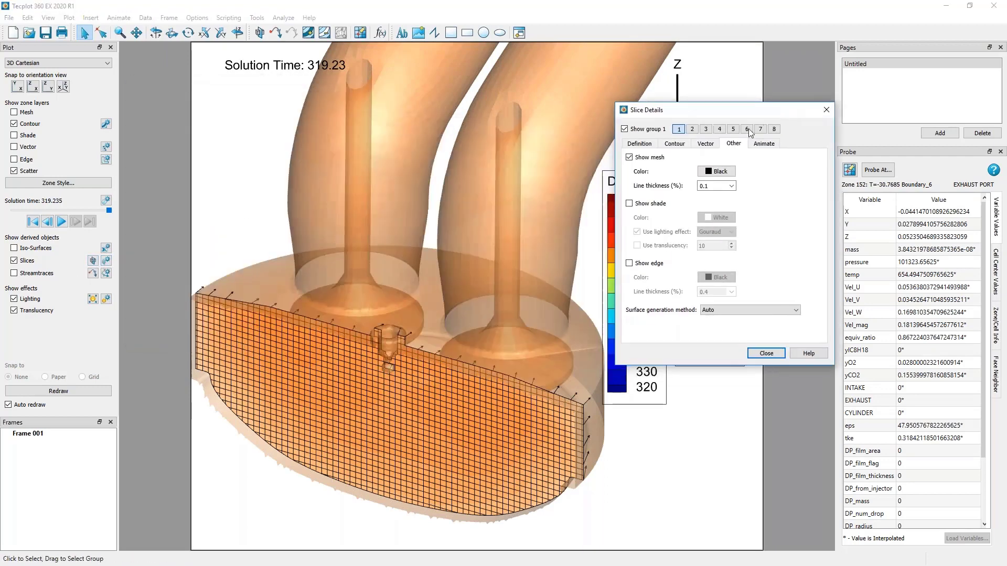
left_click(639, 143)
left_click_drag(697, 110, 788, 143)
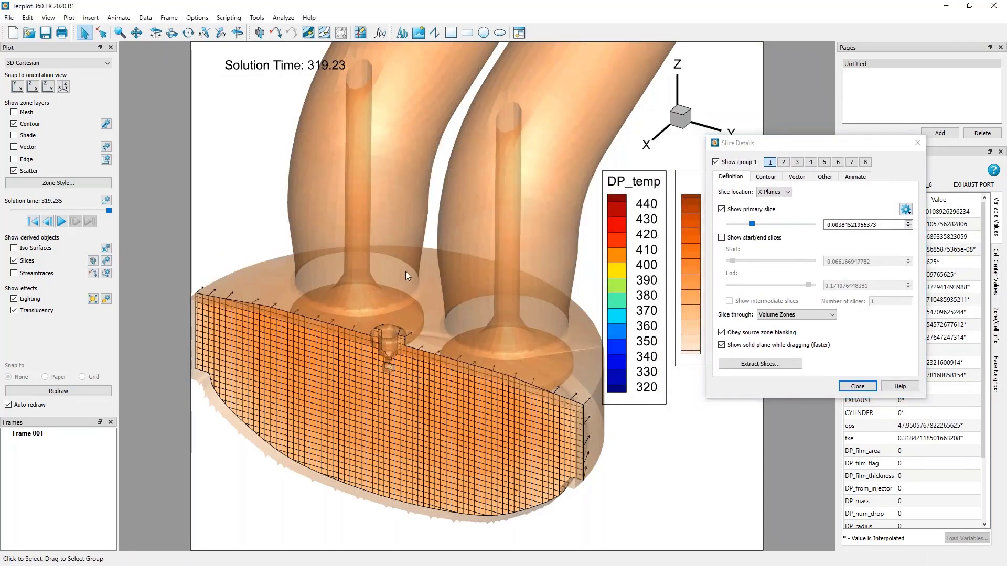
right_click_drag(385, 285, 417, 232)
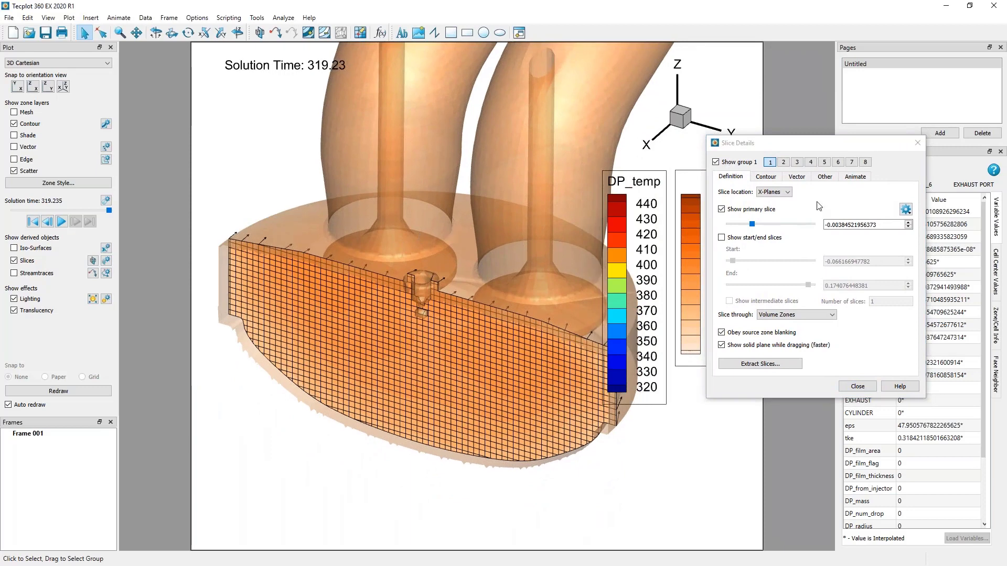
left_click(840, 197)
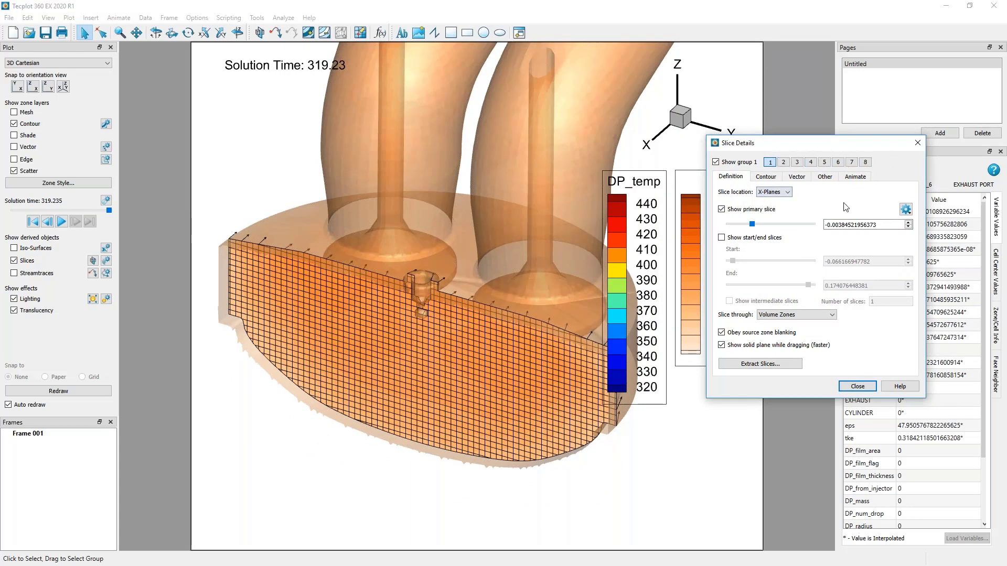
left_click(783, 163)
left_click(770, 162)
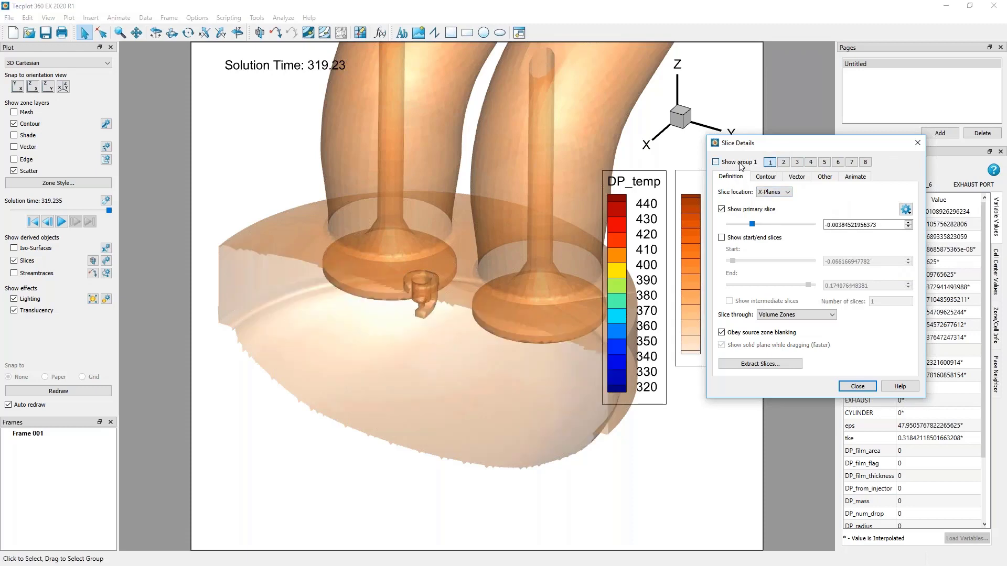
- Place a Y-plane slice of group 2 through the cylinder beside the injector, at about Y = 0.00085
left_click(783, 163)
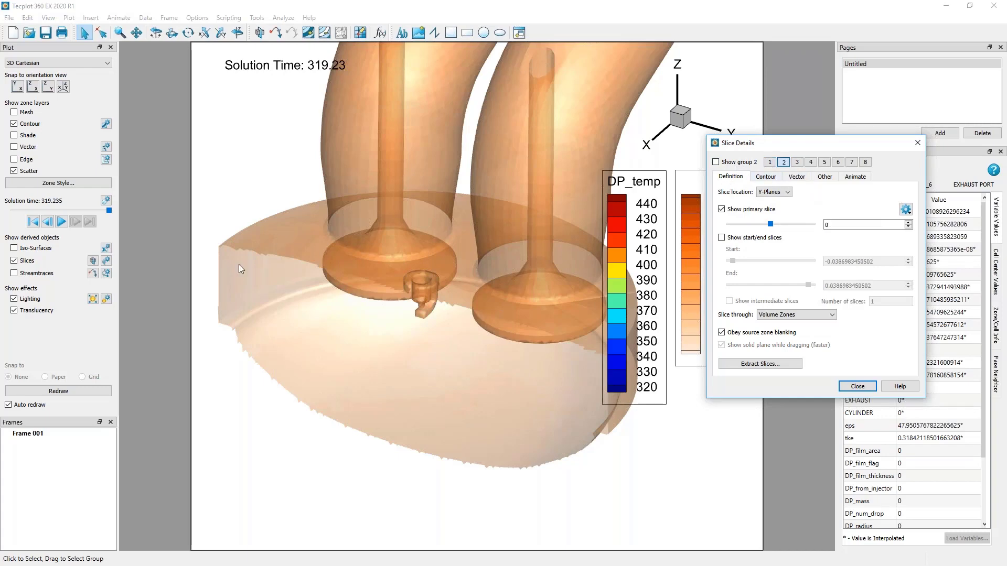
left_click(93, 260)
left_click(458, 306)
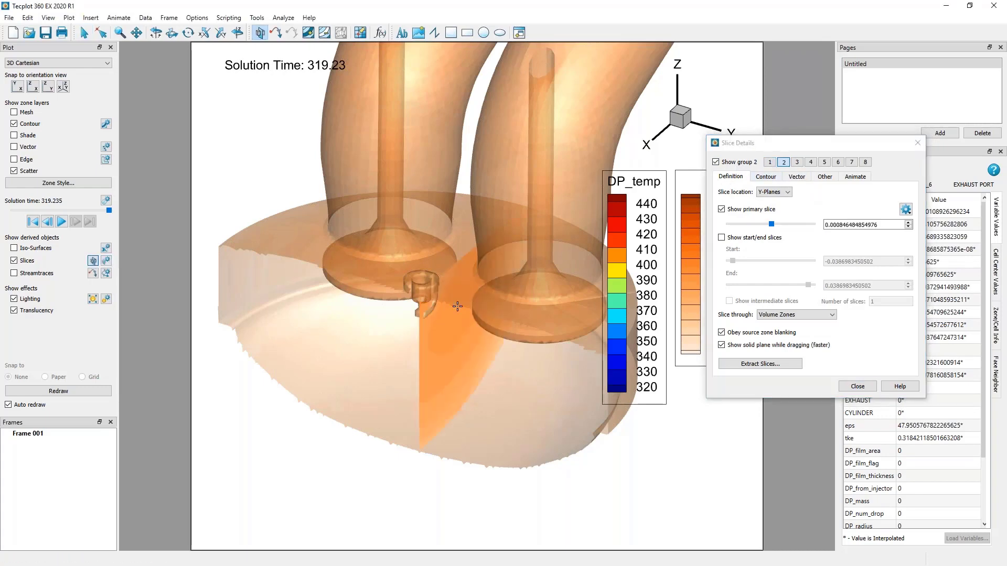
right_click_drag(441, 308, 420, 232)
right_click_drag(466, 254, 456, 264)
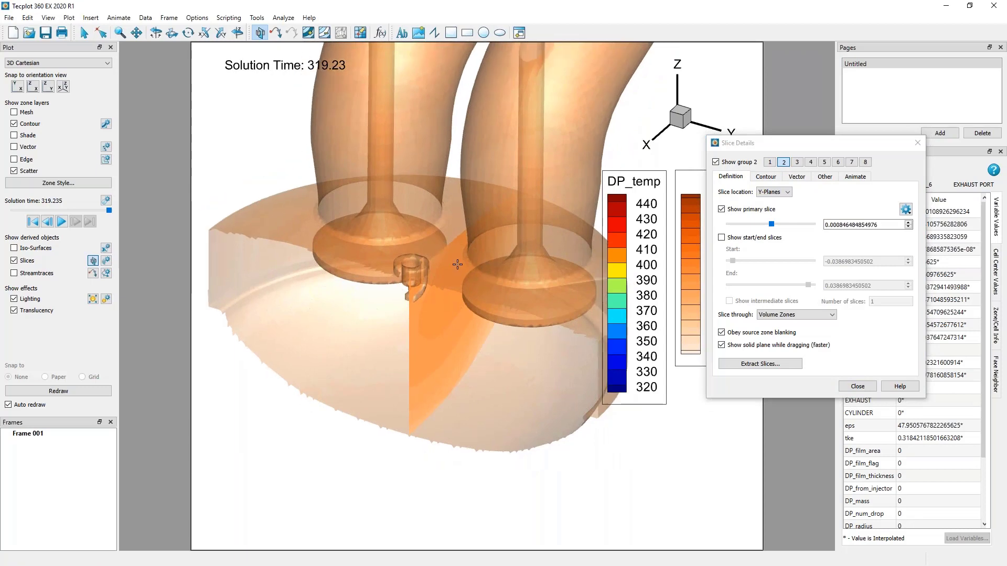
- Switch the group 2 slice to an X-plane and to a Z-plane at about -0.025 in the cylinder
left_click_drag(434, 242, 441, 262)
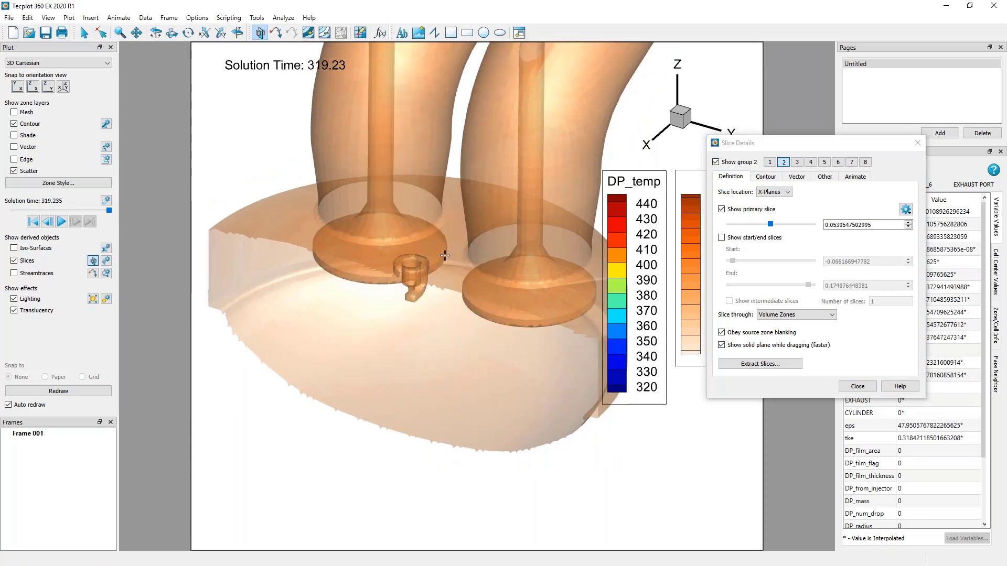
key("z")
mouse_move(425, 272)
left_mouse_down()
mouse_move(467, 326)
mouse_move(414, 278)
left_mouse_up()
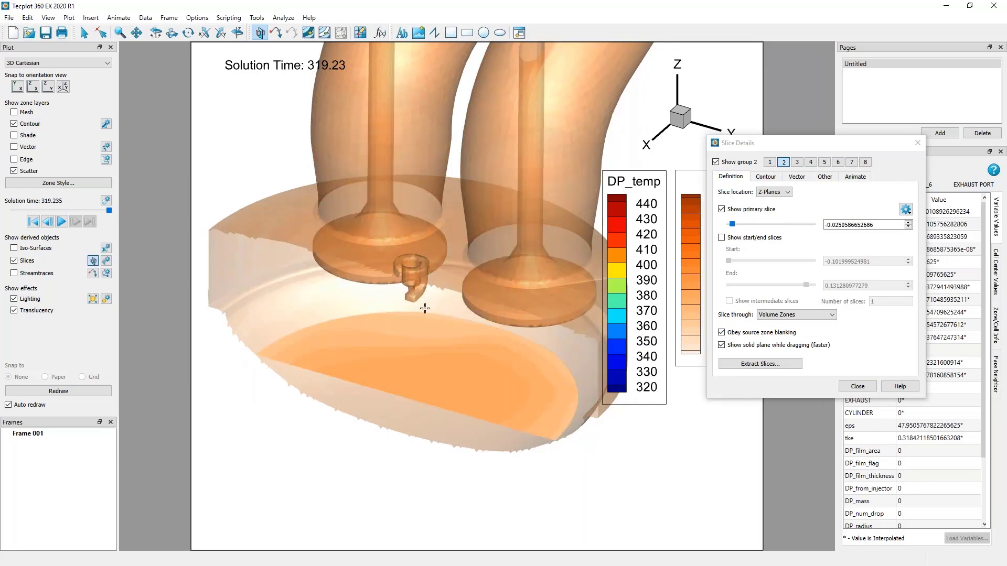
- Switch the group 2 slice to an arbitrary plane and reposition it to about -0.0181, 0.0041, -0.0258
key("a")
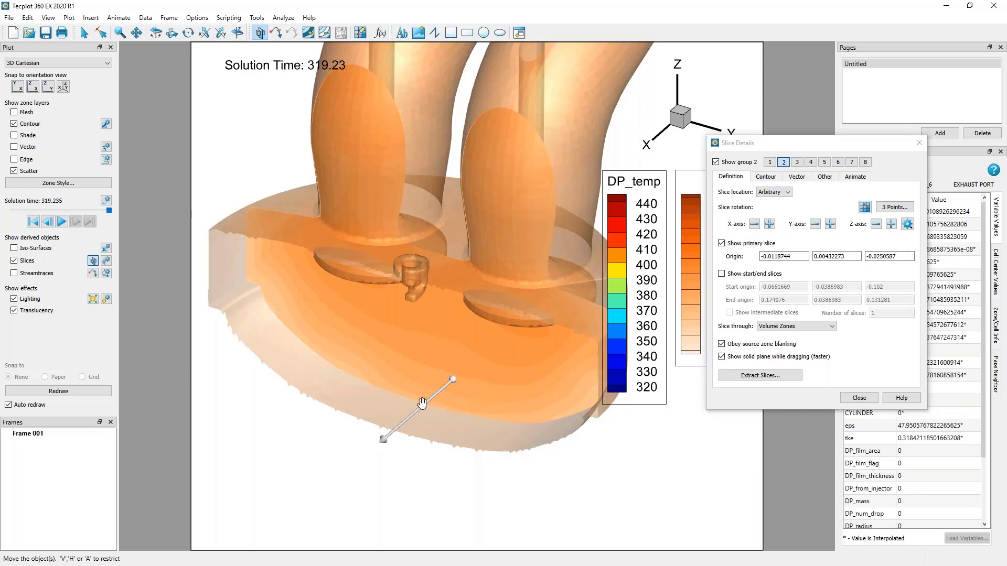
mouse_move(420, 407)
left_mouse_down()
mouse_move(395, 436)
mouse_move(401, 407)
left_mouse_up()
left_click_drag(446, 385, 452, 383)
- Align the group 2 slice with the valve opening by picking three points along its circular rim
right_click_drag(573, 333, 539, 405)
right_click_drag(495, 377, 494, 361, "ctrl")
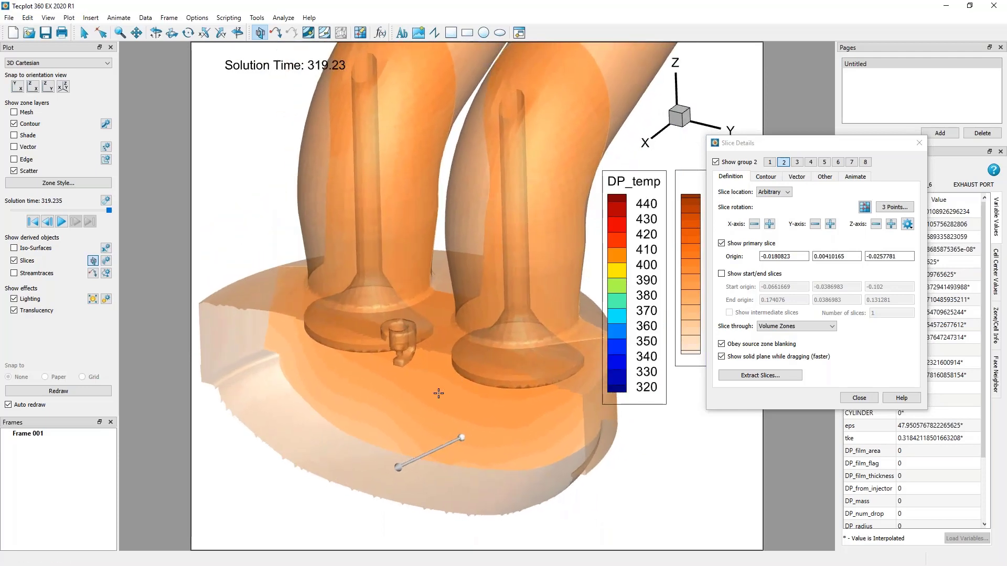
right_click_drag(438, 325, 471, 262, "ctrl")
right_click_drag(389, 393, 427, 234)
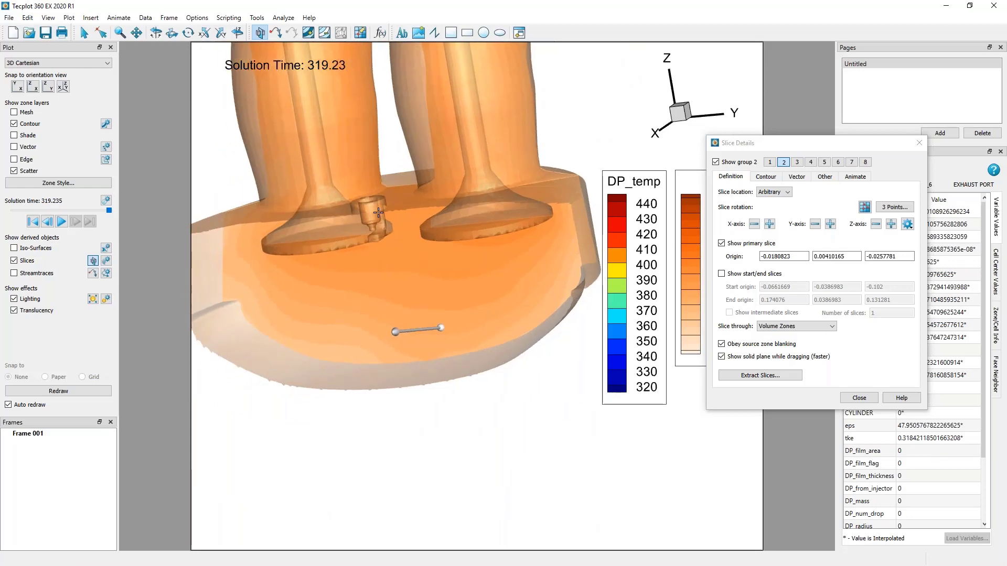
right_click_drag(430, 288, 431, 226, "ctrl")
right_click_drag(461, 317, 389, 417)
right_click_drag(400, 346, 485, 370, "ctrl")
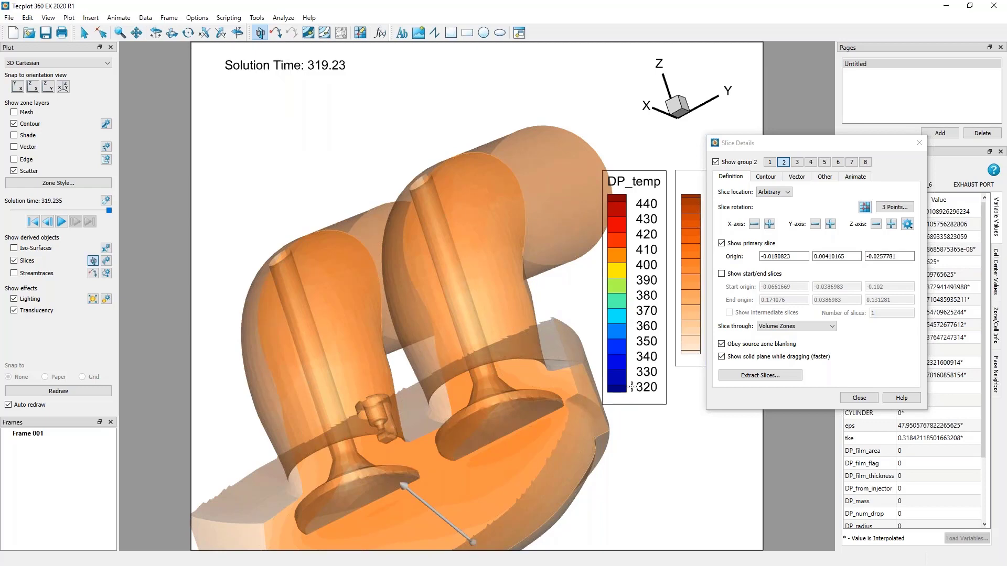
right_click_drag(392, 370, 443, 310, "ctrl")
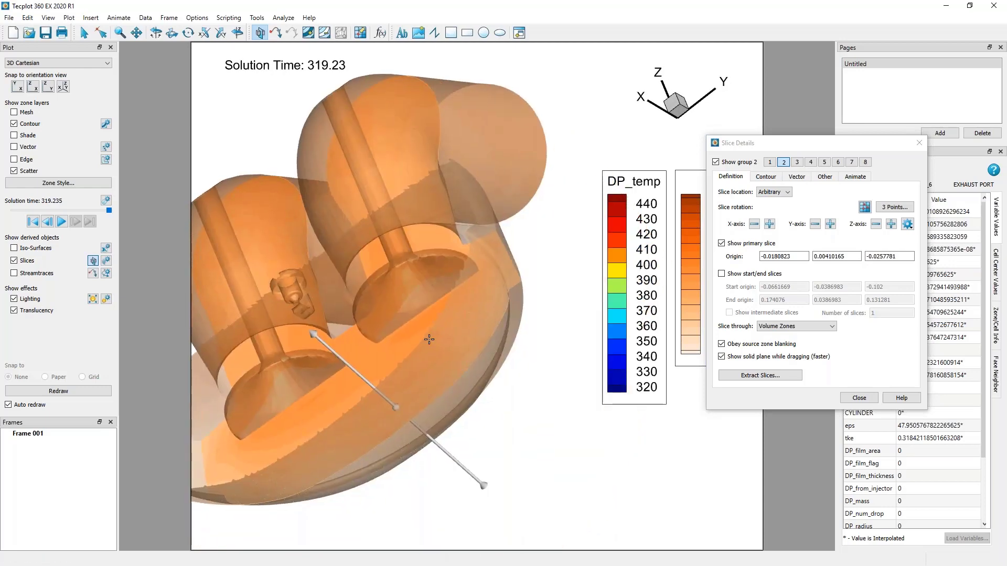
scroll(429, 339, "up", 5)
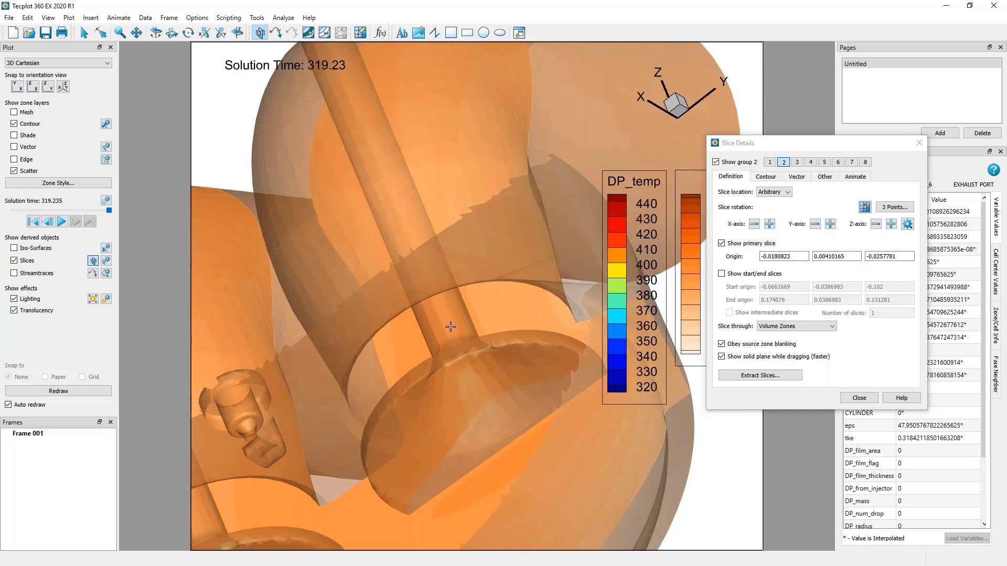
right_click_drag(402, 321, 552, 266, "ctrl")
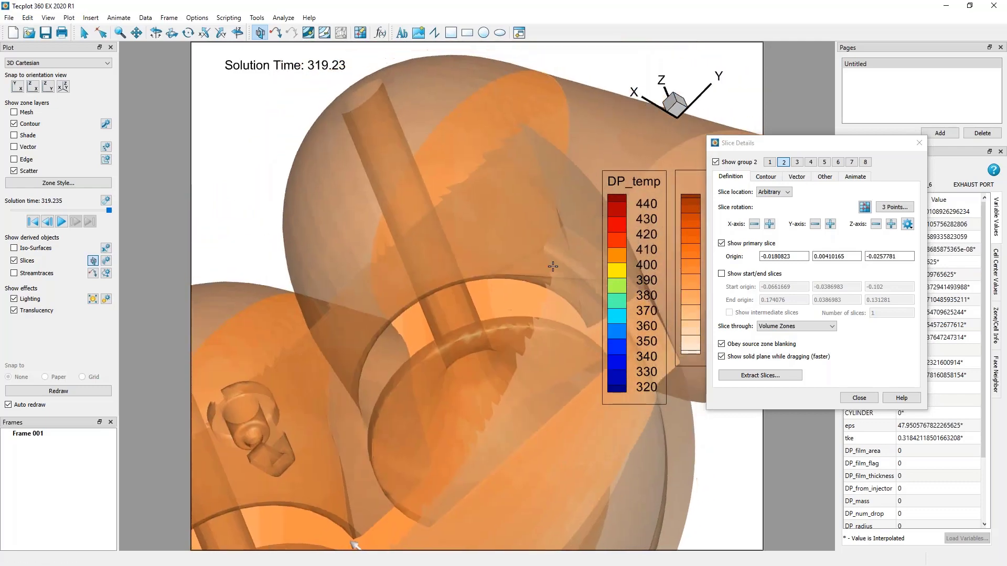
left_click(865, 208)
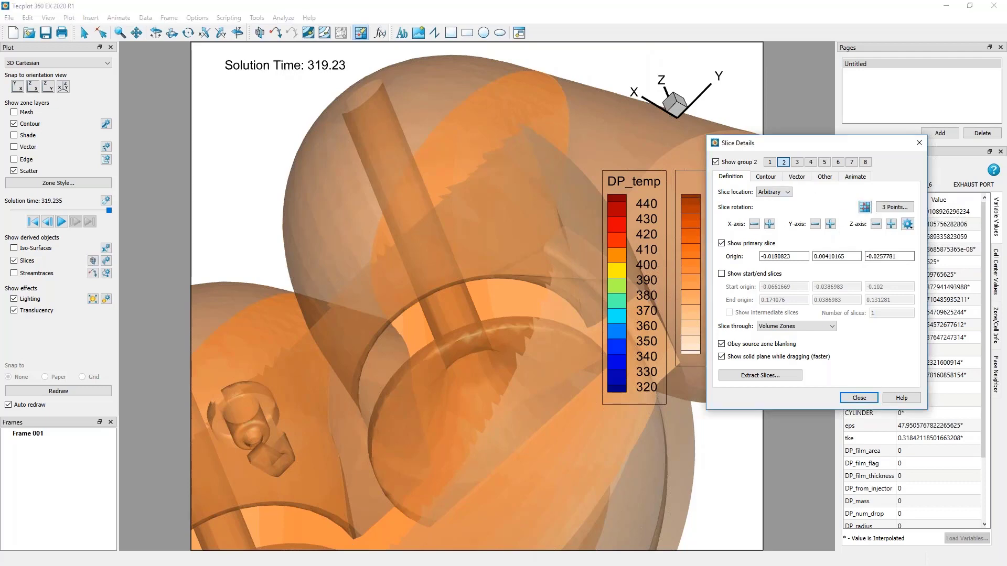
left_click(374, 340)
left_click(405, 307)
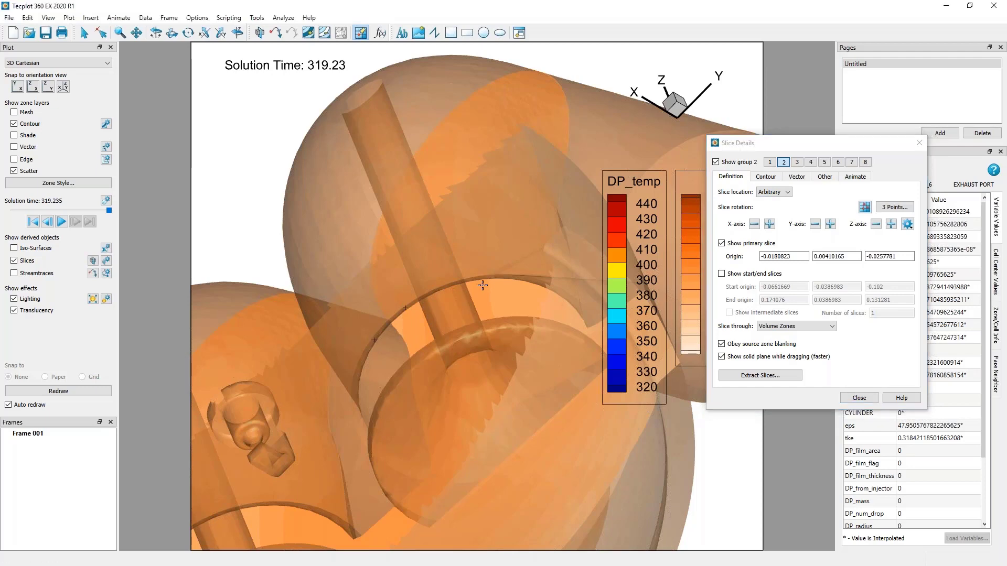
left_click(469, 280)
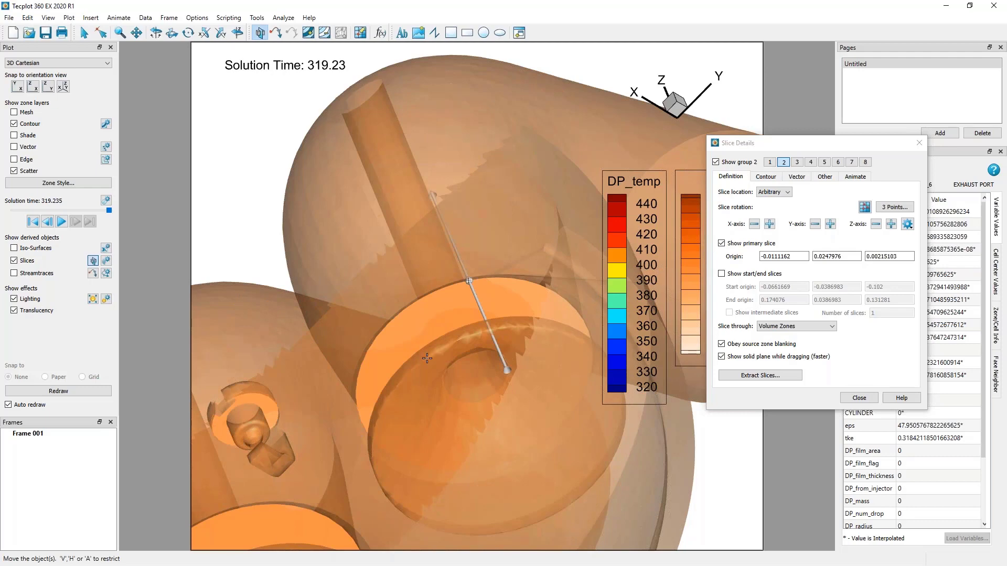
- Move the aligned slice along its normal up into the ports above the valves, to about Z = 0.0089
right_click_drag(471, 306, 438, 422, "ctrl")
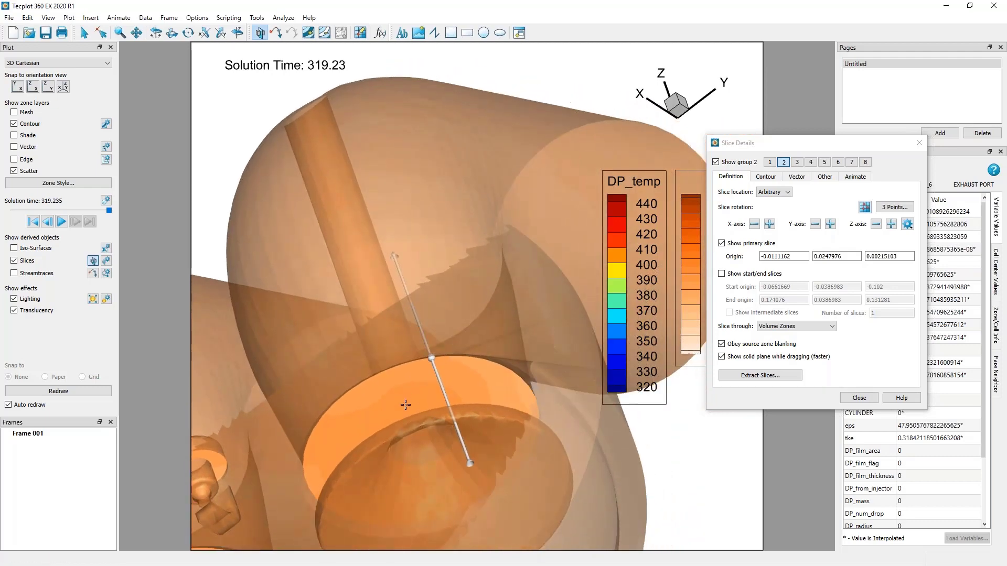
left_click(84, 33)
right_click_drag(398, 313, 395, 477, "ctrl")
left_click(93, 262)
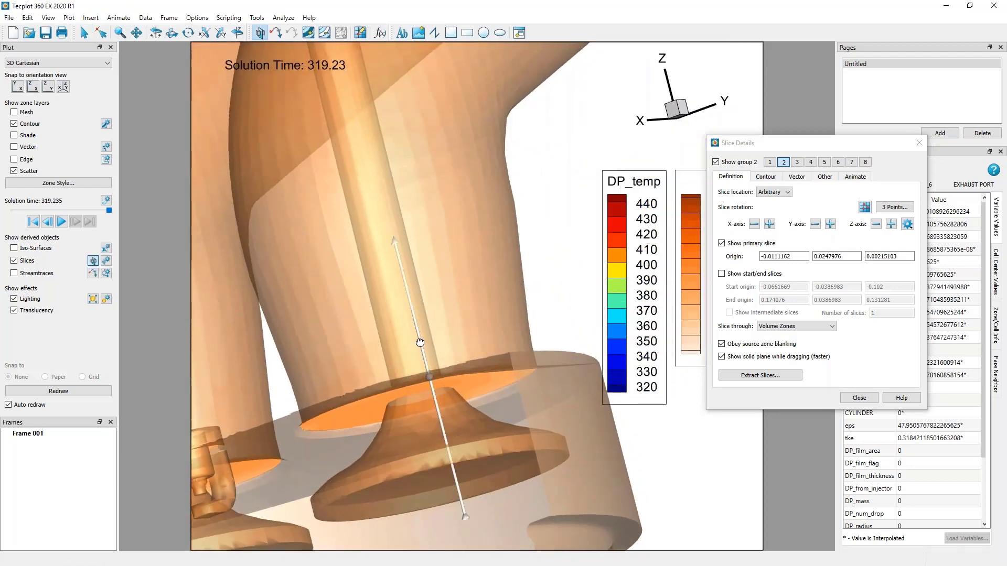
left_click_drag(420, 343, 430, 385)
right_click_drag(430, 386, 578, 393, "ctrl")
middle_click_drag(340, 125, 610, 408)
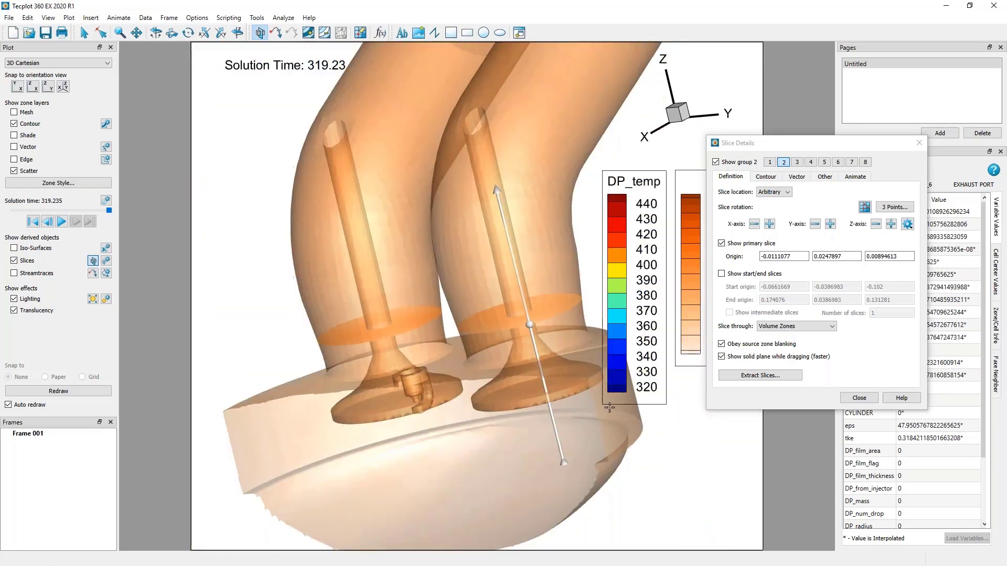
right_click_drag(593, 409, 512, 400)
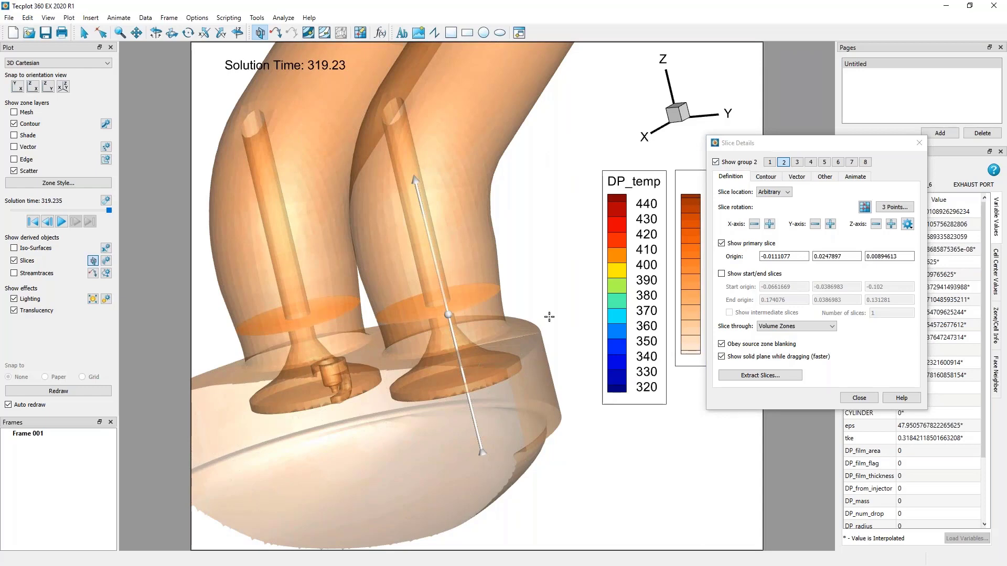
- Show slice group 1 again and turn on the mesh for slice group 2
left_click(770, 162)
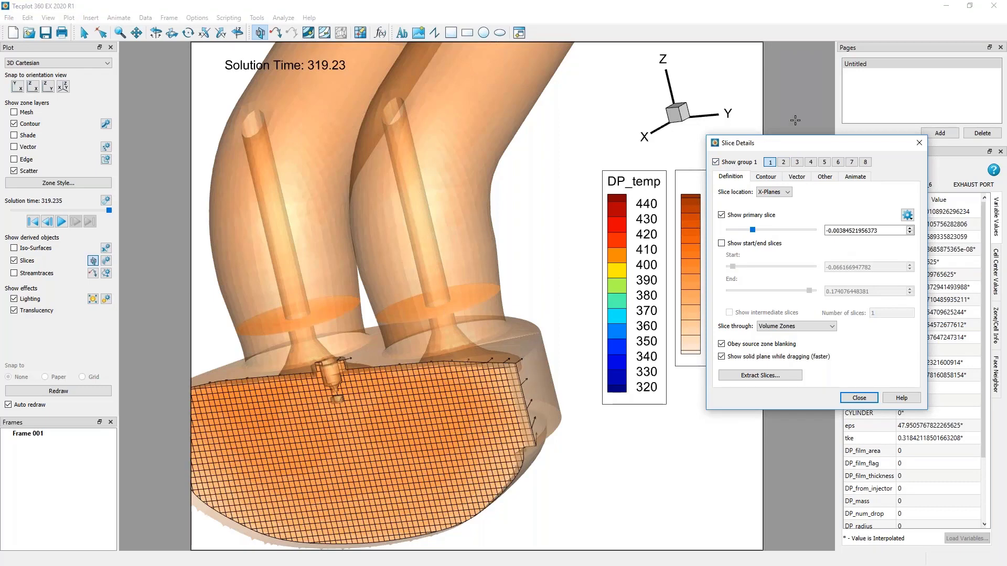
left_click(783, 162)
left_click(765, 177)
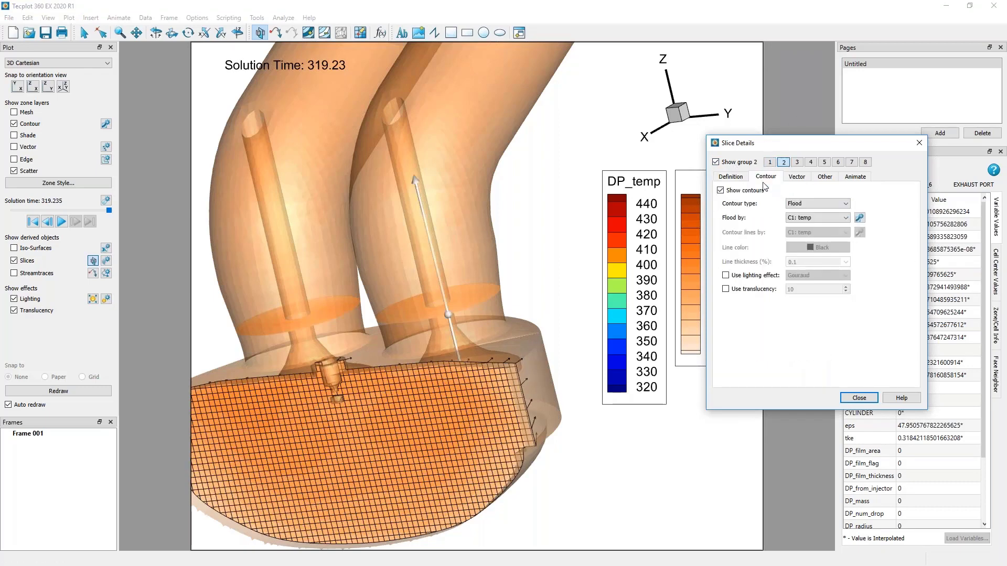
left_click(831, 179)
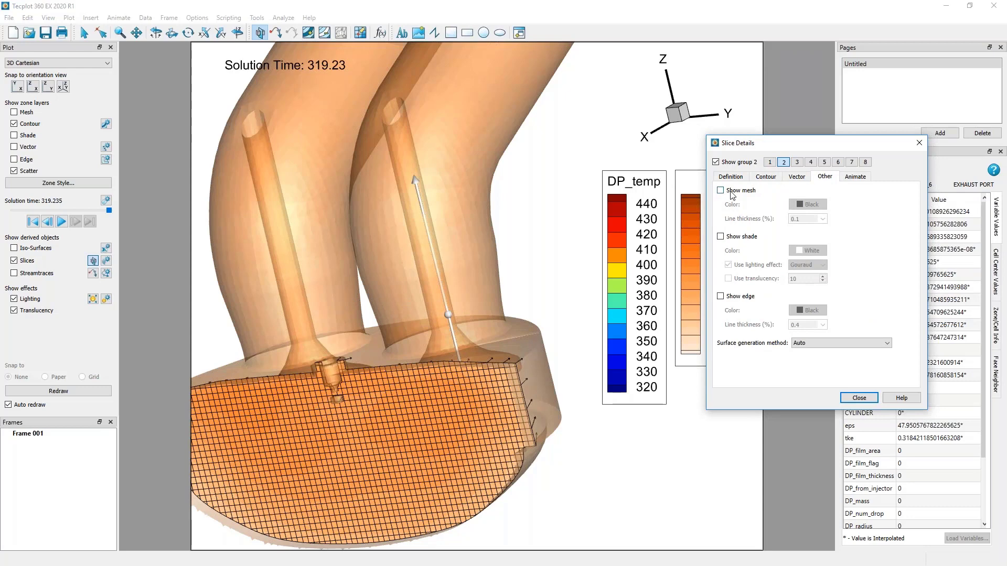
left_click(721, 191)
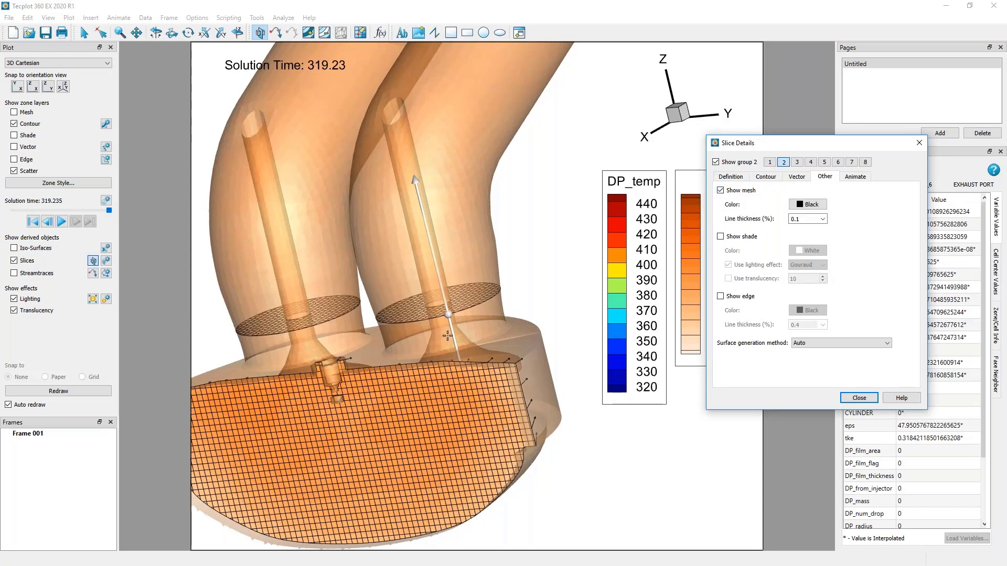
right_click_drag(578, 424, 499, 445, "ctrl")
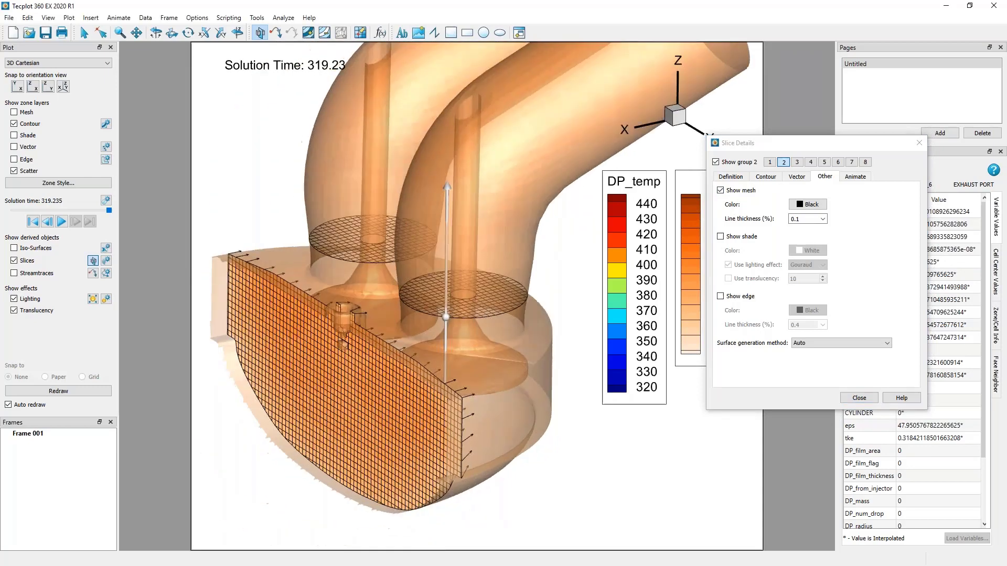
- Turn off the mesh on slice group 1 and close the slice settings
left_click(769, 163)
left_click(721, 191)
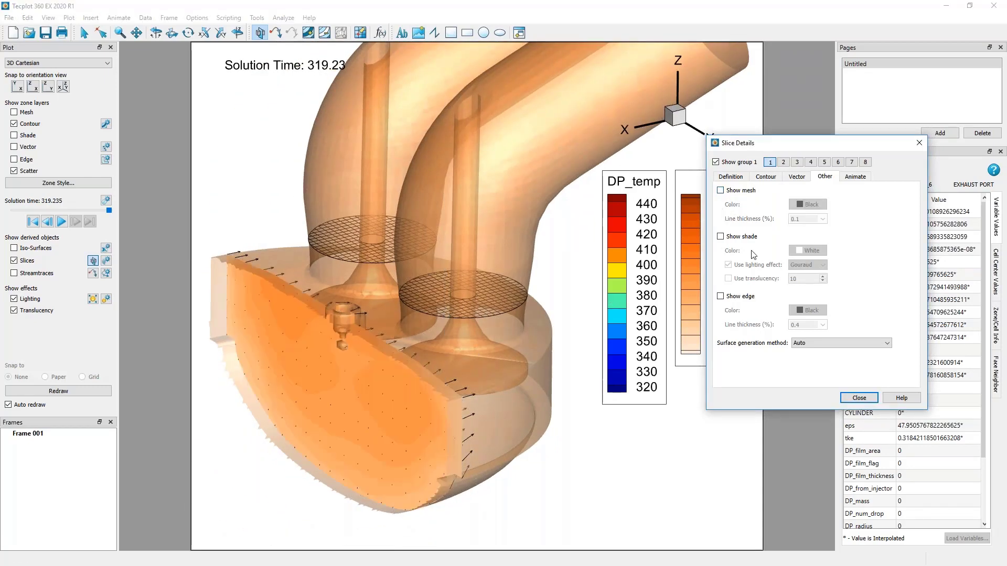
left_click(84, 33)
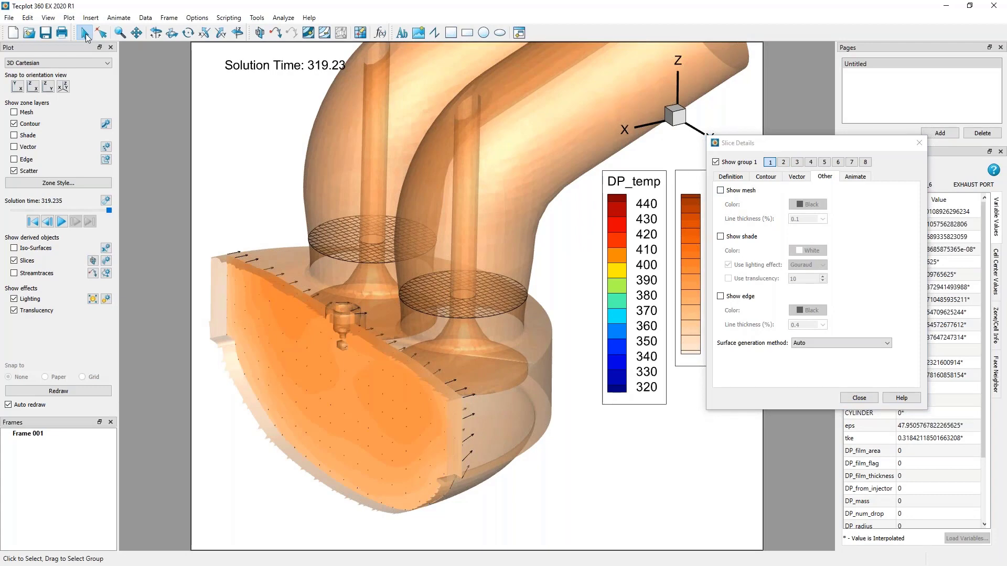
left_click(864, 397)
scroll(404, 250, "down", 3)
right_click_drag(391, 265, 390, 321)
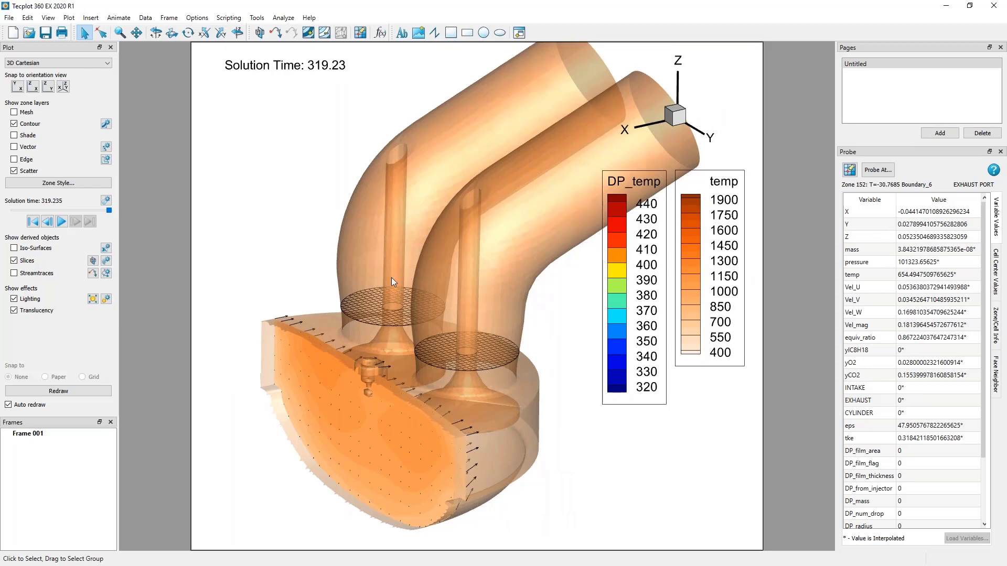
- Place a streamtrace on the cylinder slice below the valve nearest the Y side
left_click(91, 275)
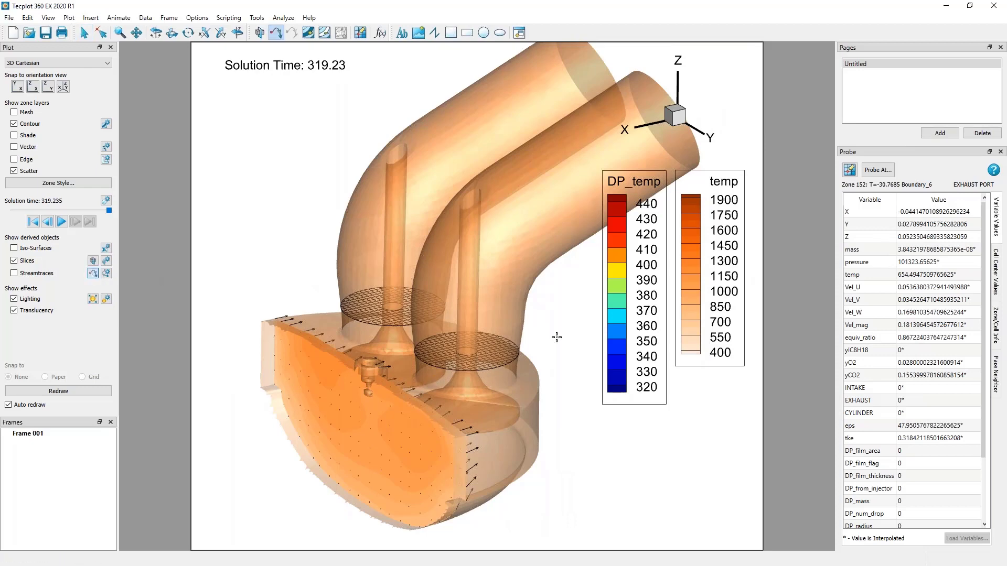
right_click_drag(398, 359, 403, 300)
right_click_drag(475, 471, 558, 463, "ctrl")
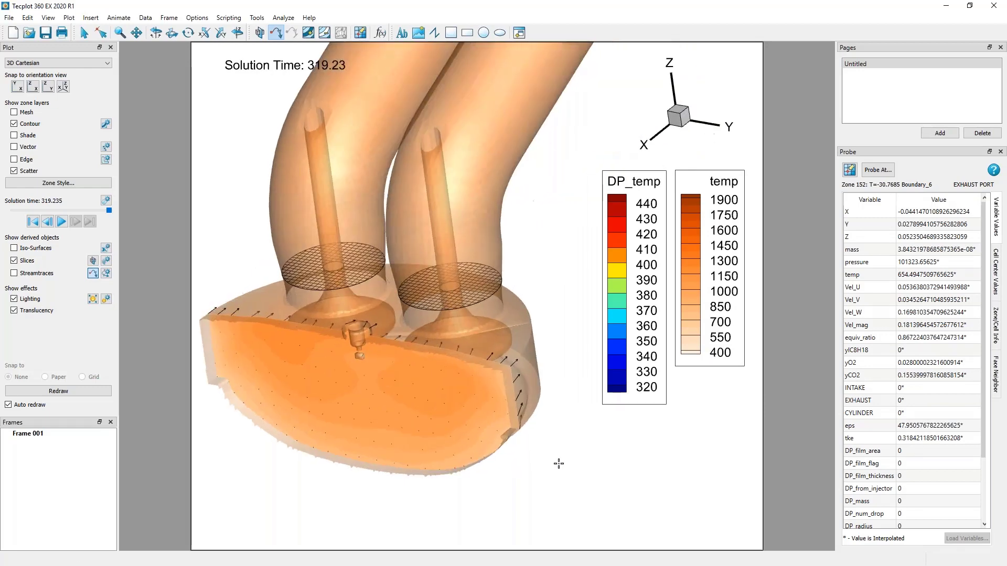
left_click(441, 371)
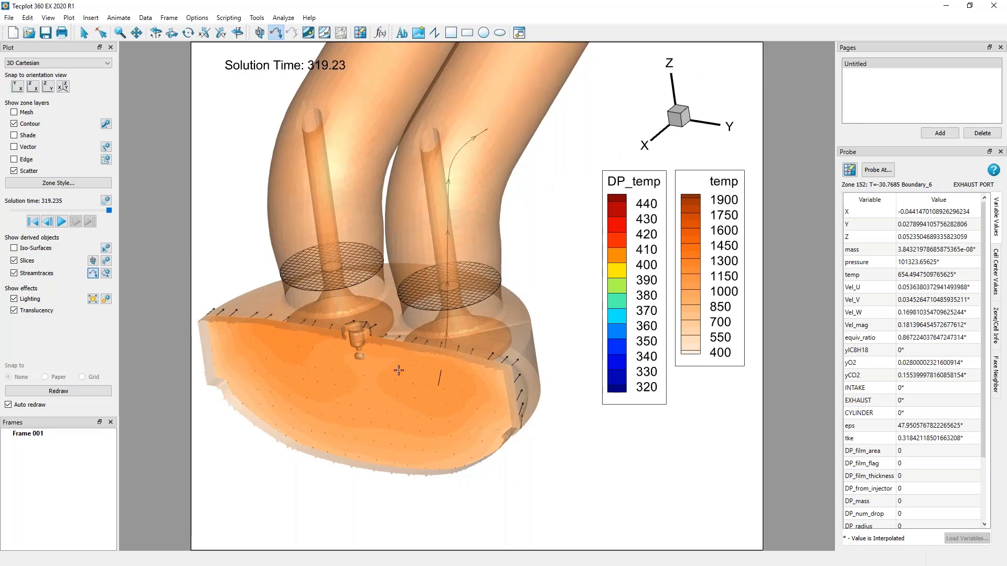
- Place a rake of 10 streamtraces across the upper part of the cylinder slice and open the streamtrace settings clear of the model
left_click_drag(403, 374, 246, 350)
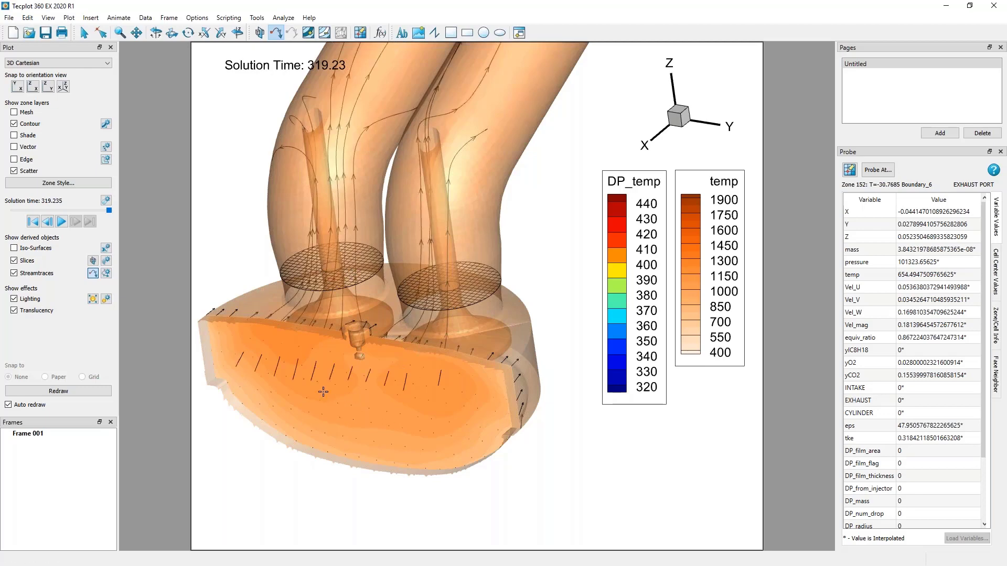
left_click(107, 273)
left_click_drag(476, 185, 746, 261)
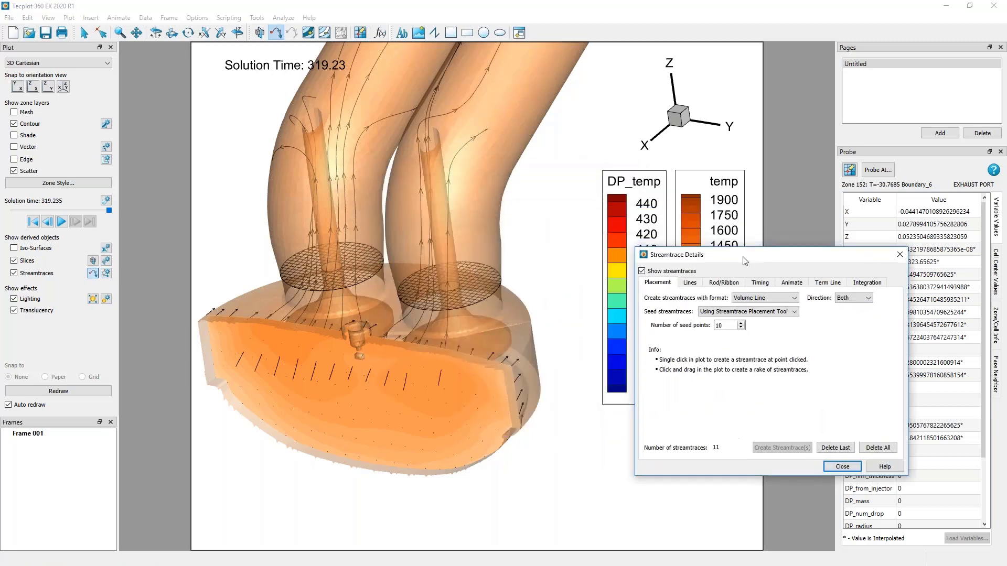
left_click(795, 300)
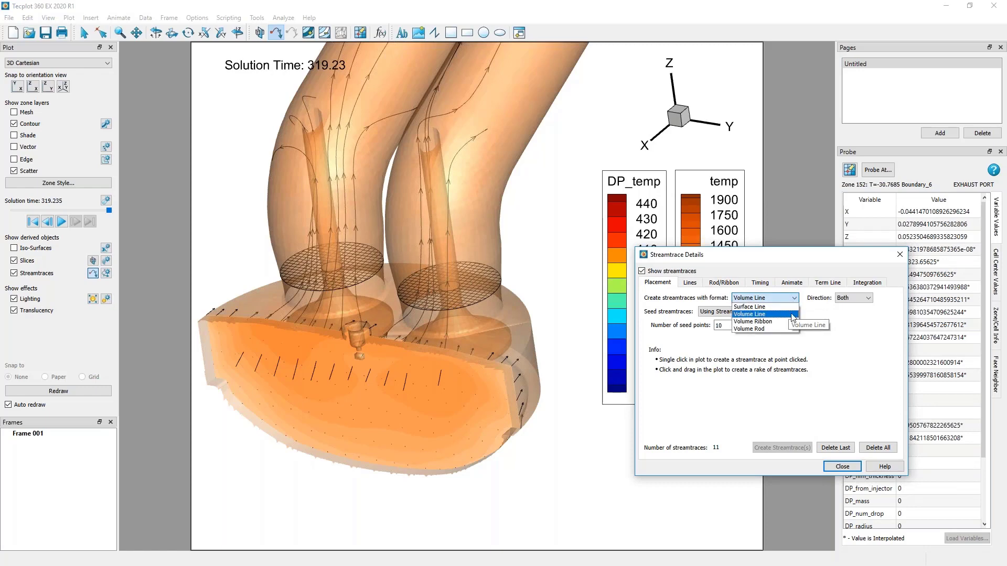
left_click(791, 314)
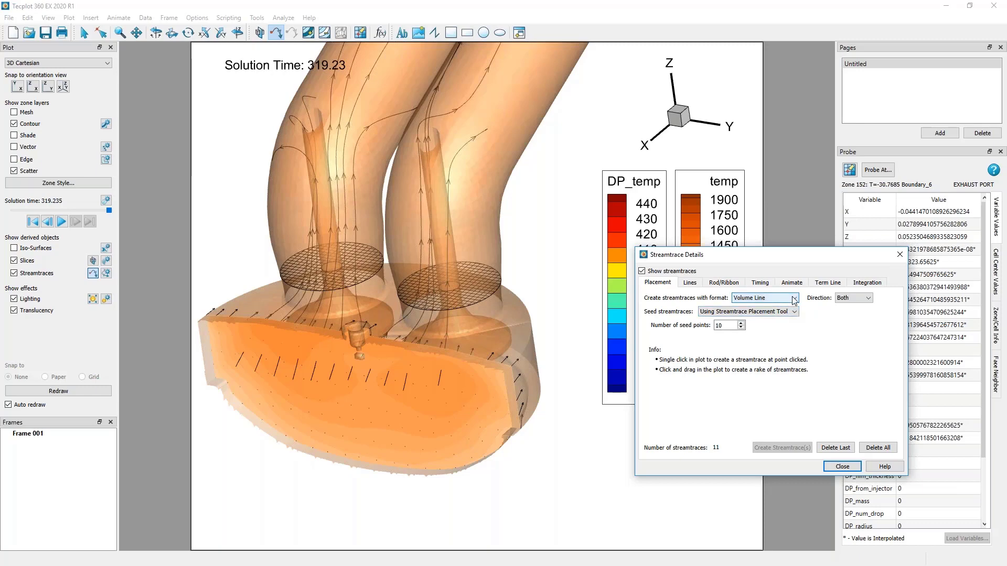
left_click(794, 299)
left_click(795, 299)
left_click(794, 299)
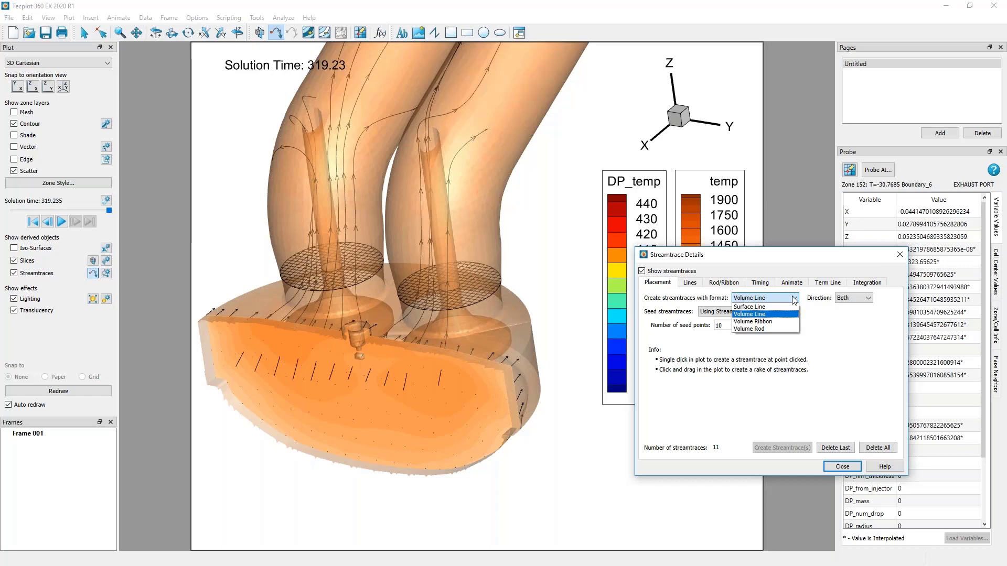
left_click(794, 299)
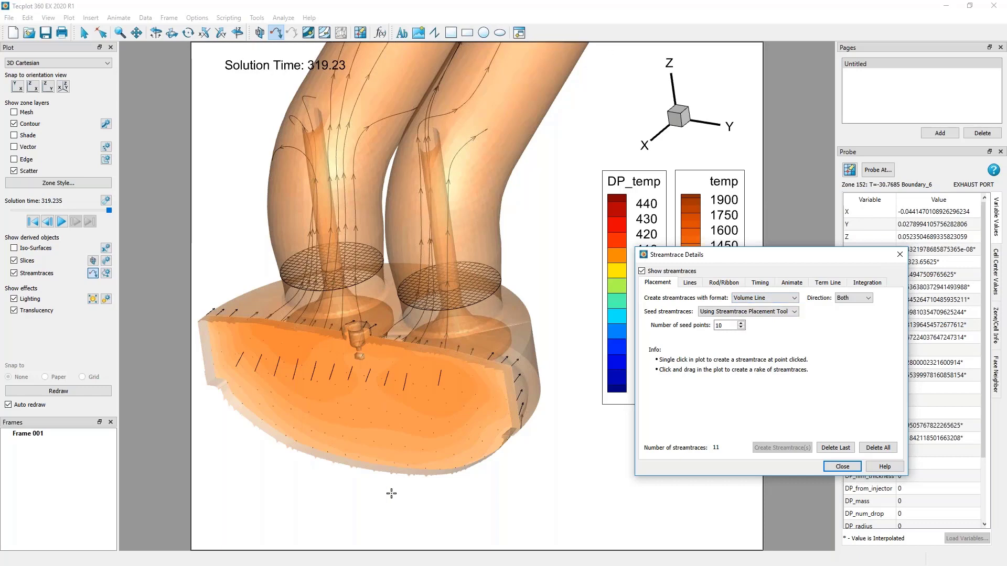
- Set the streamtrace format to Volume Ribbon and place one ribbon on the cylinder slice near the valve on the Y side
left_click(771, 297)
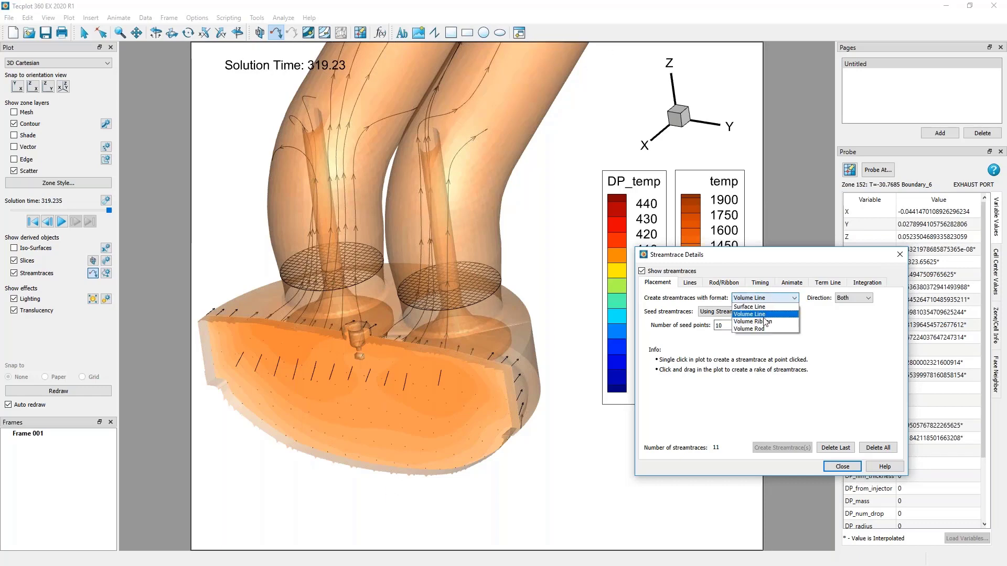
left_click(765, 324)
left_click(438, 171)
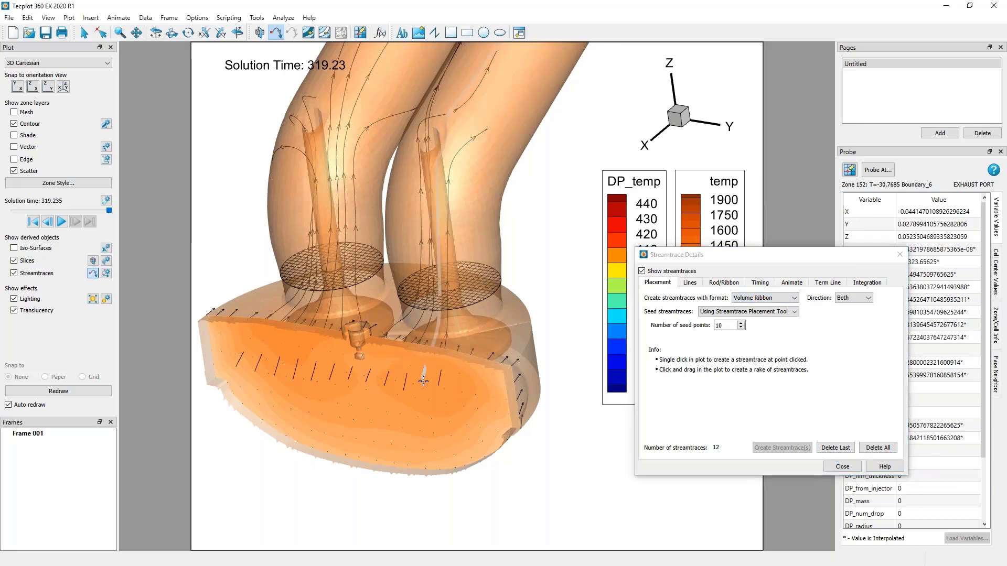
- Set the streamtrace format to Volume Rod, place one rod beside the ribbon, inspect both up close and close the streamtrace settings
left_click(787, 298)
left_click(781, 330)
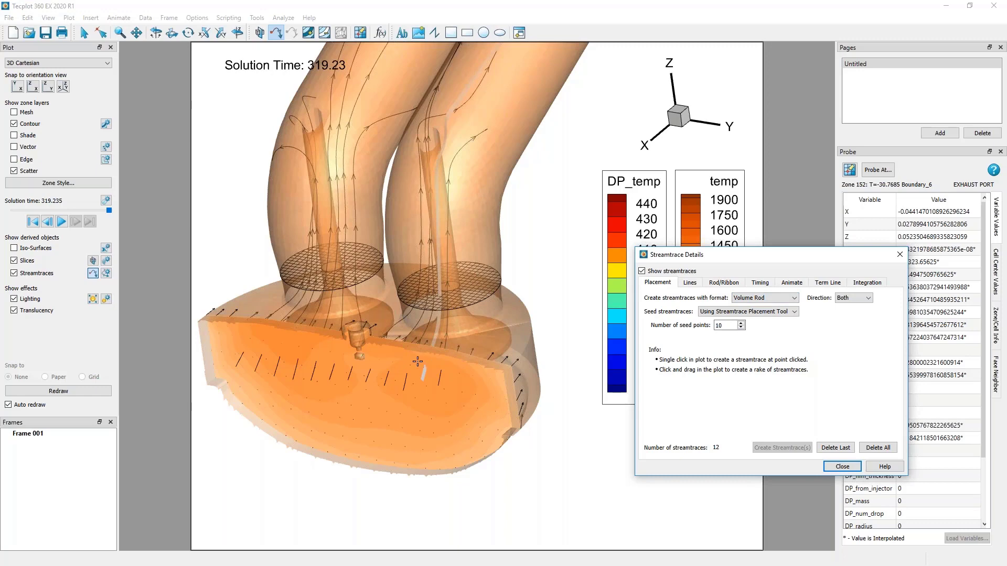
left_click(417, 361)
middle_click_drag(413, 212, 337, 464)
right_click_drag(337, 463, 378, 443)
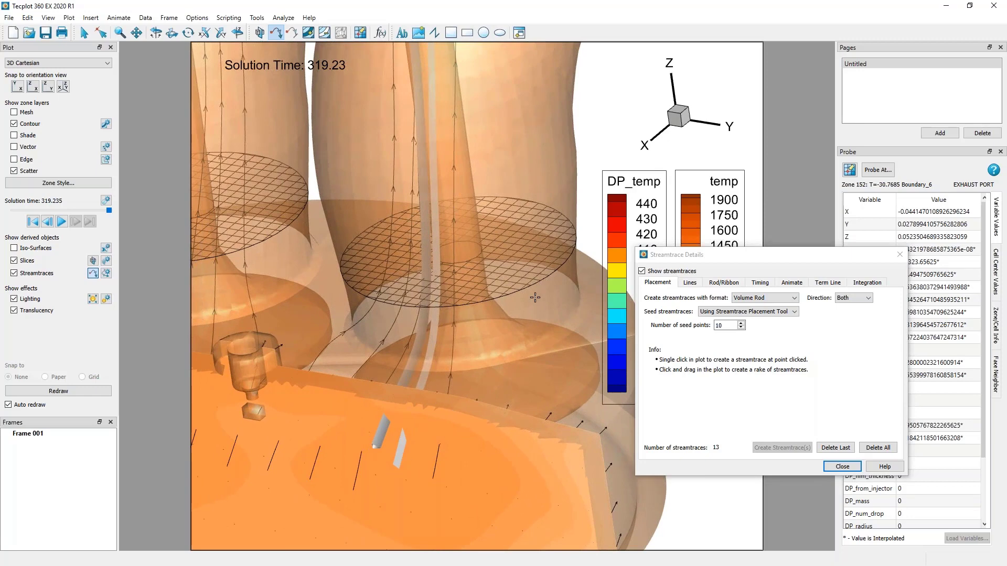
middle_click_drag(496, 292, 462, 97)
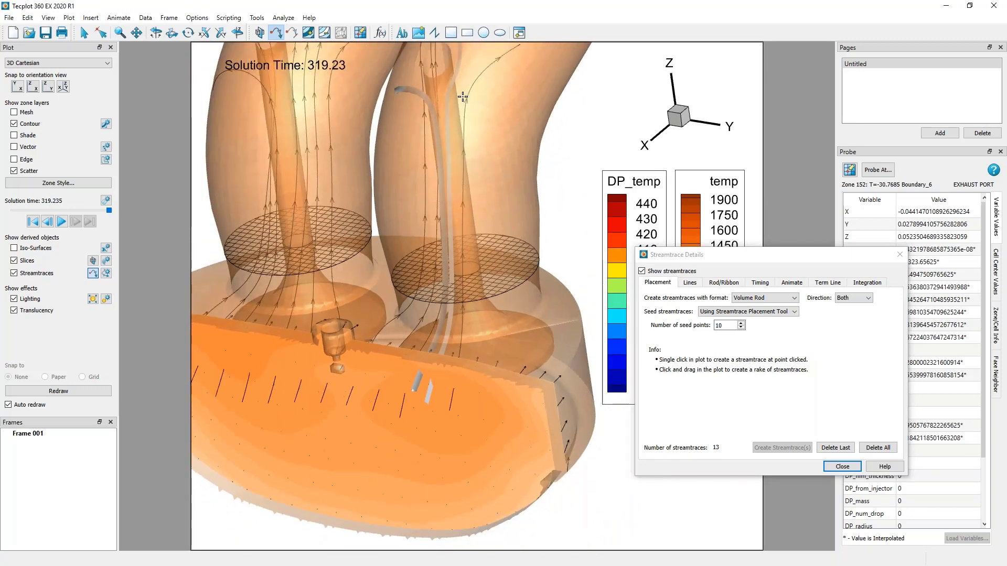
middle_click_drag(438, 327, 415, 170)
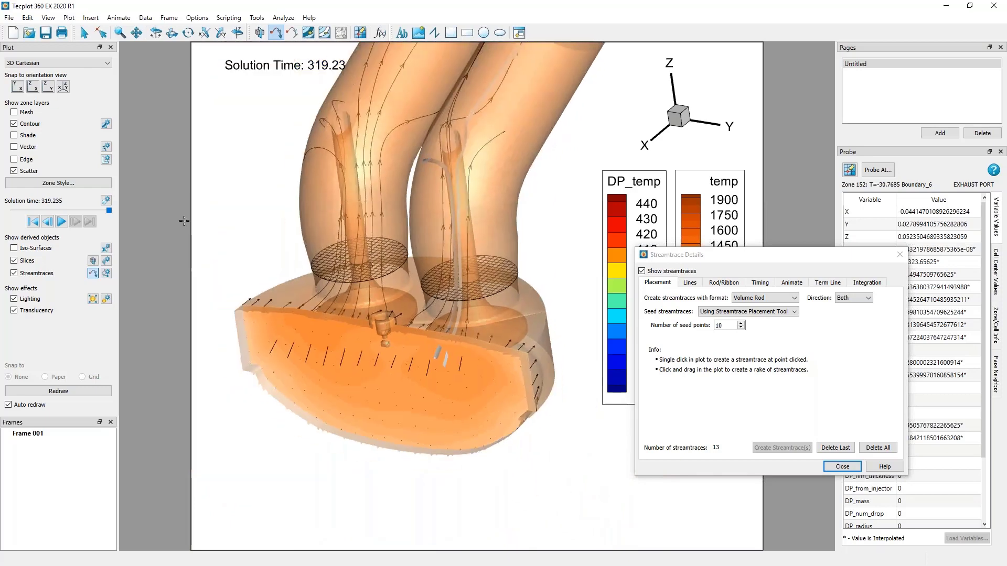
left_click(33, 223)
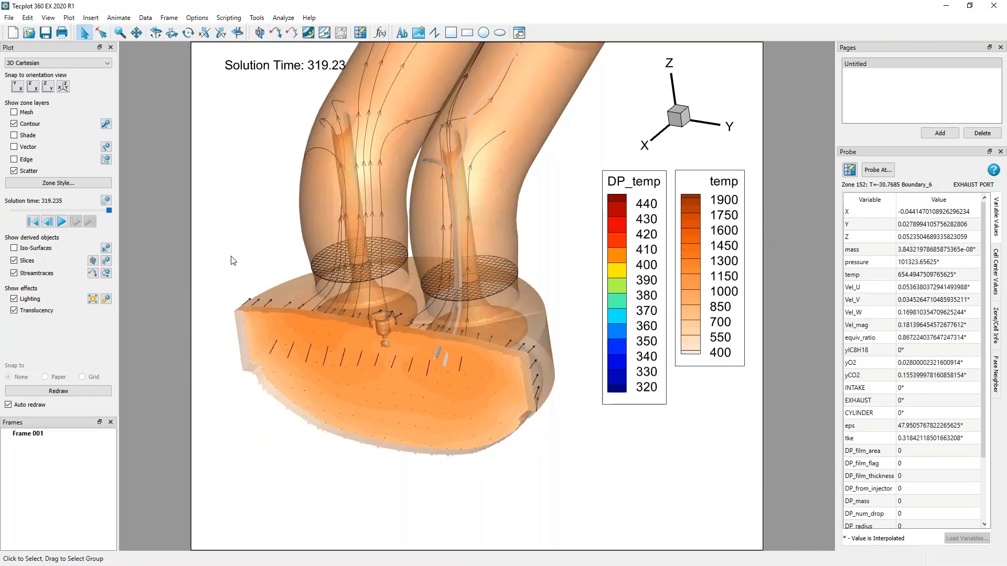
- Turn on contour translucency for slice group 1 and close the slice settings
scroll(314, 276, "down", 4)
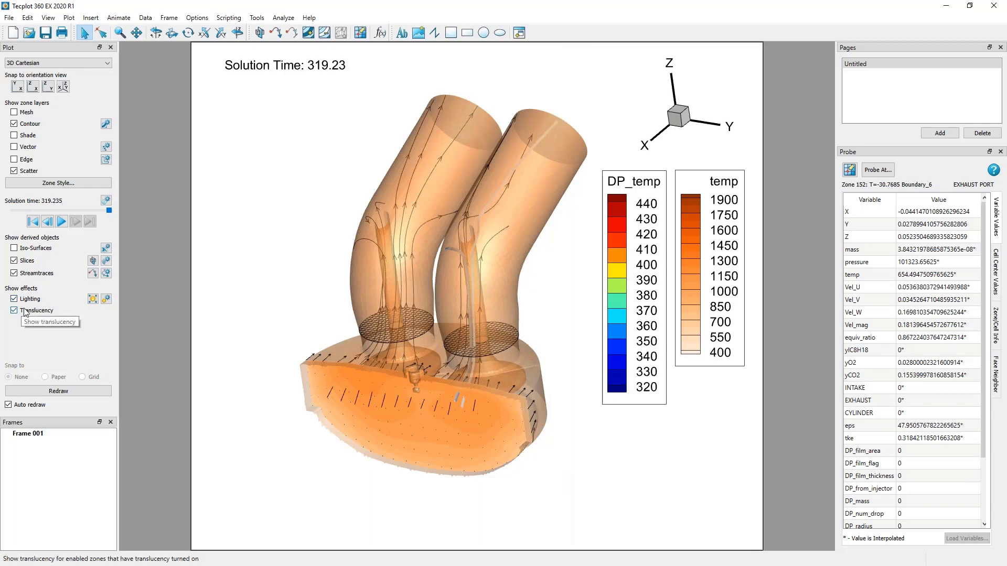
left_click(14, 310)
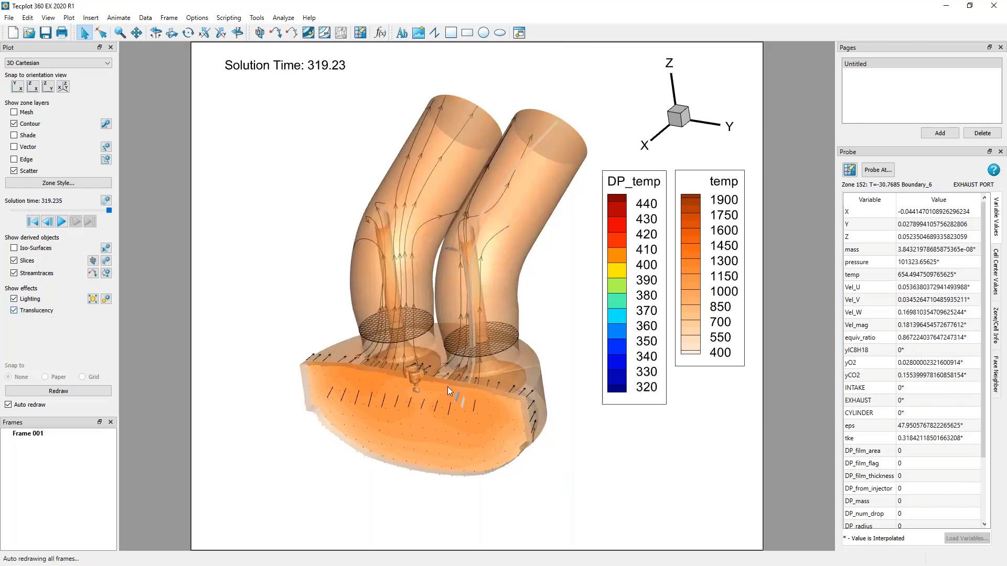
double_click(416, 423)
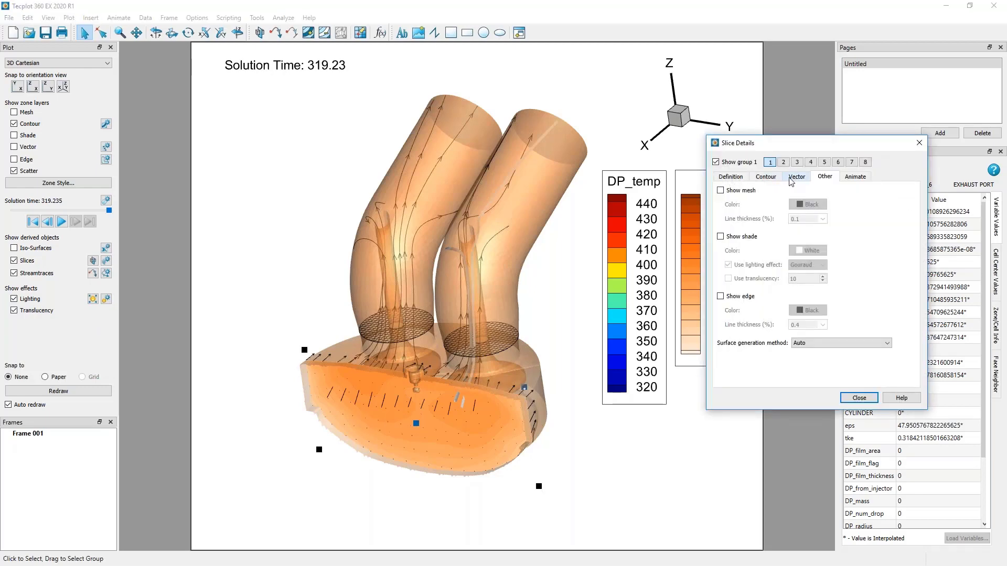
left_click(778, 179)
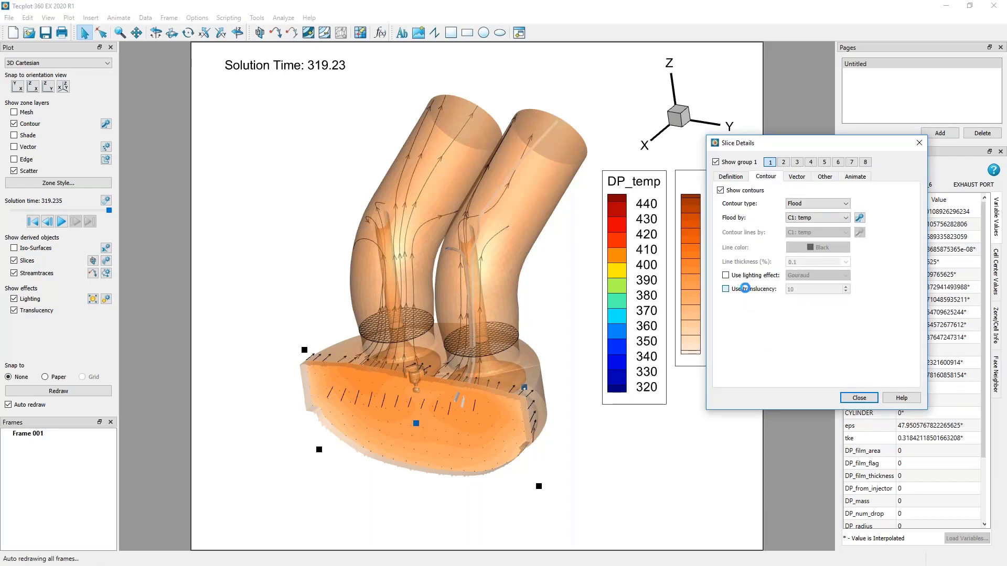
left_click(743, 289)
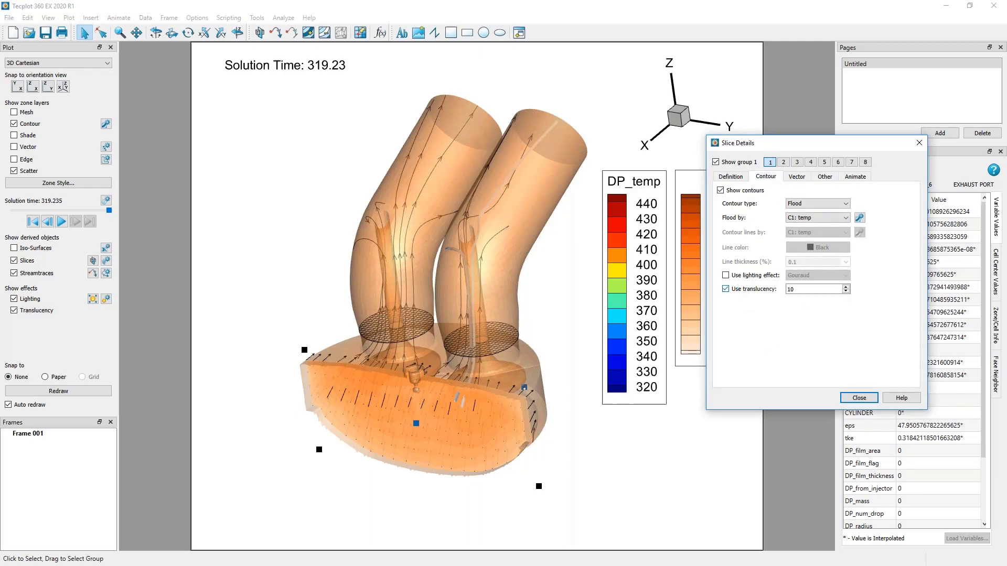
left_click(859, 398)
- Turn the exhaust port zone's translucency off and back on
left_click(446, 221)
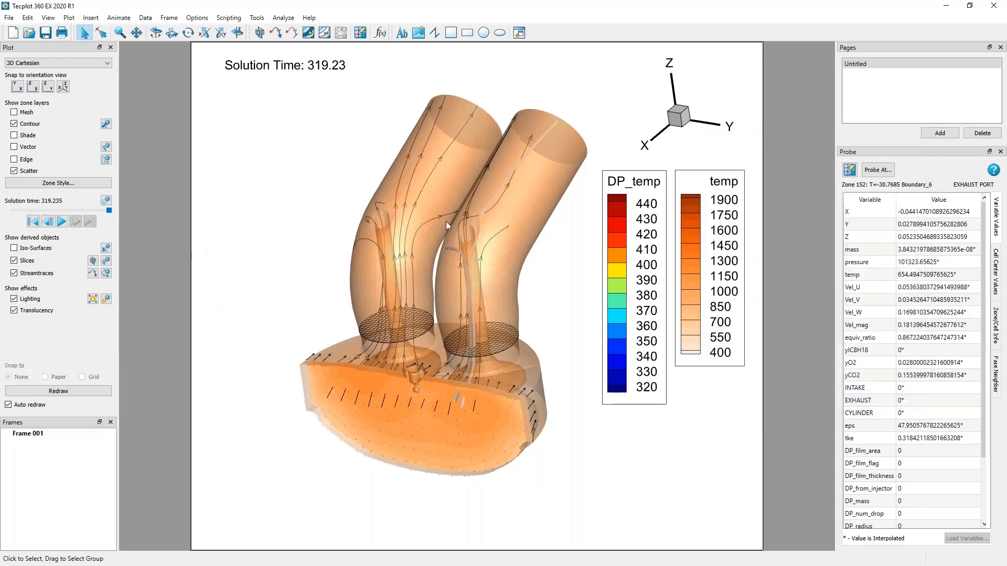
right_click(533, 200)
left_click(642, 189)
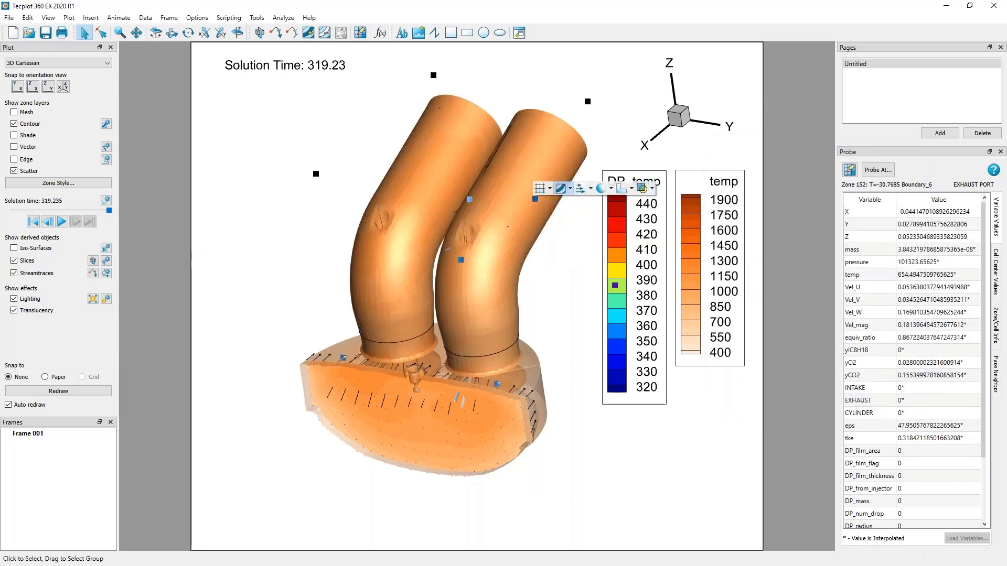
right_click(520, 193)
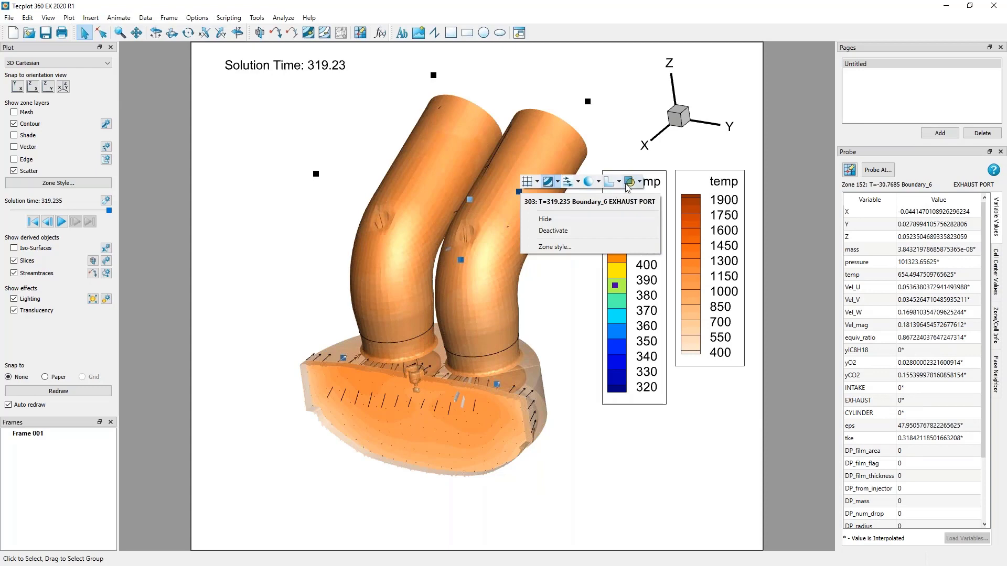
left_click(629, 182)
- Look up the exhaust port's effects in the zone style settings and close them
double_click(512, 221)
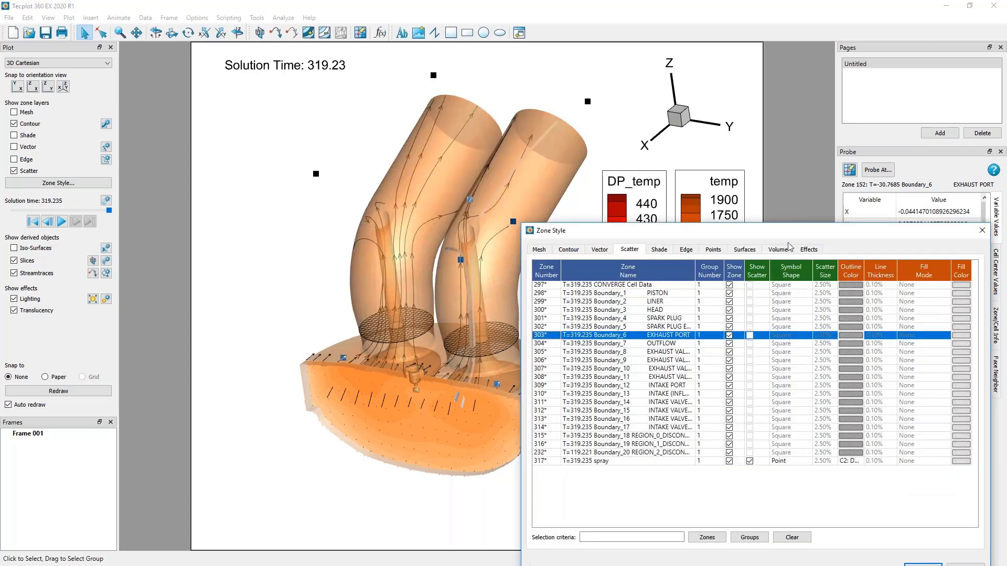
left_click(809, 249)
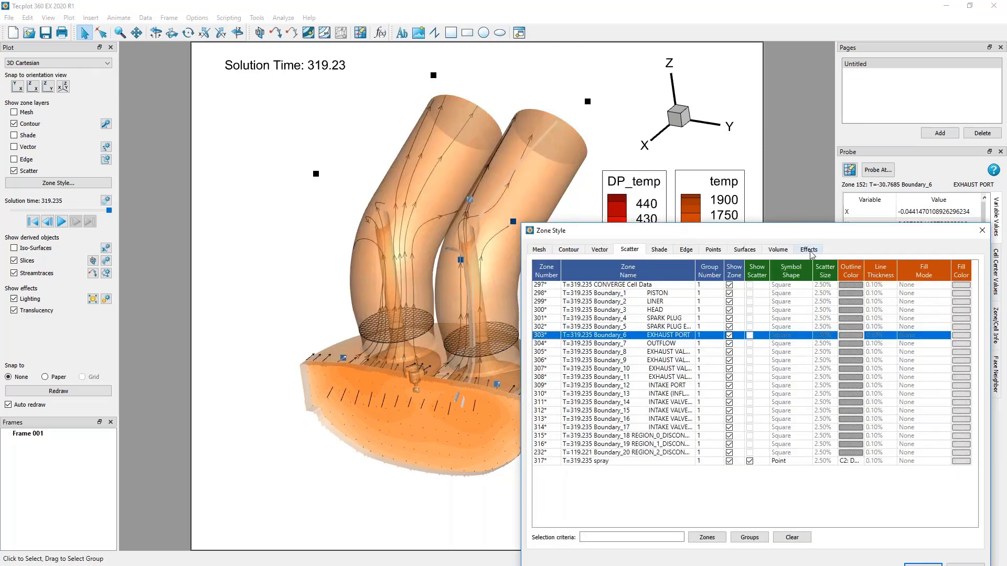
left_click(985, 234)
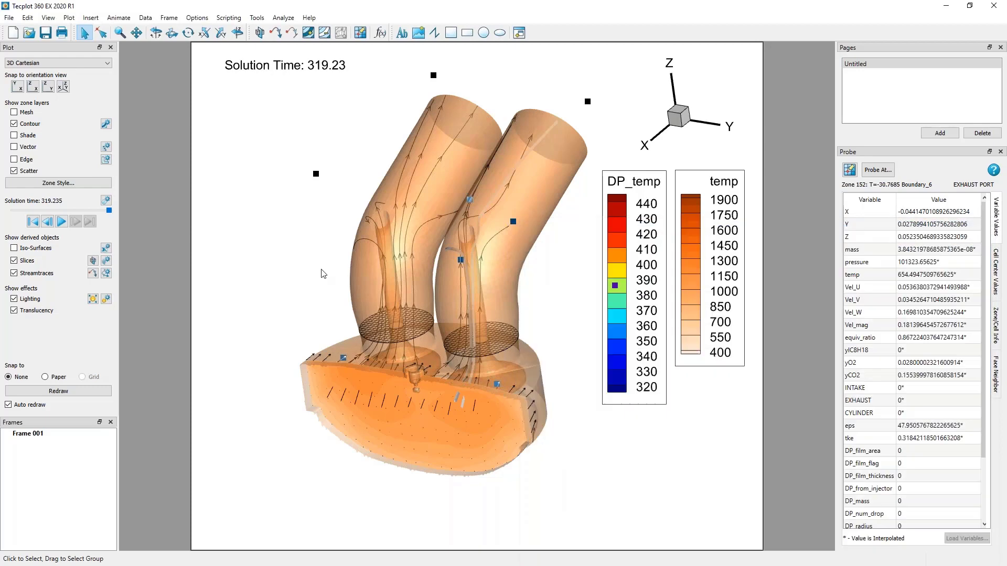
- Move the light source down and toward the X side to change the shading of the ports and cylinder
left_click(30, 299)
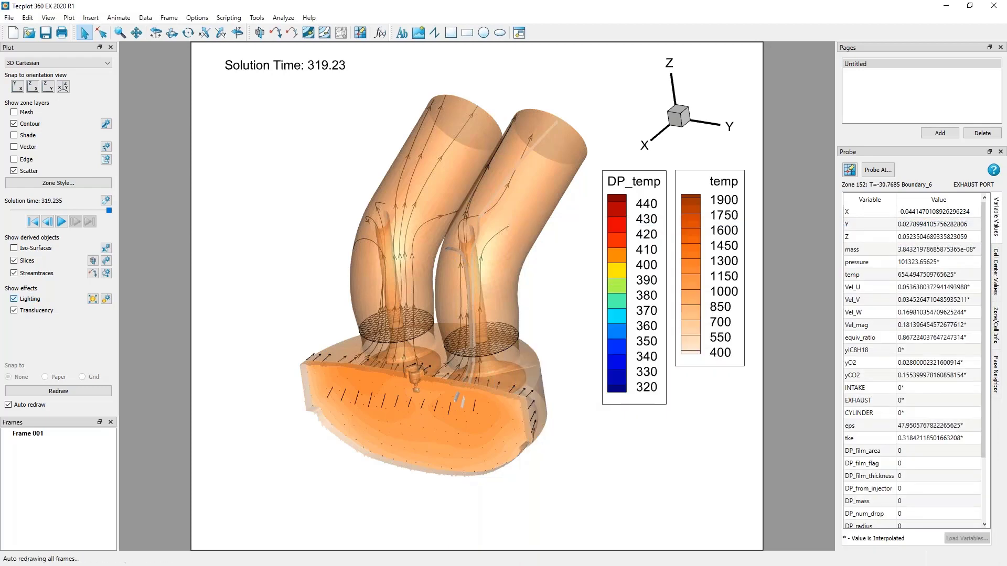
left_click(93, 299)
mouse_move(393, 76)
left_mouse_down()
mouse_move(355, 75)
mouse_move(543, 90)
mouse_move(310, 161)
left_mouse_up()
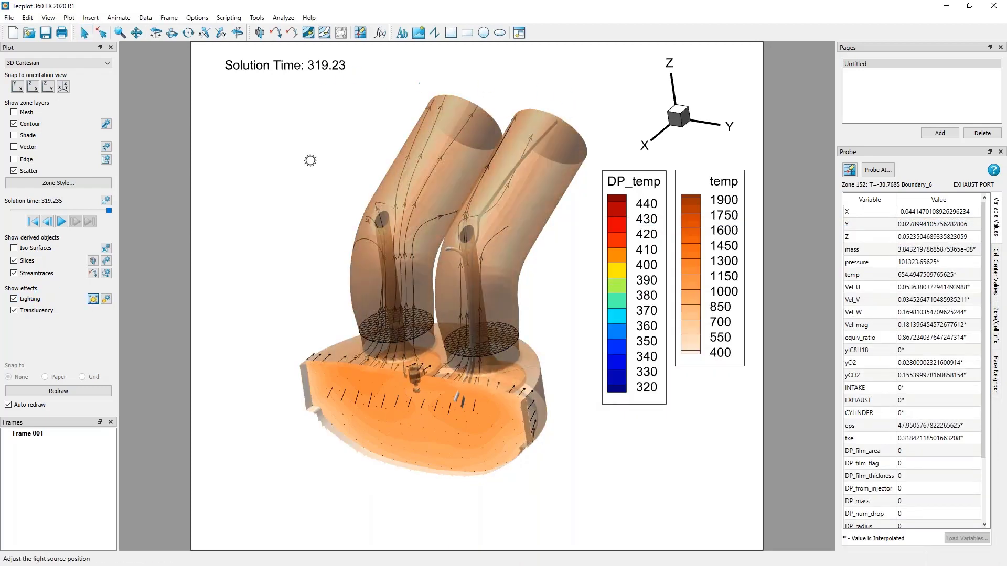
- Review the light source intensity, background light and specular highlight settings, close them and return to the selection tool
left_click(106, 299)
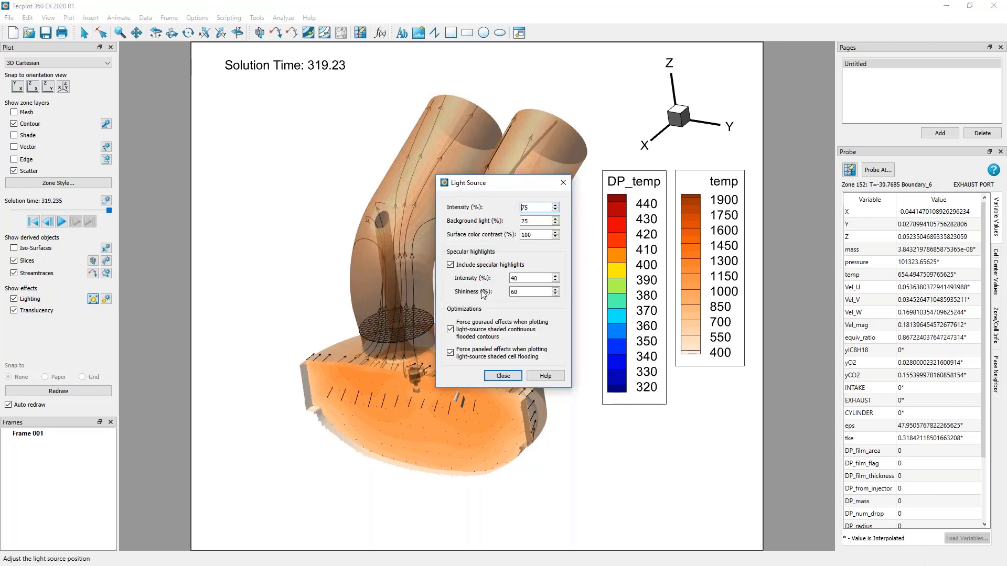
left_click(84, 34)
mouse_move(517, 272)
middle_mouse_down()
mouse_move(508, 238)
mouse_move(519, 254)
middle_mouse_up()
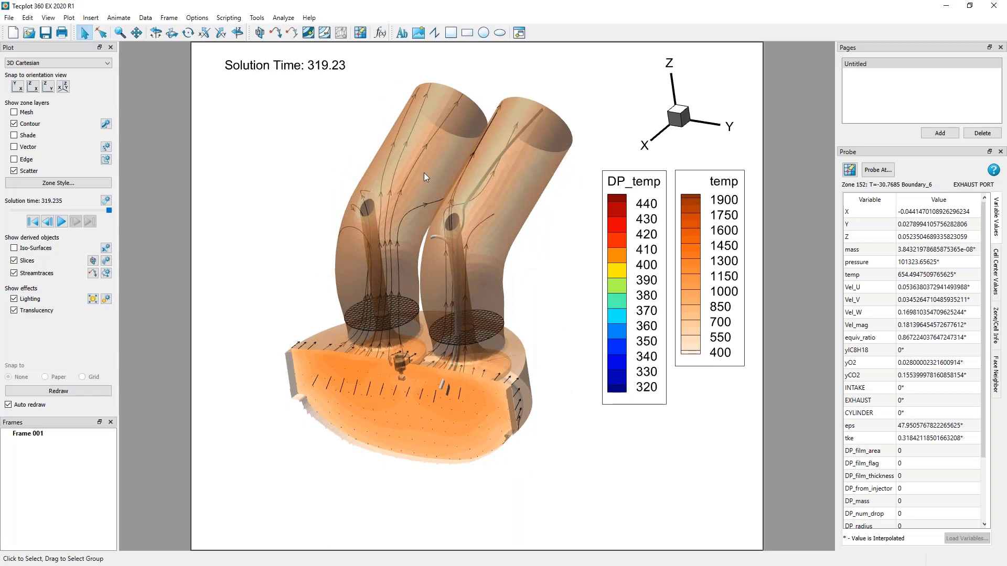
middle_click_drag(544, 360, 537, 327)
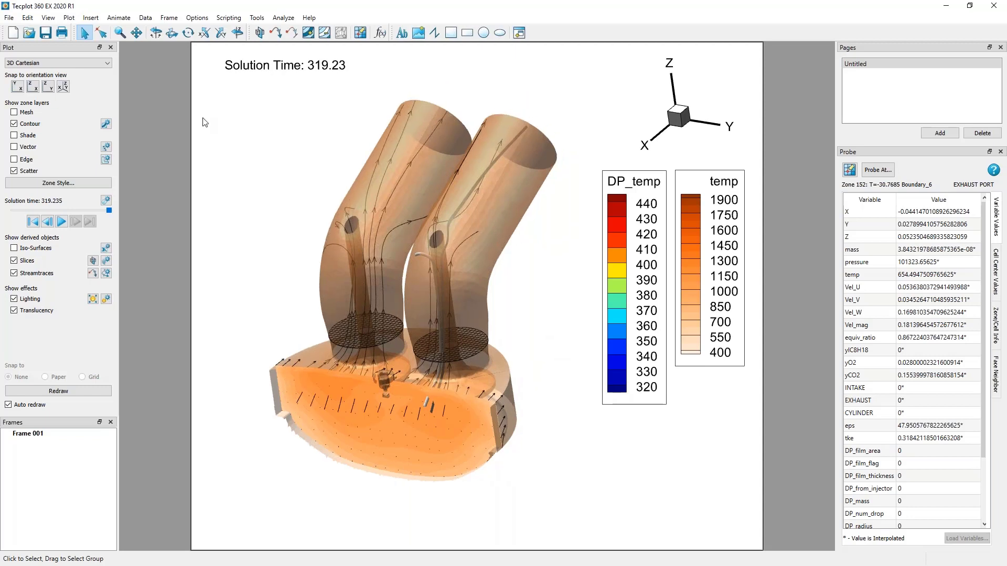
- Open the Specify Equations and Data Set Information dialogs and arrange them side by side
left_click(141, 20)
mouse_move(160, 31)
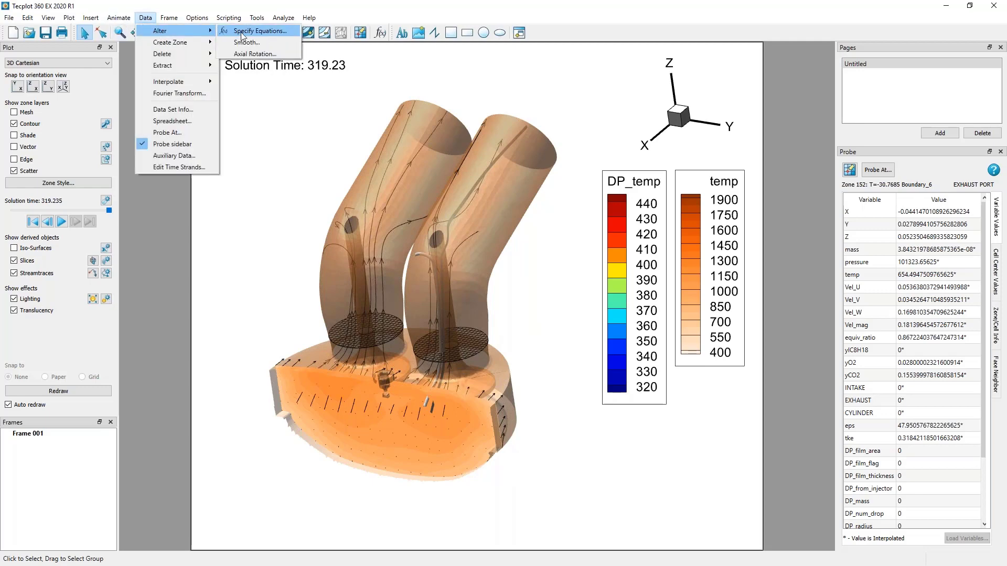
left_click(241, 32)
left_click_drag(436, 180, 204, 99)
left_click(159, 163)
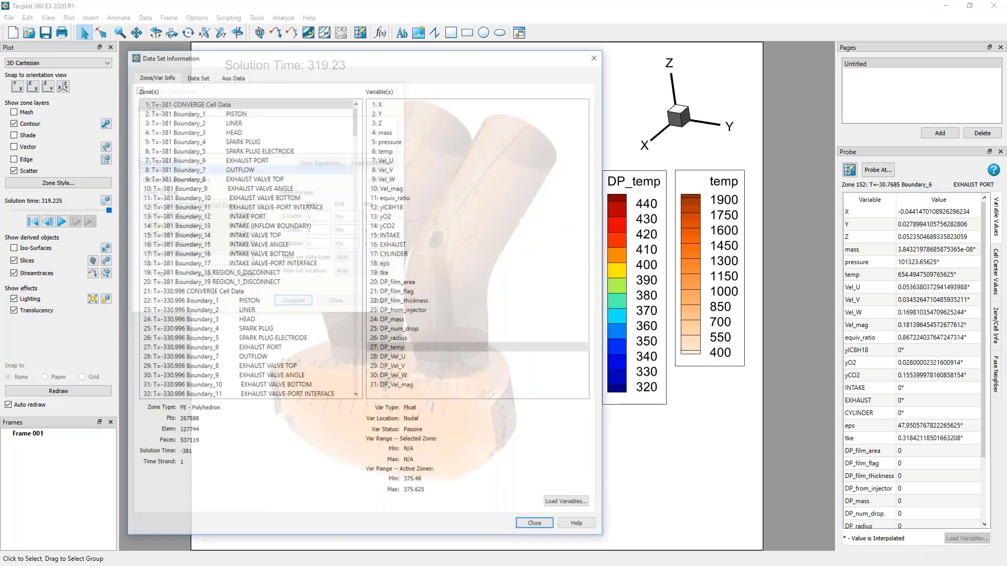
left_click_drag(346, 56, 659, 44)
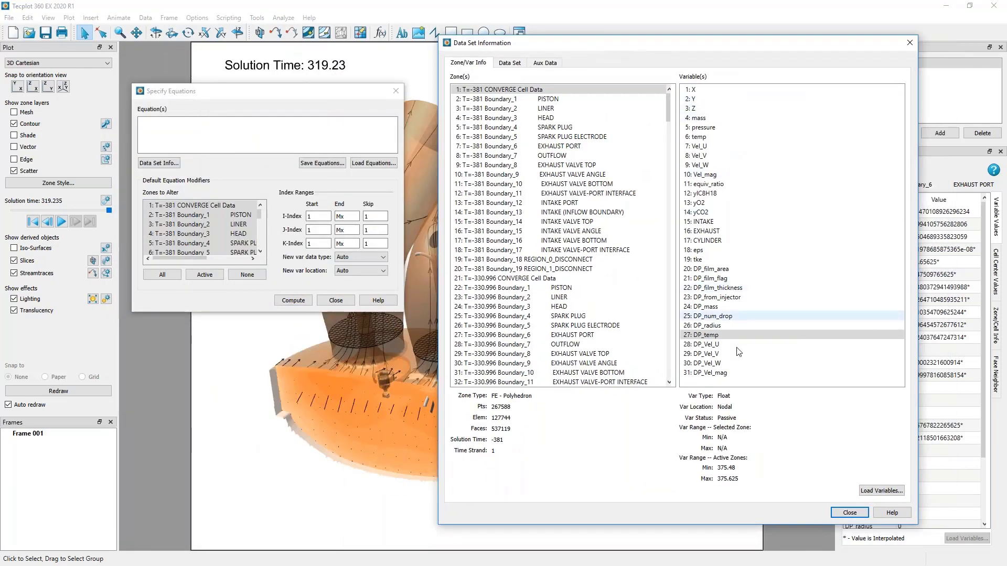
- Review the zones to alter and the new variable data type and location options, and close the equation and data set dialogs
left_click(210, 128)
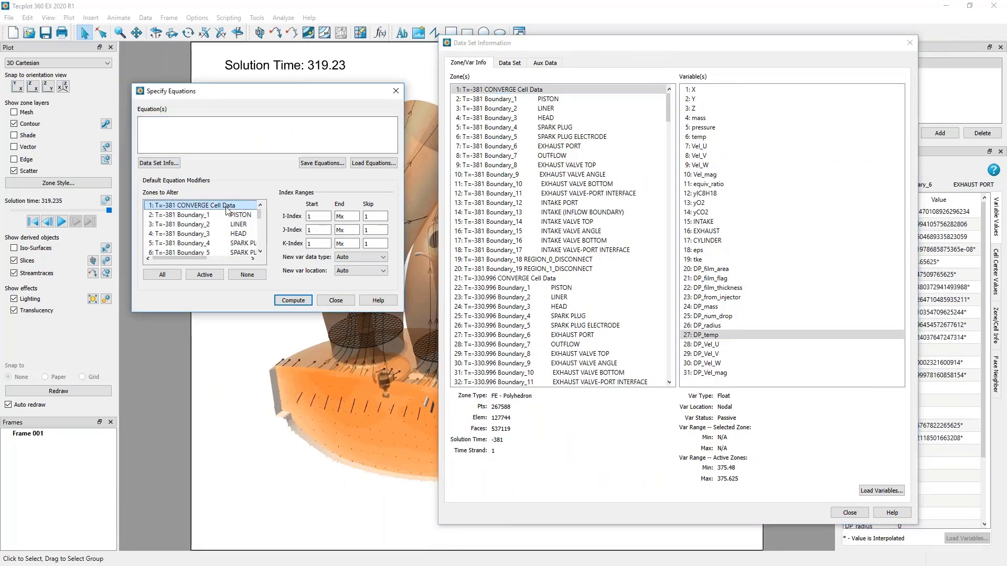
left_click(235, 242)
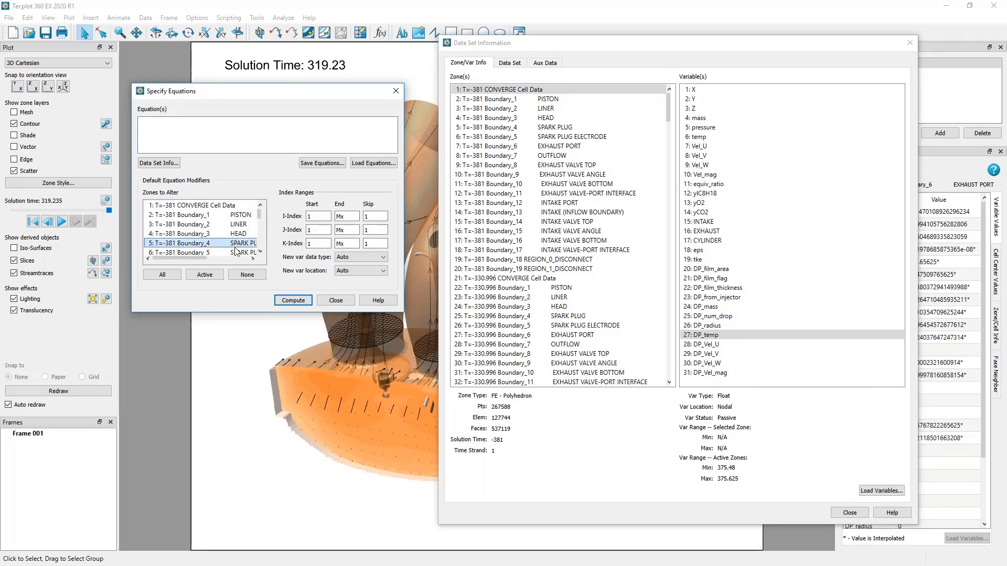
left_click(383, 257)
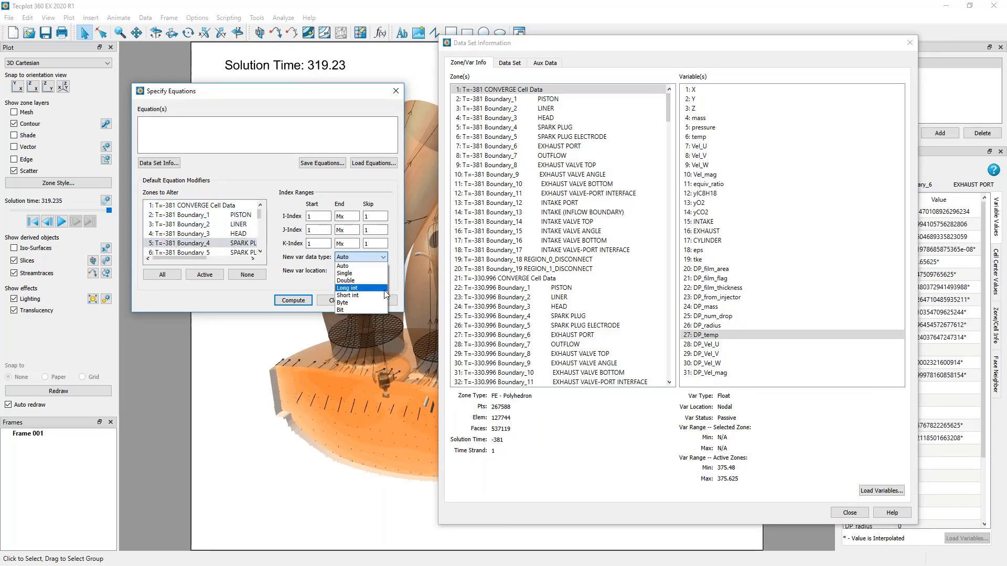
left_click(344, 266)
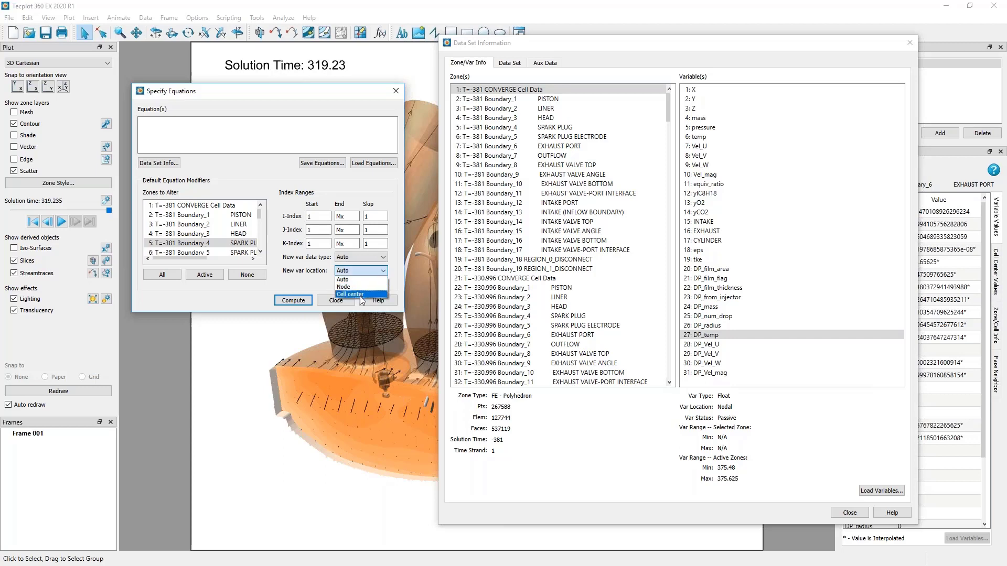
left_click(310, 284)
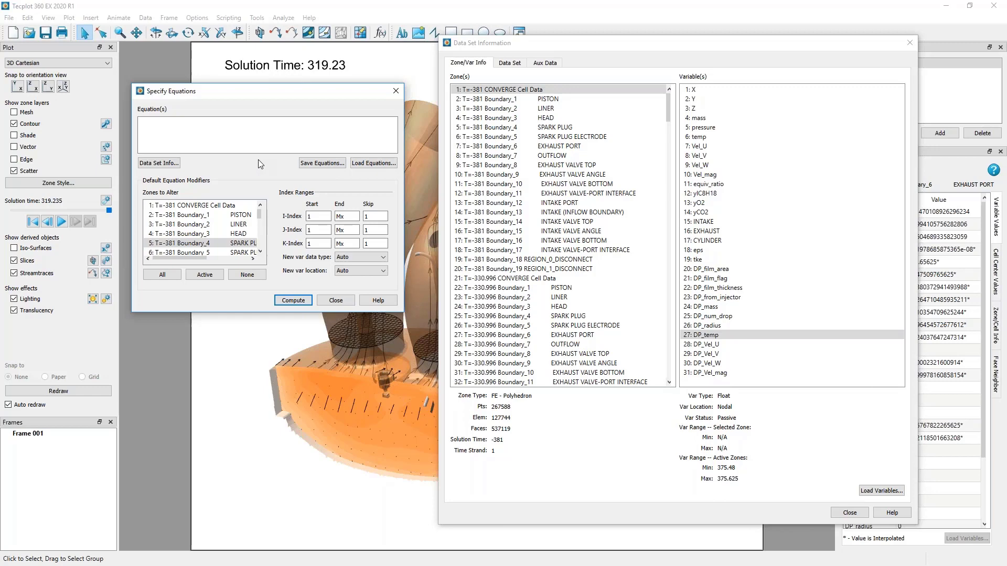
left_click(341, 299)
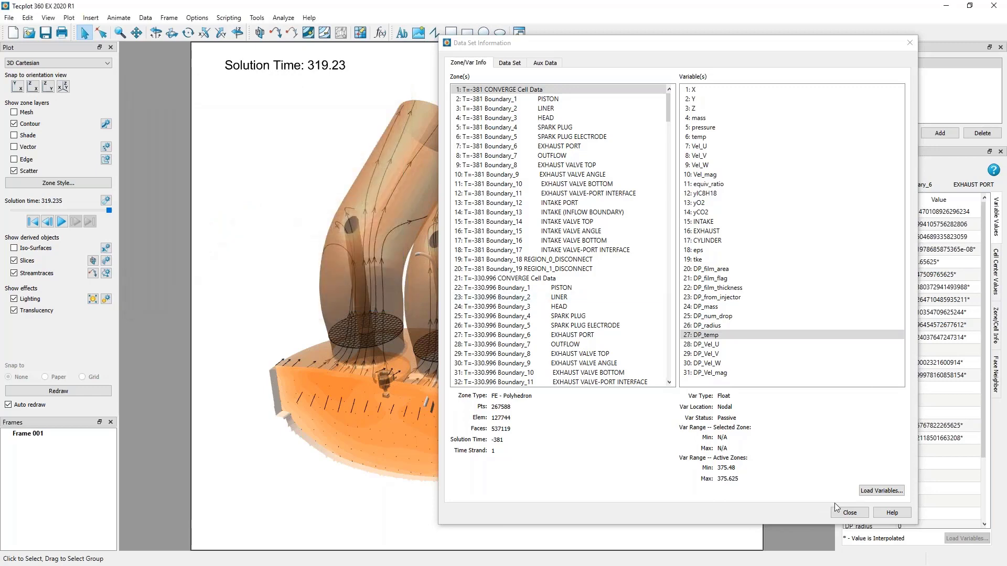
left_click(846, 512)
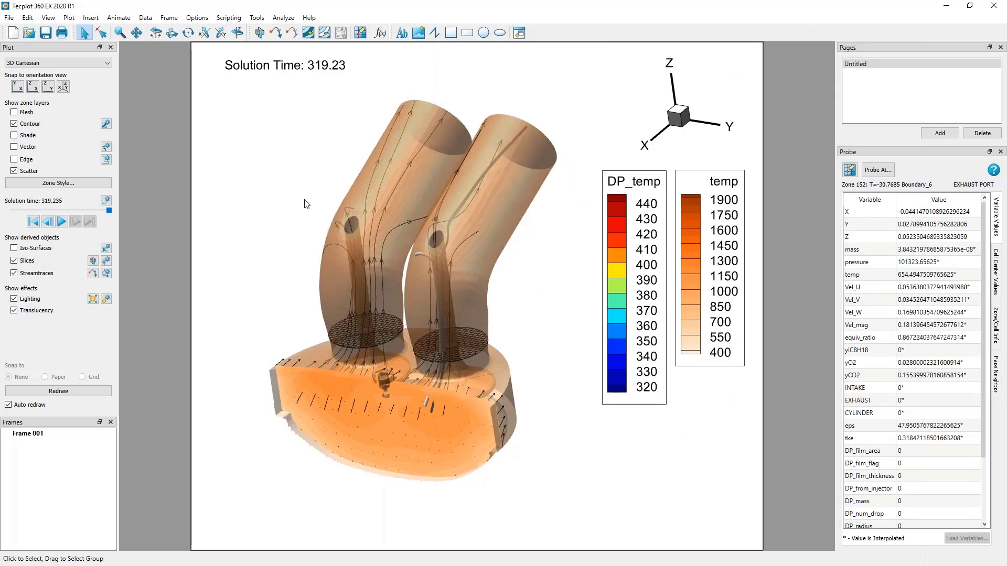
right_click_drag(288, 201, 308, 186)
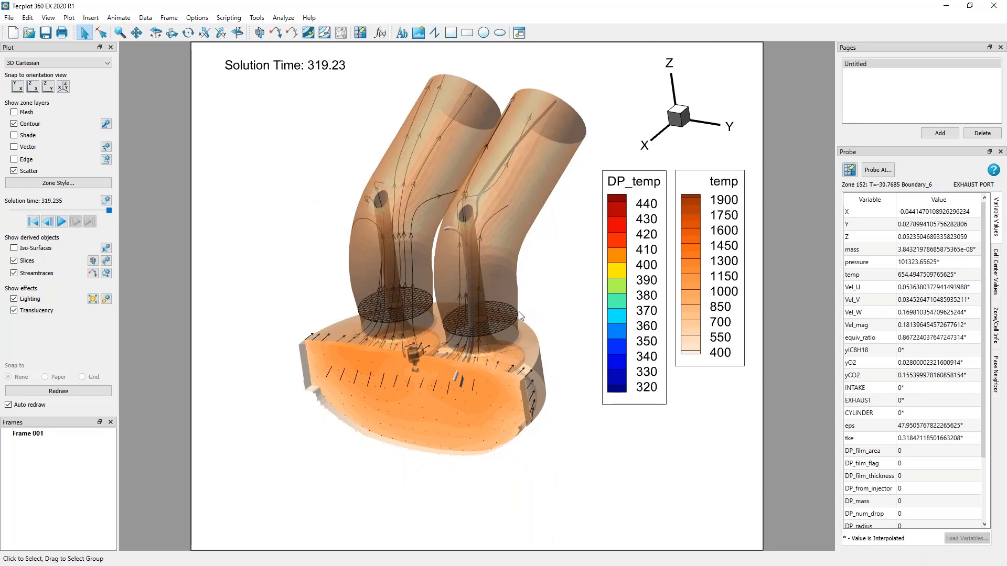
middle_click_drag(519, 322, 479, 284)
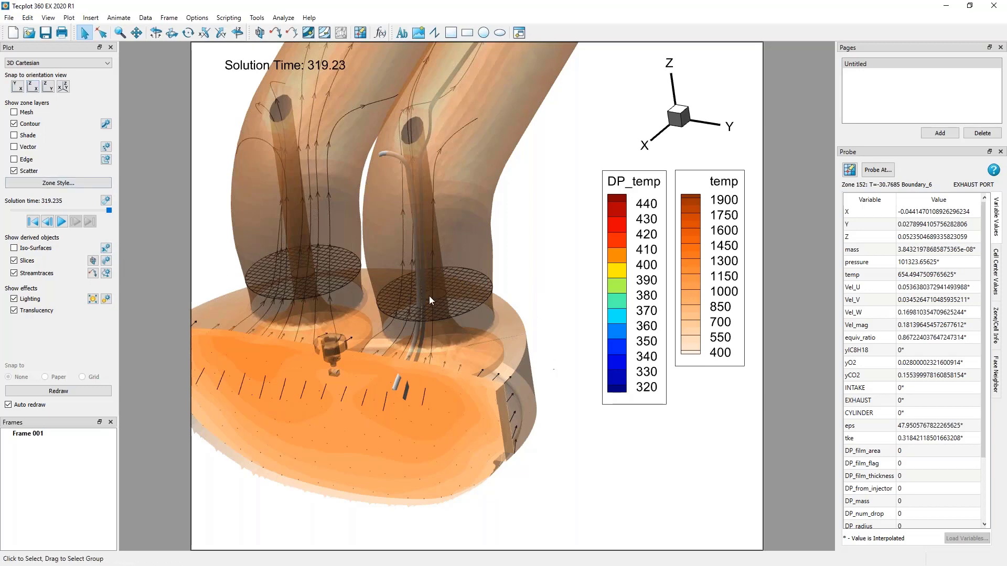
right_click_drag(492, 291, 530, 290)
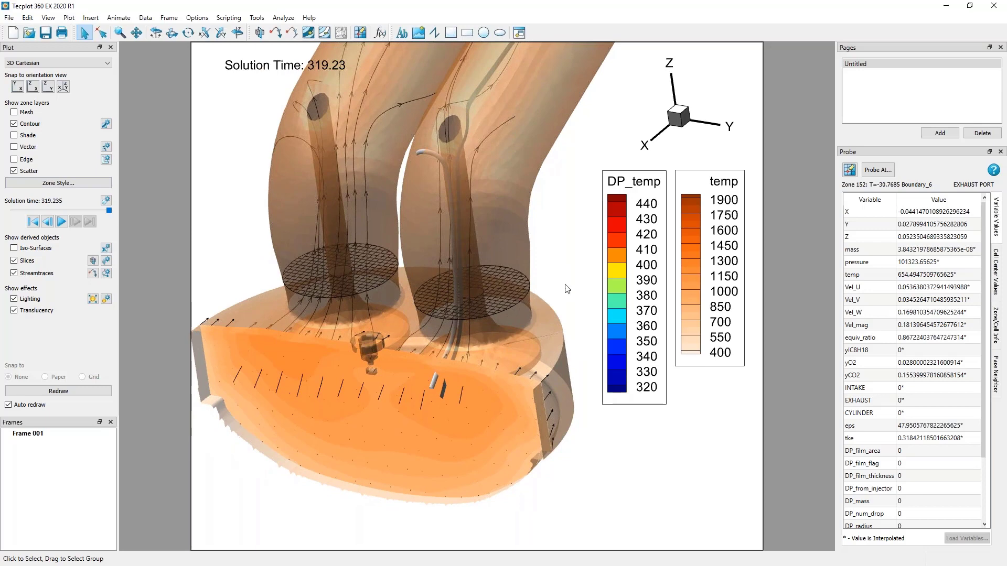
mouse_move(574, 308)
right_mouse_down()
mouse_move(560, 302)
mouse_move(568, 304)
right_mouse_up()
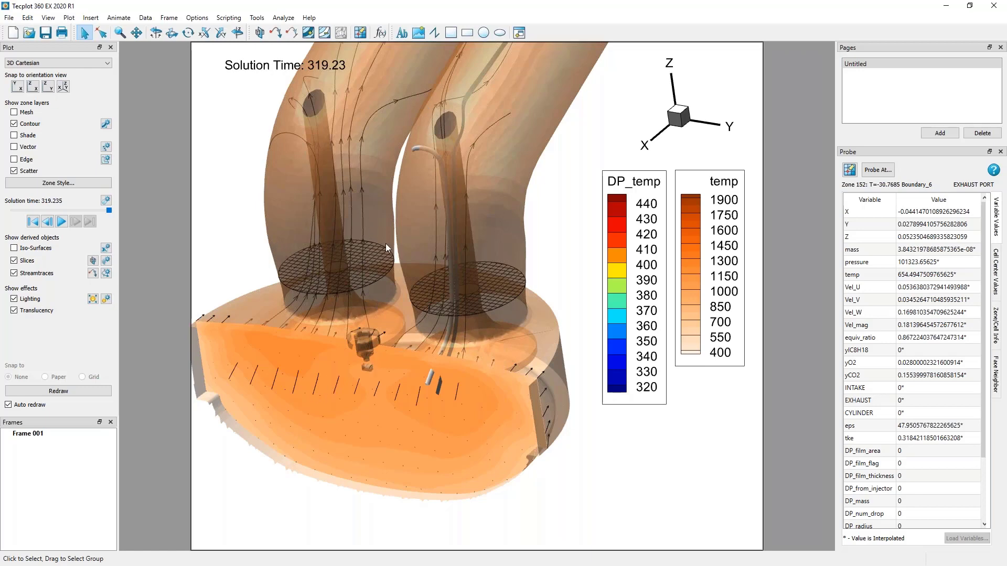
- Activate value blanking constraint 2 to blank cells where Y is less than the constant 0
left_click(68, 17)
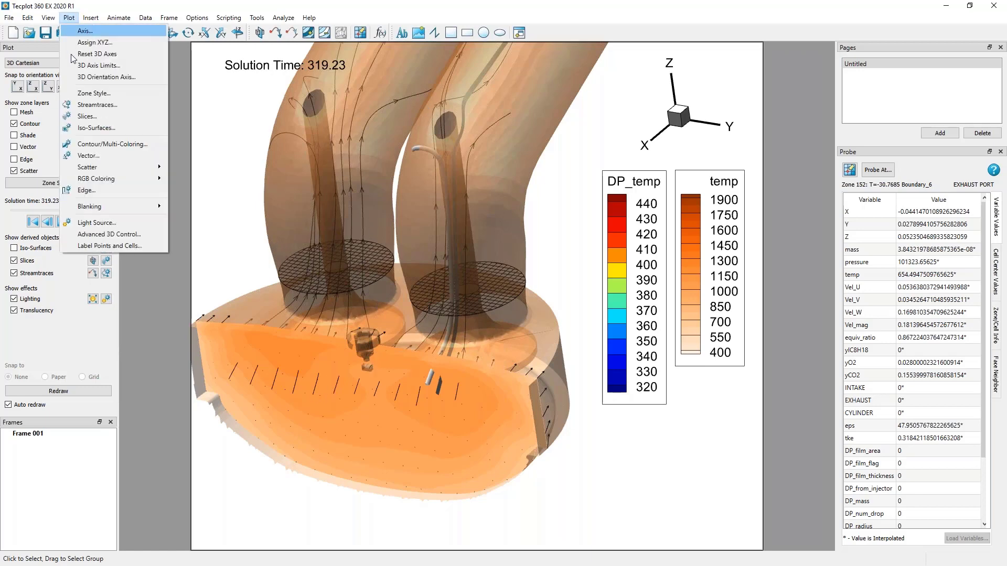
mouse_move(106, 209)
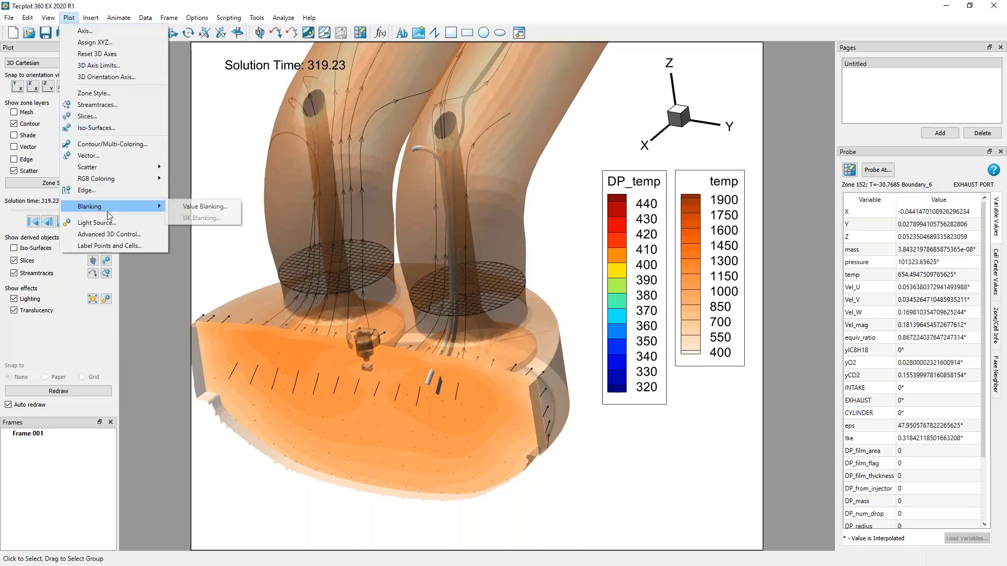
left_click(178, 207)
left_click(192, 345)
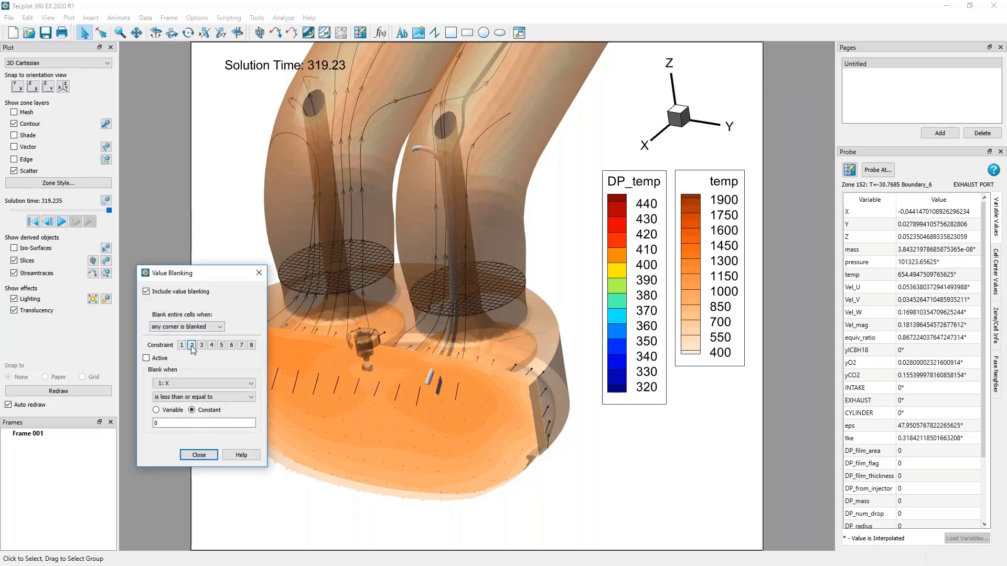
left_click(197, 382)
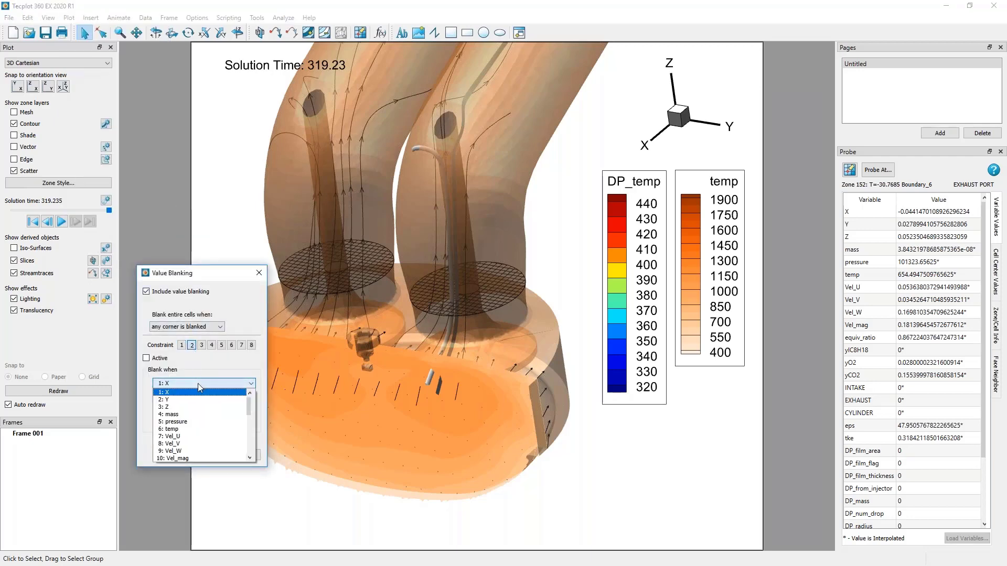
left_click(199, 400)
left_click(199, 397)
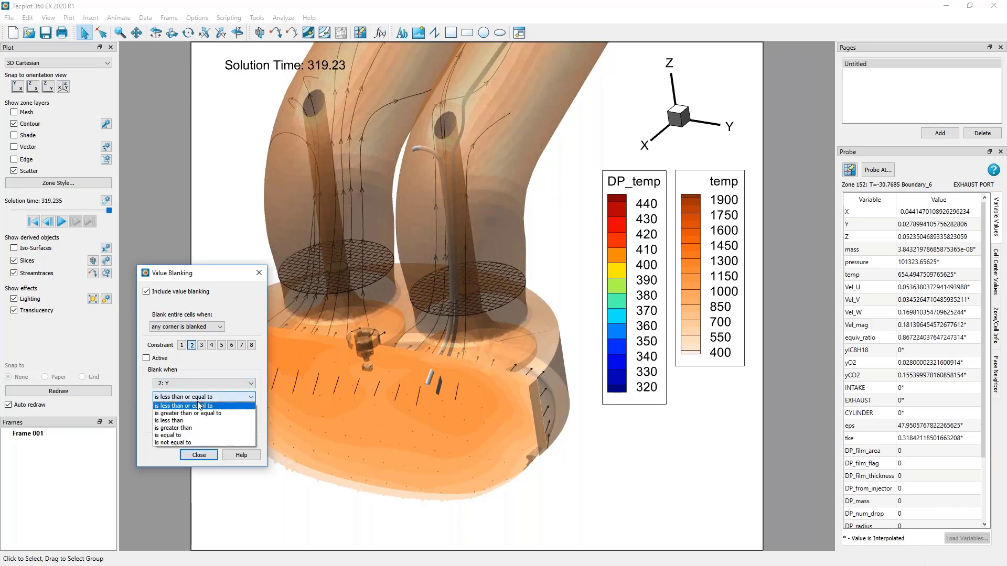
left_click(198, 421)
left_click(159, 358)
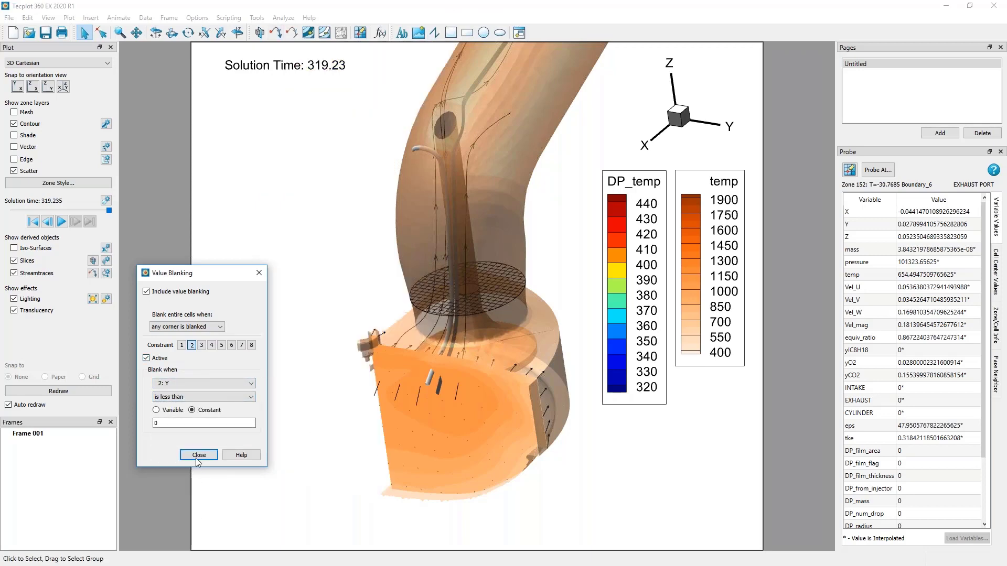
left_click(198, 455)
- Extract the arbitrary slice of slice group 2 for all solution times, creating a zone for each slice
middle_click_drag(451, 336, 389, 405)
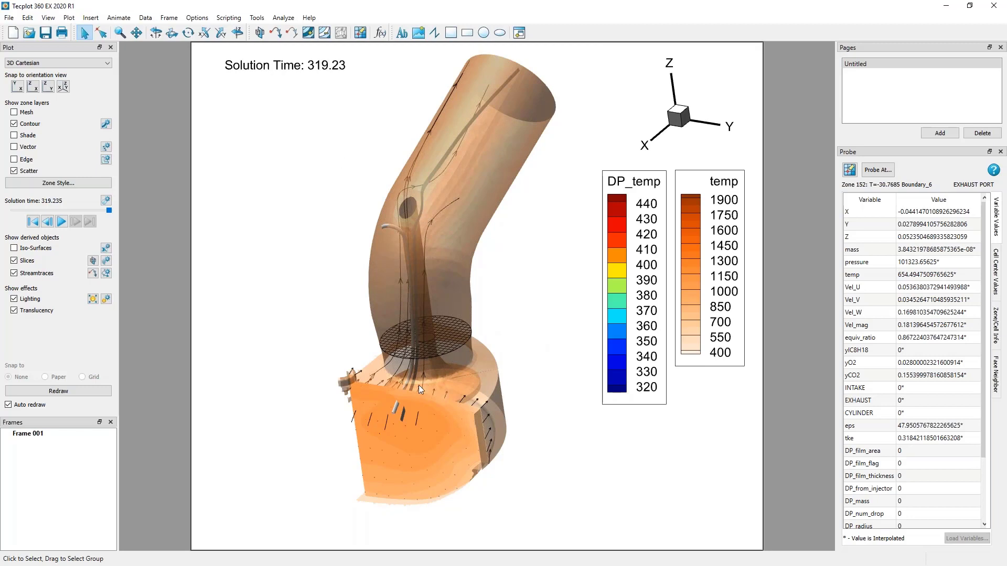
mouse_move(499, 334)
right_mouse_down()
mouse_move(501, 299)
mouse_move(502, 319)
right_mouse_up()
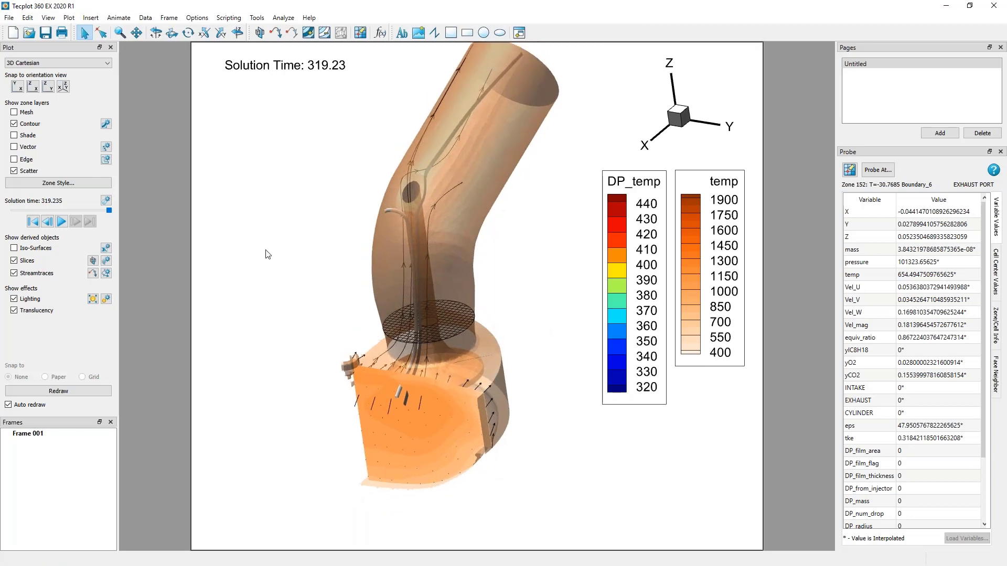
left_click(106, 260)
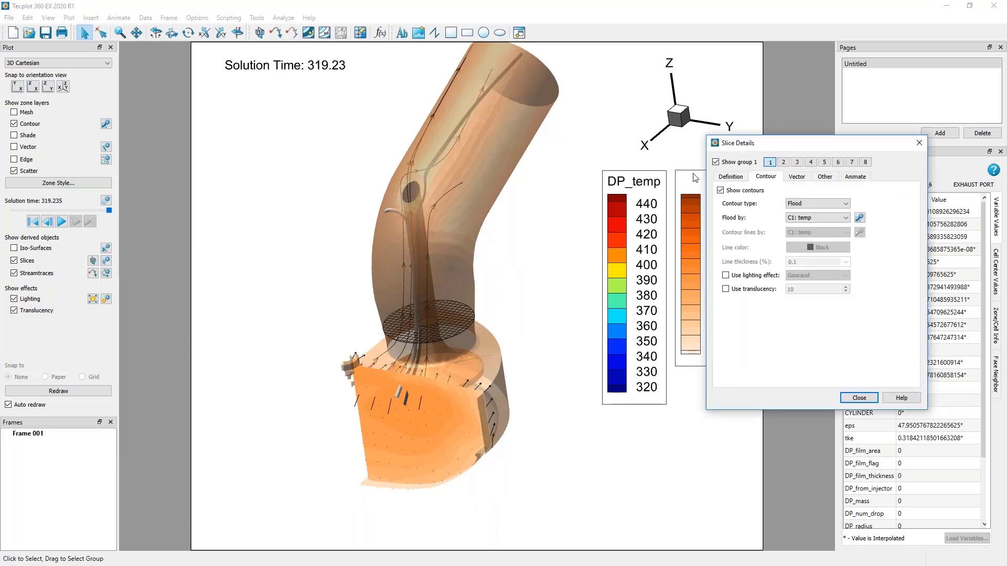
left_click(737, 178)
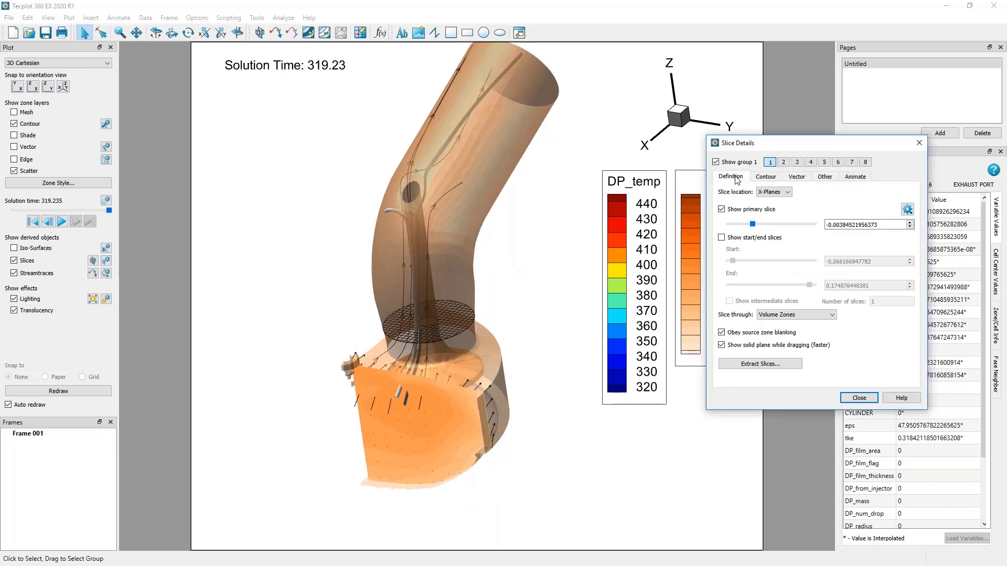
left_click(783, 162)
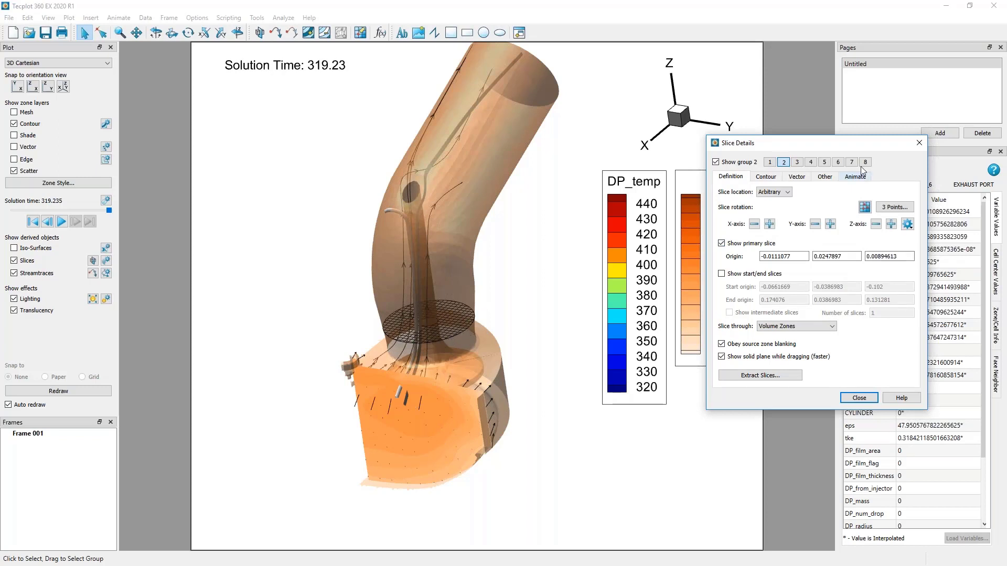
left_click_drag(835, 150, 793, 135)
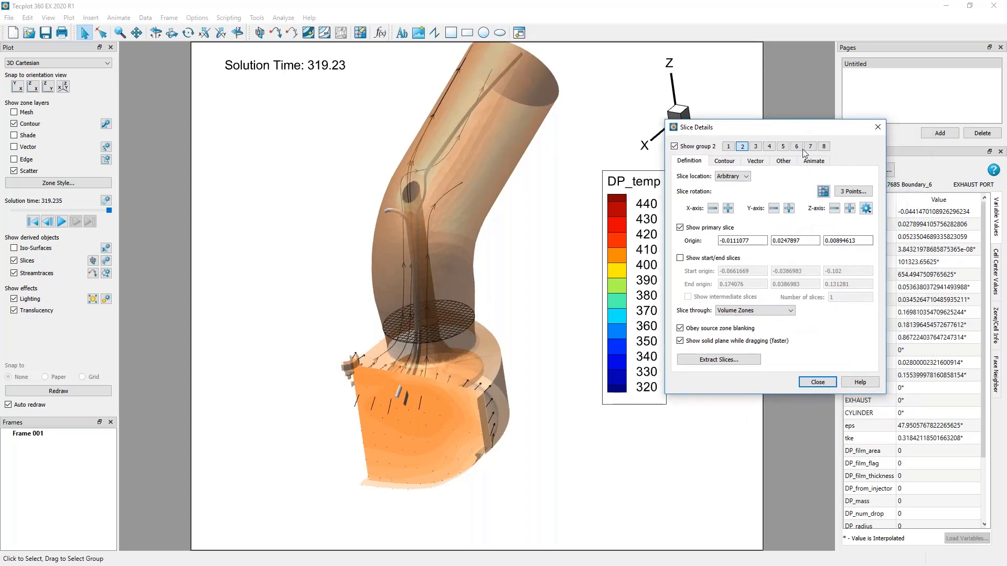
left_click(753, 364)
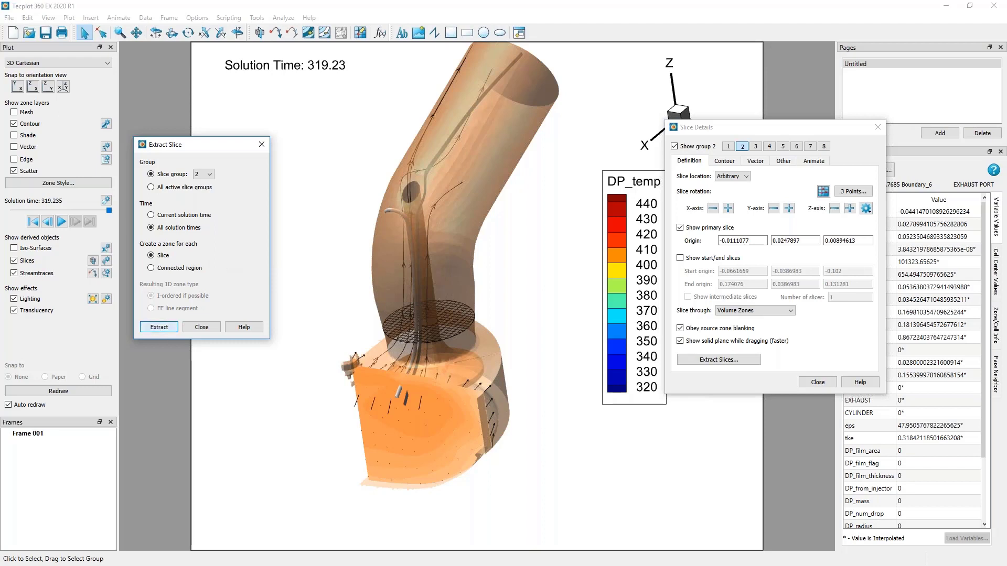
left_click(159, 330)
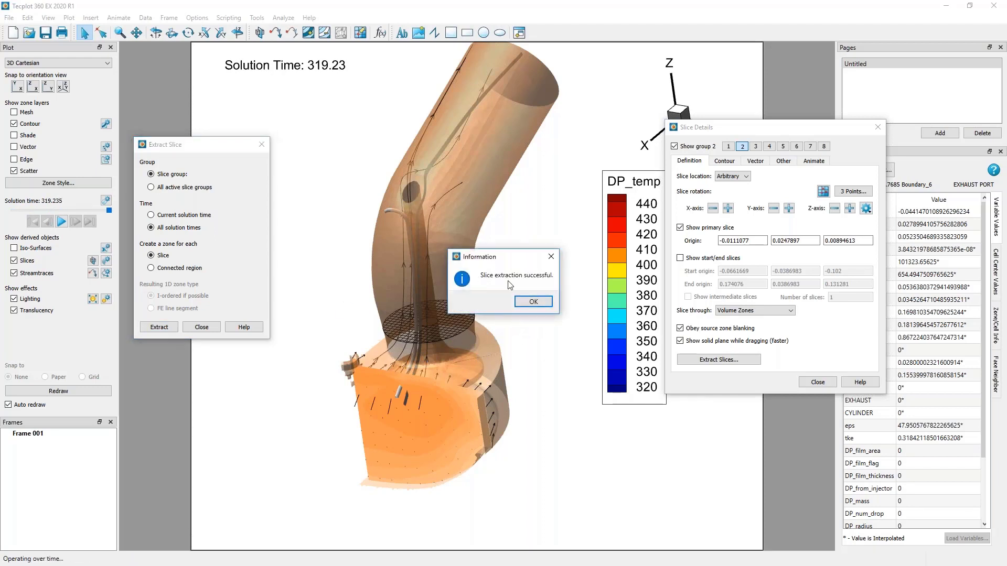
left_click(528, 304)
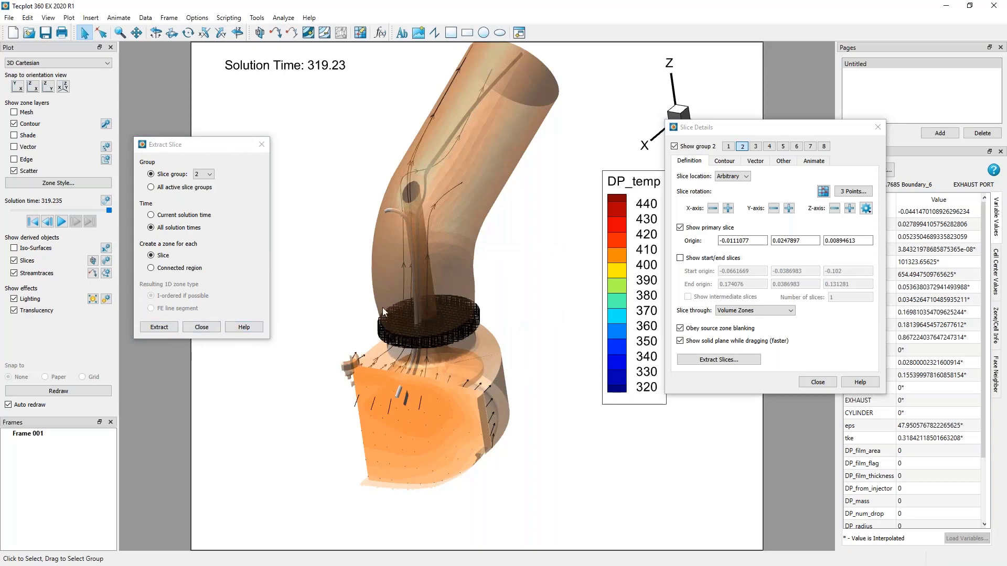
left_click(201, 327)
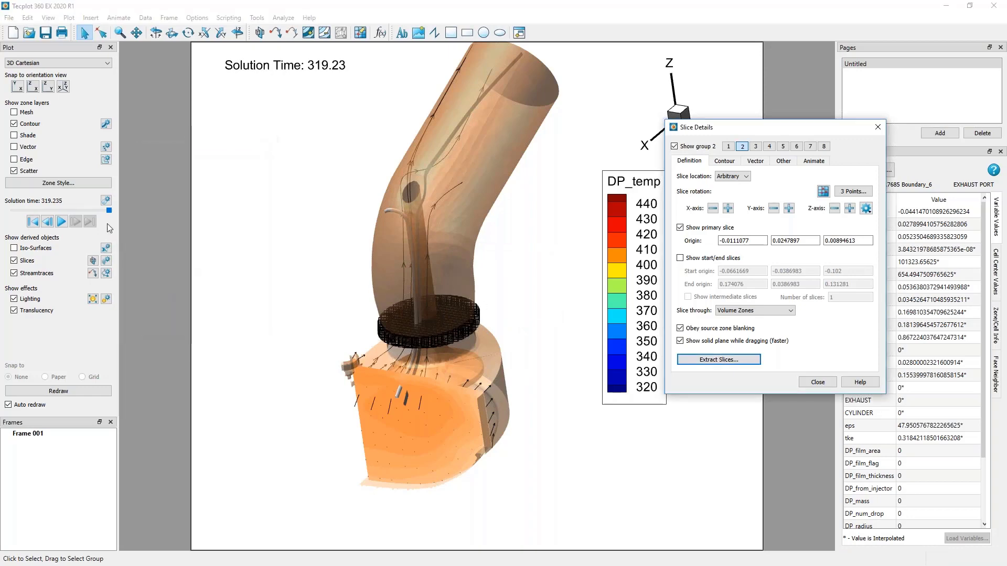
- Turn off scatter for the extracted arbitrary slice zone in the zone style settings and close them
left_click(71, 181)
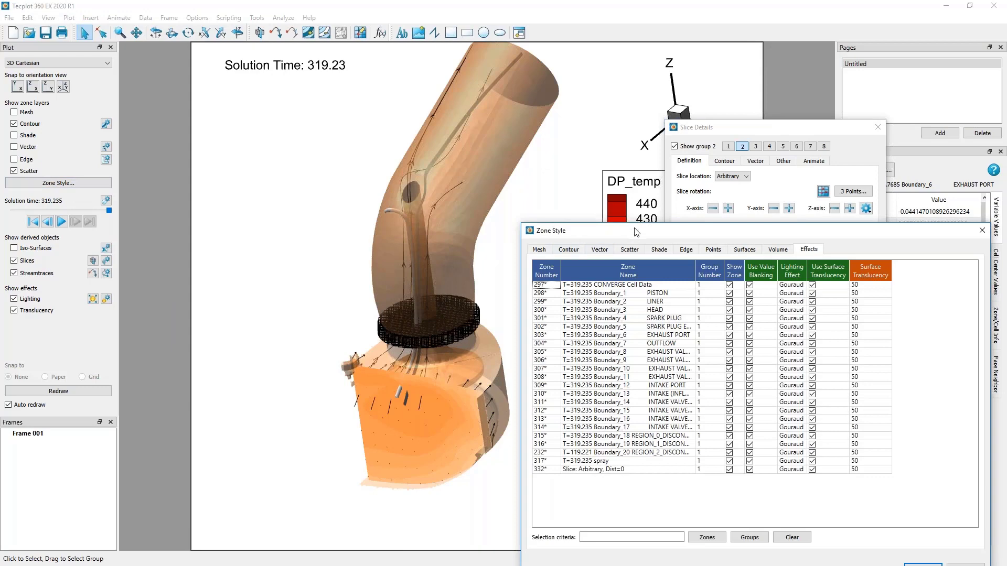
left_click_drag(637, 231, 657, 159)
left_click(655, 180)
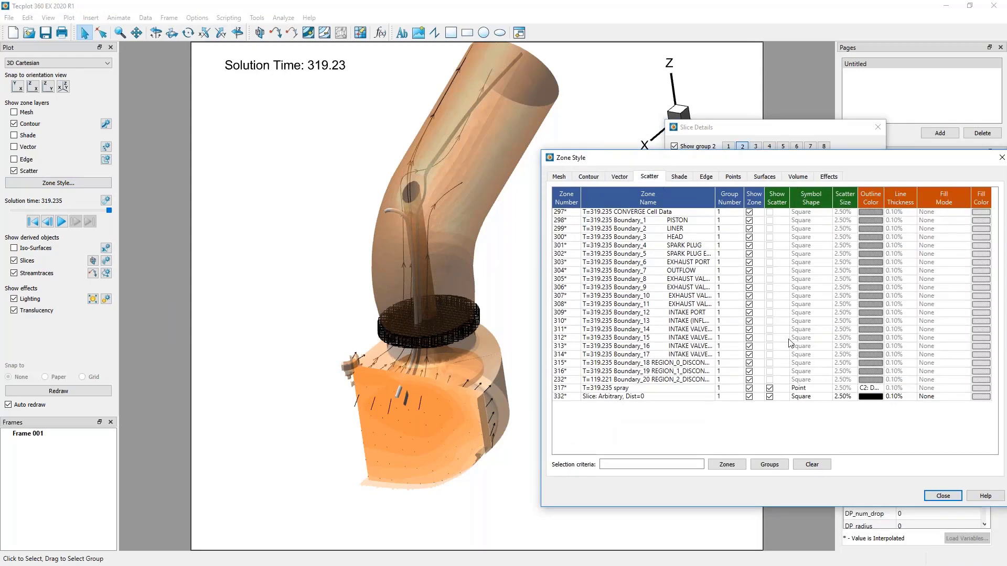
left_click(773, 397)
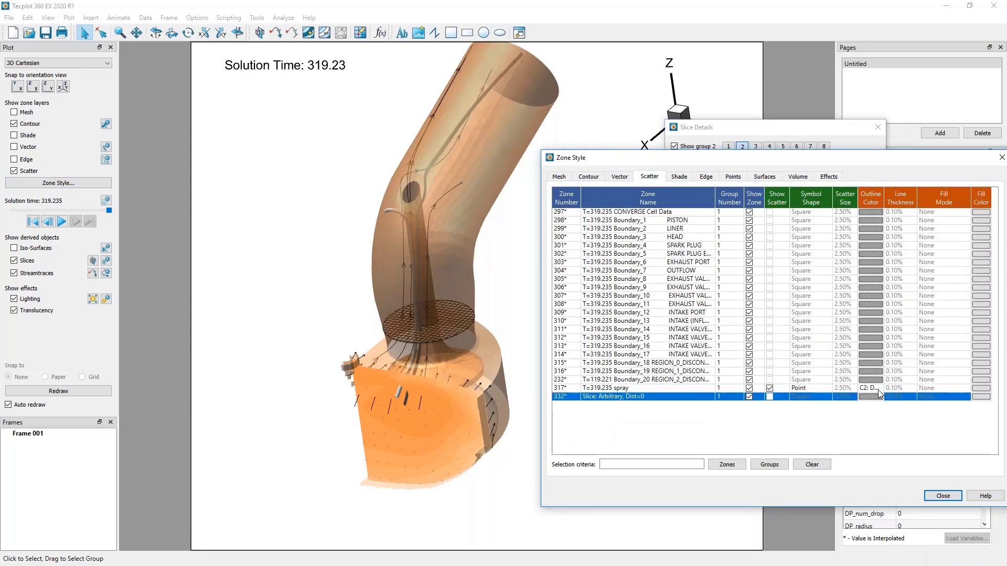
left_click(954, 496)
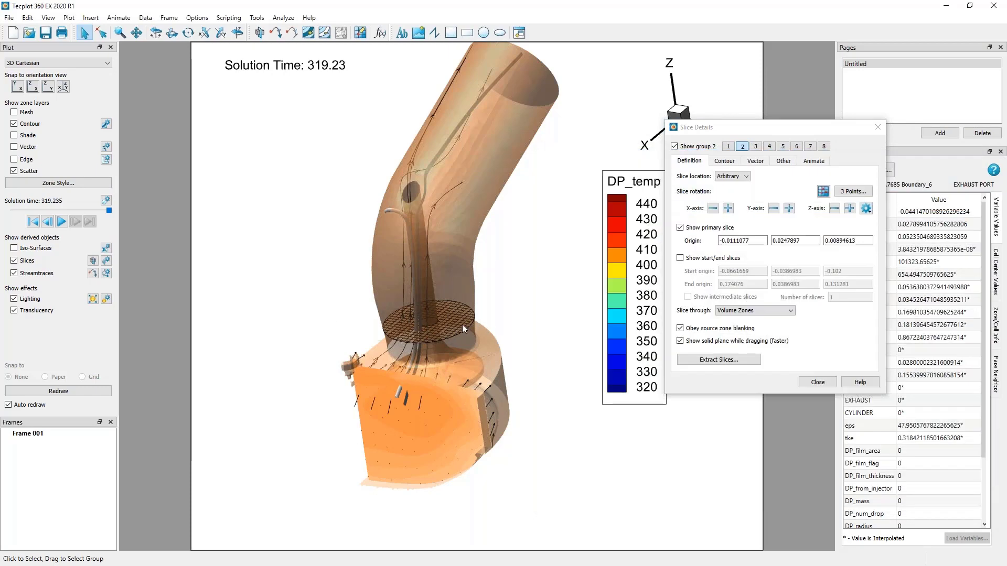
- Compare slice group 2 with and without source zone blanking, leaving it set to ignore the blanking
left_click(801, 338)
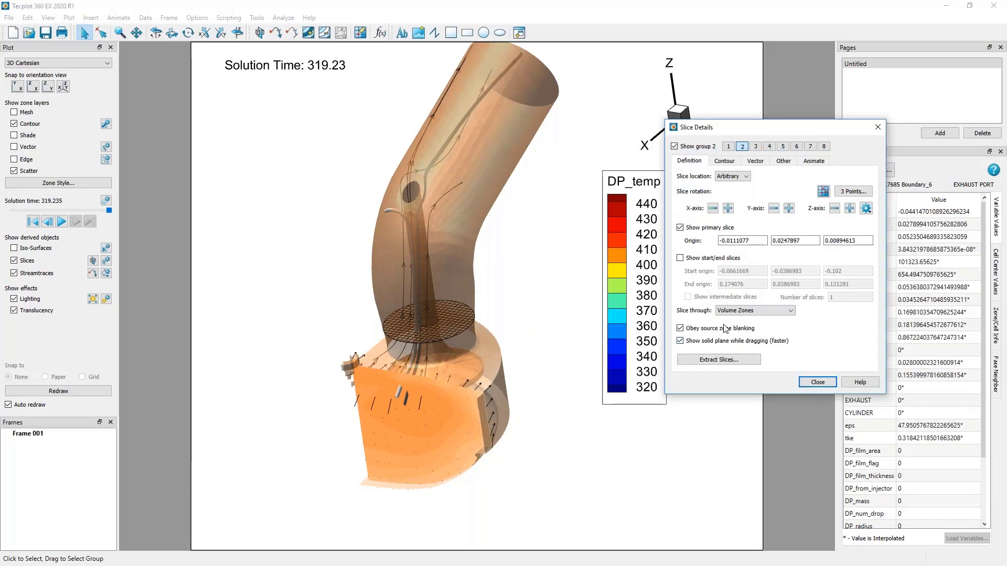
left_click(680, 328)
left_click(680, 329)
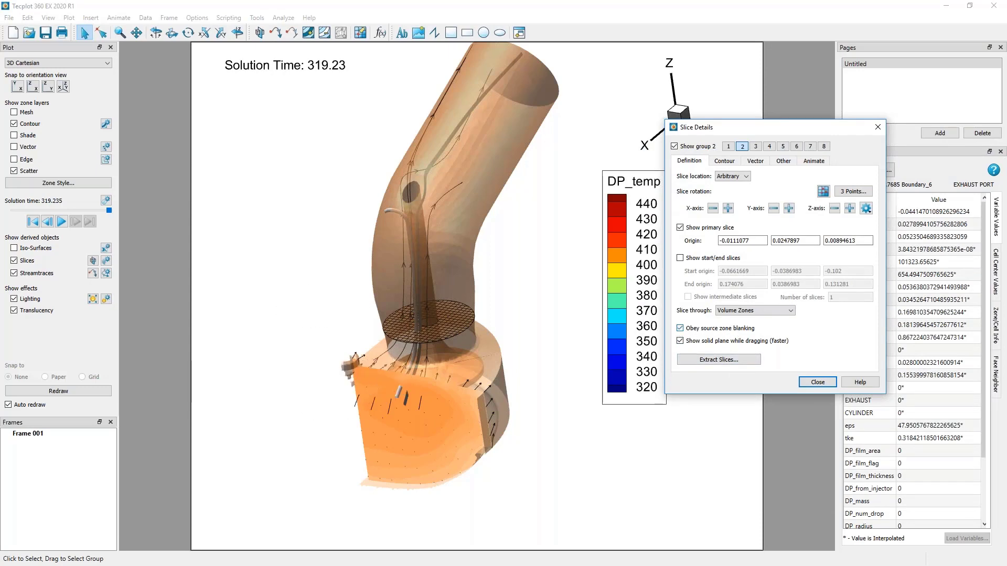
left_click(680, 328)
left_click(680, 329)
left_click(680, 328)
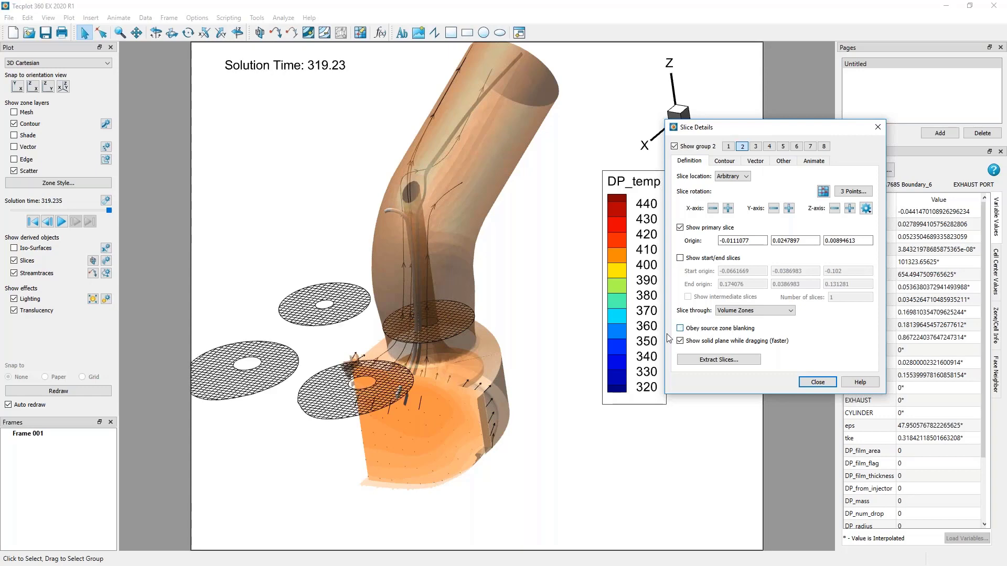
right_click_drag(473, 376, 516, 363)
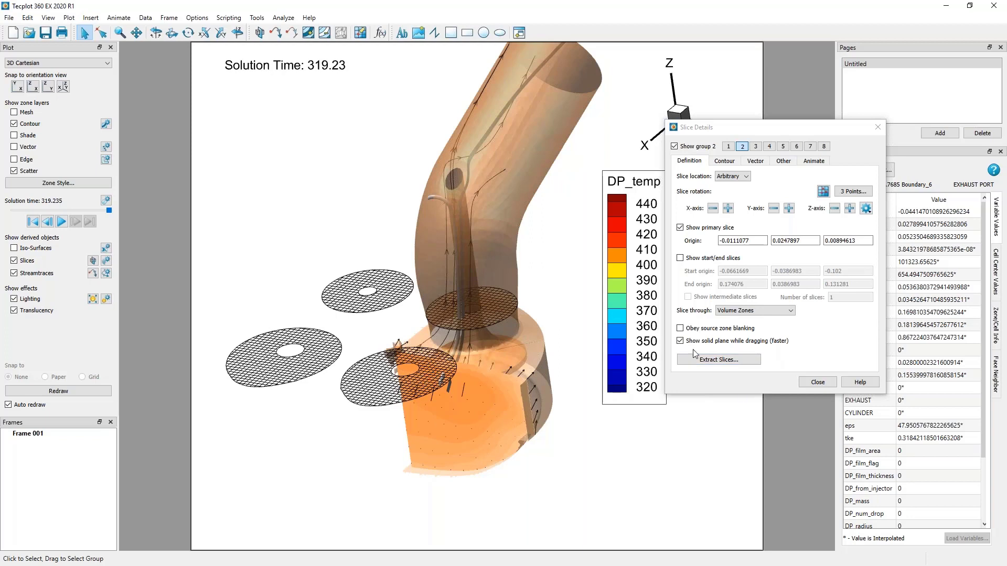
- Make slice group 2 obey source zone blanking, and close the slice details
left_click(717, 329)
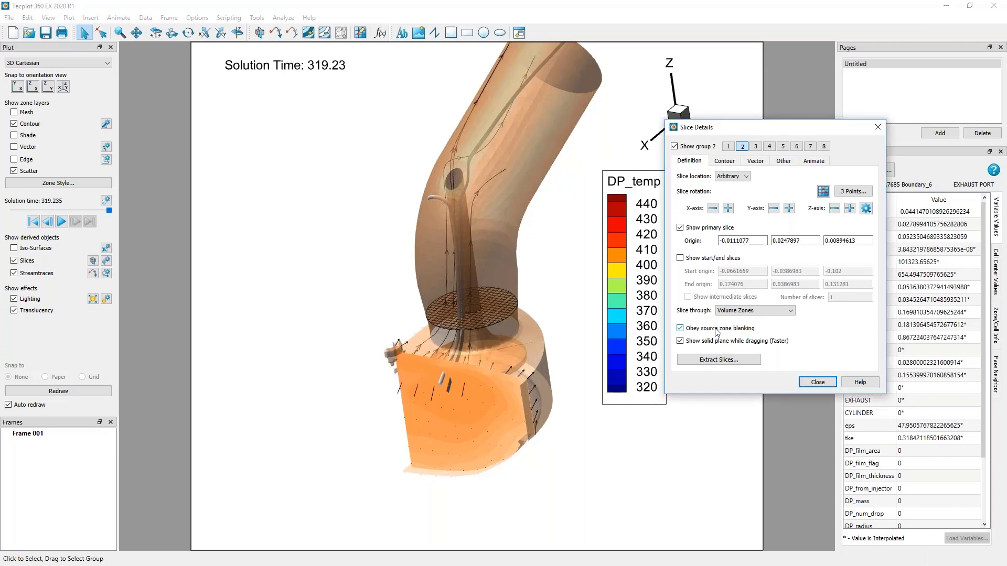
left_click(818, 384)
right_click_drag(533, 393, 410, 408)
scroll(495, 445, "down", 2)
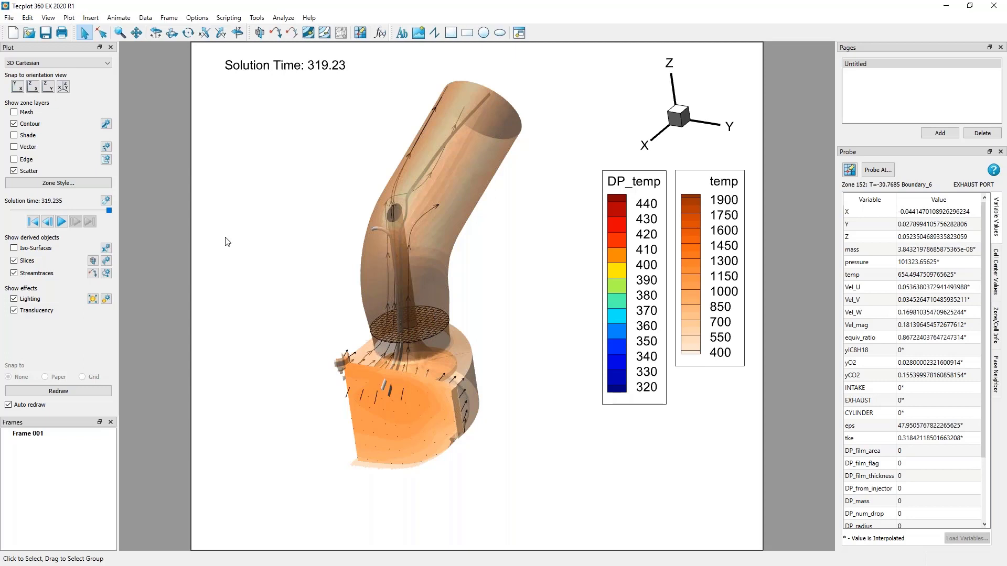
- Set up an integration of type Mass Flow Rate, integrated by Time Strands
left_click(283, 18)
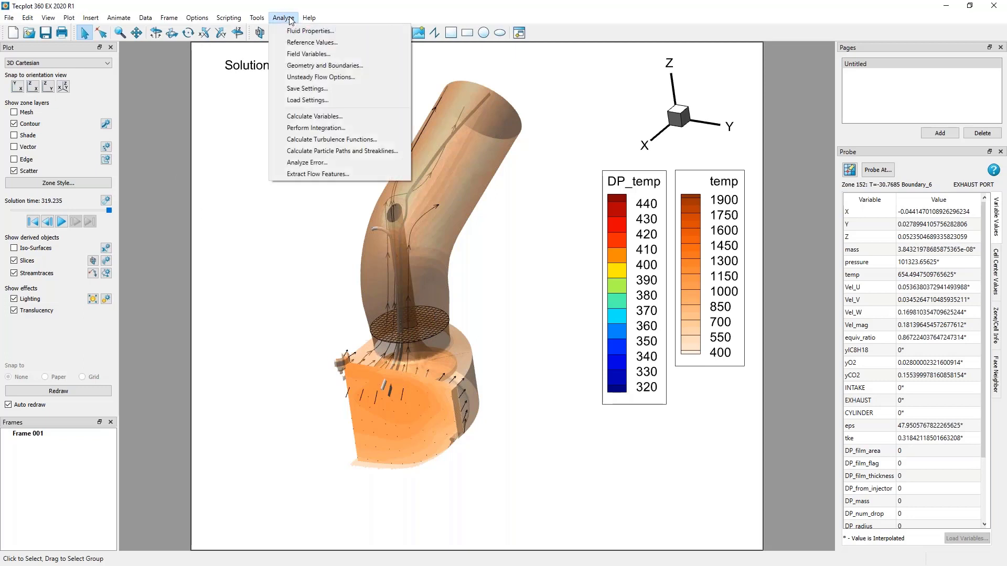
left_click(304, 128)
left_click_drag(479, 131, 685, 136)
left_click(765, 153)
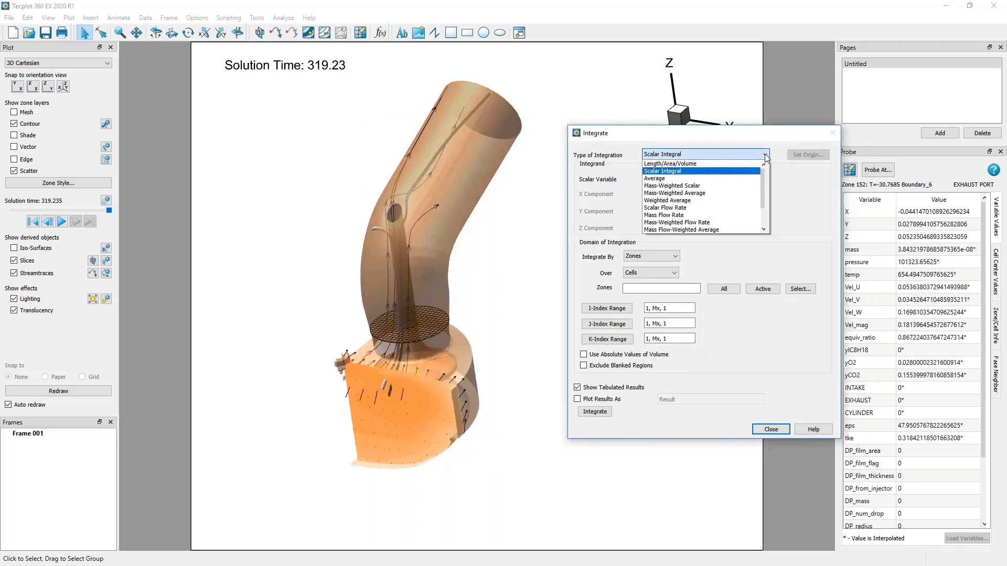
left_click(750, 215)
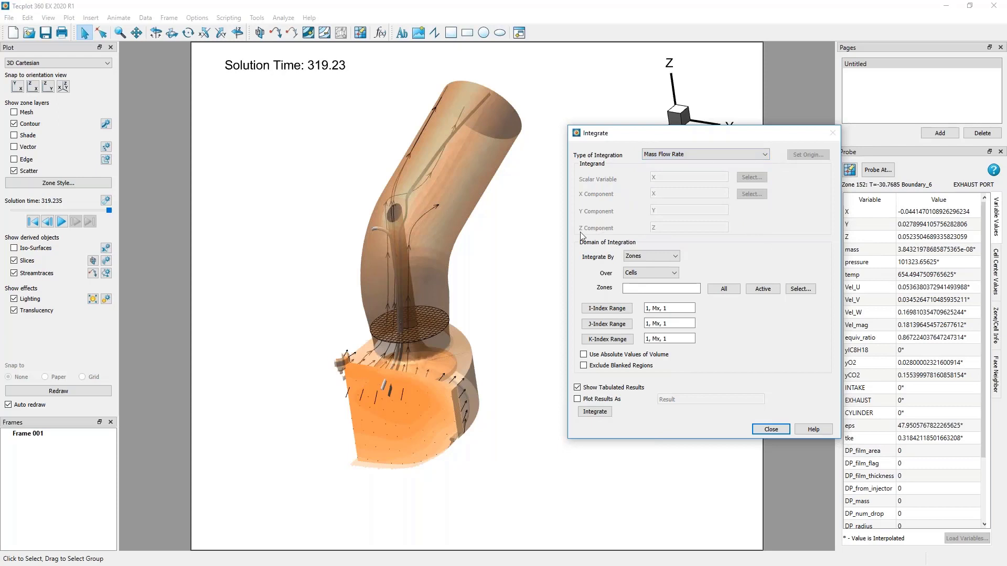
left_click(677, 254)
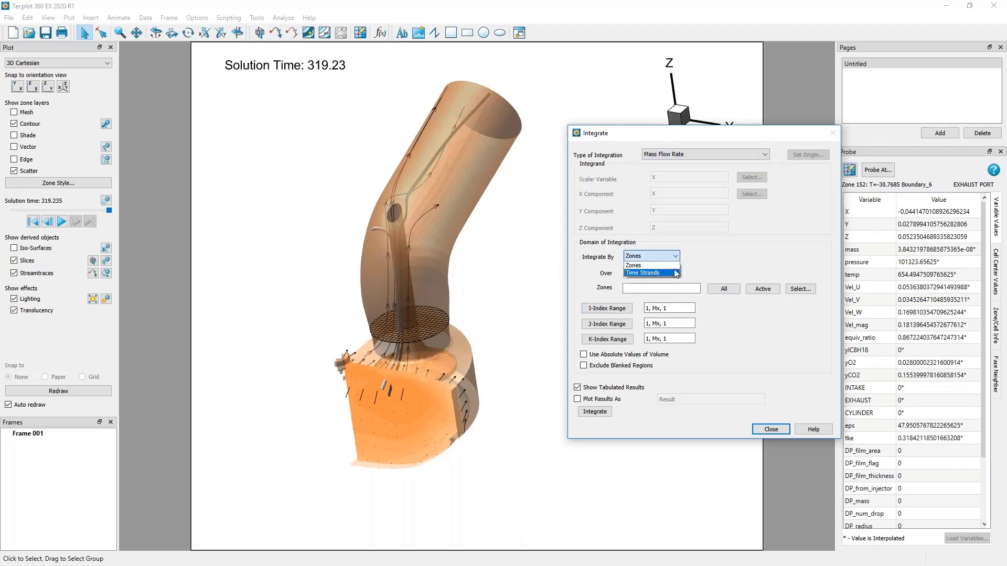
left_click(675, 273)
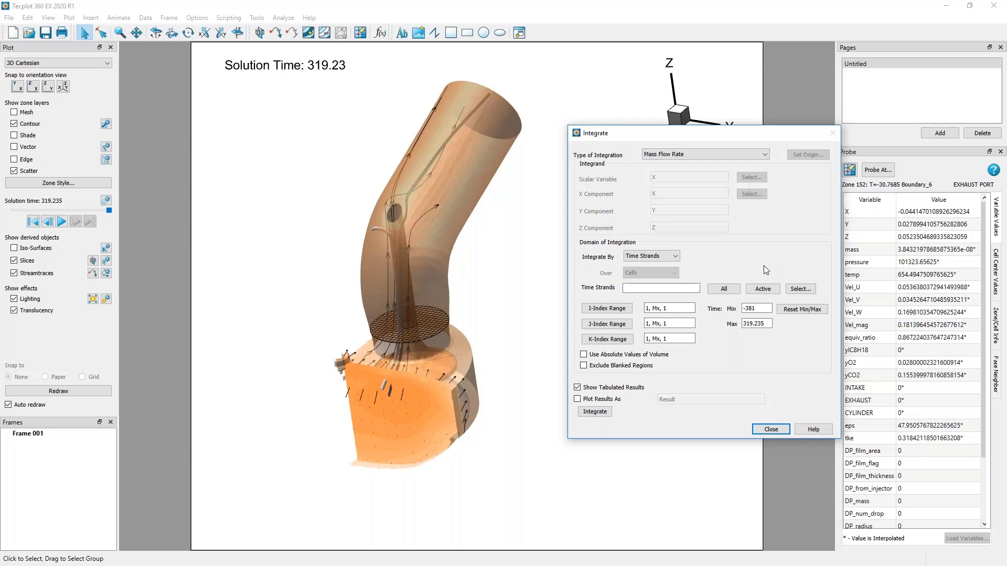
- Choose time strand 24, the extracted arbitrary slice, as the integration domain
left_click(805, 295)
left_click_drag(793, 265, 787, 322)
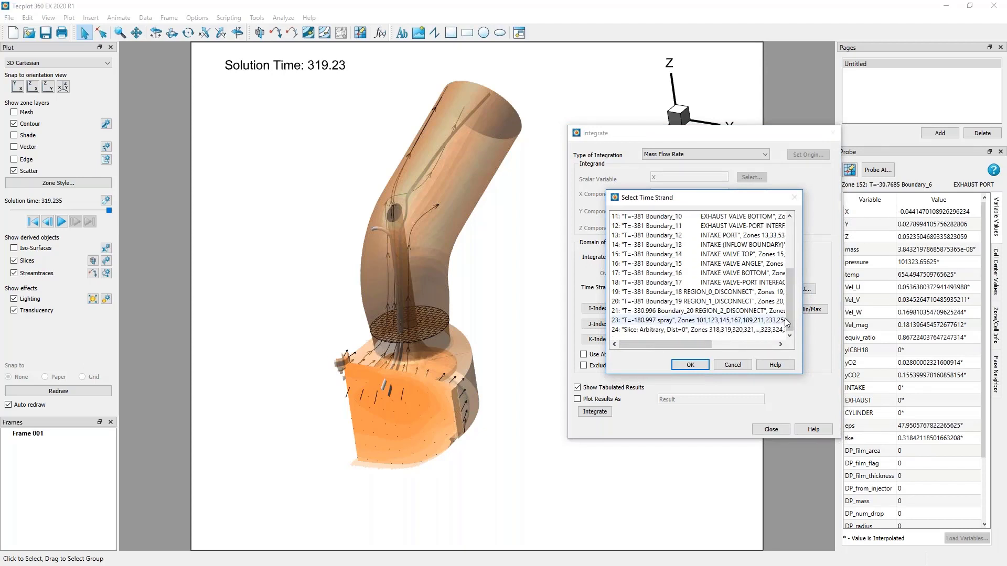
left_click(743, 330)
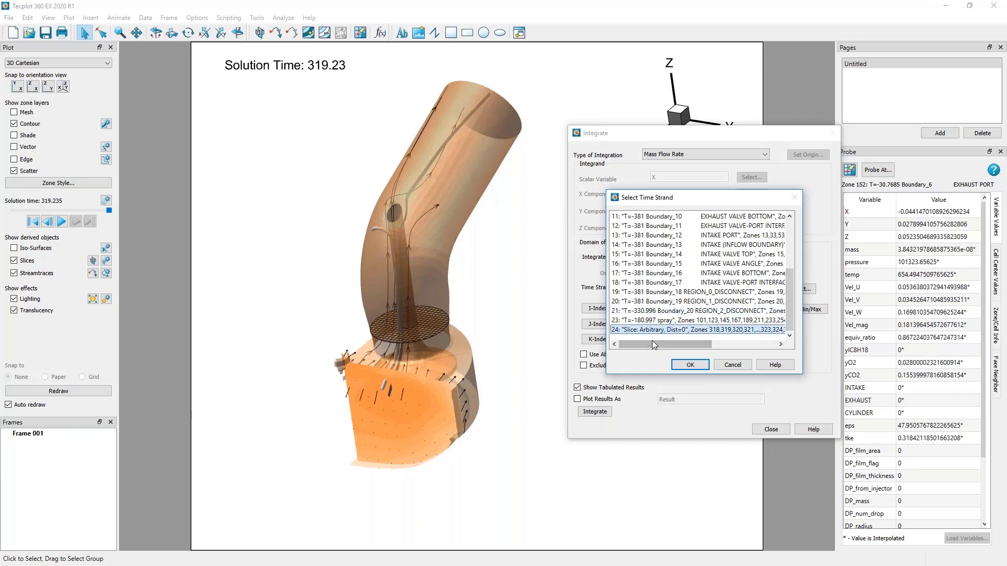
left_click(690, 366)
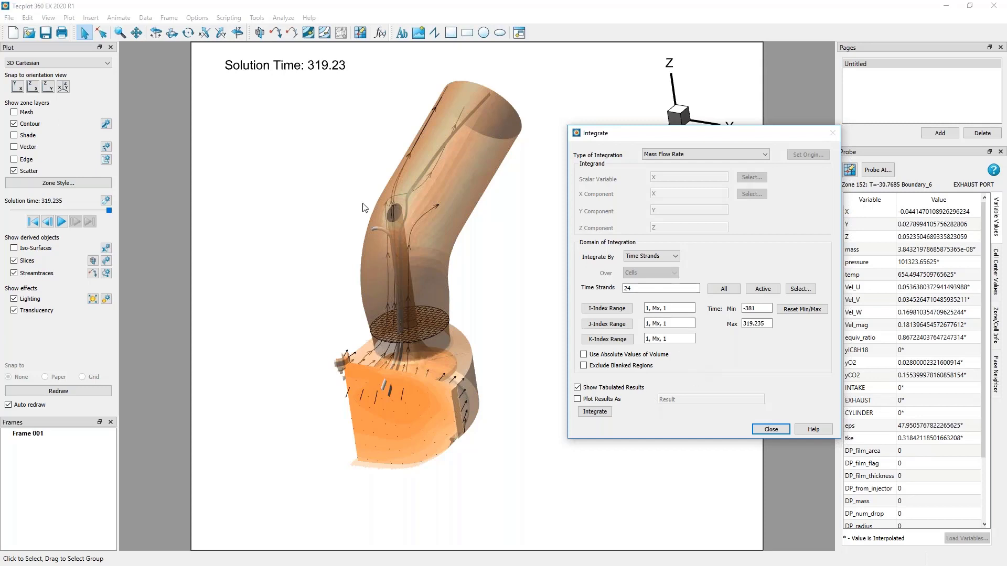
- Set the gas constant in the fluid properties to a constant value of 287
left_click(285, 17)
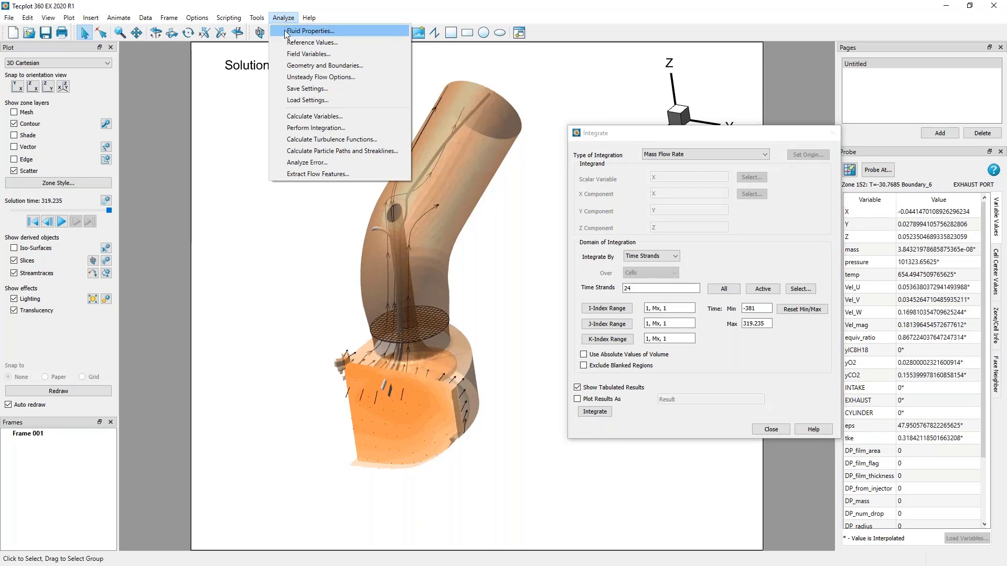
left_click(309, 31)
left_click_drag(461, 150, 204, 151)
left_click(263, 234)
type("287")
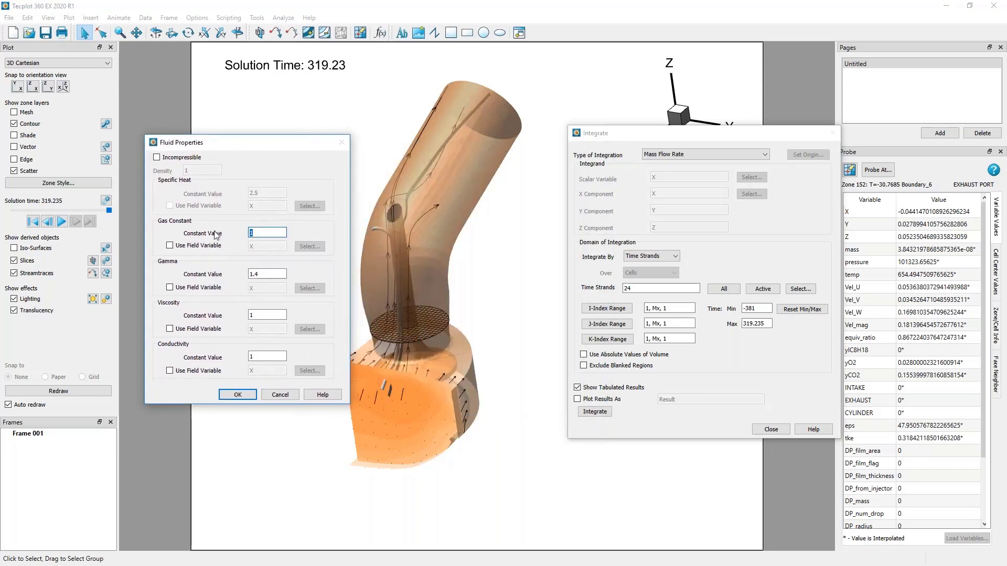
key("Tab")
left_click(243, 394)
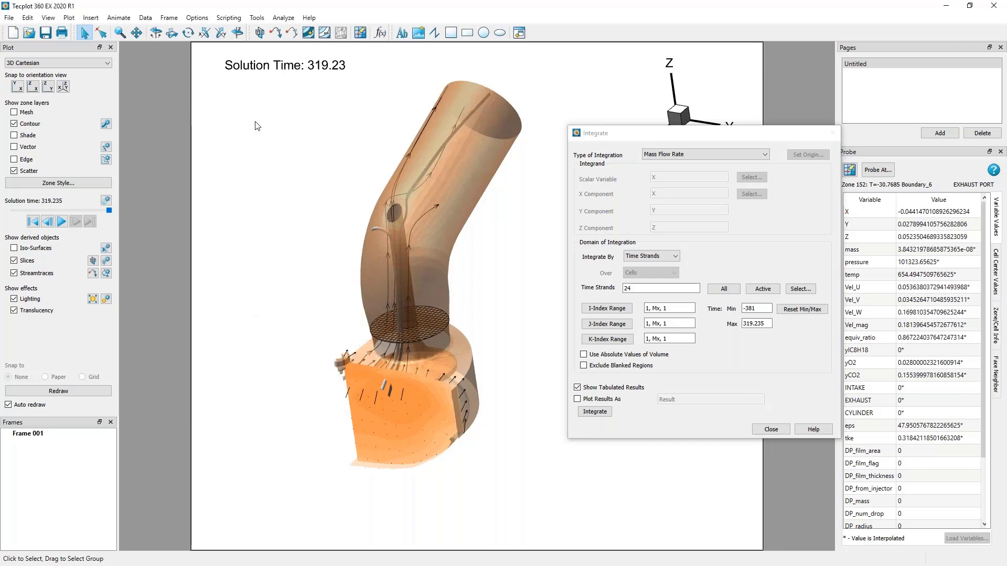
- Define the two state variables in the field variables as Pressure and Temperature
left_click(283, 17)
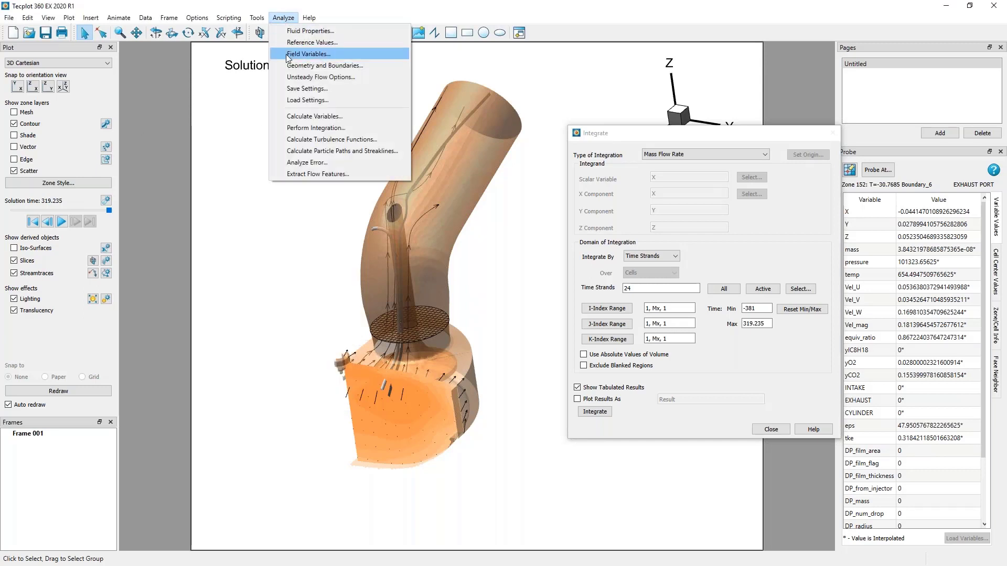
left_click(307, 54)
left_click_drag(537, 210, 296, 100)
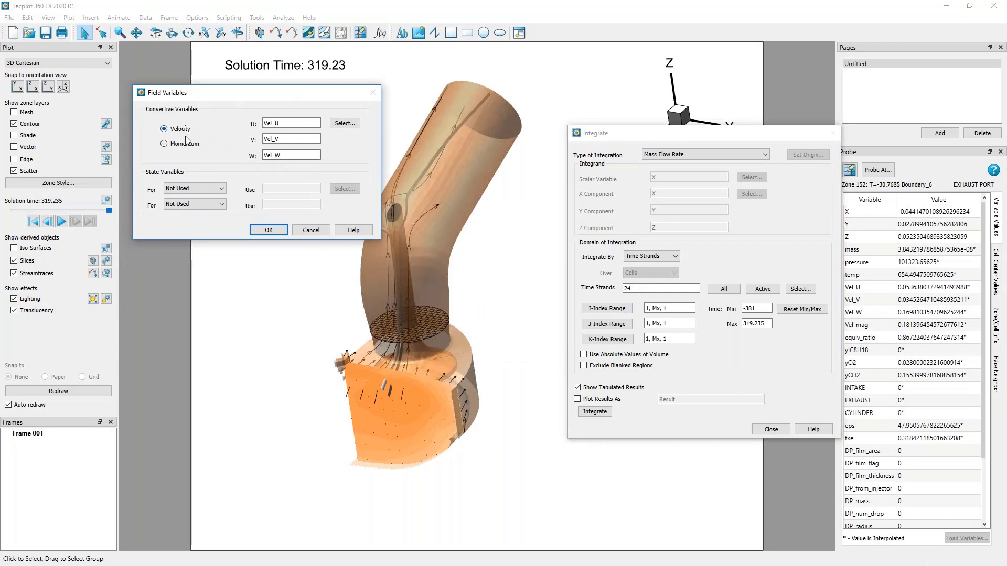
left_click(215, 188)
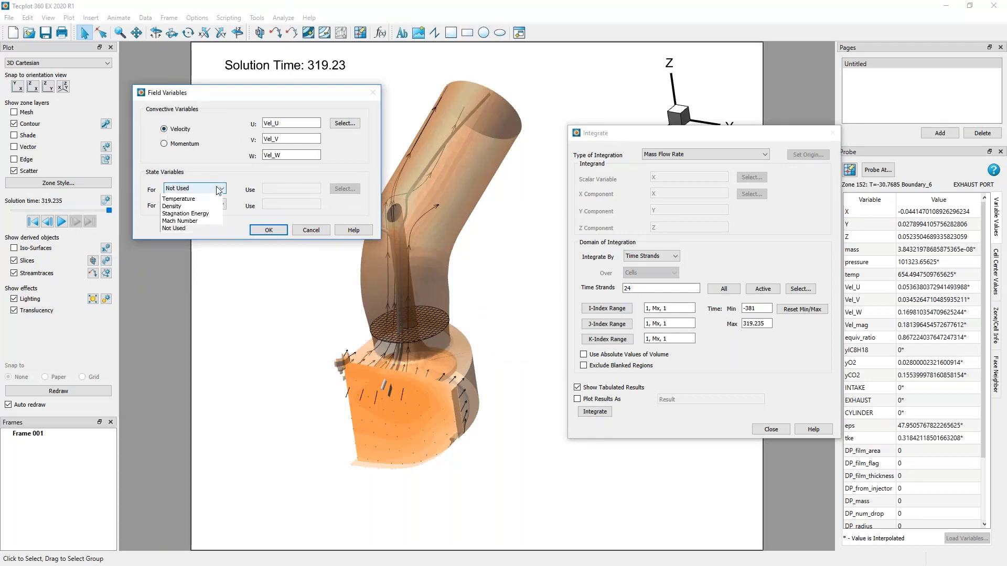
left_click(210, 197)
left_click(216, 205)
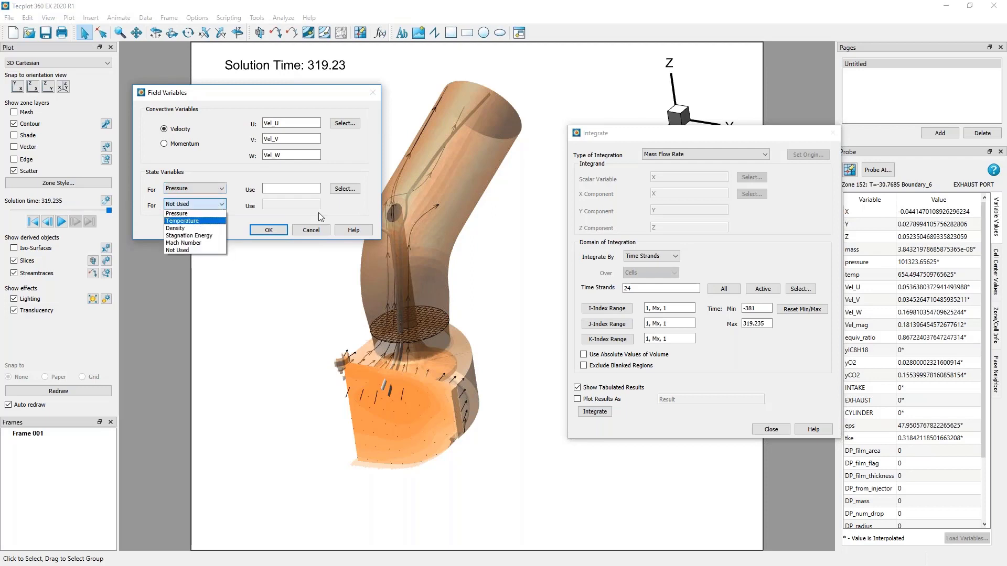
left_click(215, 221)
- Assign dataset variable 5: pressure to Pressure and 6: temp to Temperature, and accept the field variables
left_click(346, 190)
left_click(302, 161)
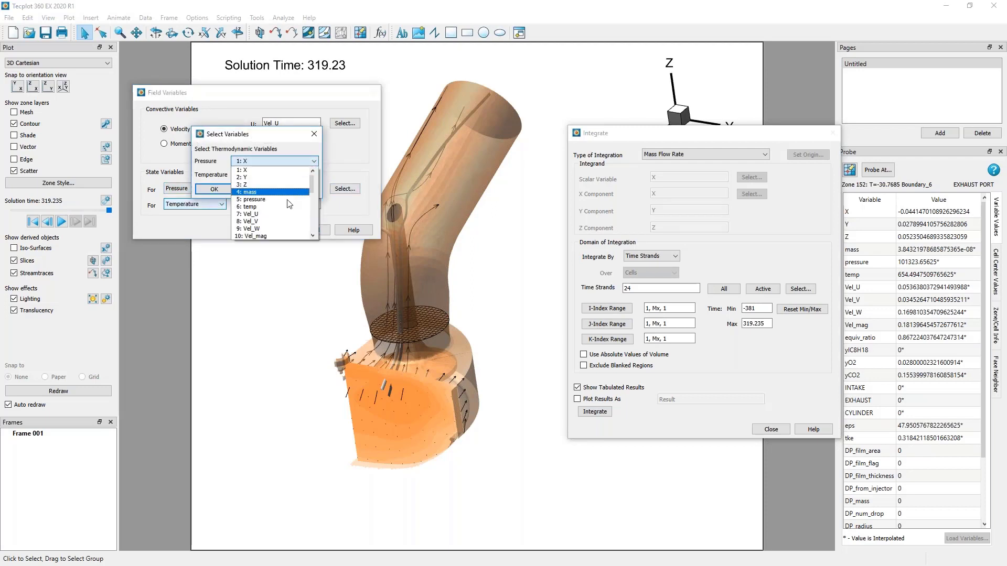
left_click(288, 202)
left_click(271, 174)
left_click(270, 225)
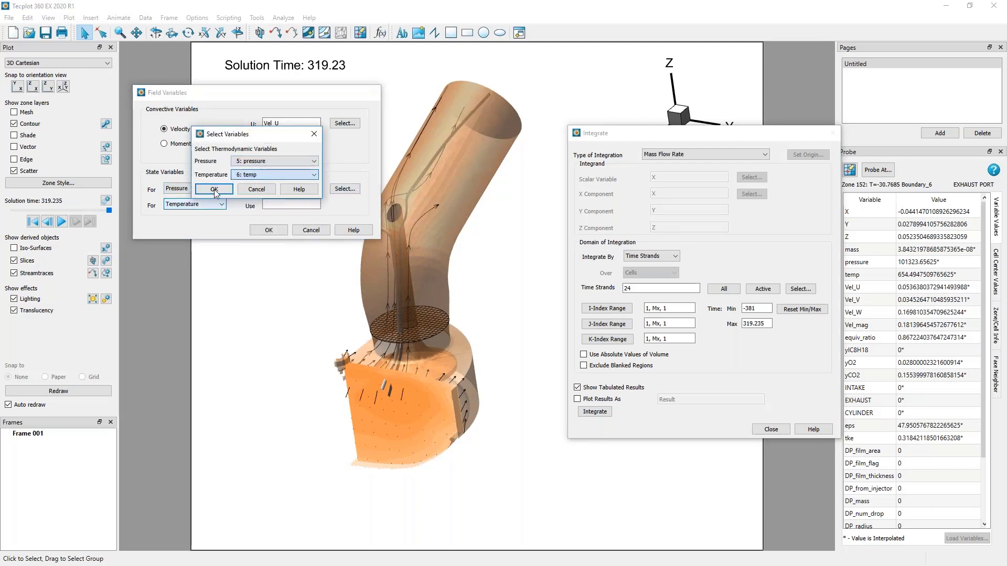
left_click(214, 189)
left_click(268, 230)
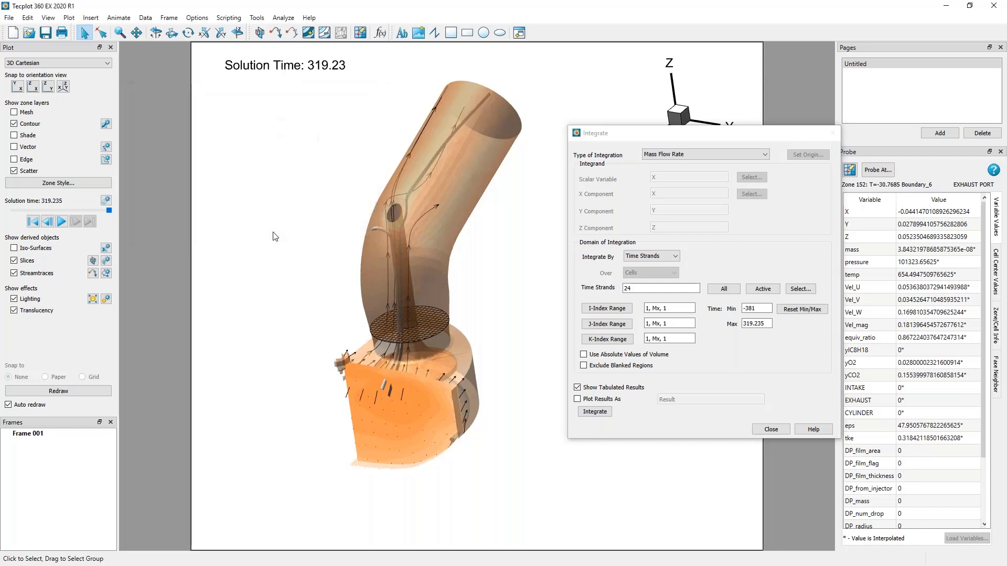
- Run the integration without tabulated results, plotting the results as "Mass Flow Rate", and close the integration settings
left_click(590, 391)
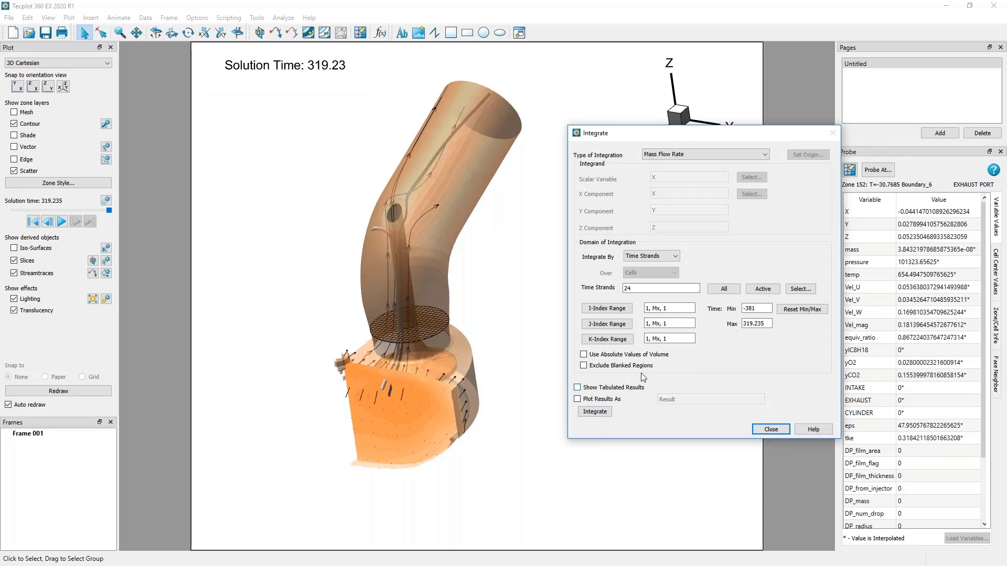
left_click(611, 400)
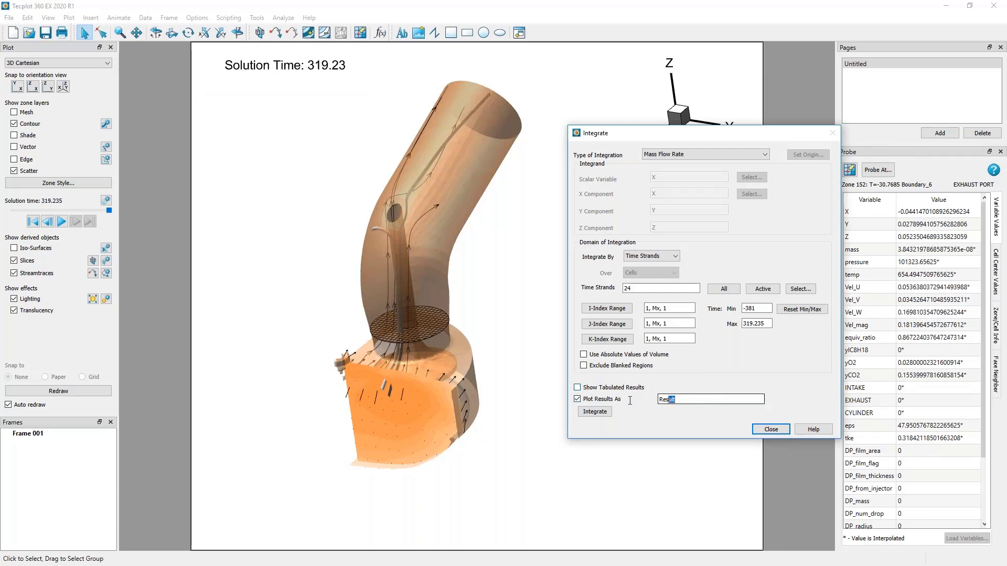
type("Mass Fl")
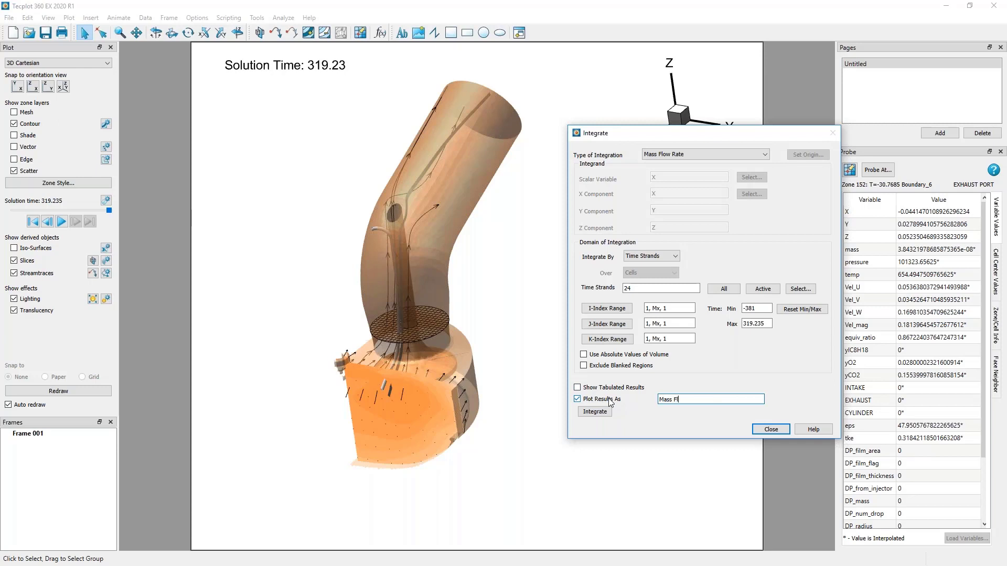
type("ow Rate")
left_click(740, 357)
left_click(596, 411)
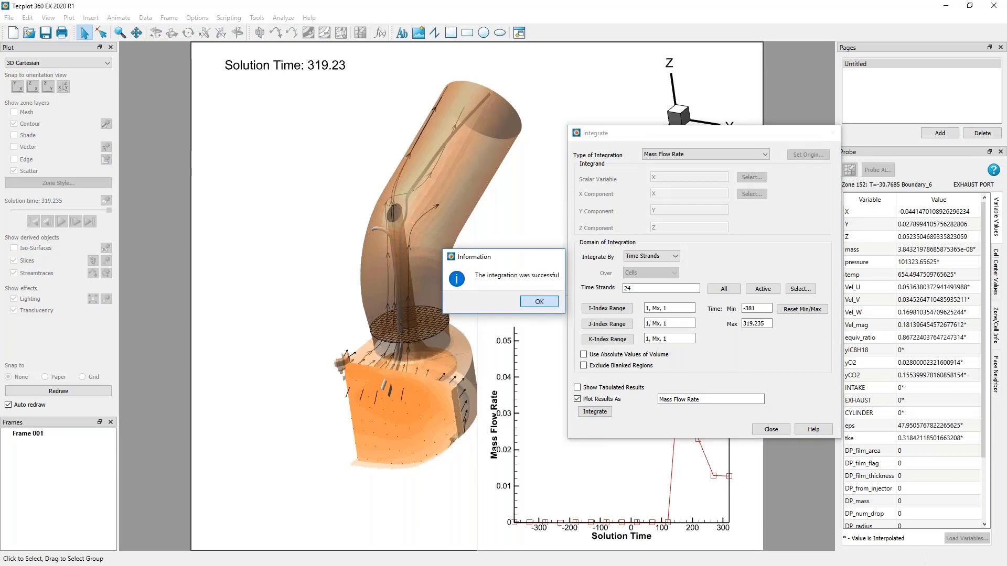
left_click(535, 302)
left_click(769, 430)
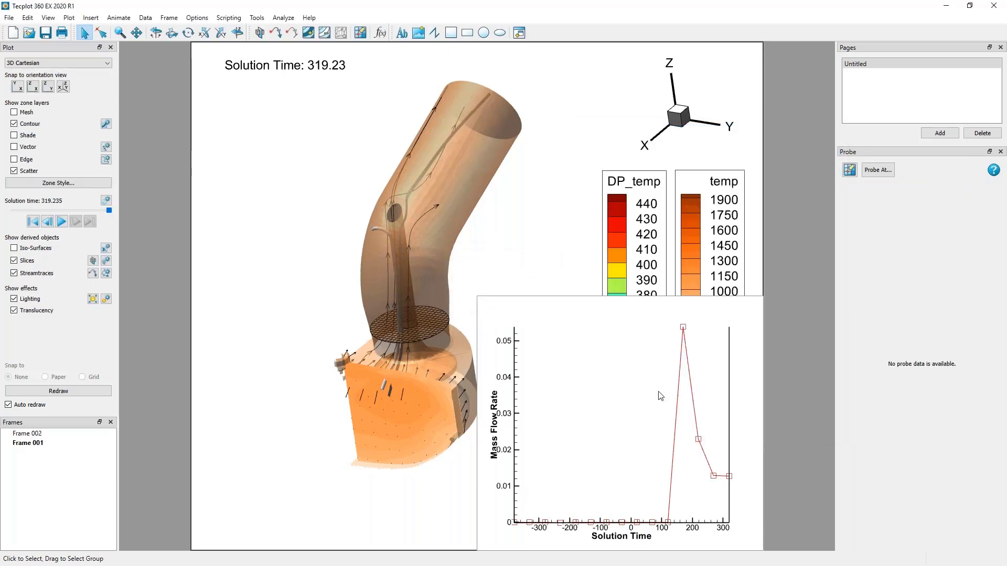
- Activate the mass flow rate plot frame and turn off the symbols on its line
left_click(658, 488)
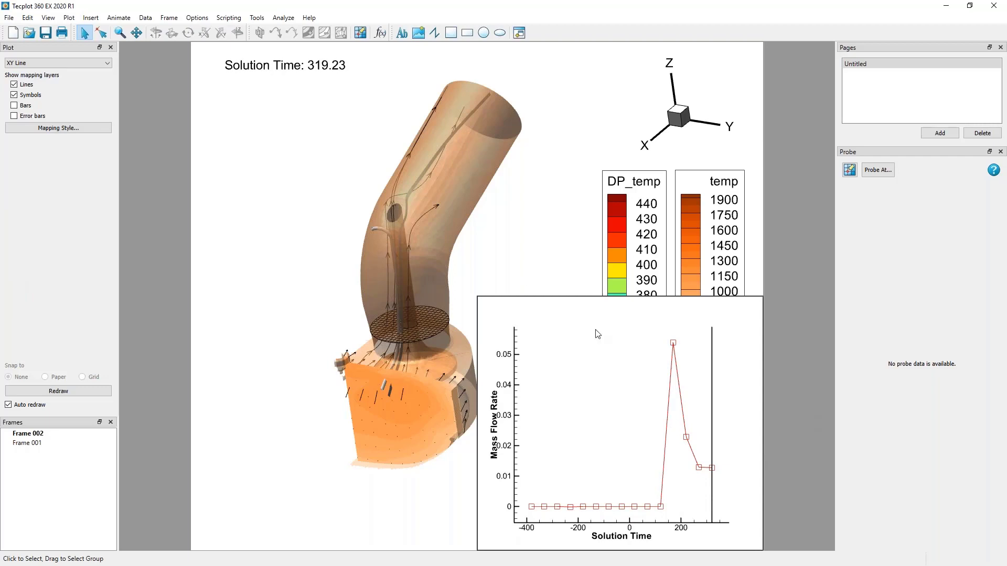
left_click(519, 221)
left_click(599, 363)
left_click(560, 233)
left_click(603, 352)
left_click(14, 95)
- Change the line color of the Strand 24 mass flow rate mapping to blue
double_click(674, 379)
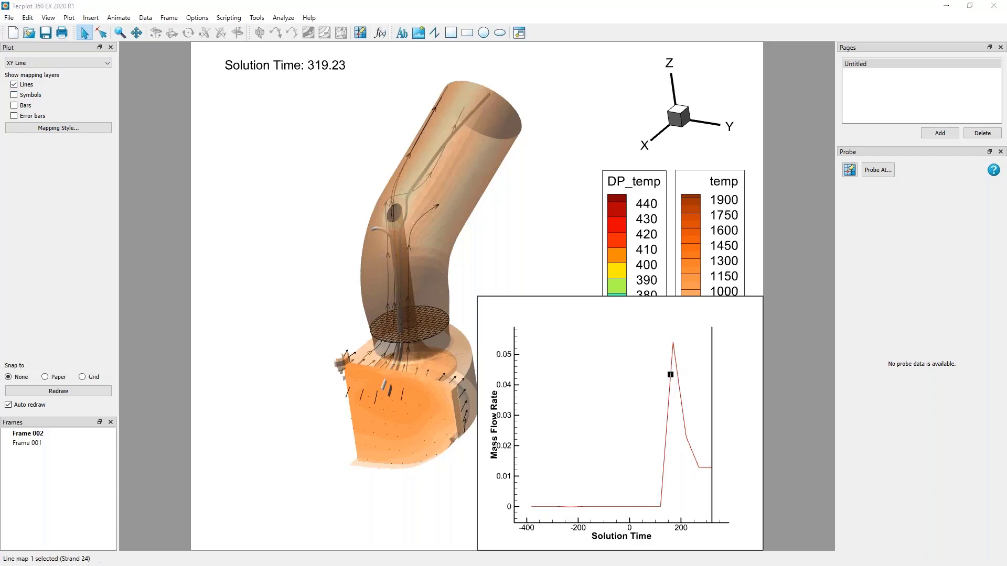
left_click_drag(789, 163, 312, 72)
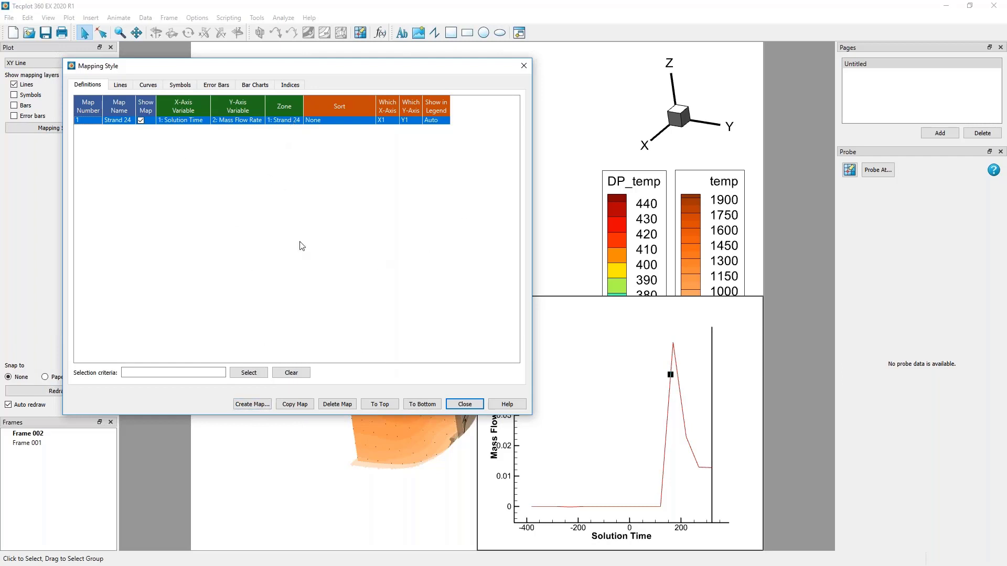
left_click(120, 85)
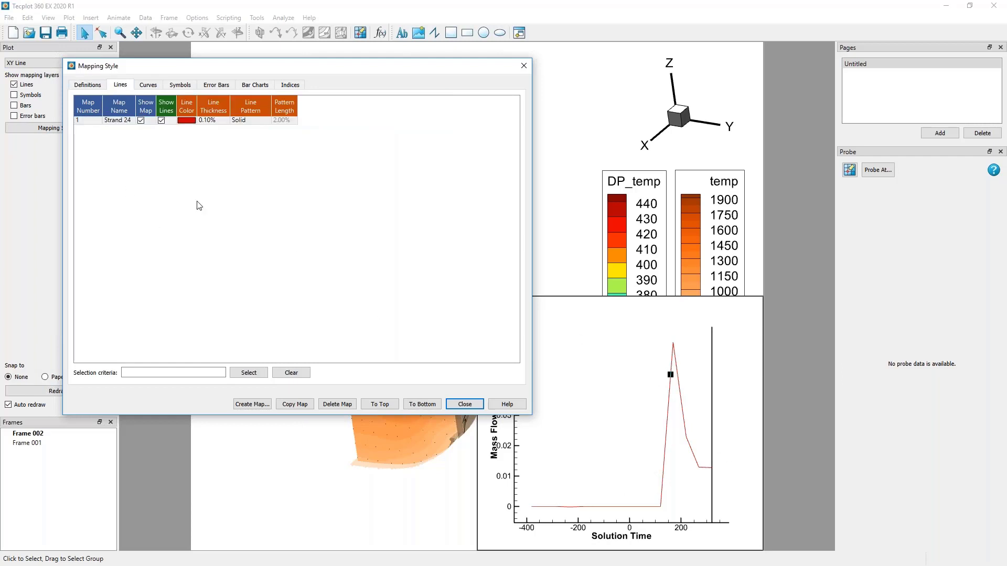
left_click(187, 121)
left_click(187, 120)
left_click(337, 194)
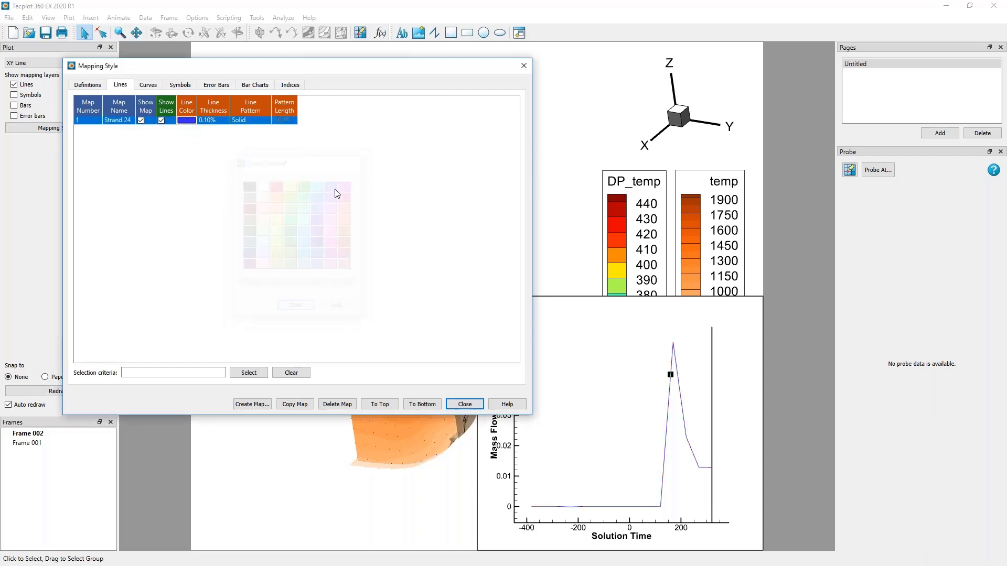
- Give the Strand 24 line a 0.40% thickness and a Dash dot pattern, and return to the 3D frame
left_click(215, 120)
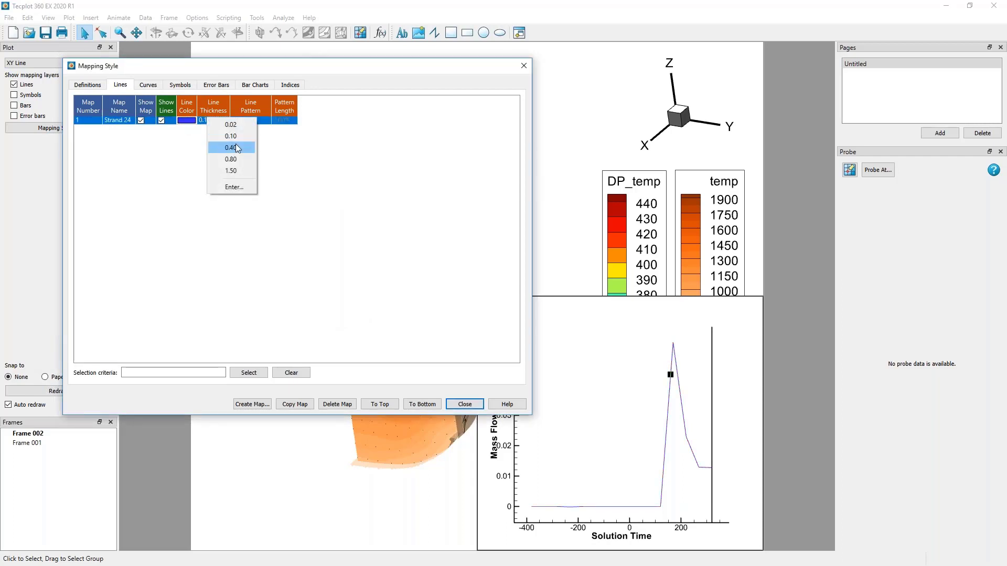
left_click(235, 147)
left_click(247, 120)
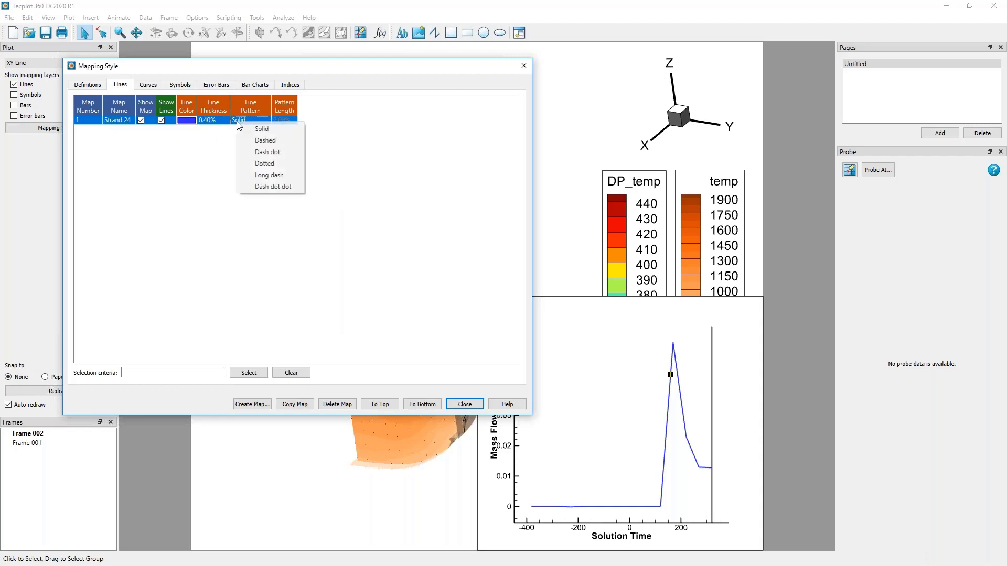
left_click(272, 152)
left_click(373, 279)
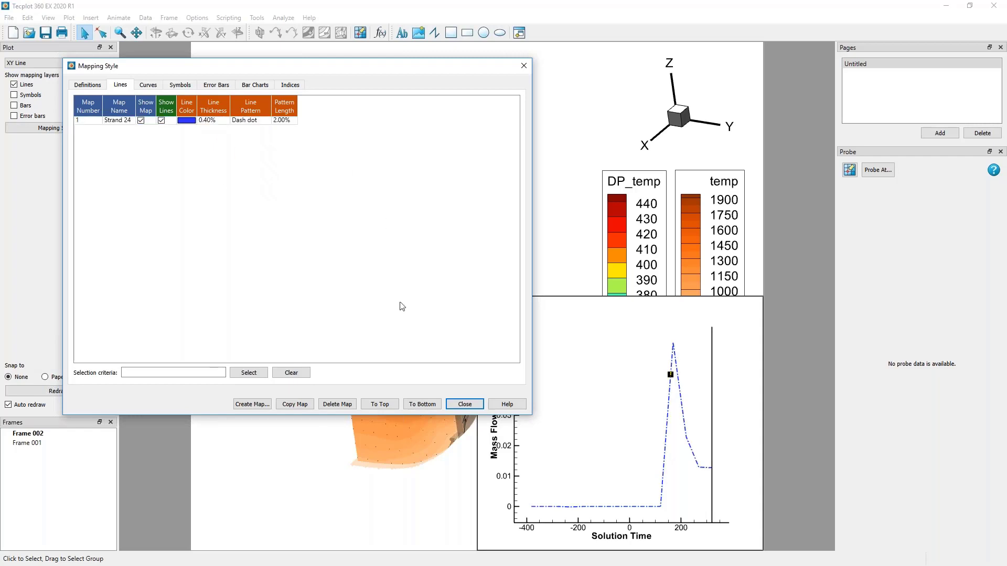
left_click(460, 402)
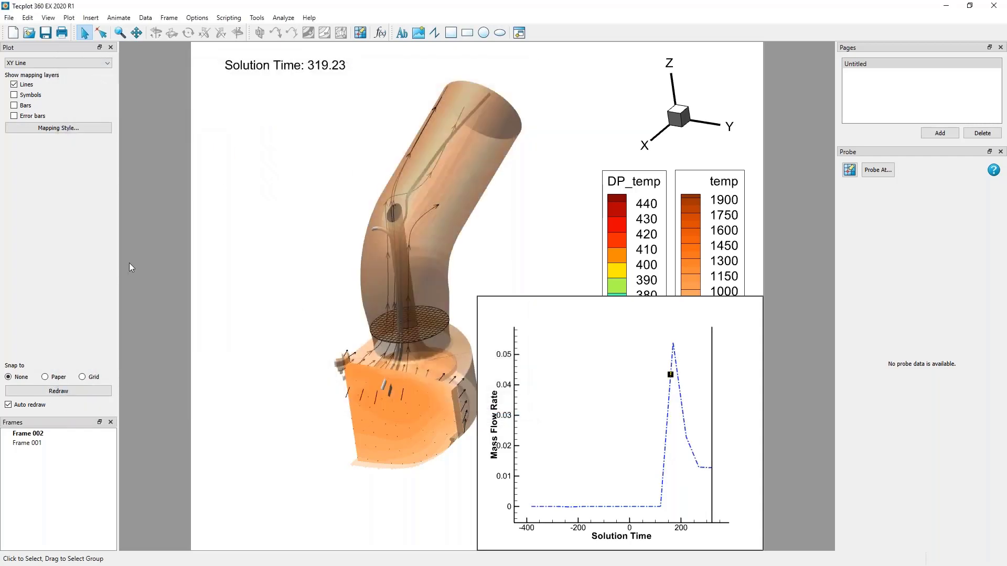
left_click(259, 165)
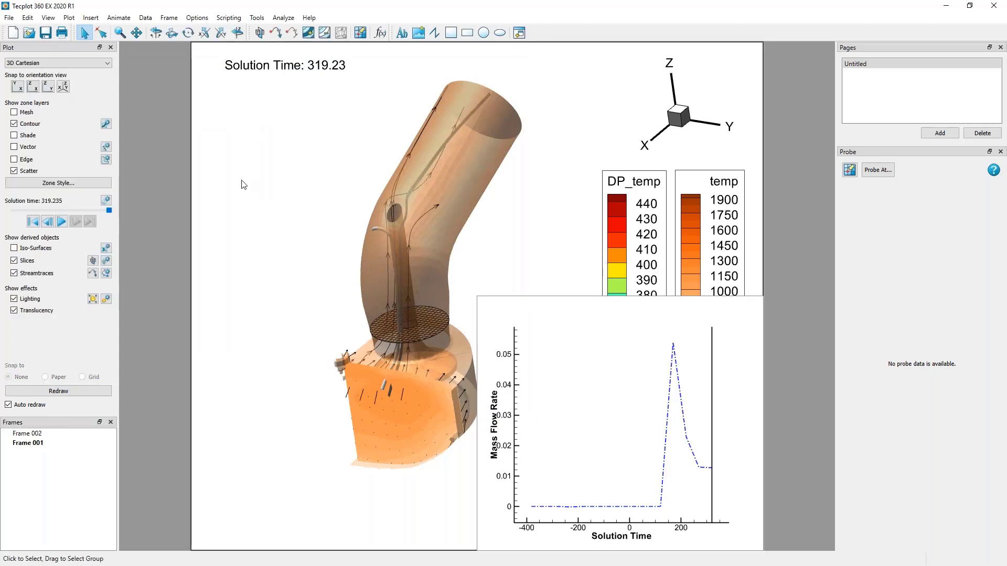
- Play the solution time animation with the mass flow rate plot shown beside the 3D cylinder view
left_click(61, 221)
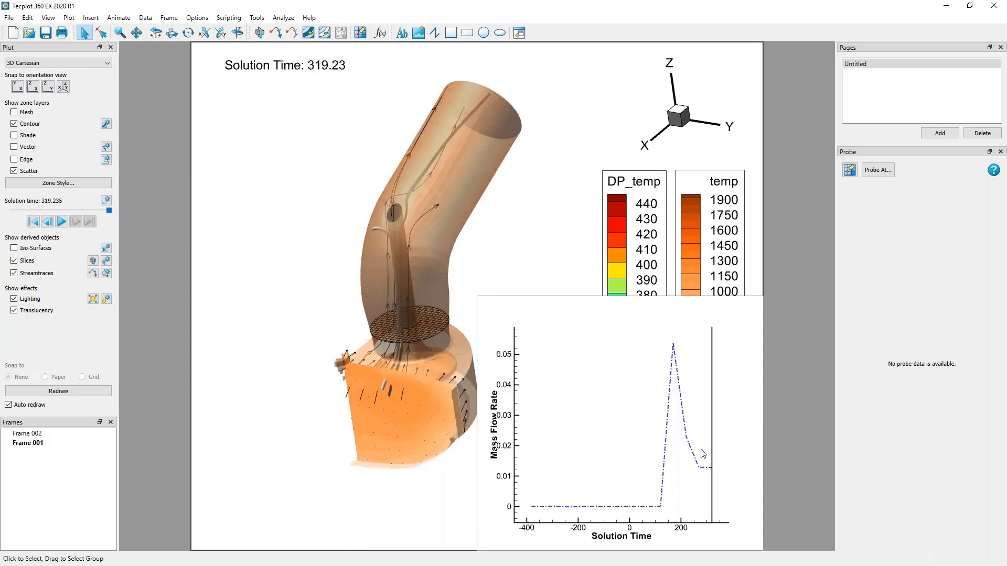
right_click_drag(428, 285, 412, 273)
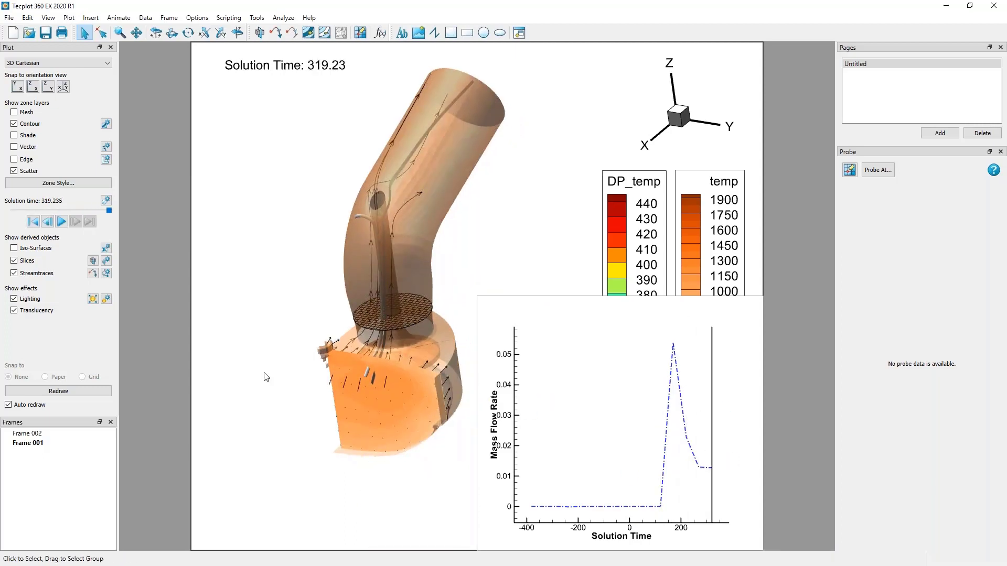
- Move the Mass Flow Rate axis title outward, away from the Y-axis number labels in the line plot frame
left_click(591, 312)
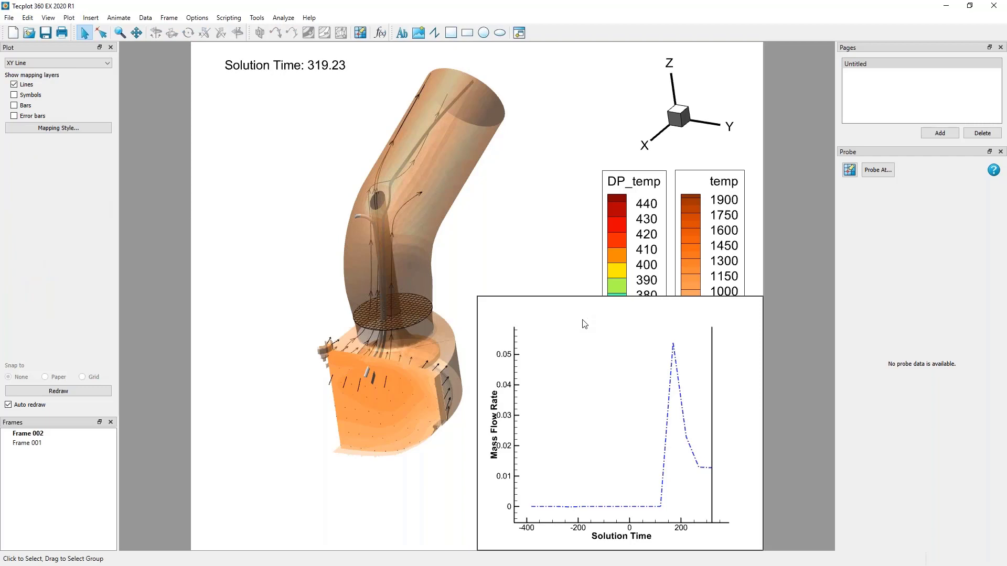
left_click(102, 33)
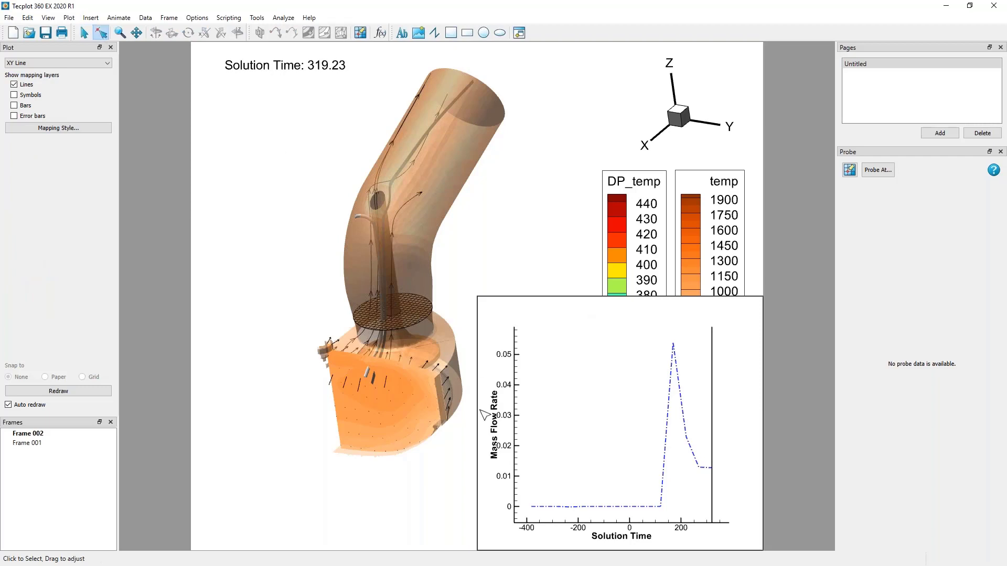
left_click(493, 424)
double_click(488, 426)
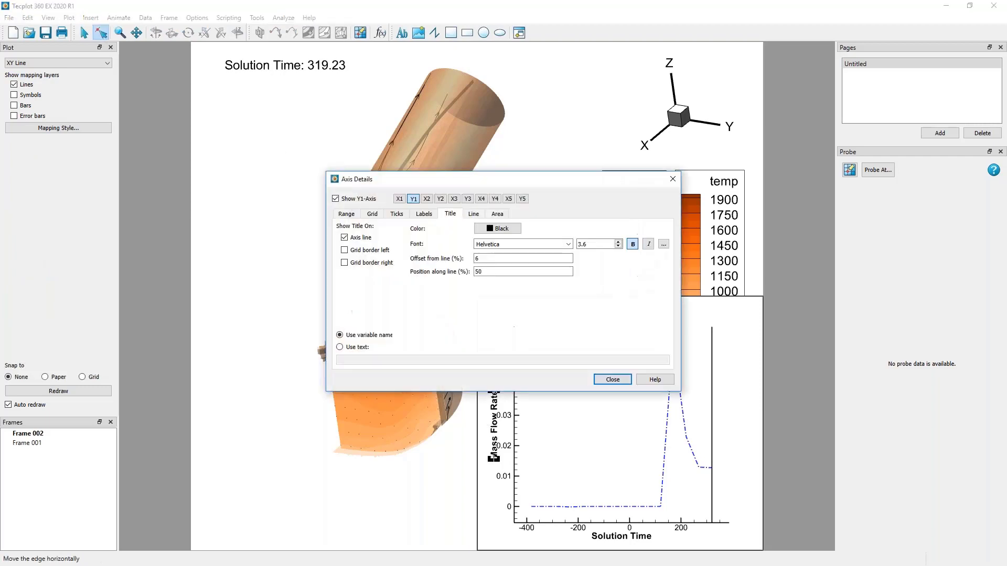
left_click(609, 378)
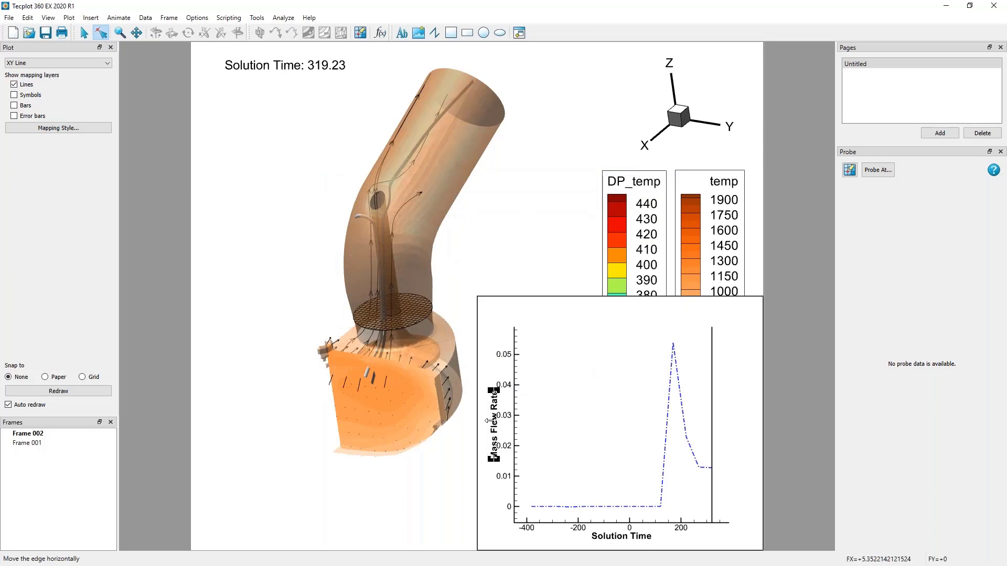
left_click_drag(501, 423, 496, 424)
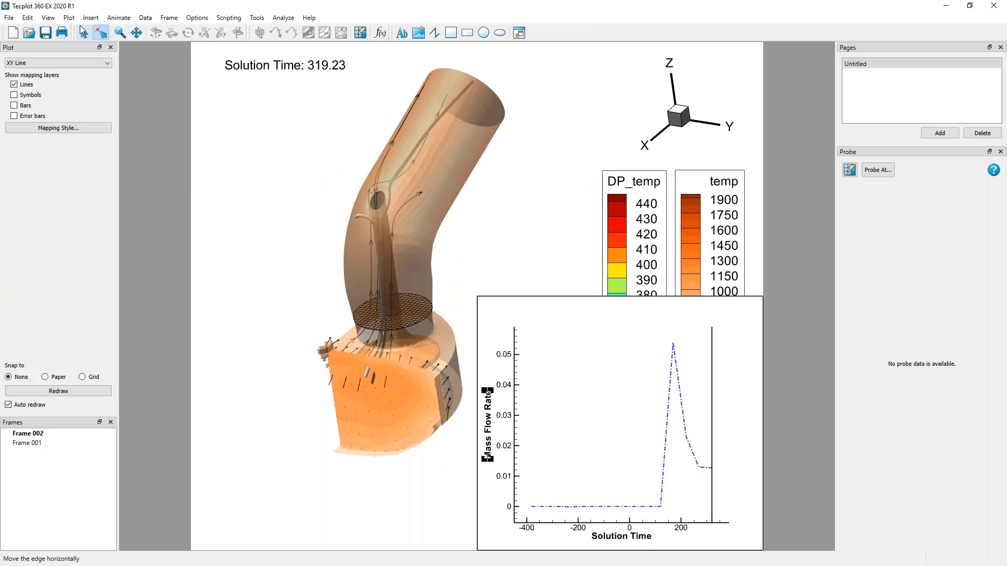
- Show minor gridlines on both the Y1 and X1 axes of the mass flow rate plot
left_click(83, 33)
left_click(514, 419)
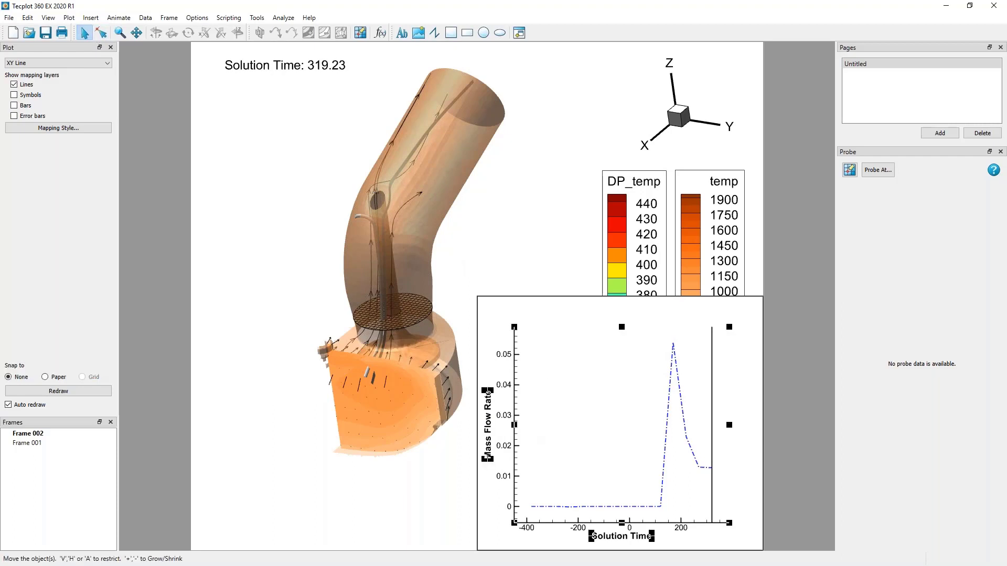
double_click(514, 419)
left_click_drag(453, 175, 228, 89)
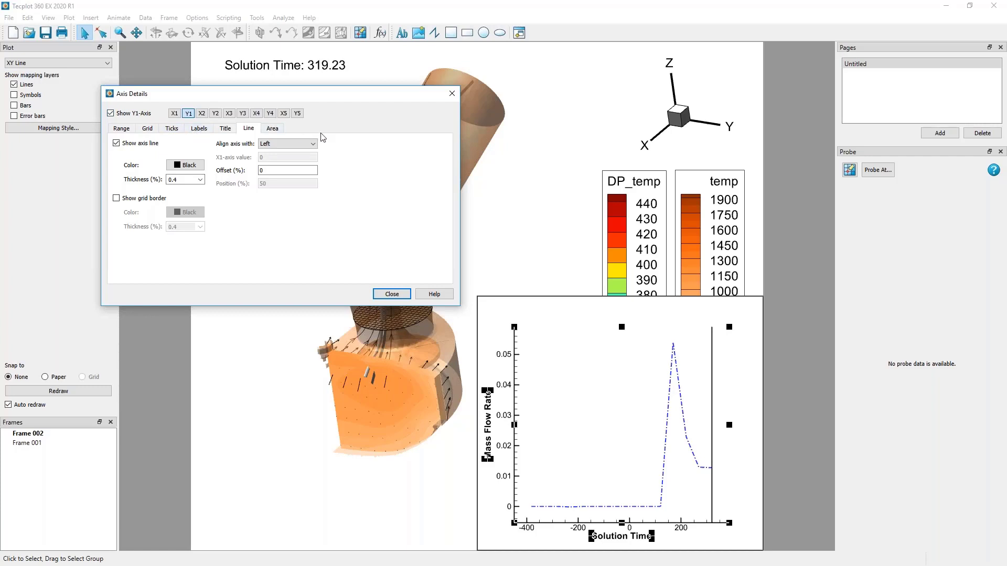
left_click(148, 129)
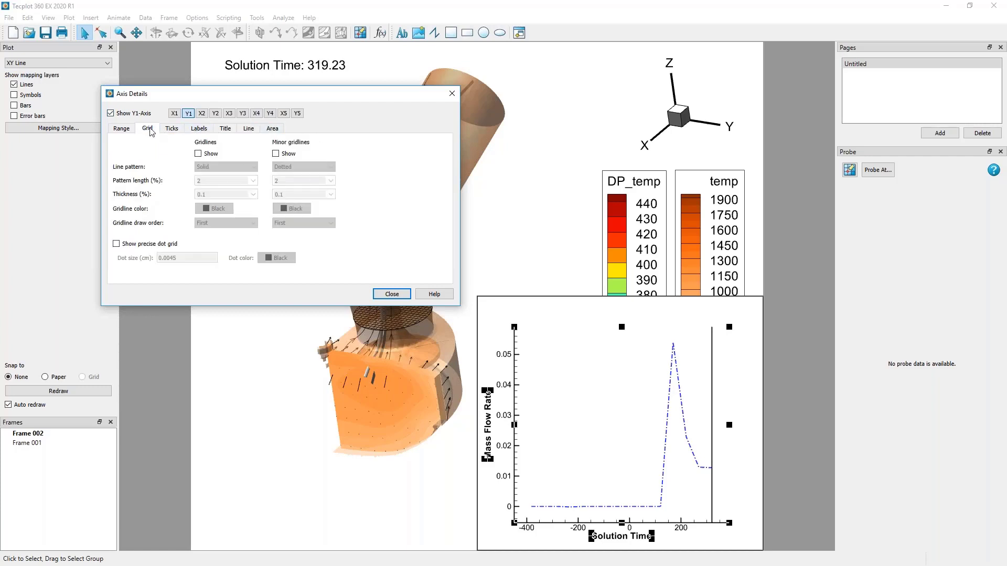
left_click(276, 154)
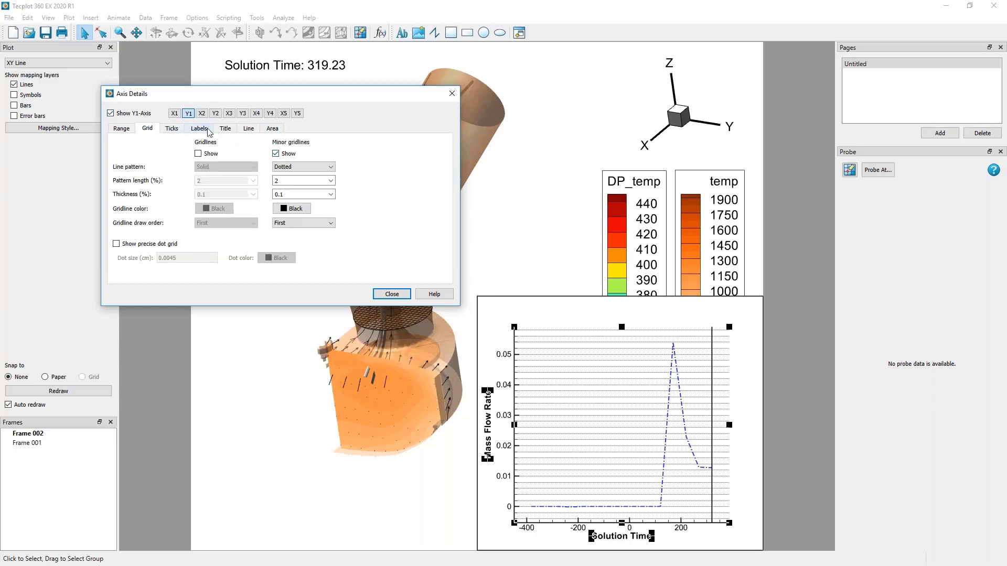
left_click(174, 114)
left_click(275, 153)
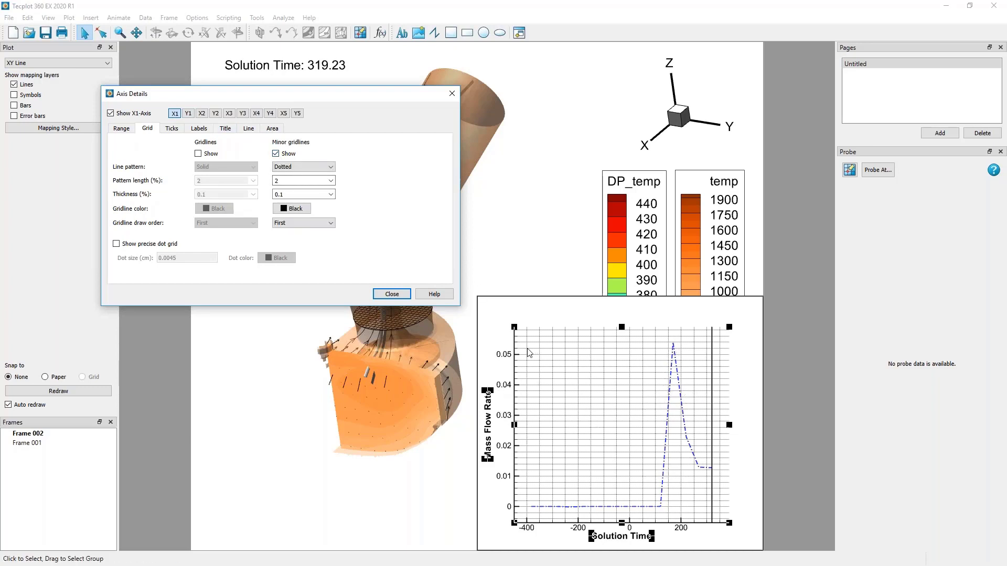
left_click(392, 294)
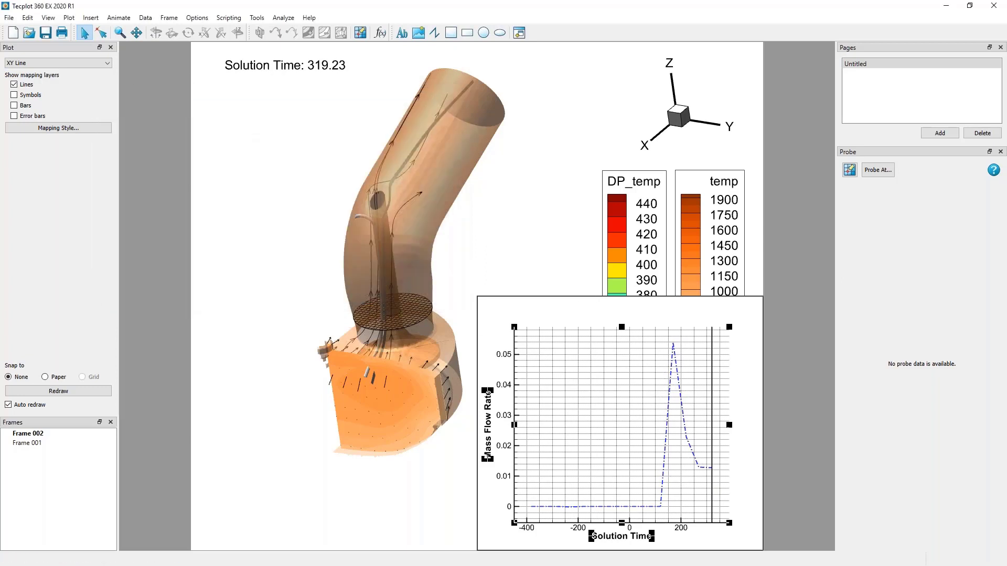
- Move the mass flow rate plot frame to the lower-left area of the page and reactivate the 3D frame
left_click(590, 295)
left_click_drag(590, 296, 312, 291)
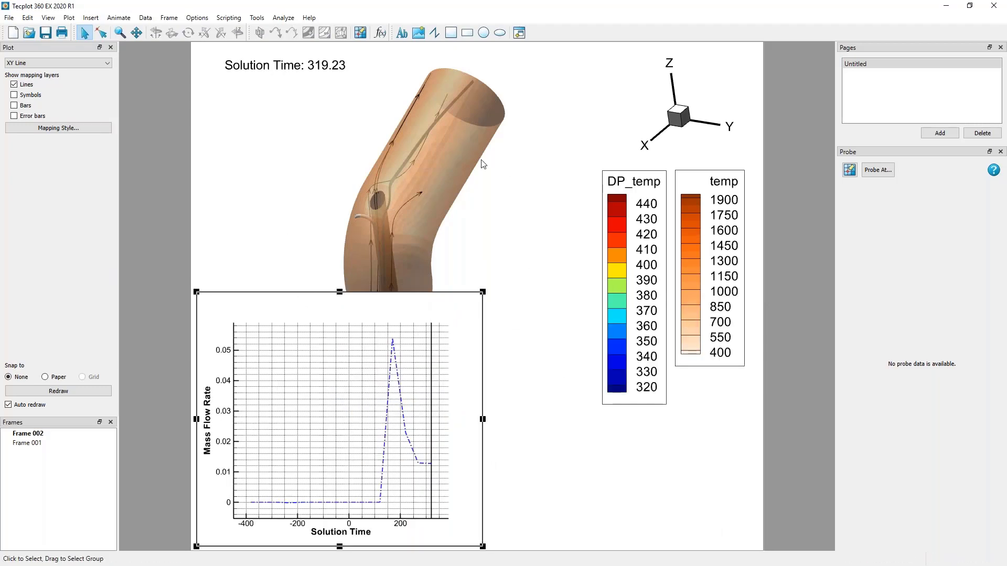
left_click(475, 225)
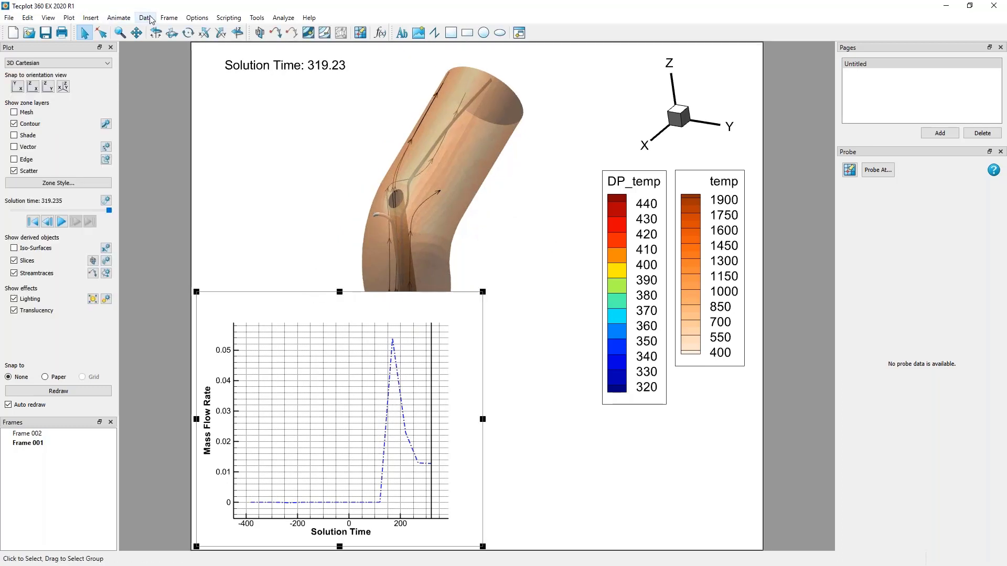
- Turn off the background of the mass flow rate plot frame, Frame 002, keeping the background of the 3D frame on
left_click(169, 17)
left_click(173, 42)
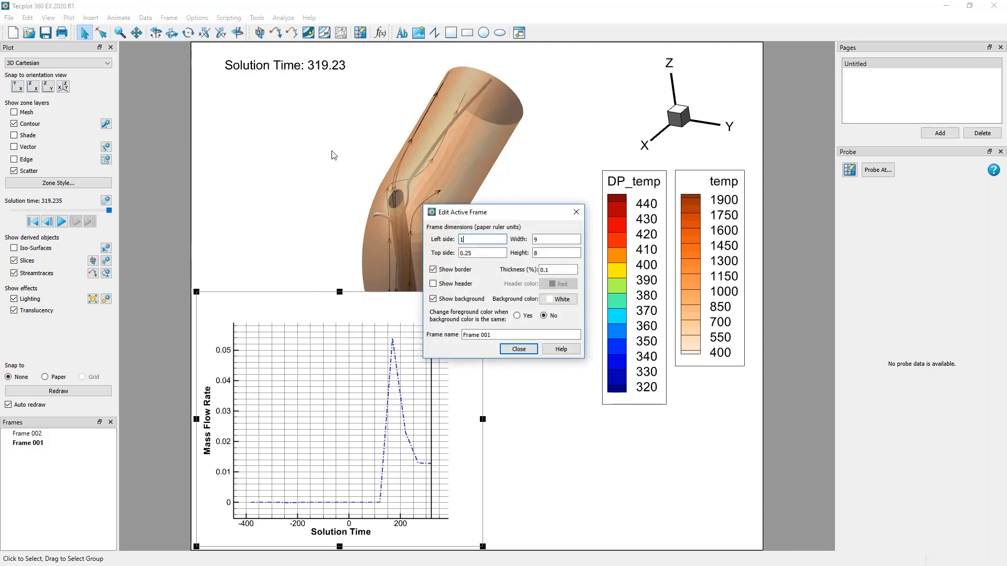
left_click(437, 298)
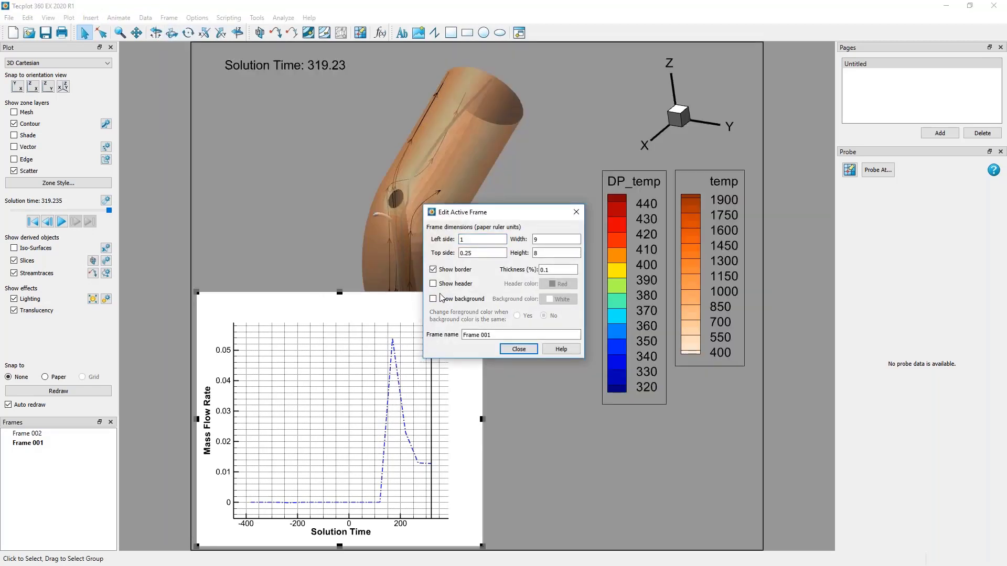
left_click(433, 298)
left_click(322, 295)
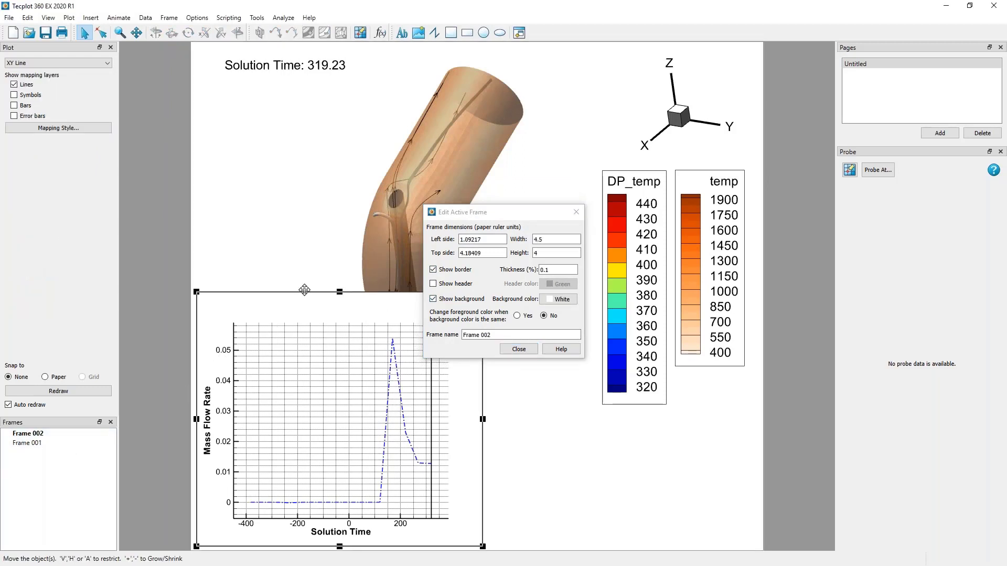
left_click(433, 298)
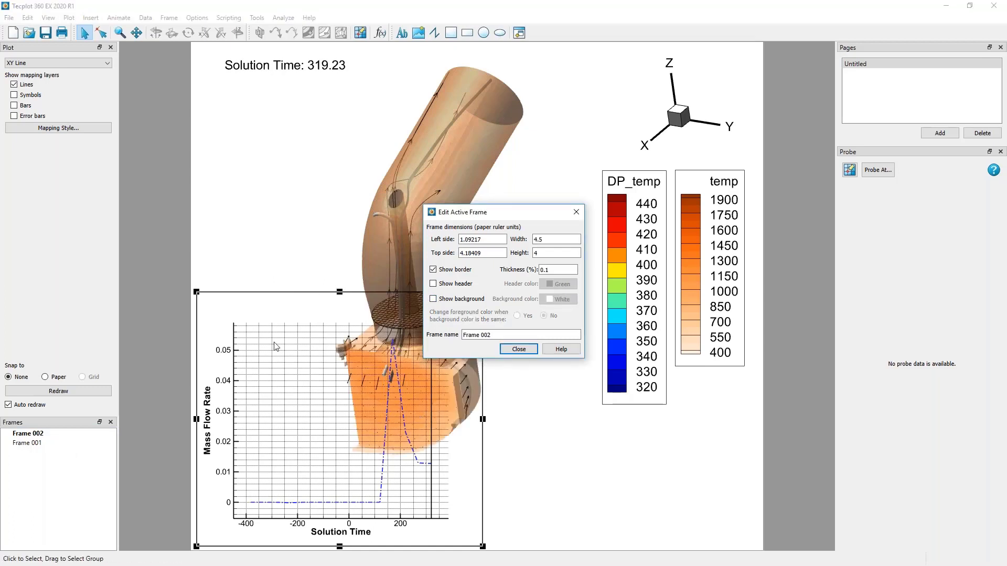
left_click(522, 350)
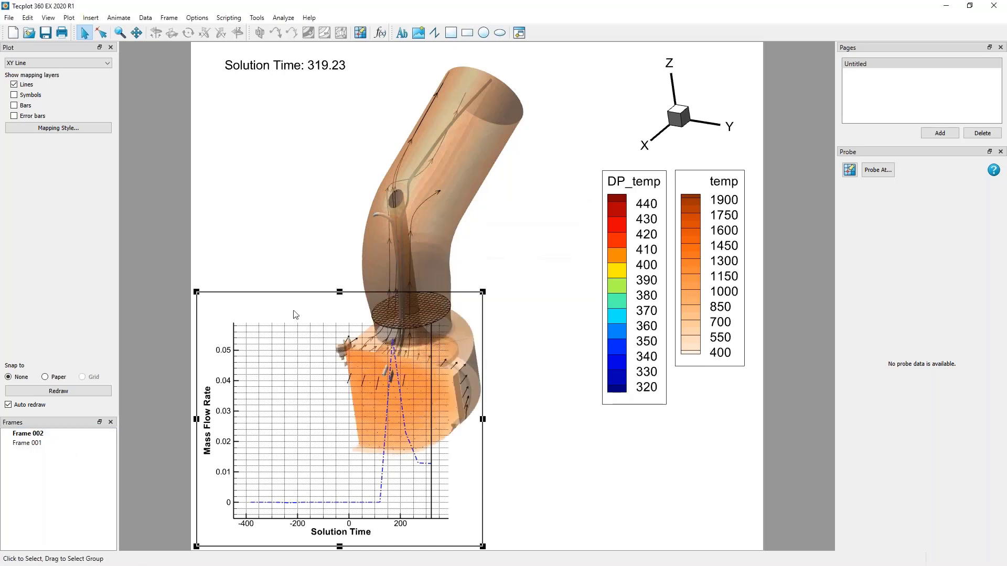
- Activate the 3D frame, shrink the cylinder model slightly and shift it up and right, away from the plot curve
left_click(576, 424)
right_click_drag(523, 329, 551, 322)
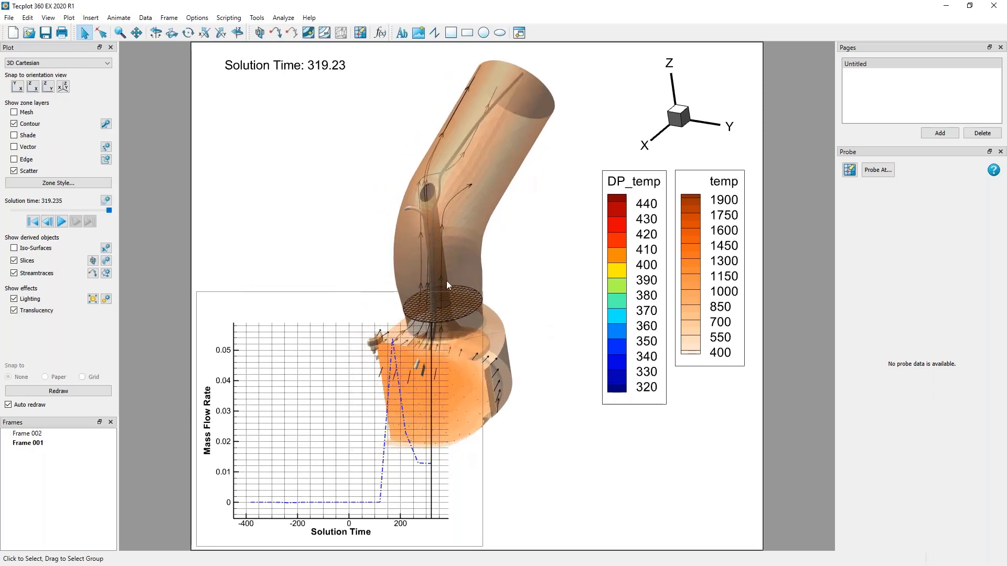
right_click_drag(516, 344, 532, 343)
scroll(499, 264, "down", 1)
scroll(500, 268, "down", 1)
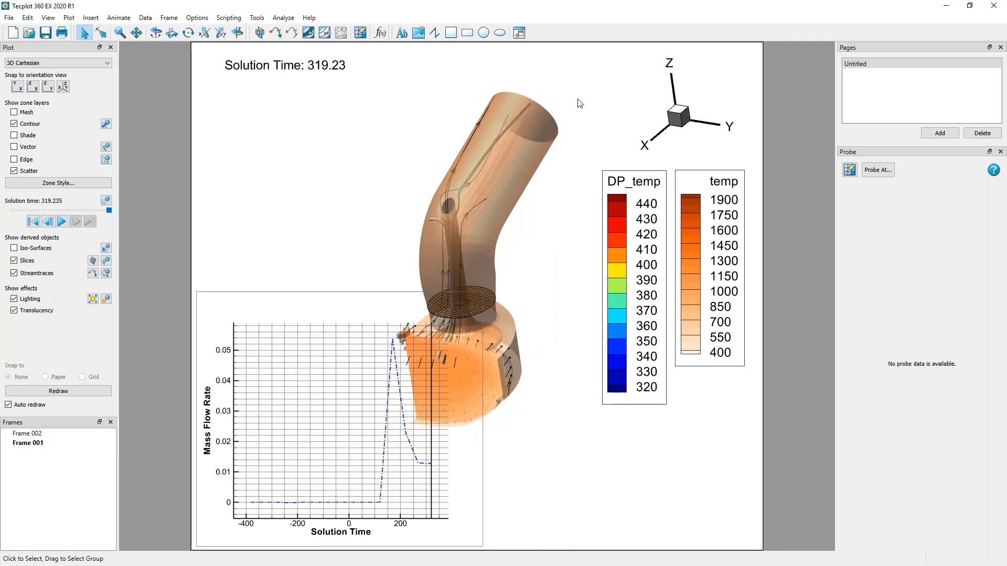
right_click_drag(522, 169, 532, 153)
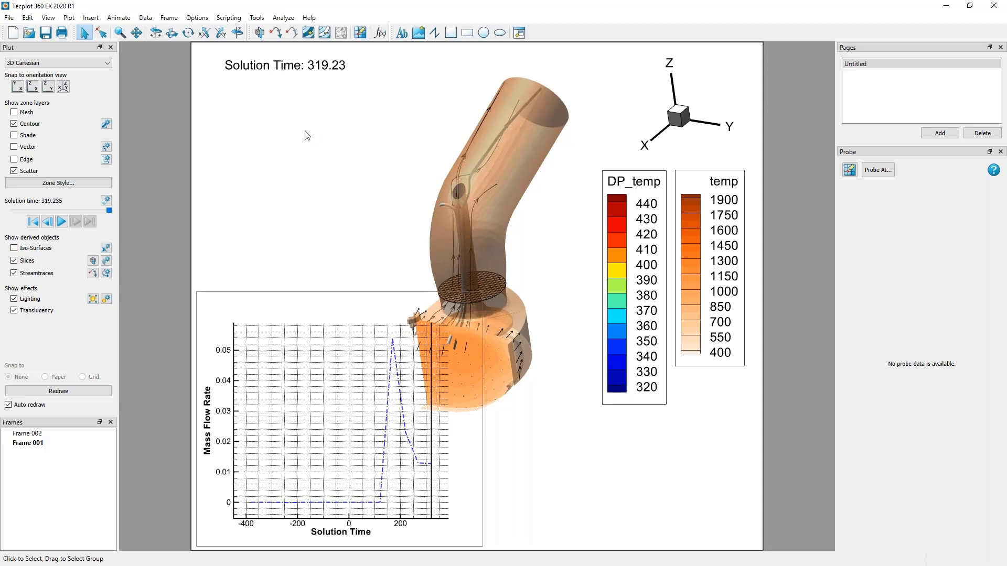
- Deactivate value blanking constraint 2 (Y less than 0) and fit the whole model beside the plot
left_click(68, 18)
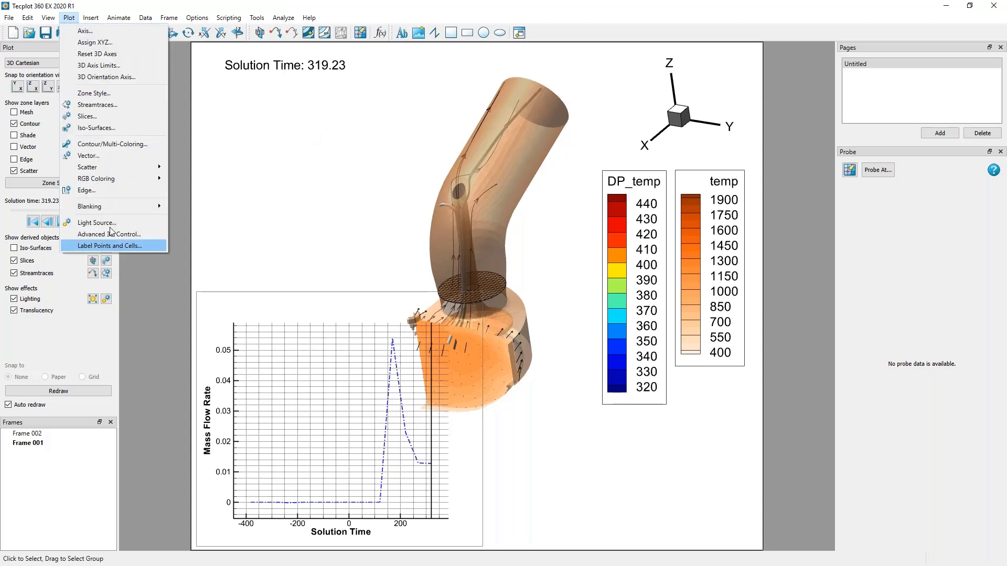
mouse_move(111, 205)
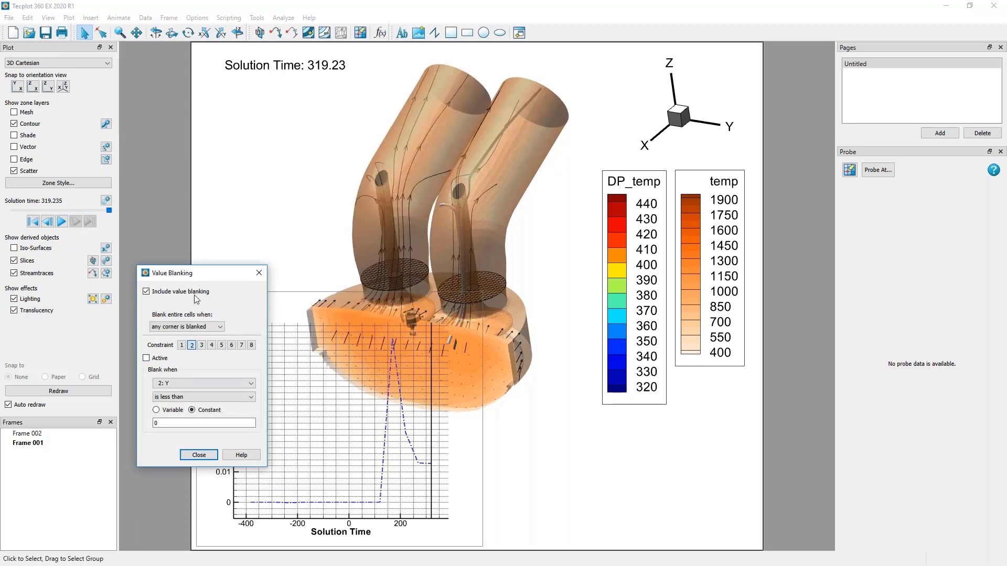
left_click(199, 454)
right_click_drag(505, 193, 545, 179)
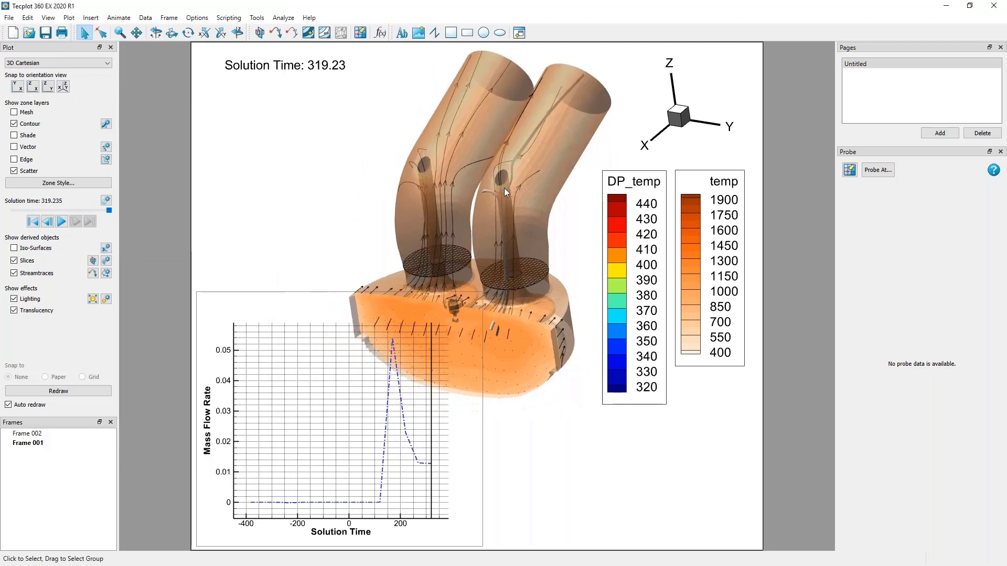
middle_click_drag(545, 179, 543, 165)
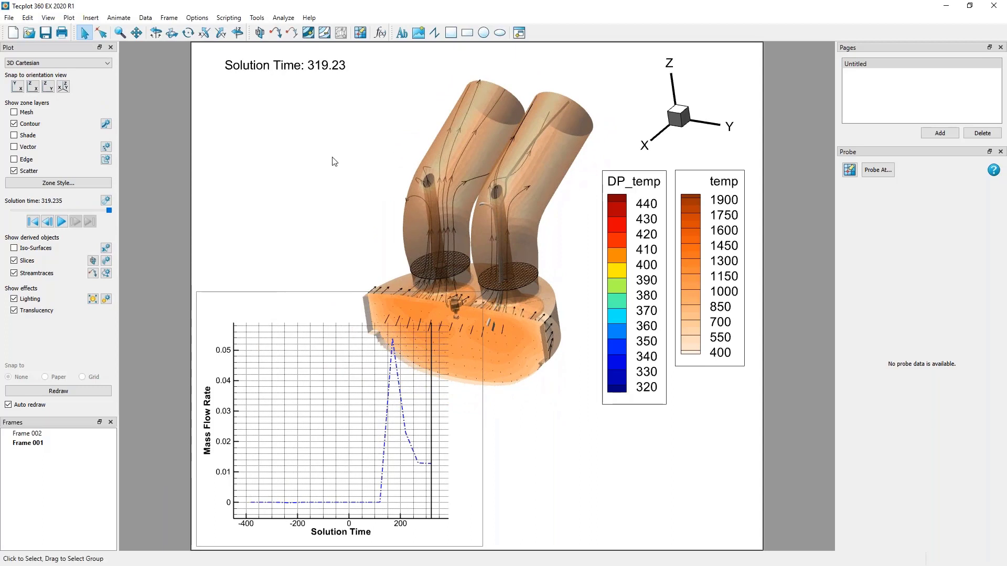
- Open the image export settings and examine the available export formats, leaving the format at PNG
left_click(9, 17)
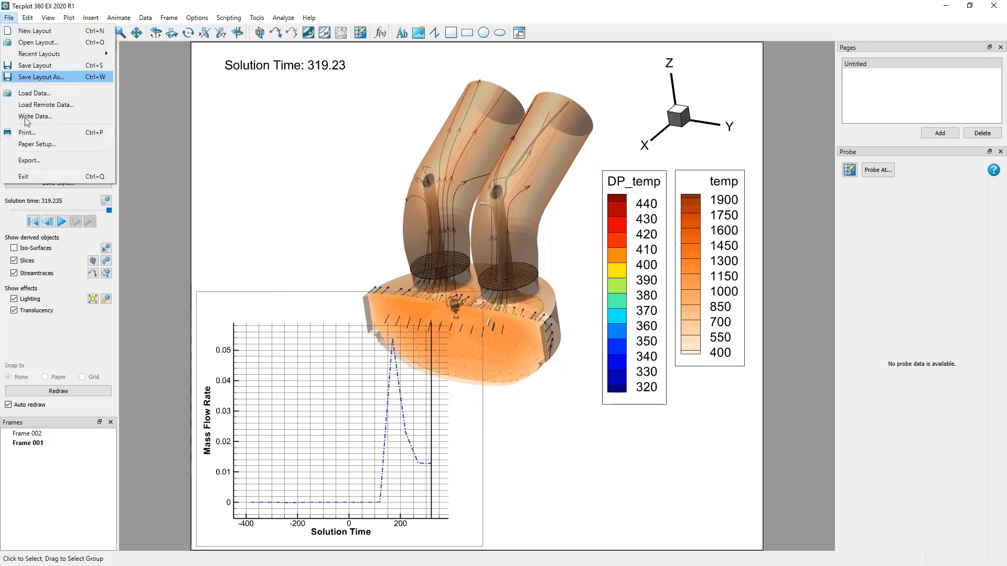
left_click(32, 161)
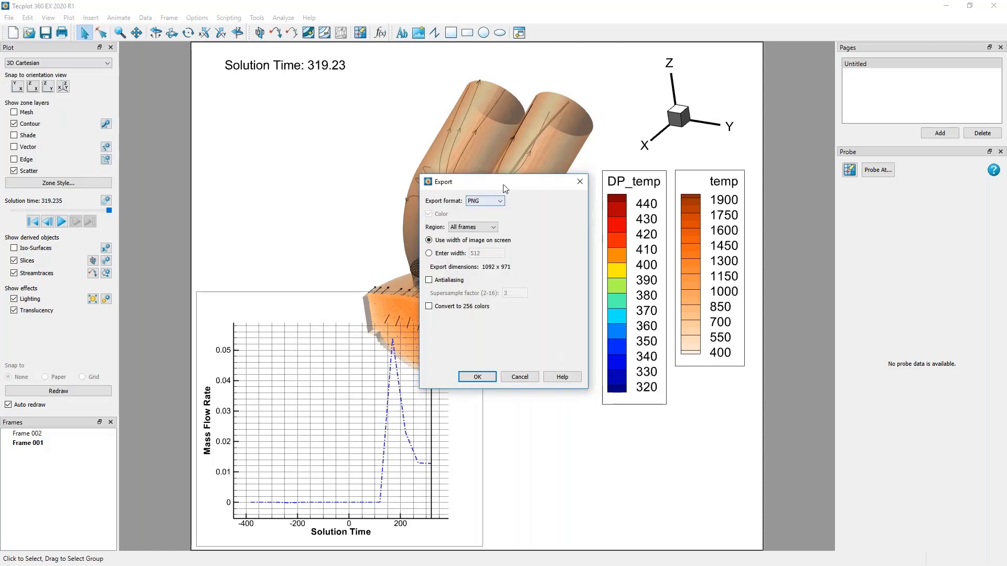
left_click_drag(499, 181, 221, 65)
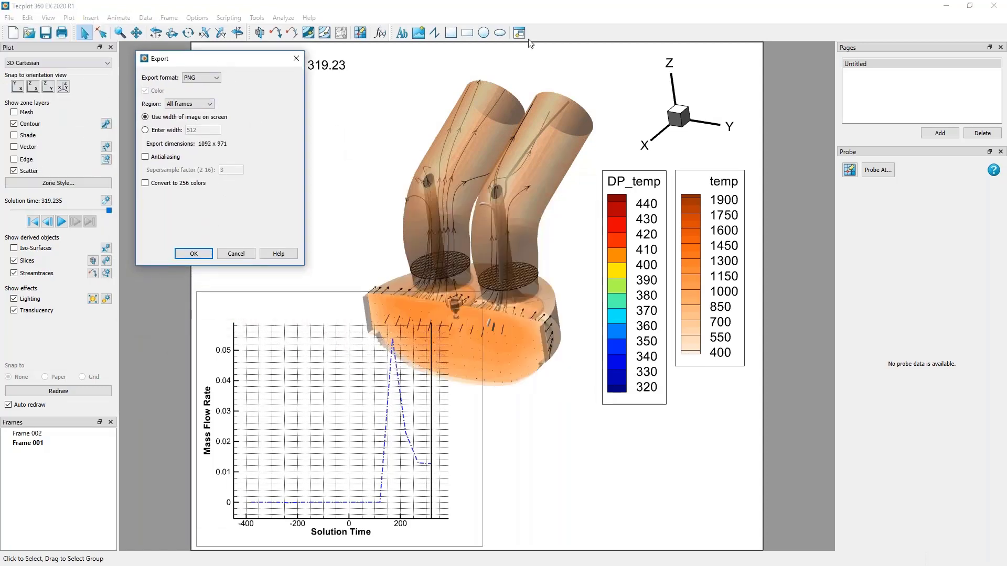
left_click(216, 79)
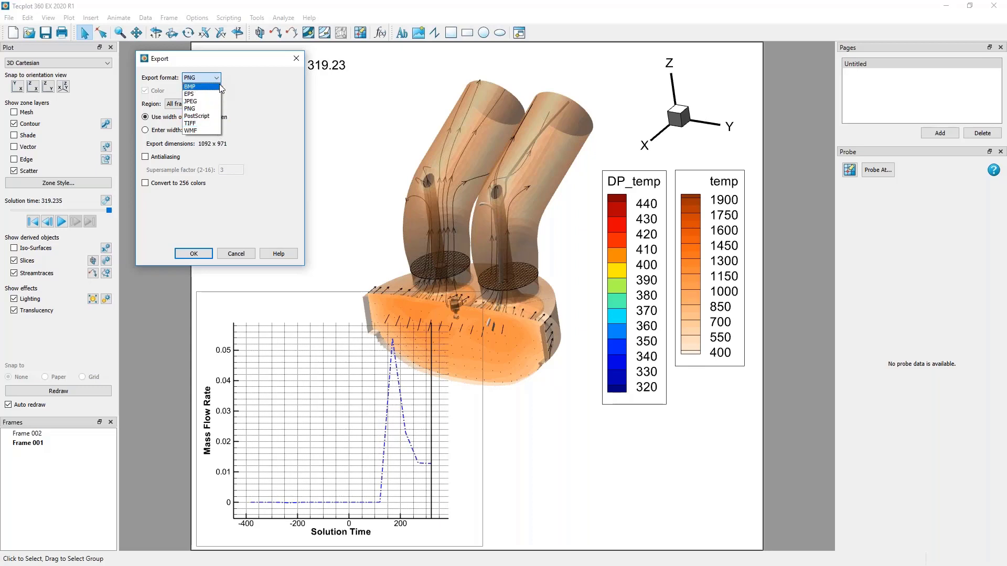
left_click(255, 84)
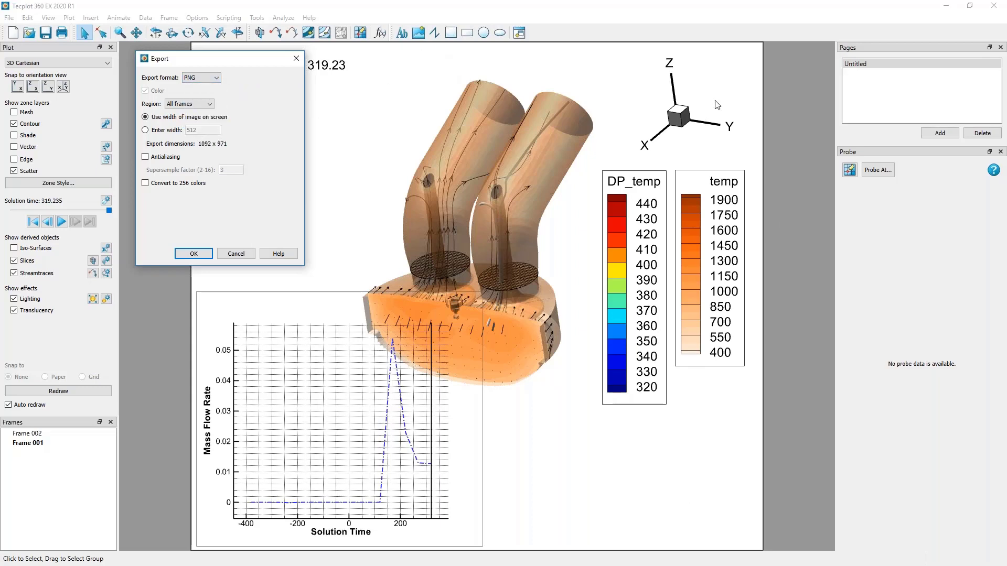
- Try the Current frame and Work area export regions and antialiasing on the current frame, and cancel the image export
left_click(209, 104)
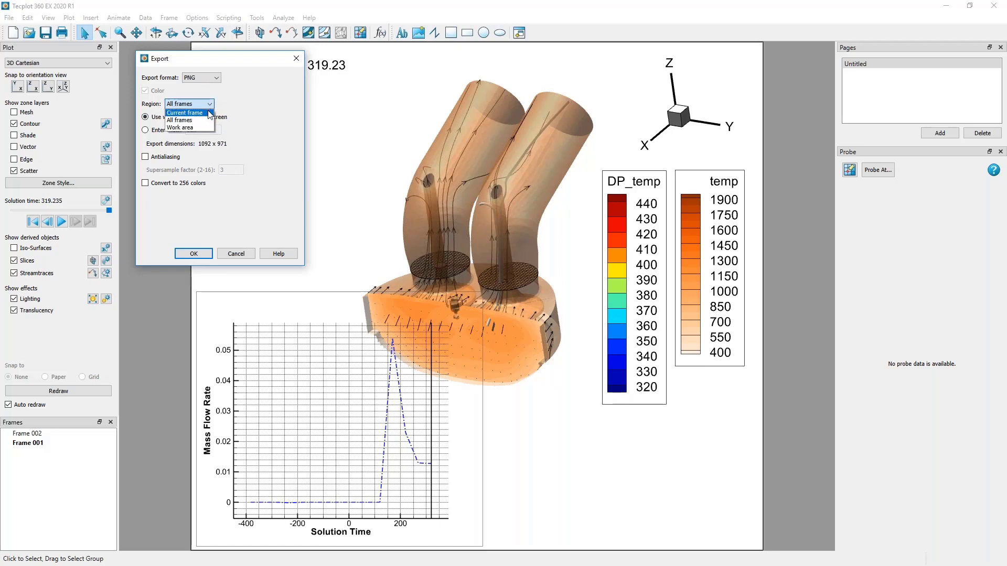
left_click(185, 113)
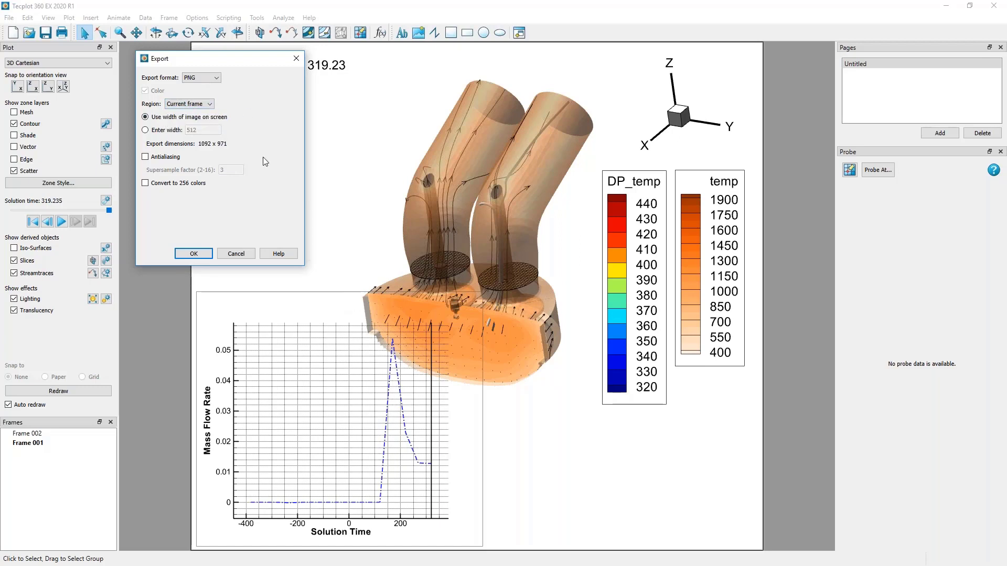
left_click(210, 104)
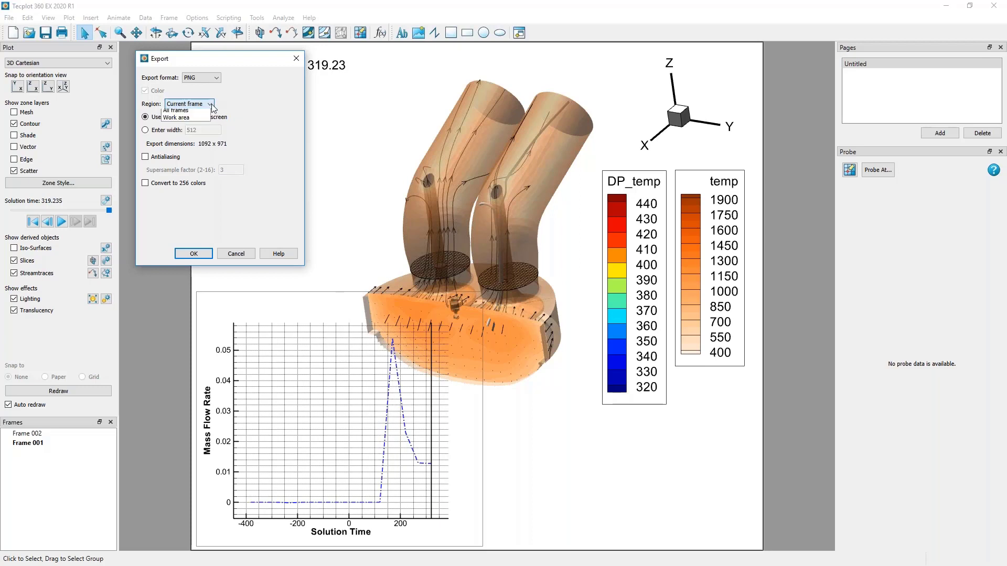
left_click(188, 130)
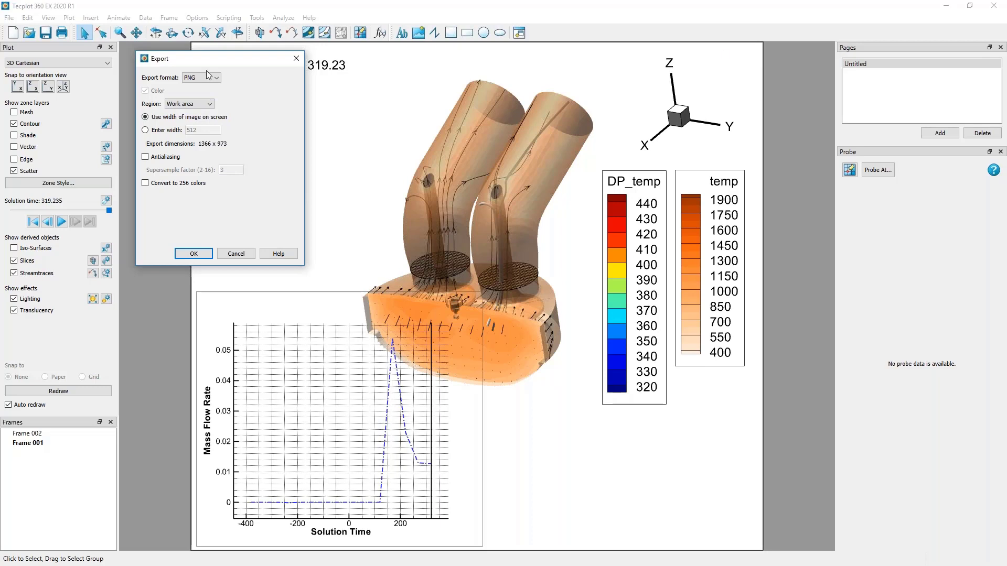
left_click(198, 103)
left_click(197, 113)
left_click(154, 157)
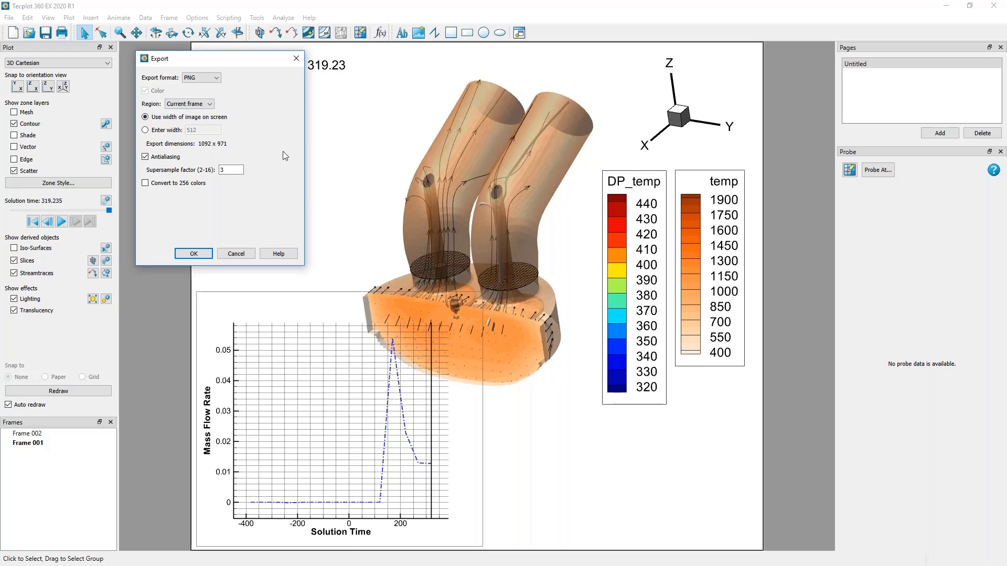
left_click(247, 253)
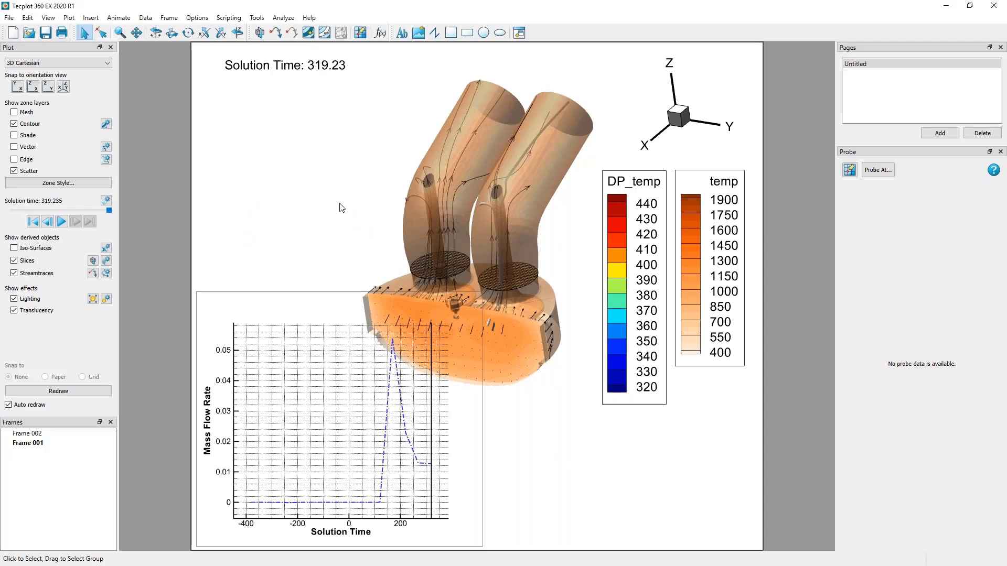
- Examine the time animation details and its movie export formats and region settings, closing both without exporting
left_click(106, 201)
left_click_drag(465, 202, 189, 75)
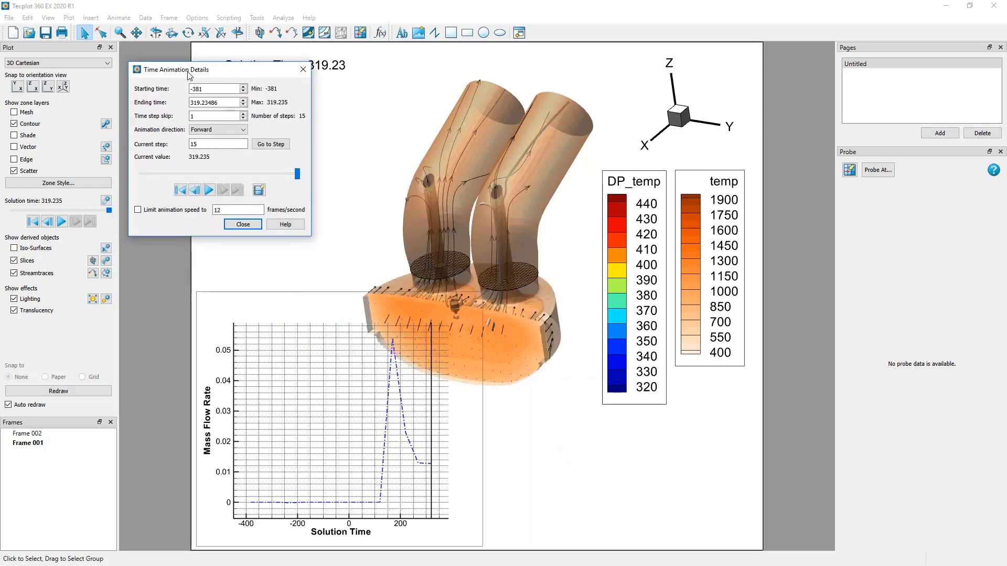
left_click(259, 190)
left_click_drag(214, 56, 406, 56)
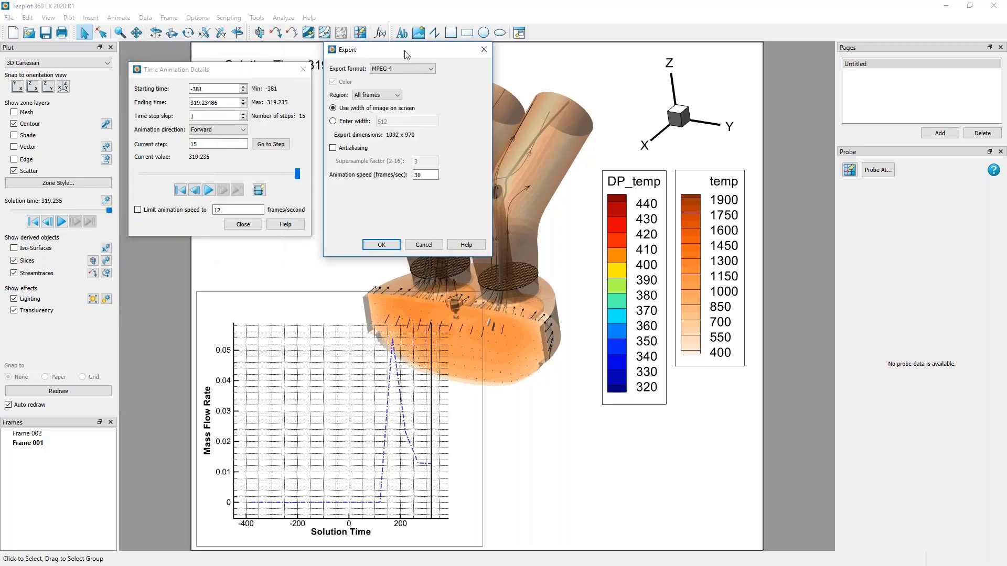
left_click(432, 71)
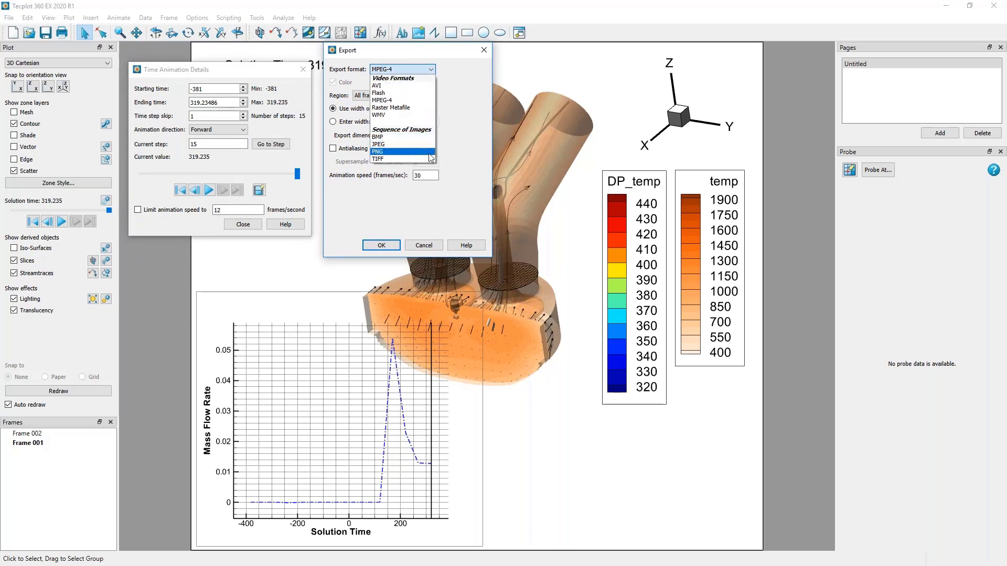
left_click(467, 165)
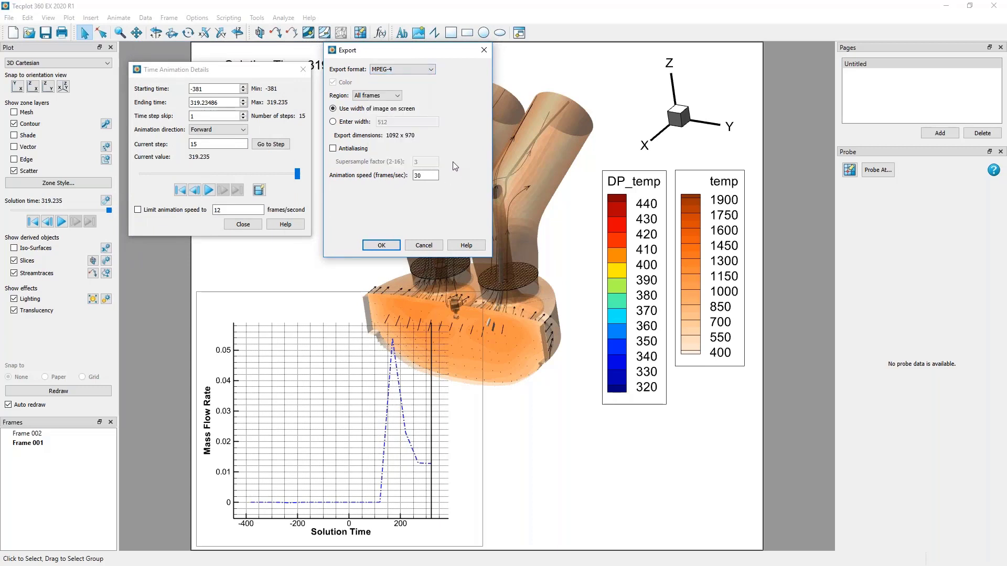
left_click(396, 96)
left_click(397, 96)
left_click(424, 245)
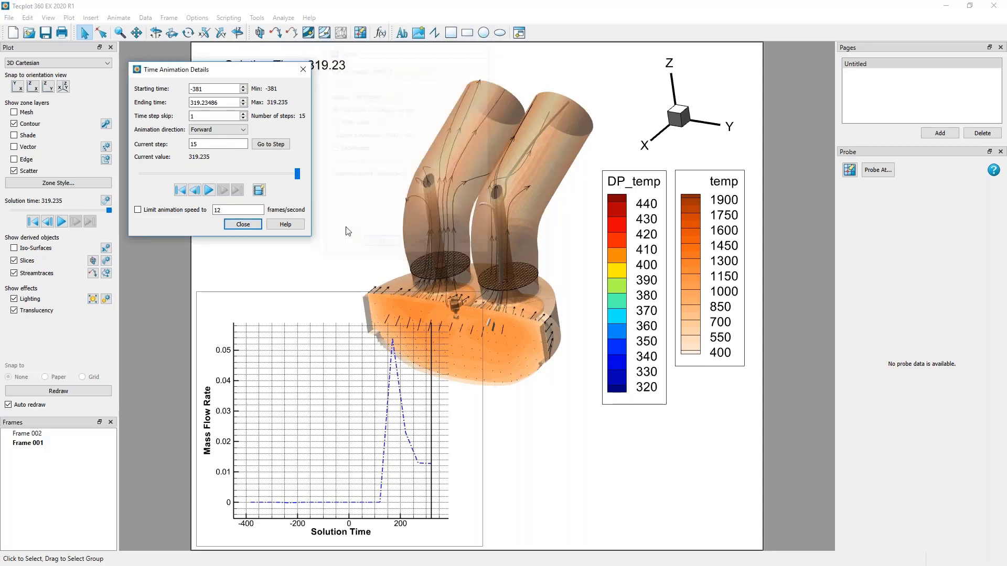
left_click(243, 224)
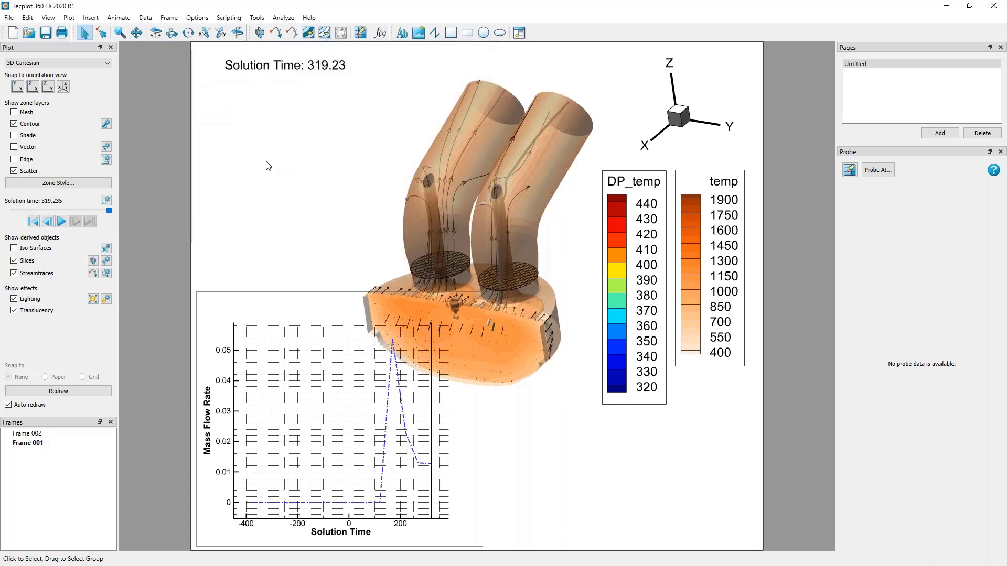
- Examine the iso-surface animation and its movie export settings with iso-surfaces switched on, and hide the iso-surfaces again without exporting
left_click(106, 248)
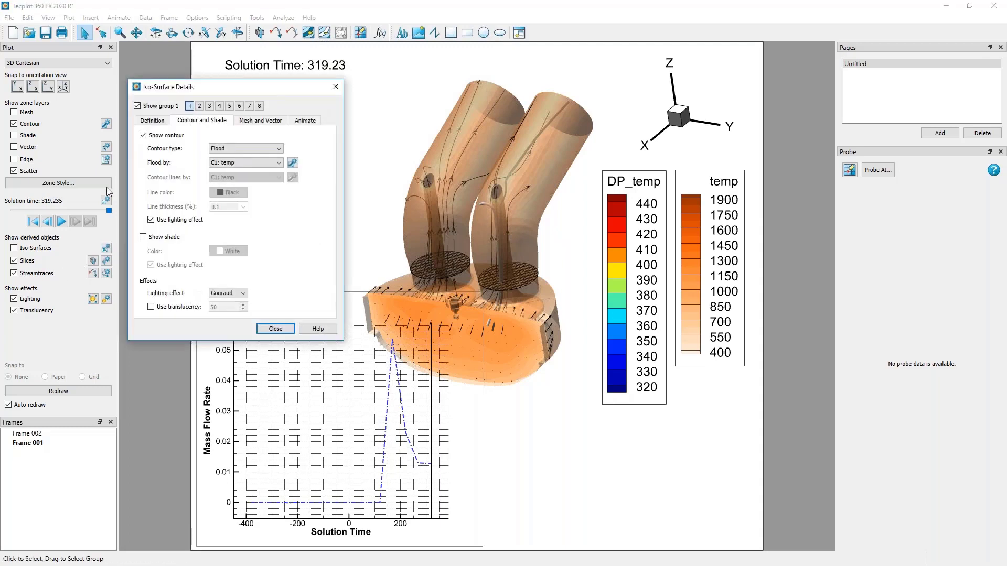
left_click(303, 121)
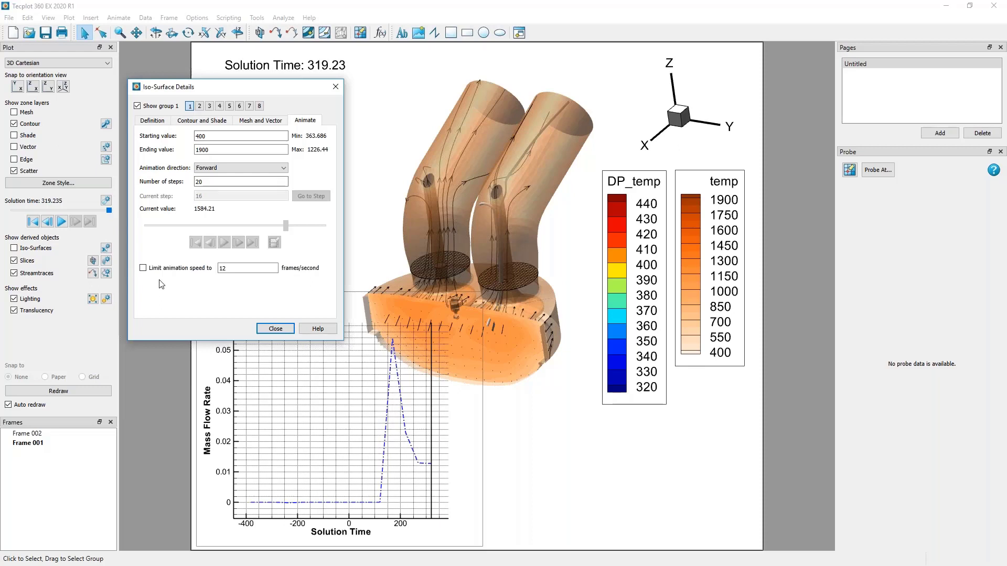
left_click(36, 249)
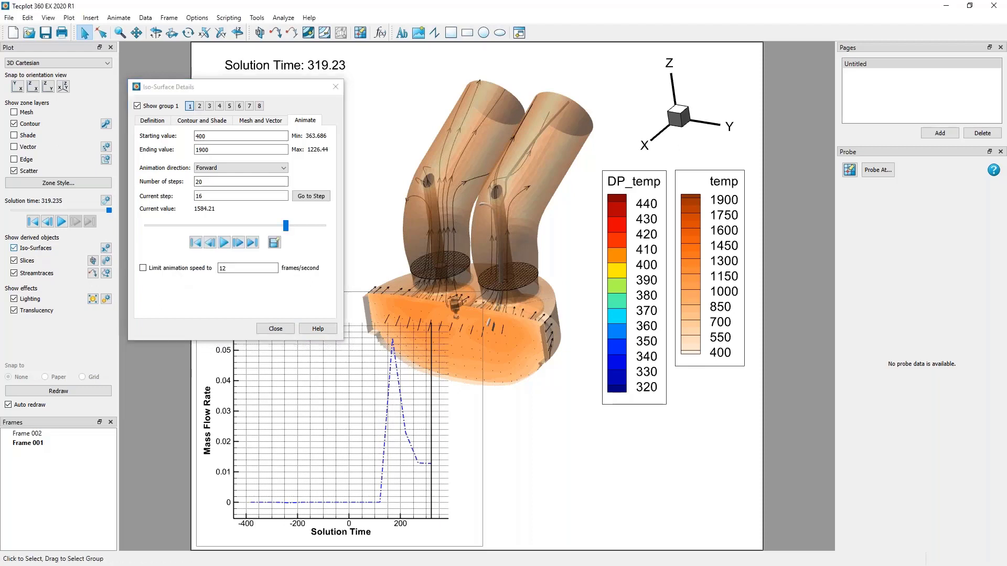
left_click(274, 242)
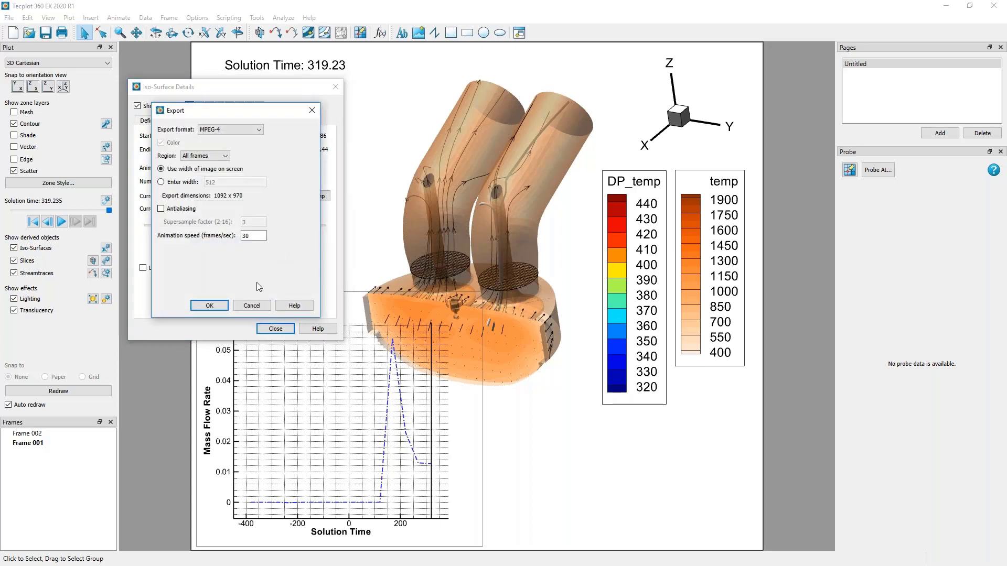
left_click(252, 305)
left_click(275, 329)
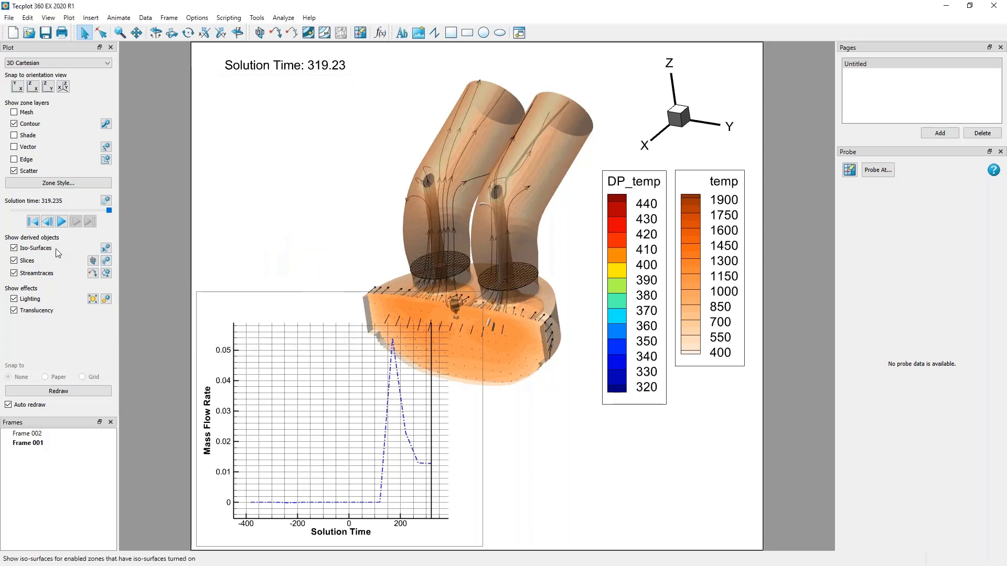
left_click(49, 248)
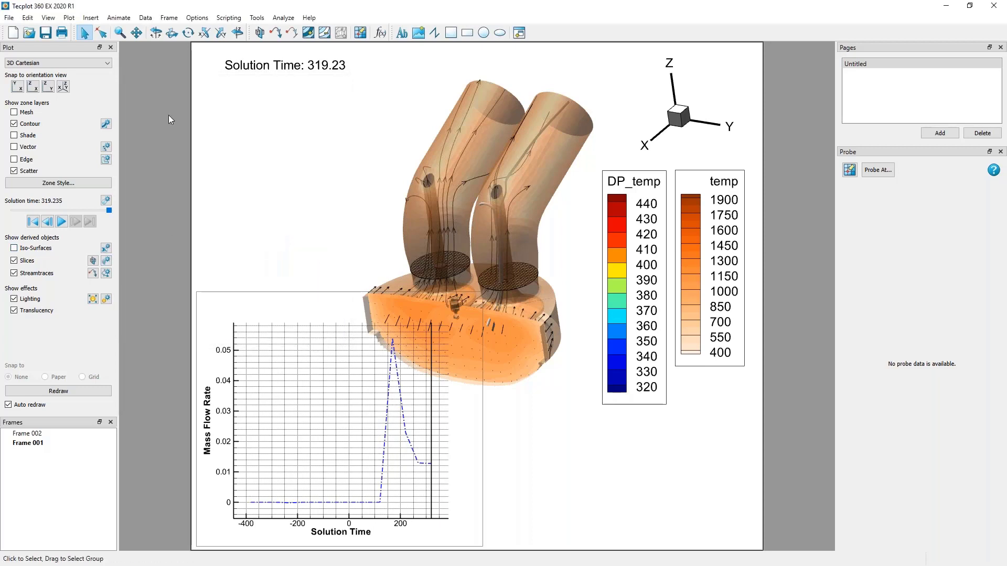
- Set up a key frame animation by appending three views of the cylinder model, rotating the model between them
left_click(118, 18)
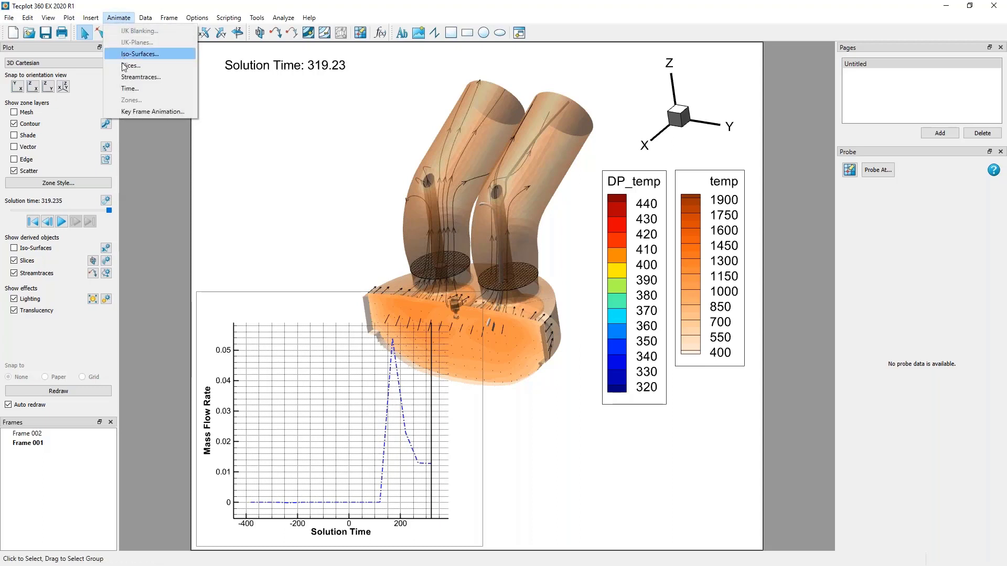
left_click(116, 113)
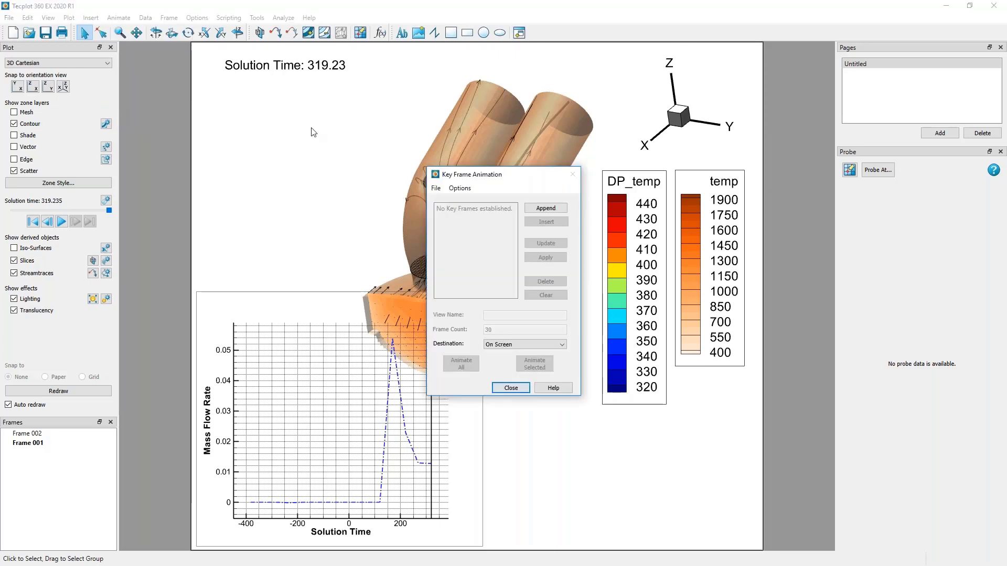
left_click_drag(461, 170, 163, 58)
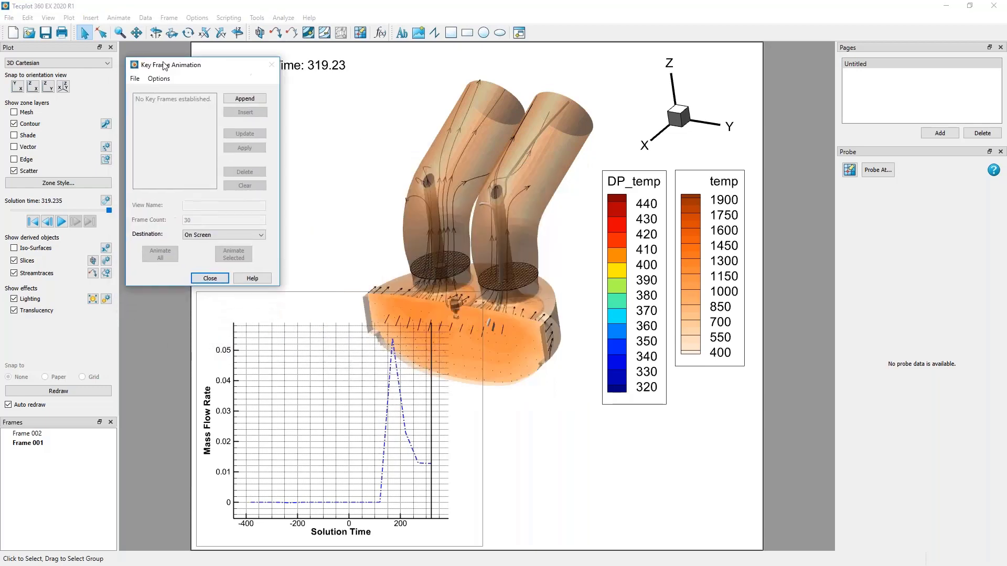
left_click(237, 99)
left_click(238, 35)
left_click_drag(507, 318, 451, 318)
left_click(247, 96)
left_click_drag(544, 272, 379, 229)
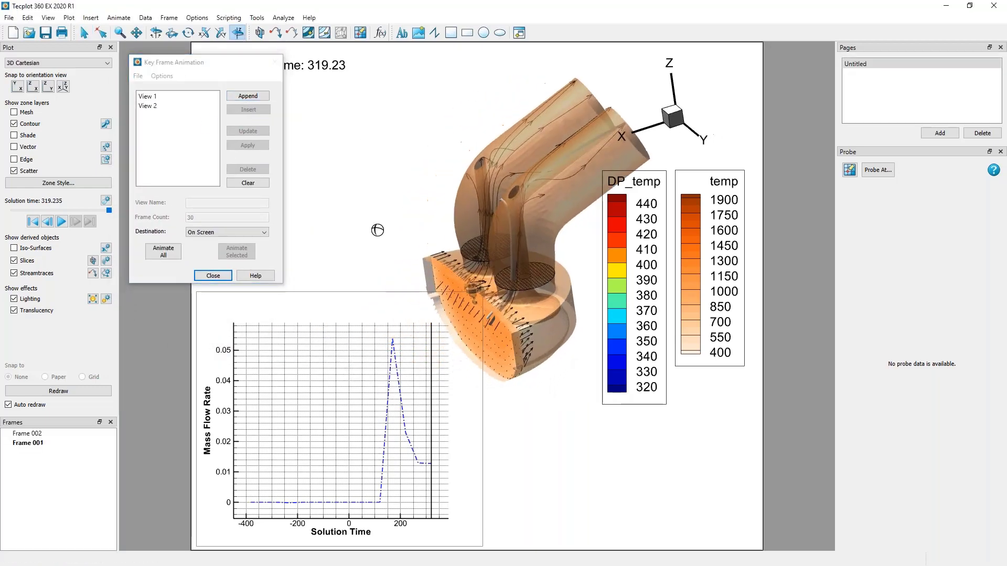
left_click(247, 96)
- Animate all key frame views on screen, examine the concurrent animation and fade options, and close the key frame animation settings
left_click(163, 251)
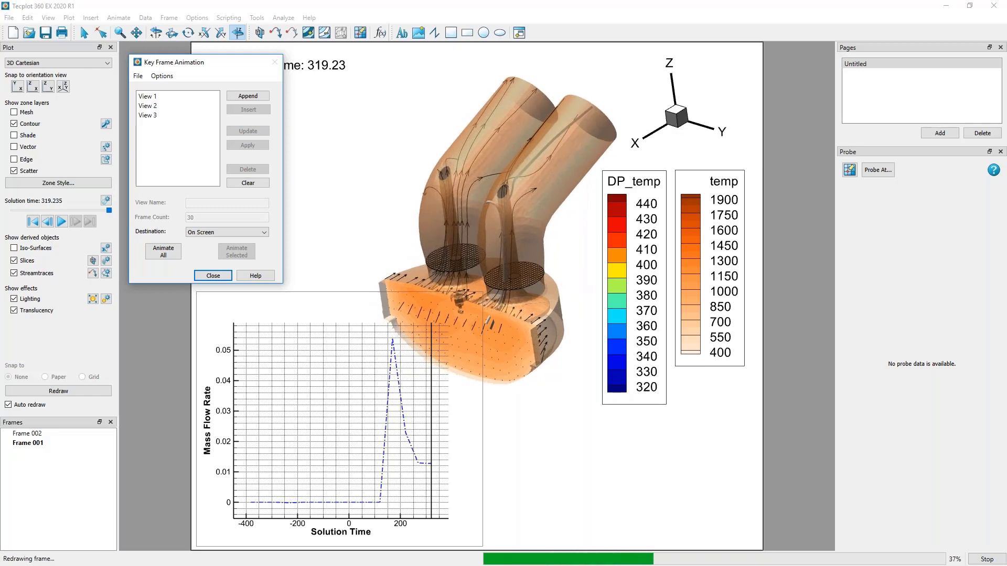
key("Escape")
key("Return")
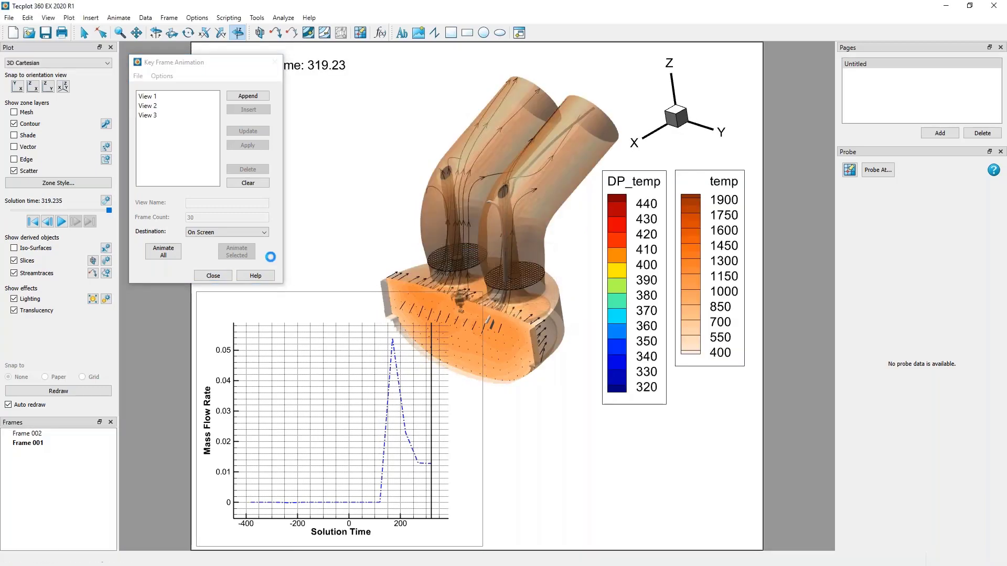
left_click(162, 76)
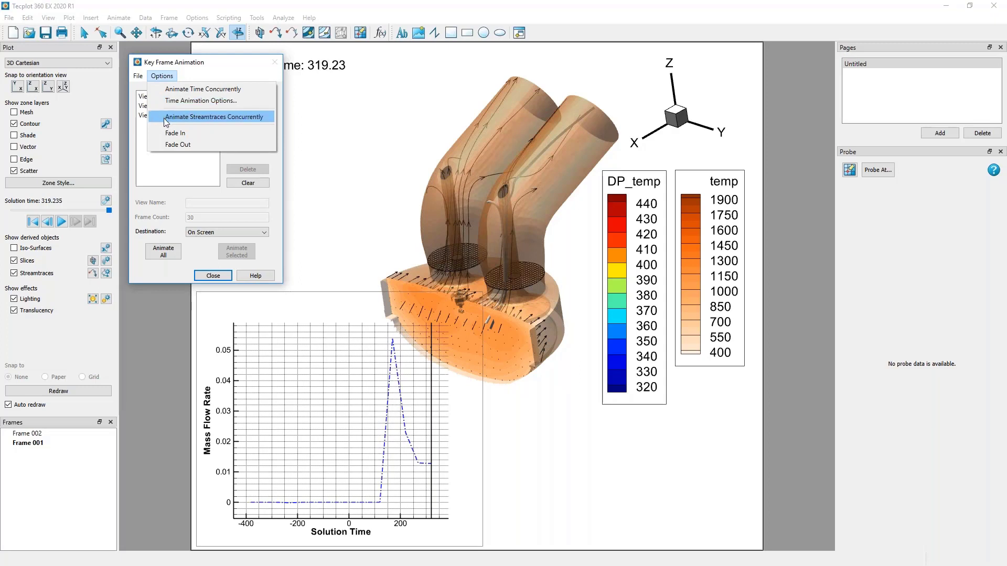
left_click(218, 67)
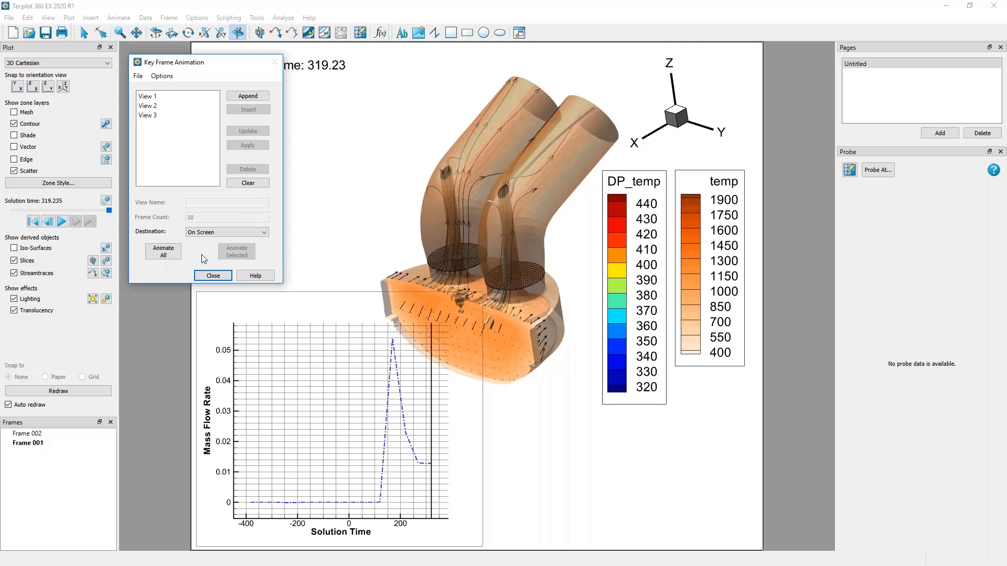
left_click(213, 275)
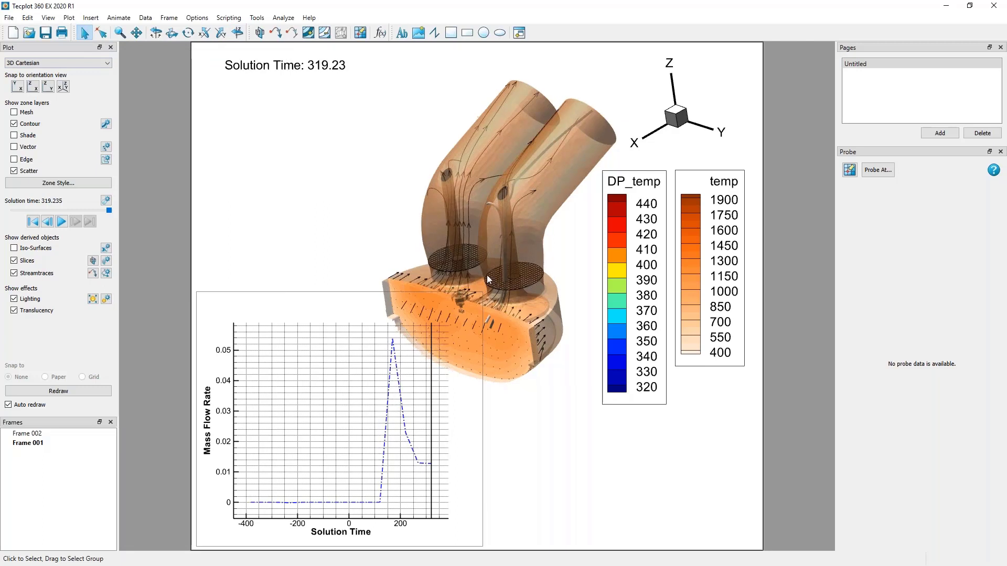